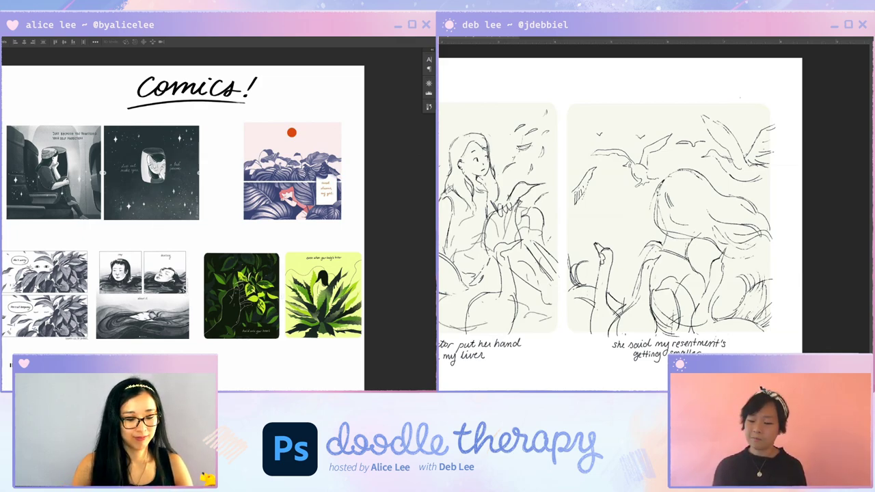
Move the Instagram address beneath the "Comics!" heading and remove the @ sign from it
drag(64, 366, 216, 111)
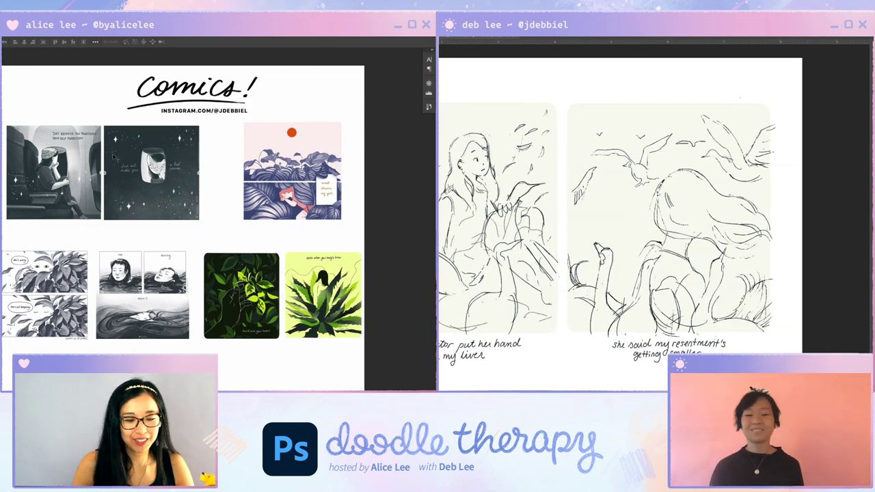
mouse_move(112, 154)
mouse_down()
mouse_move(174, 157)
mouse_move(123, 162)
mouse_up()
key(ctrl+plus)
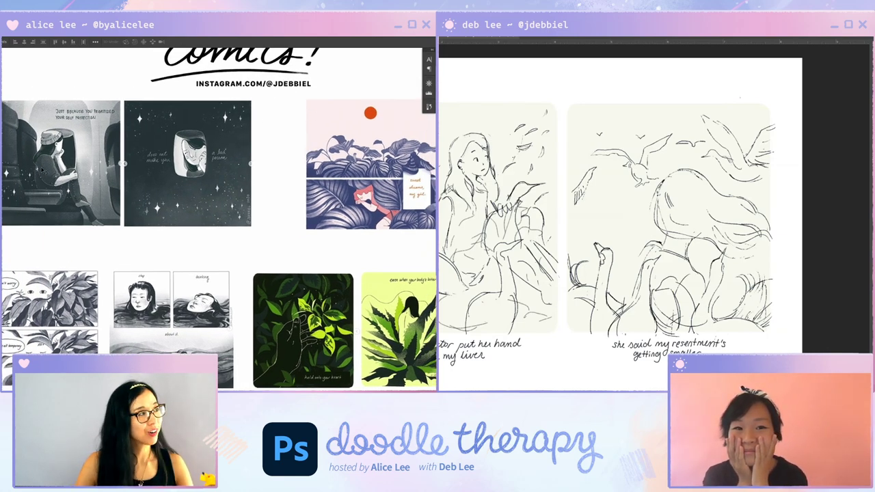
key(t)
click(273, 83)
key(BackSpace)
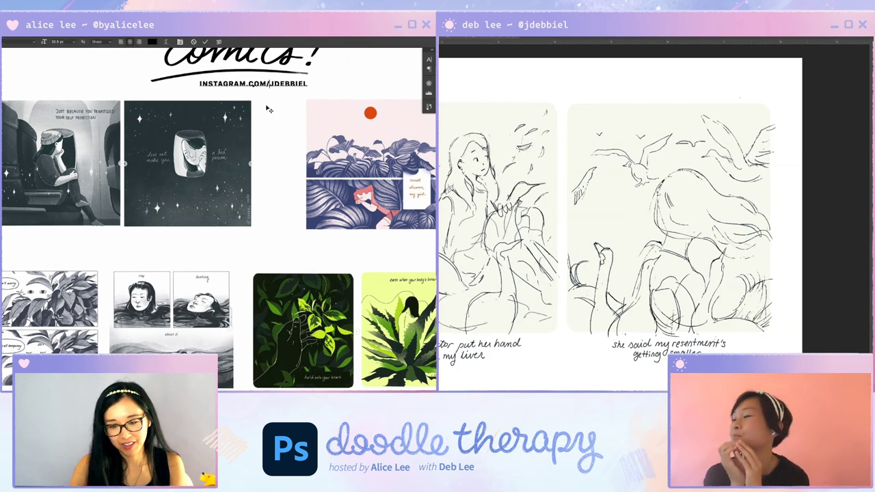
Look over the sample comics arranged on the "Comics!" board
drag(138, 176, 169, 137)
scroll(222, 289, down, 2)
scroll(222, 290, right, 6)
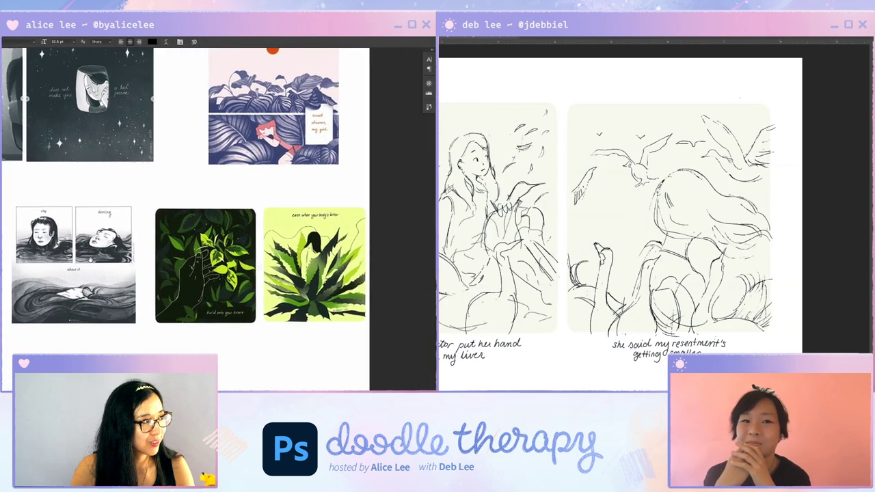
drag(210, 177, 246, 223)
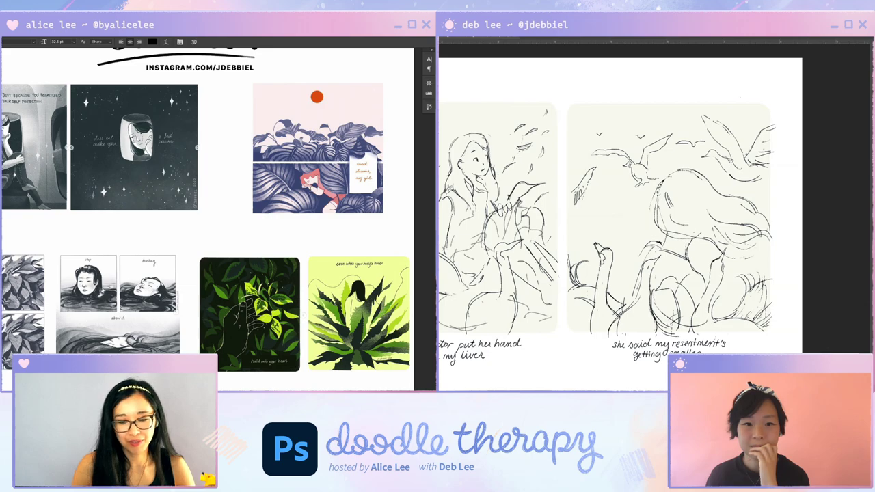
key(v)
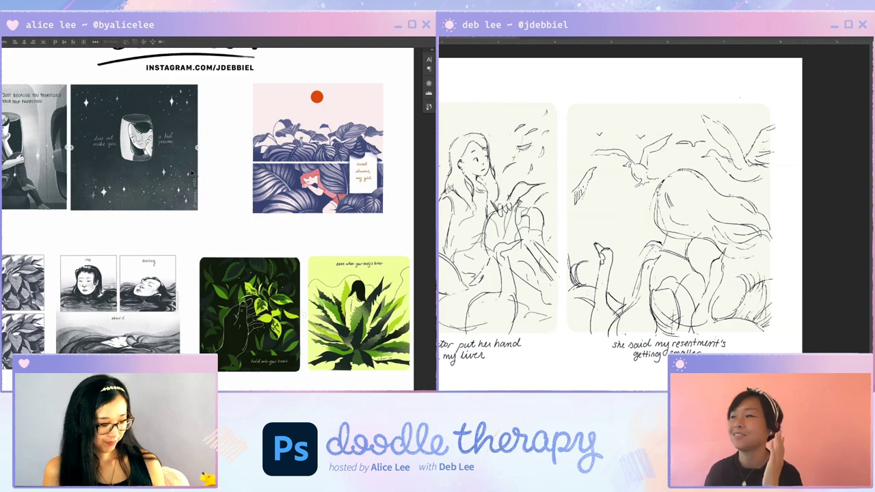
Bring up the Rumi quote comic page and examine the two-panel bird sketch more closely
key(ctrl+Tab)
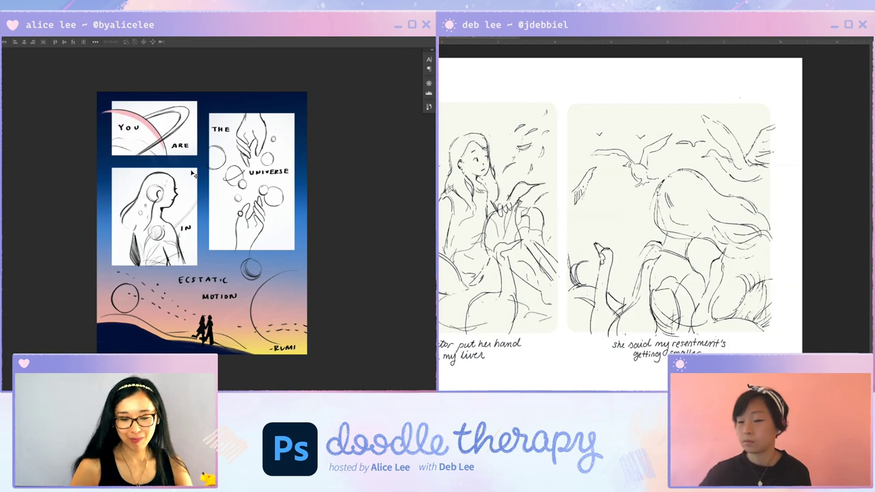
key(ctrl+plus)
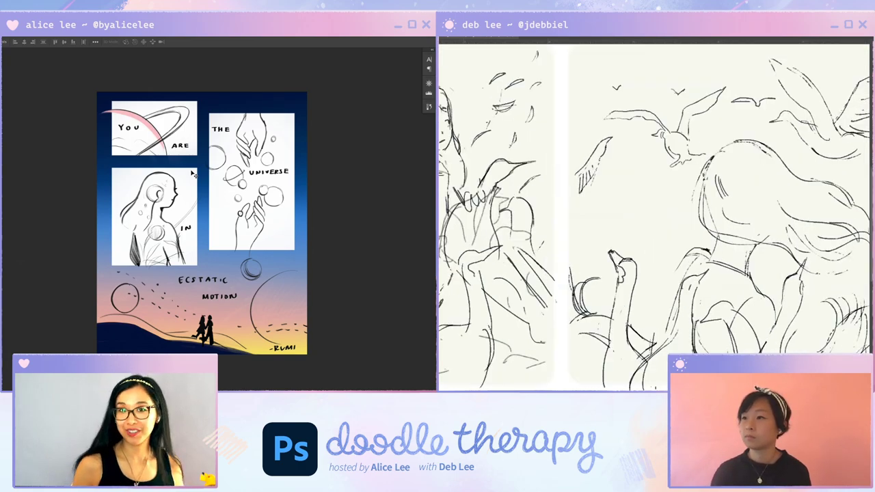
scroll(654, 218, left, 2)
scroll(653, 218, left, 4)
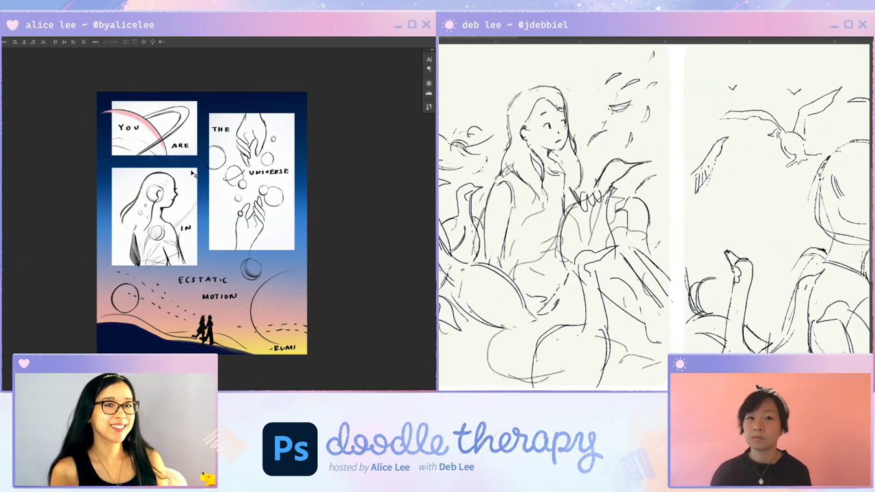
key(Tab)
key(Tab)
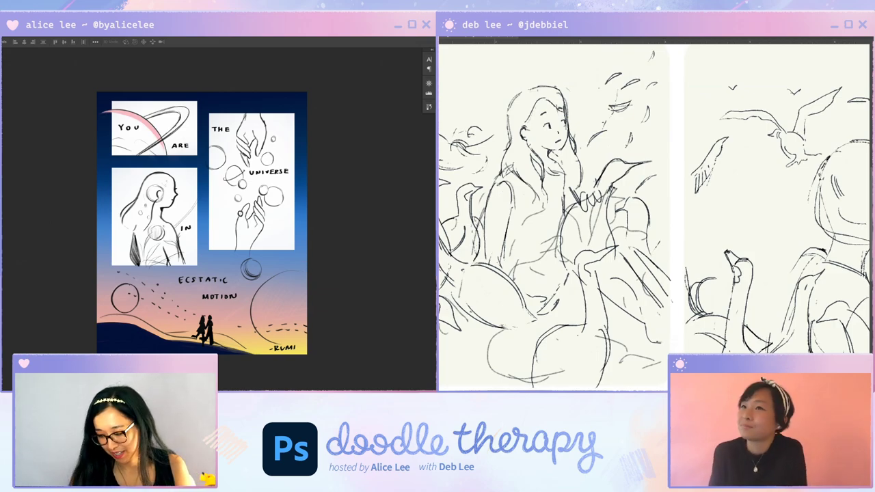
Compare the Rumi comic page with and without its gradient background and panel boxes
key(ctrl+z)
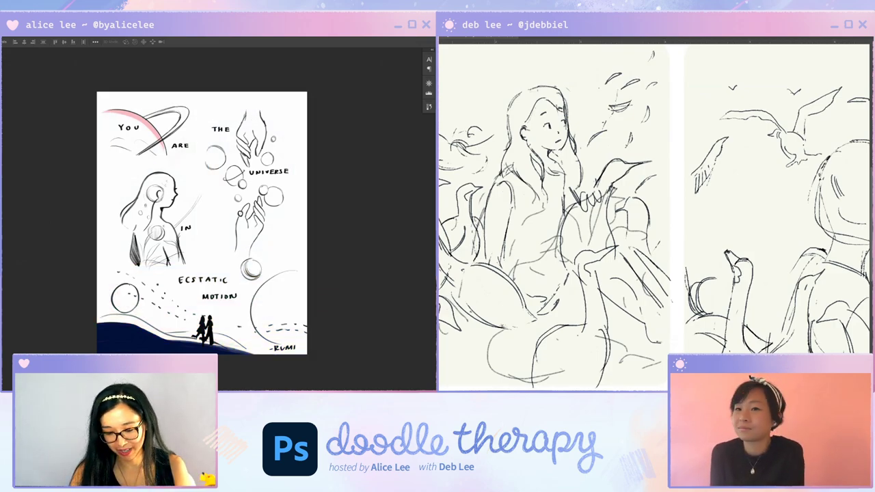
key(ctrl+z)
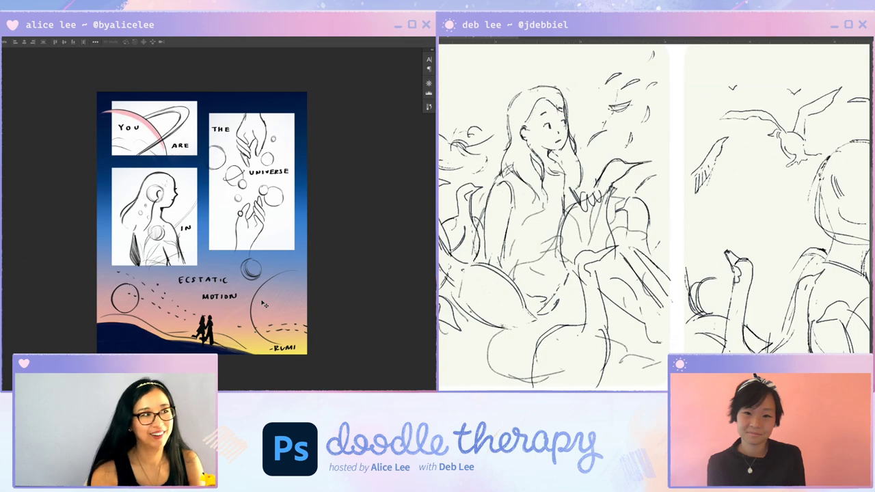
drag(185, 233, 184, 230)
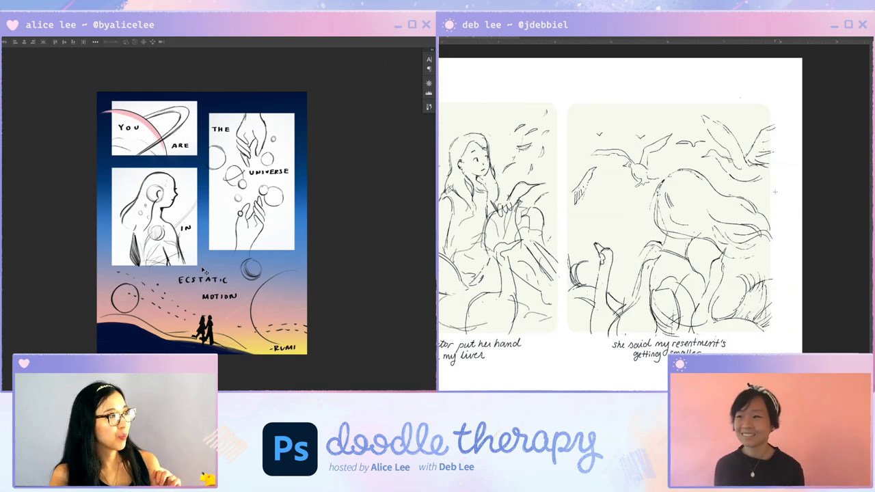
View the whole two-panel bird sketch page together with both handwritten captions
key(ctrl+minus)
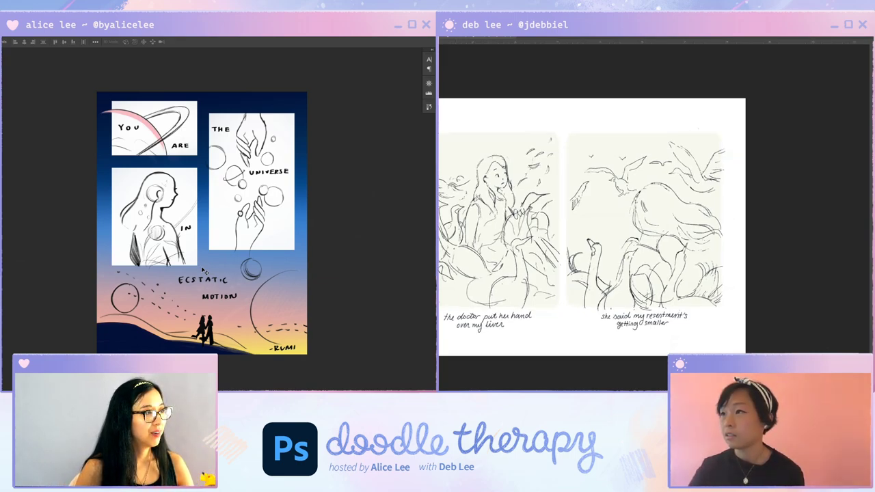
key(ctrl+plus)
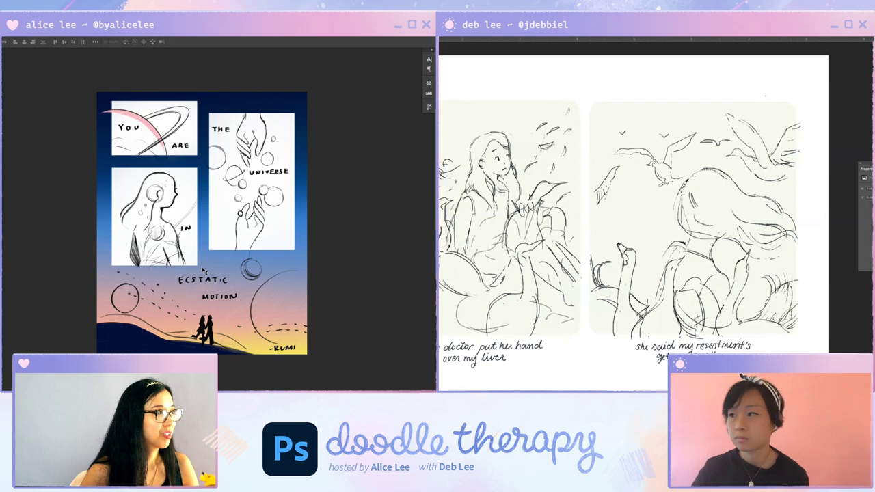
key(ctrl+minus)
key(ctrl+minus)
key(ctrl+minus)
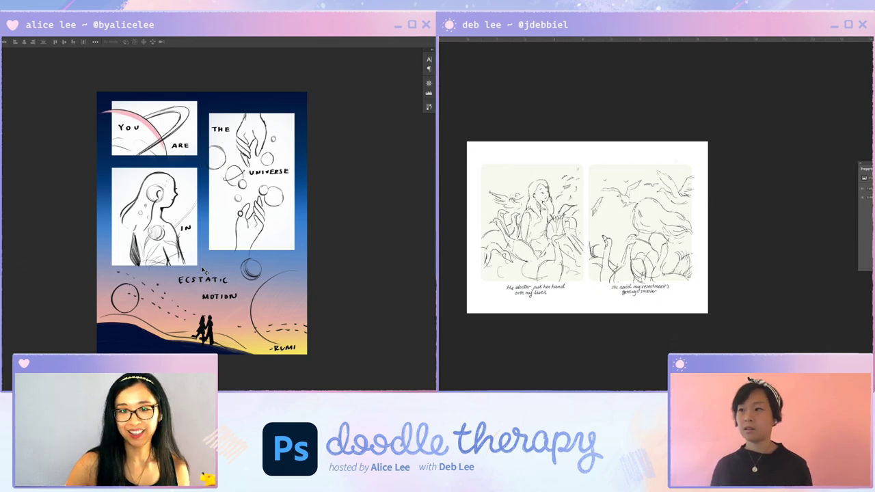
Fade the Rumi page's sketch layer to 30% opacity so it serves as an inking guide
drag(154, 127, 157, 130)
key(ctrl+z)
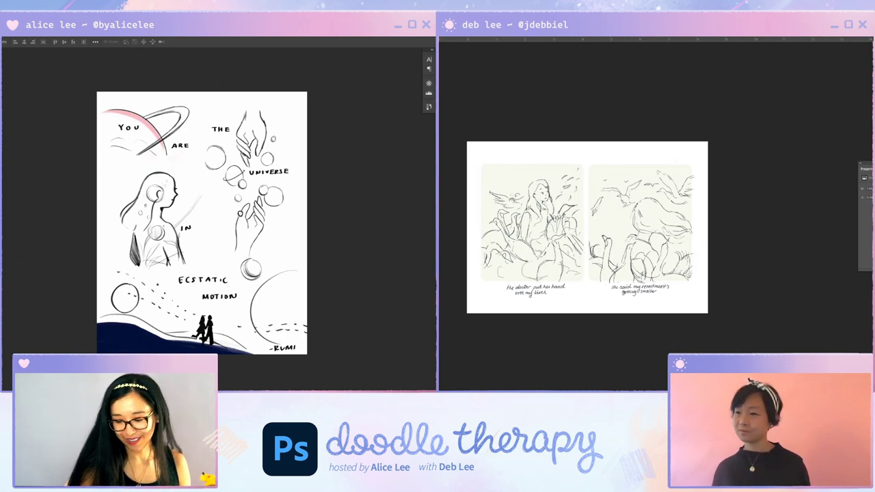
click(434, 340)
key(ctrl+plus)
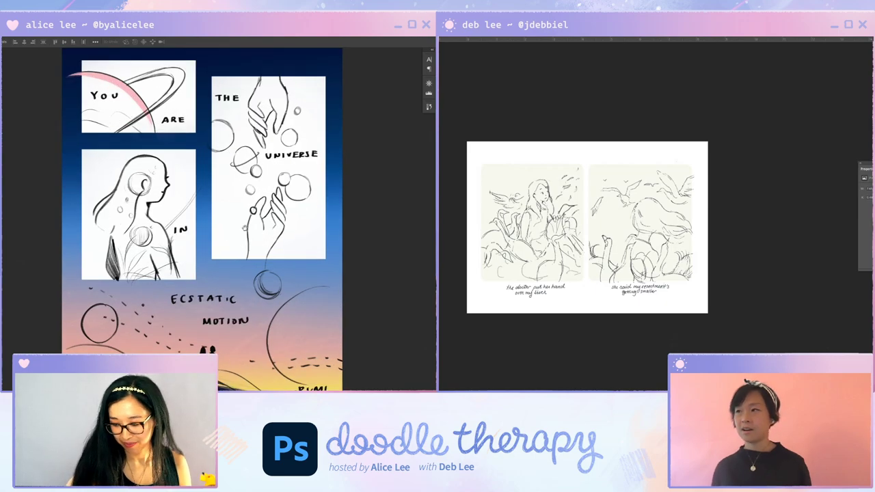
drag(244, 228, 298, 260)
drag(220, 218, 224, 219)
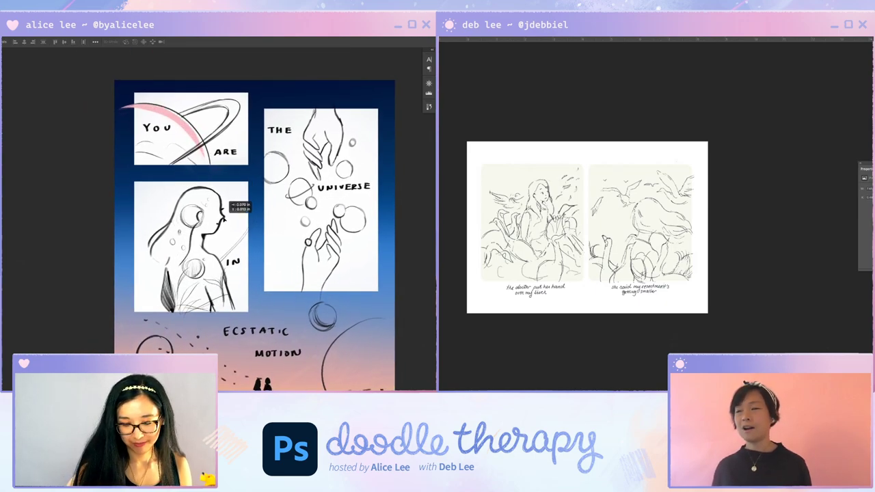
key(3)
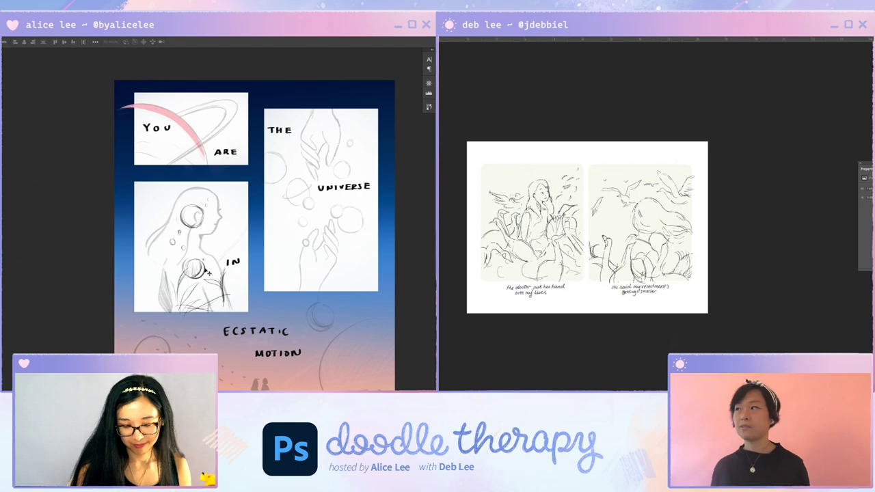
Select the planet sketched over the woman's ear with an elliptical selection and cut it out
key(m)
drag(172, 186, 226, 239)
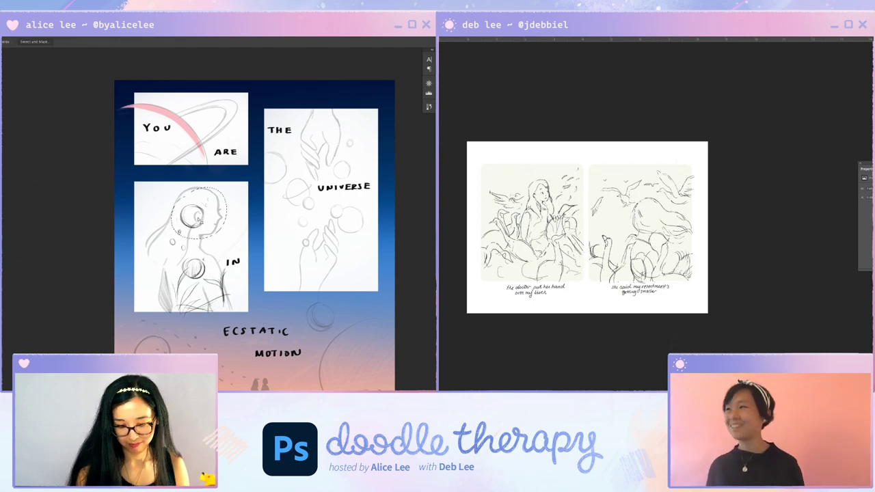
key(c)
key(Escape)
key(ctrl+x)
key(v)
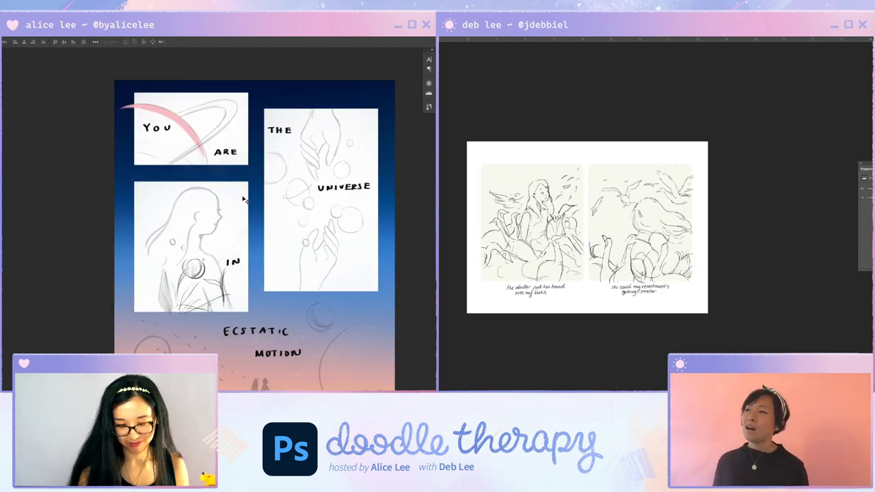
Rotate the canvas and ink the woman's profile from forehead through neck, shoulder and front arm with a dark blue brush
key(ctrl+plus)
drag(242, 204, 297, 192)
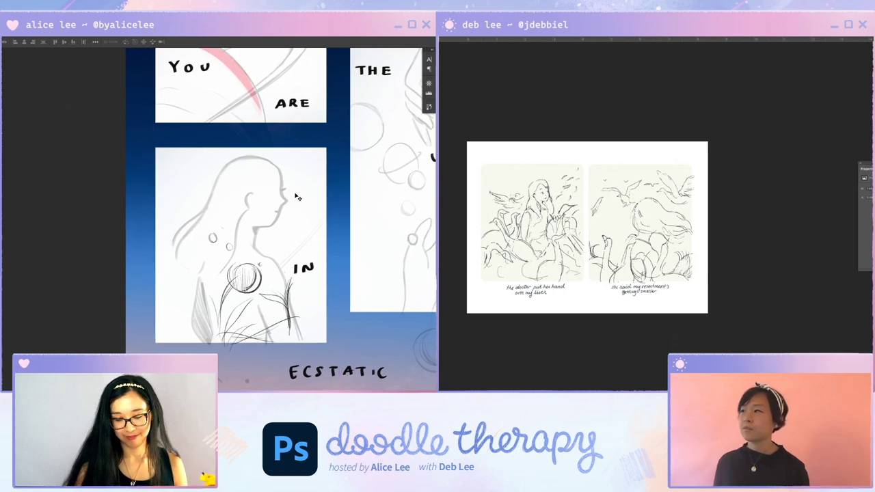
key(r)
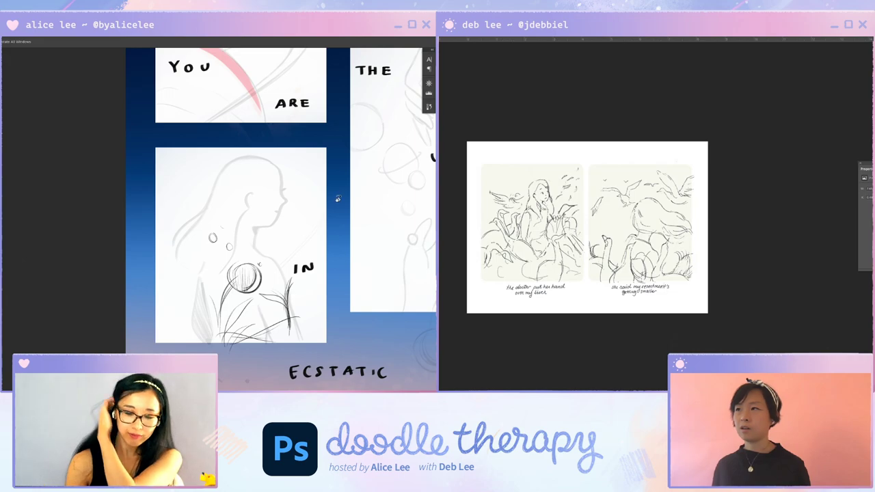
key(i)
key(r)
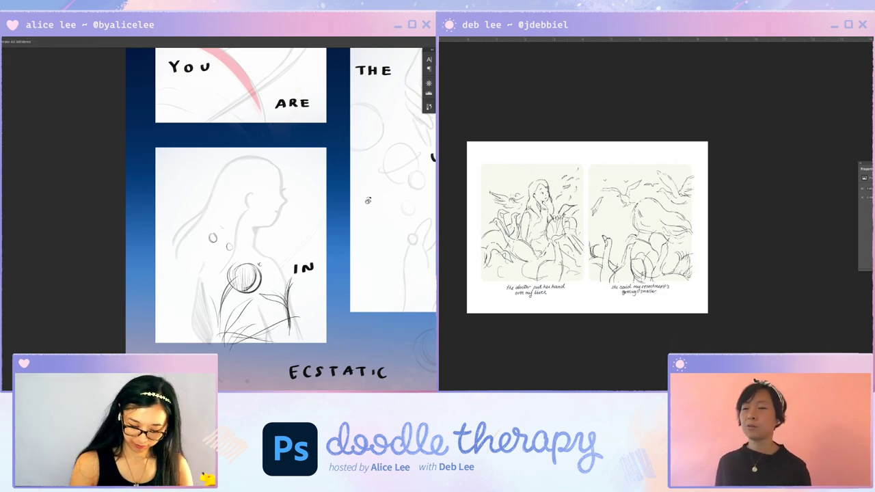
drag(367, 203, 364, 181)
key(ctrl+plus)
key(b)
drag(295, 141, 300, 167)
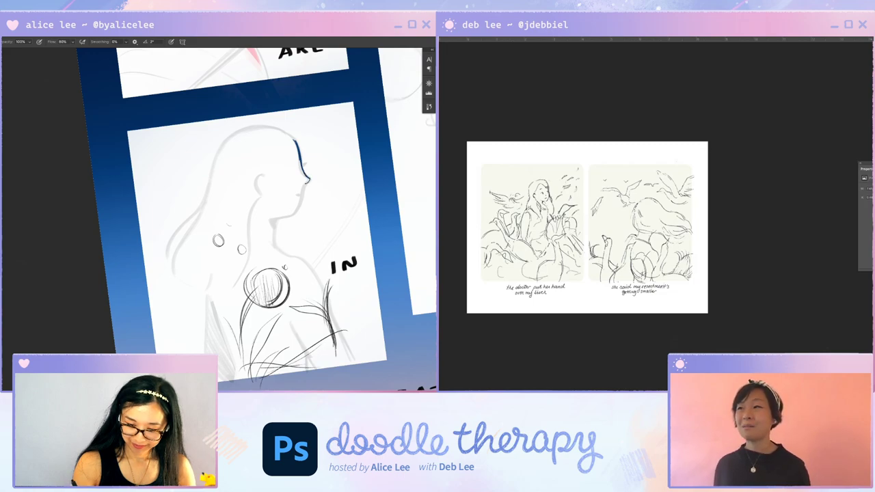
mouse_move(303, 193)
mouse_down()
mouse_move(273, 225)
mouse_move(276, 254)
mouse_move(276, 246)
mouse_move(286, 251)
mouse_move(276, 244)
mouse_move(276, 257)
mouse_move(301, 262)
mouse_move(312, 275)
mouse_move(348, 361)
mouse_up()
mouse_move(333, 319)
mouse_down()
mouse_move(348, 363)
mouse_move(334, 332)
mouse_up()
Delete the leftover planet and plant sketches on the woman's body and nudge the inked profile line slightly
key(v)
key(ctrl+z)
key(Delete)
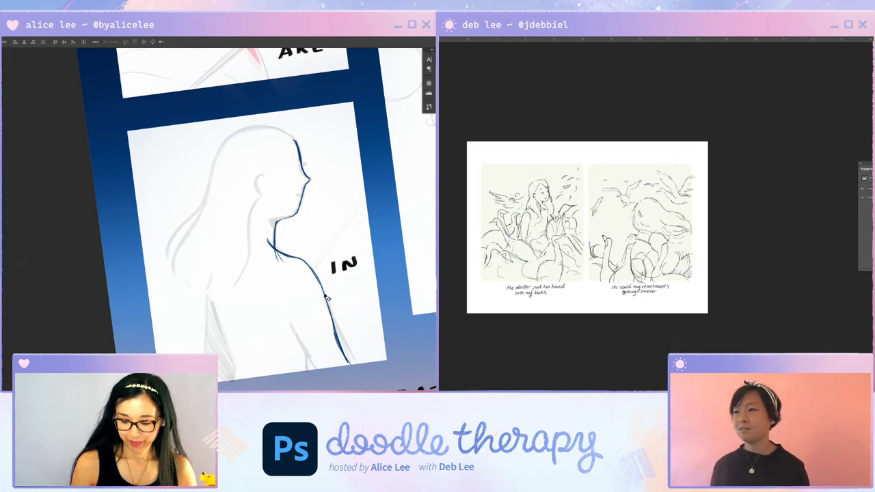
drag(327, 296, 327, 293)
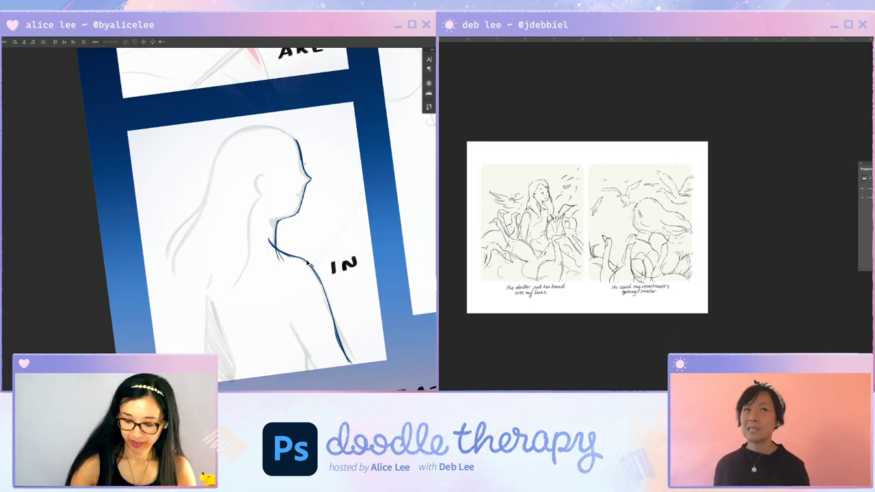
Set the canvas upright, ink the inner line of the front arm and thicken the shoulder and outer arm line
key(r)
key(Escape)
key(b)
drag(302, 275, 330, 371)
drag(323, 336, 333, 382)
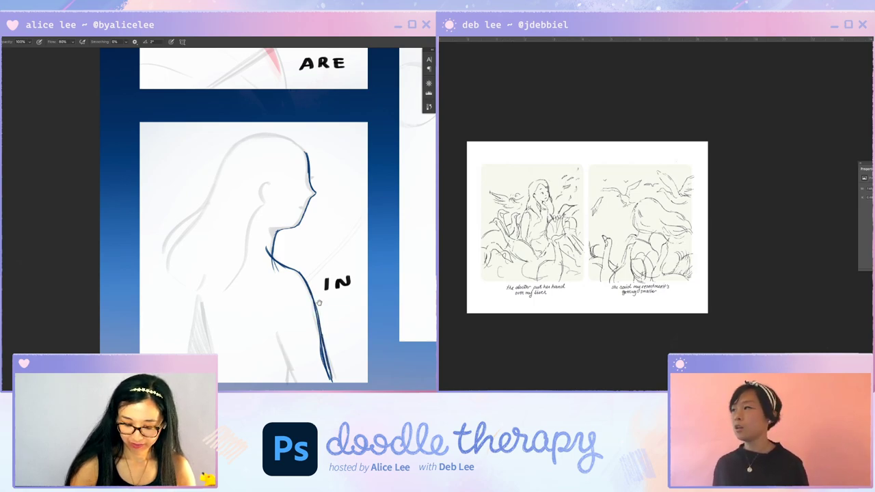
drag(319, 302, 298, 235)
drag(264, 288, 277, 315)
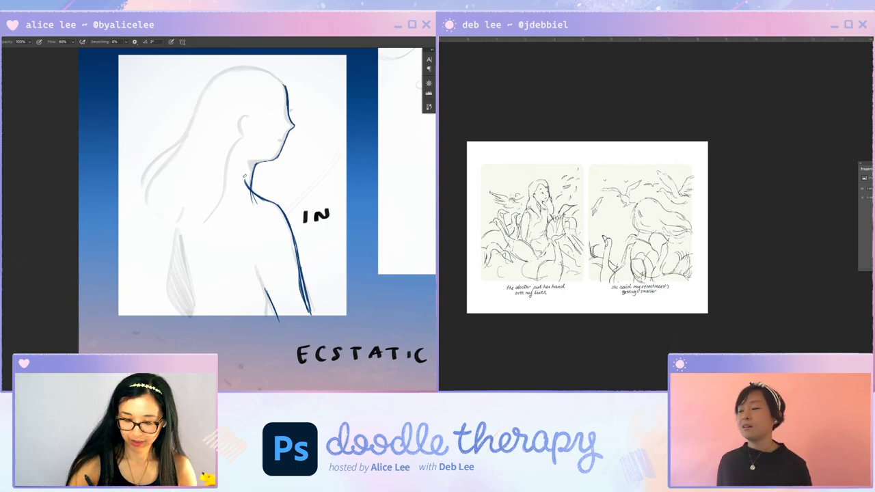
mouse_move(244, 176)
mouse_down()
mouse_move(282, 214)
mouse_move(298, 246)
mouse_move(309, 319)
mouse_up()
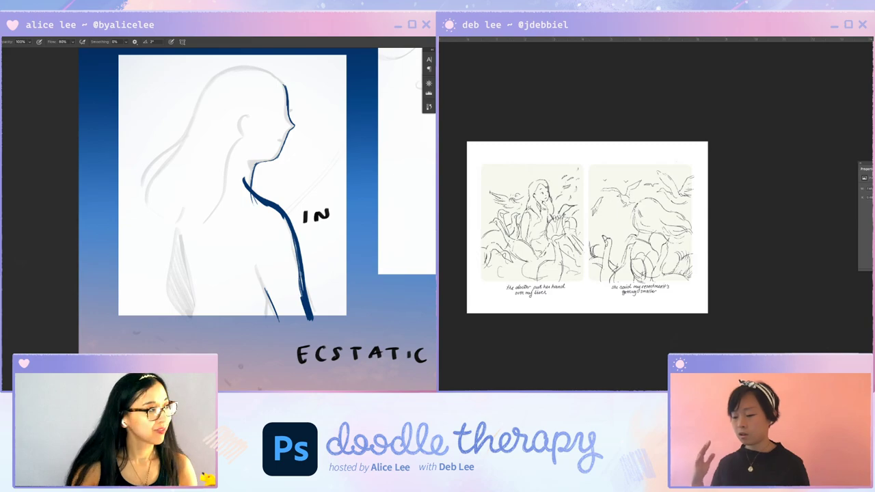
Ink the outer and inner lines of the woman's back arm in dark blue
mouse_move(181, 211)
mouse_down()
mouse_move(170, 291)
mouse_move(179, 313)
mouse_up()
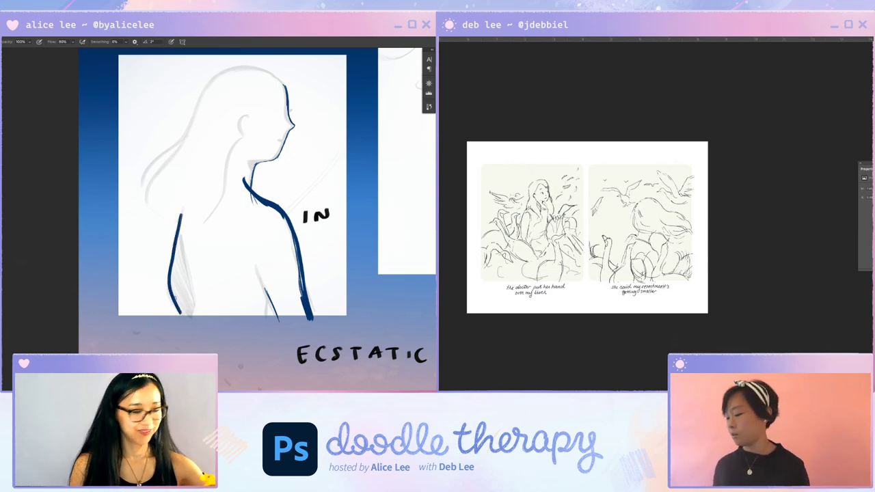
mouse_move(184, 204)
mouse_down()
mouse_move(180, 243)
mouse_move(194, 305)
mouse_move(198, 297)
mouse_move(174, 296)
mouse_move(182, 315)
mouse_up()
drag(171, 266, 174, 295)
Rotate the canvas and ink a thicker dark blue line along the woman's forehead and hairline
key(r)
mouse_move(315, 171)
mouse_down()
mouse_move(315, 157)
mouse_move(264, 106)
mouse_up()
key(space)
drag(264, 106, 279, 151)
key(super+plus)
drag(208, 104, 236, 130)
key(super+plus)
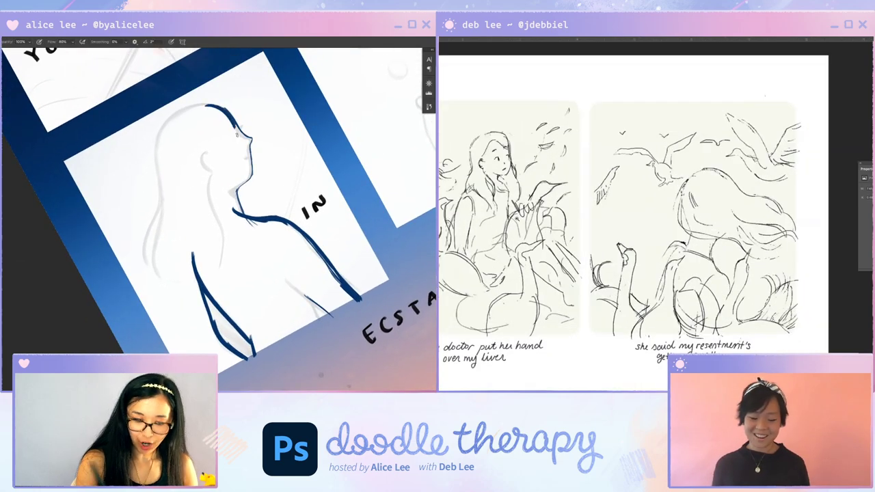
Reset the canvas rotation and check the inked figure within the whole page and up close
key(Escape)
key(super+minus)
key(super+plus)
key(ctrl+0)
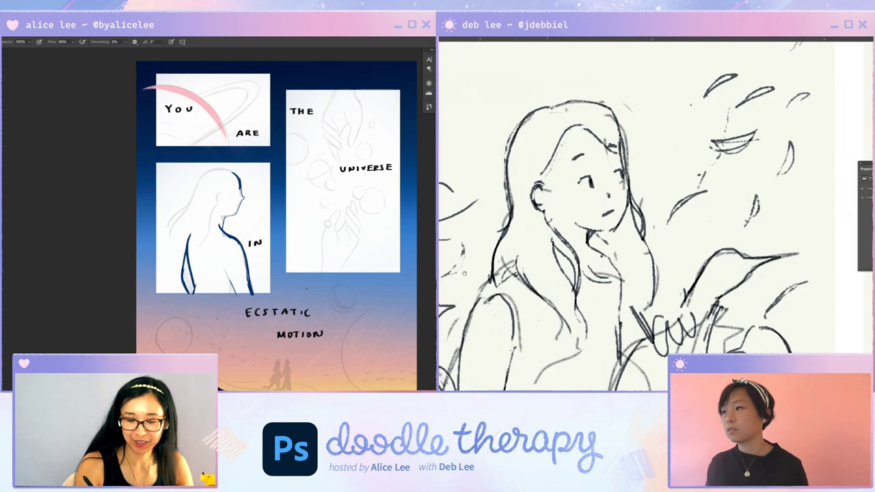
key(ctrl+plus)
key(ctrl+plus)
drag(266, 167, 296, 136)
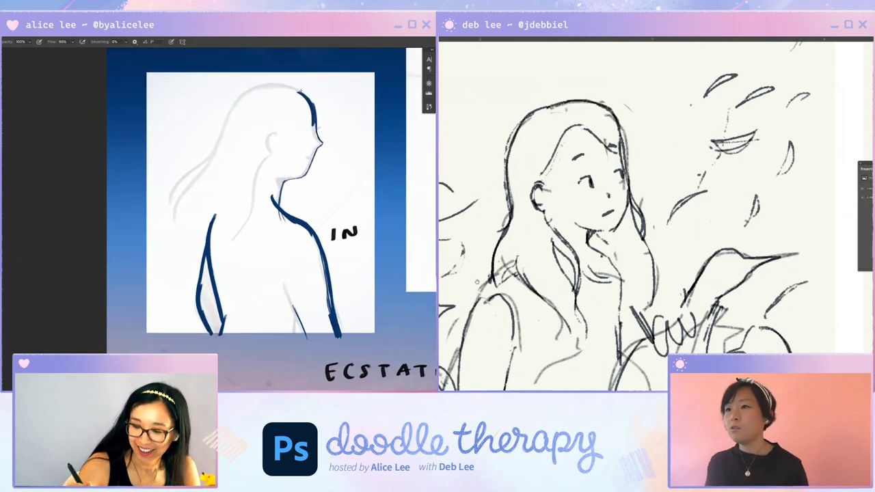
Thicken the woman's forehead hairline, rotate the canvas and ink the crown and back of her head in dark blue
drag(298, 90, 317, 125)
key(r)
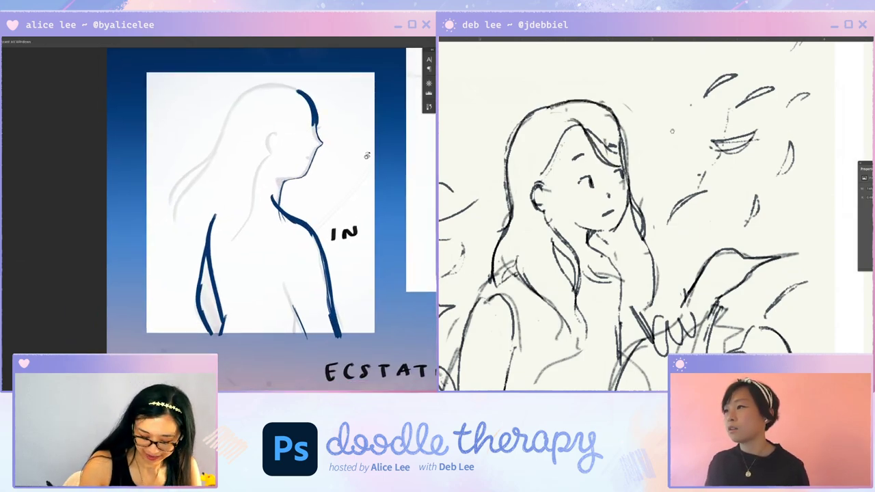
drag(367, 156, 340, 110)
key(b)
mouse_move(257, 68)
mouse_down()
mouse_move(218, 74)
mouse_move(196, 119)
mouse_move(196, 148)
mouse_up()
key(ctrl+z)
key(ctrl+z)
key(ctrl+z)
key(ctrl+z)
Ink the flowing hair locks behind the woman's neck in dark blue
mouse_move(196, 117)
mouse_down()
mouse_move(194, 175)
mouse_move(176, 204)
mouse_move(175, 230)
mouse_up()
mouse_move(183, 187)
mouse_down()
mouse_move(176, 234)
mouse_move(179, 203)
mouse_up()
drag(195, 133, 166, 217)
key(ctrl+z)
drag(177, 181, 168, 197)
drag(190, 159, 169, 198)
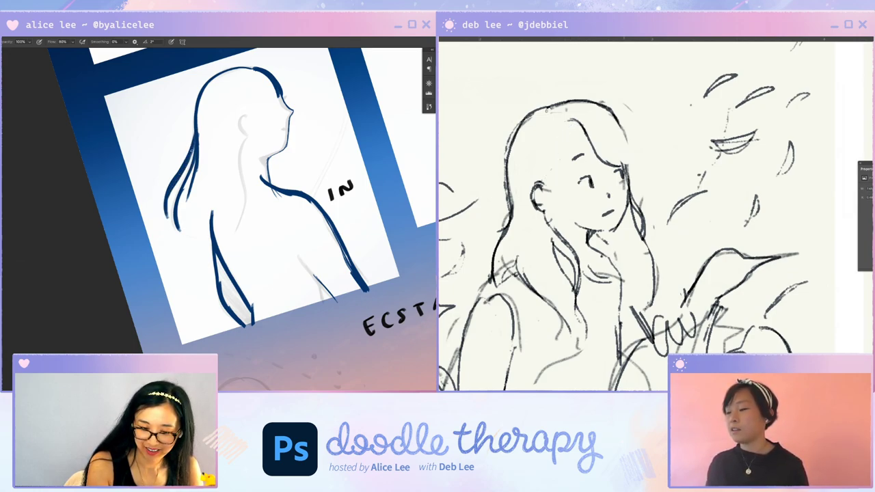
Thicken the woman's hair line behind the neck and sketch the girl's hairline from the parting to her ear
drag(195, 139, 189, 159)
drag(568, 121, 549, 179)
drag(196, 124, 192, 145)
drag(549, 179, 538, 186)
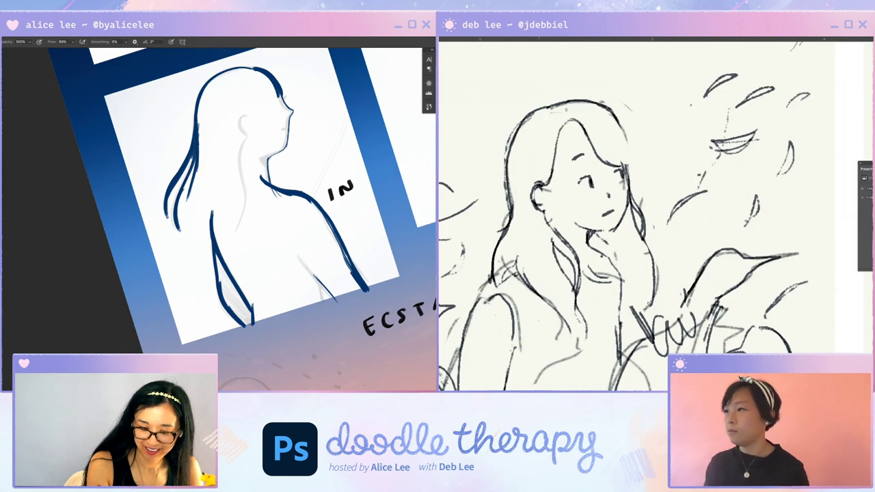
drag(566, 126, 552, 172)
Reset the canvas rotation and fill the lower hair ends with dark blue strokes reaching the woman's back shoulder
mouse_move(194, 156)
mouse_down()
mouse_move(177, 203)
mouse_move(192, 159)
mouse_move(182, 234)
mouse_up()
key(ctrl+z)
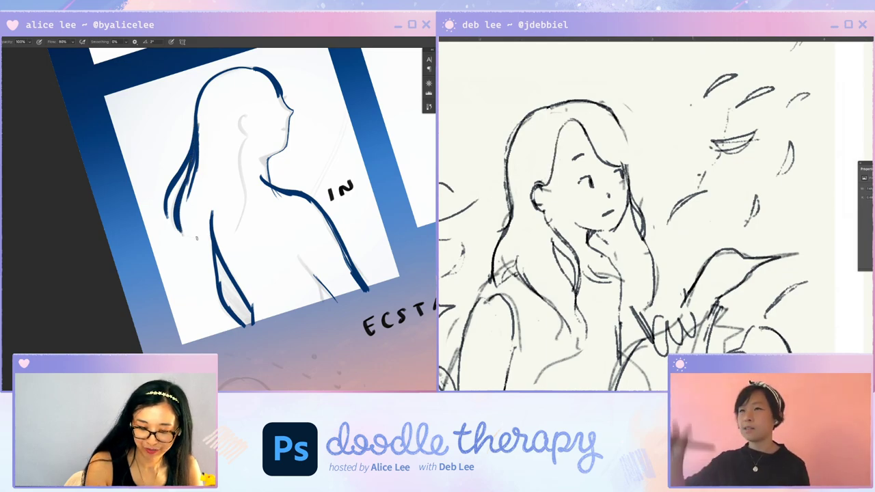
key(Escape)
drag(192, 192, 188, 229)
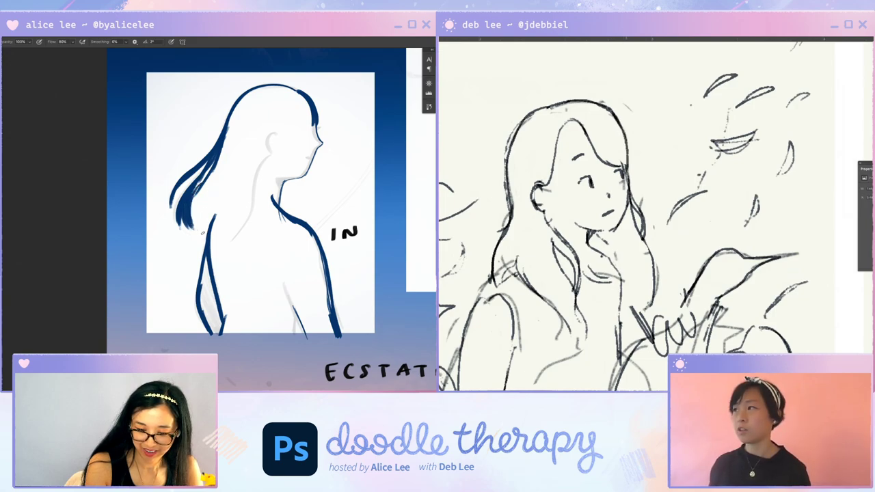
drag(207, 175, 195, 232)
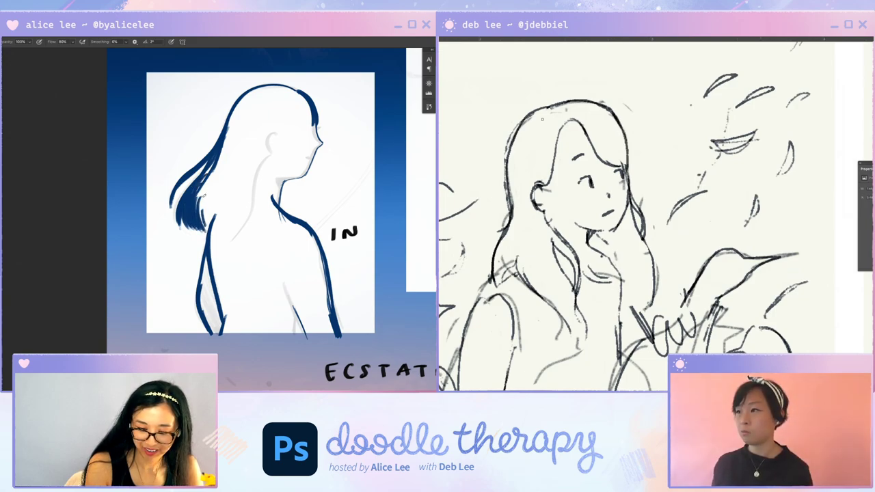
drag(206, 194, 208, 233)
drag(205, 201, 209, 228)
drag(208, 209, 213, 231)
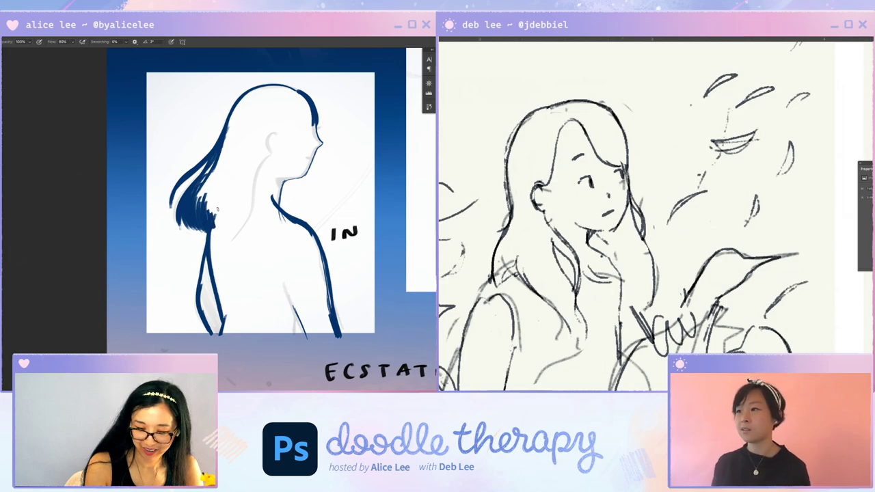
Trim the woman's outermost hair lock with the Eraser, then rotate the canvas and refine the lock's tip with the brush
key(e)
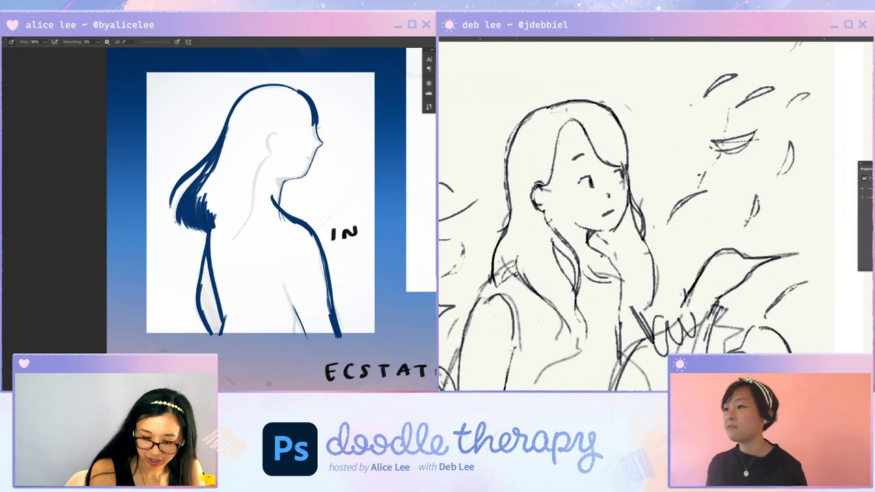
drag(179, 180, 171, 208)
key(r)
drag(301, 200, 265, 142)
key(b)
key(b)
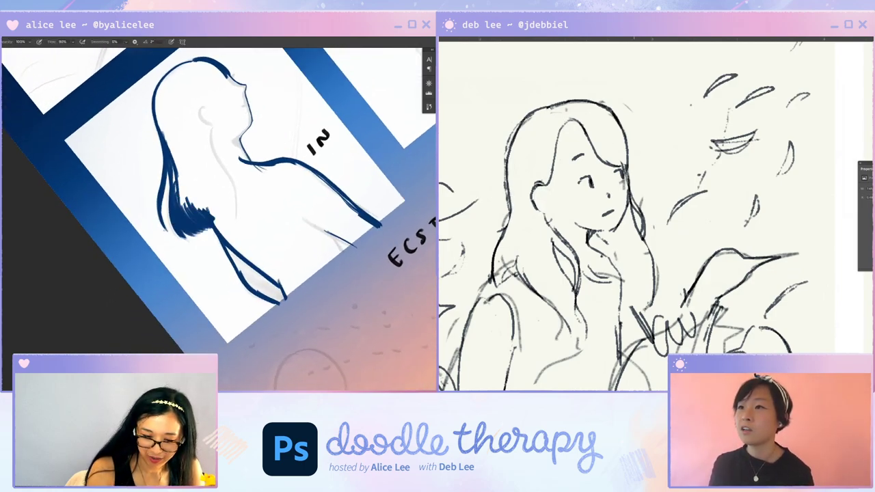
key(ctrl+z)
drag(159, 211, 165, 225)
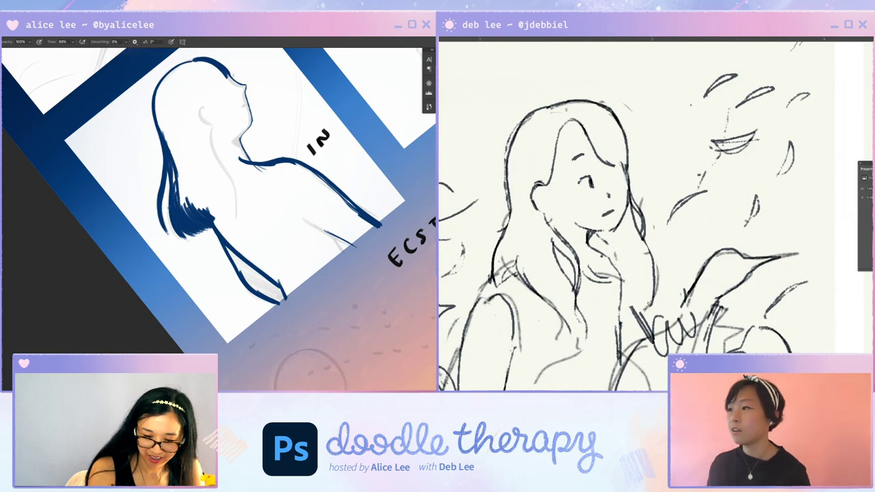
Darken the woman's inner hair strands, erase the stray lines beside the girl's far eye and reset the canvas rotation
drag(168, 172, 169, 224)
key(ctrl+z)
mouse_move(167, 177)
mouse_down()
mouse_move(173, 226)
mouse_move(162, 164)
mouse_up()
key(e)
drag(610, 170, 623, 172)
key(Escape)
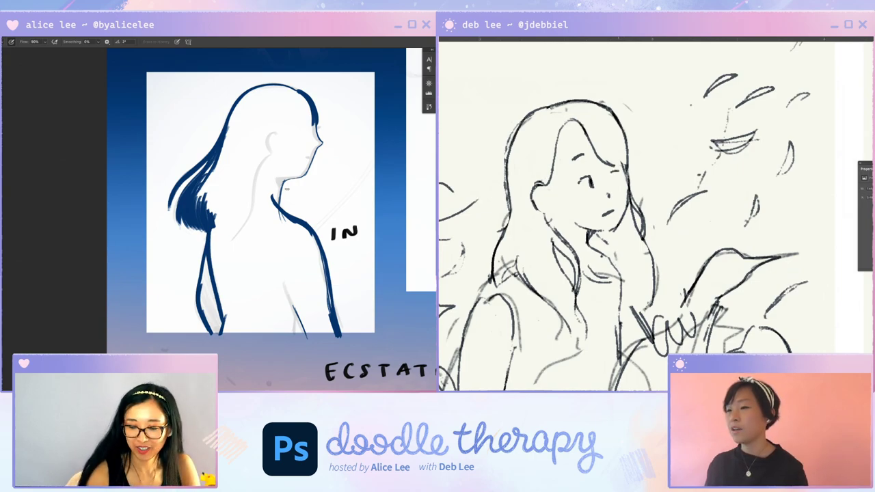
Ink a thicker dark blue line down the front of the woman's neck and undo the stray stroke across her arm
key(b)
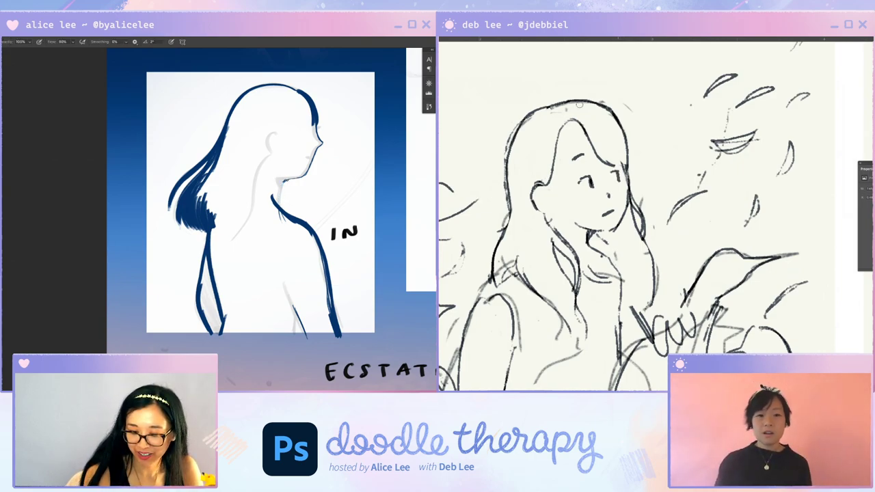
drag(287, 180, 277, 205)
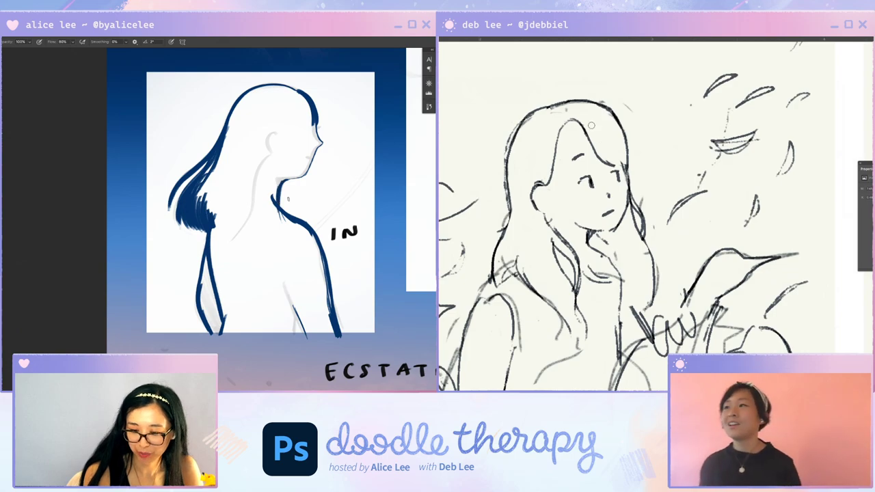
mouse_move(347, 215)
mouse_down()
mouse_move(257, 234)
mouse_move(212, 295)
mouse_up()
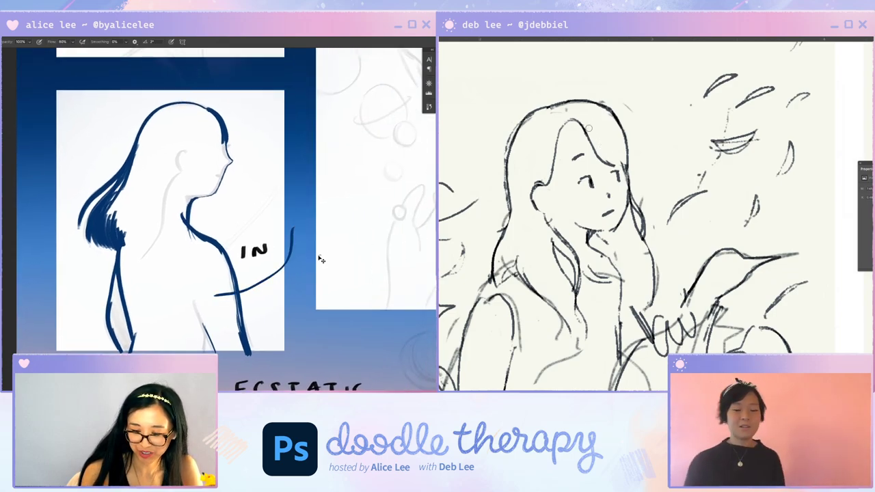
key(ctrl+z)
Rotate the canvas, thicken the woman's jaw and lower face profile in dark blue, and set the canvas upright again
key(r)
mouse_move(328, 273)
mouse_down()
mouse_move(330, 287)
mouse_move(153, 319)
mouse_move(129, 307)
mouse_up()
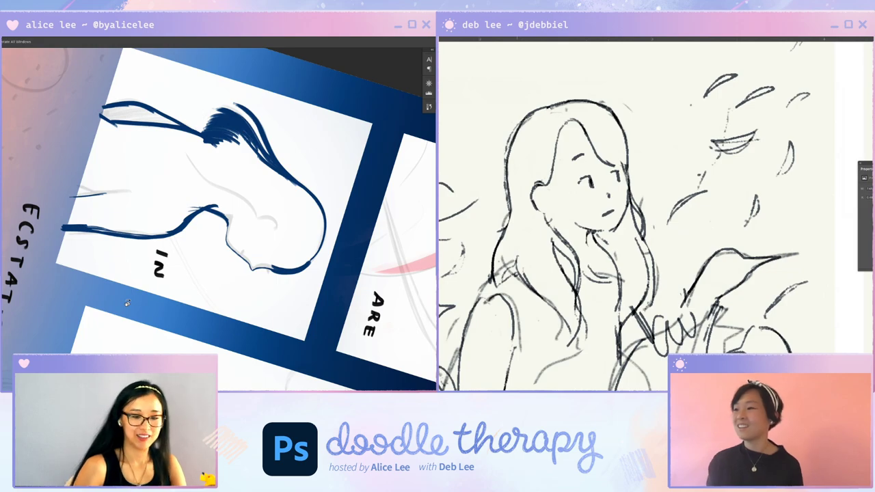
key(b)
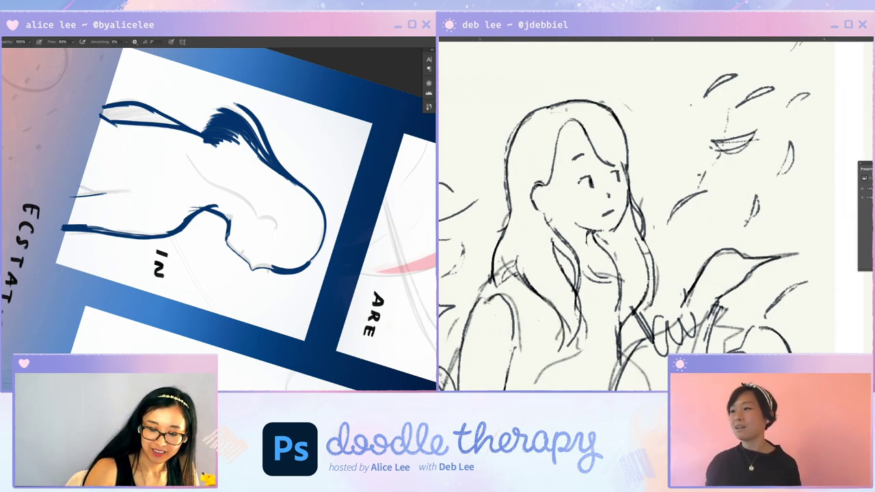
drag(227, 236, 248, 261)
drag(491, 282, 516, 261)
drag(232, 250, 249, 263)
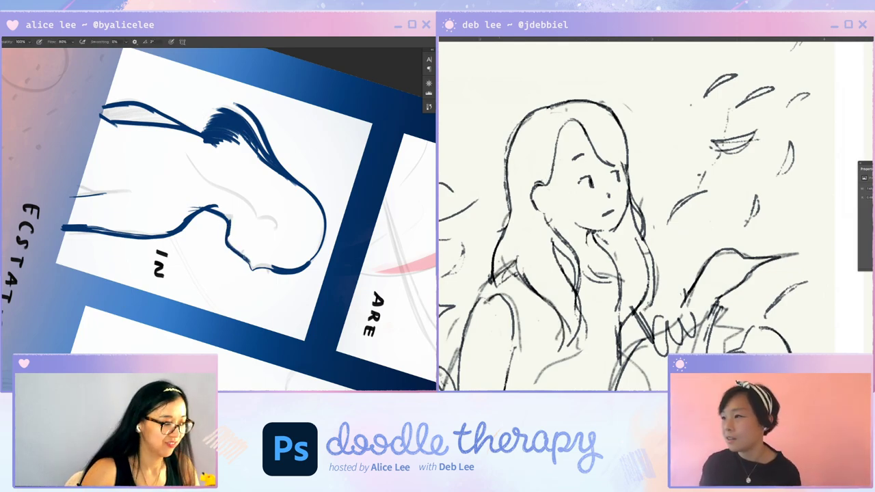
scroll(615, 216, down, 1)
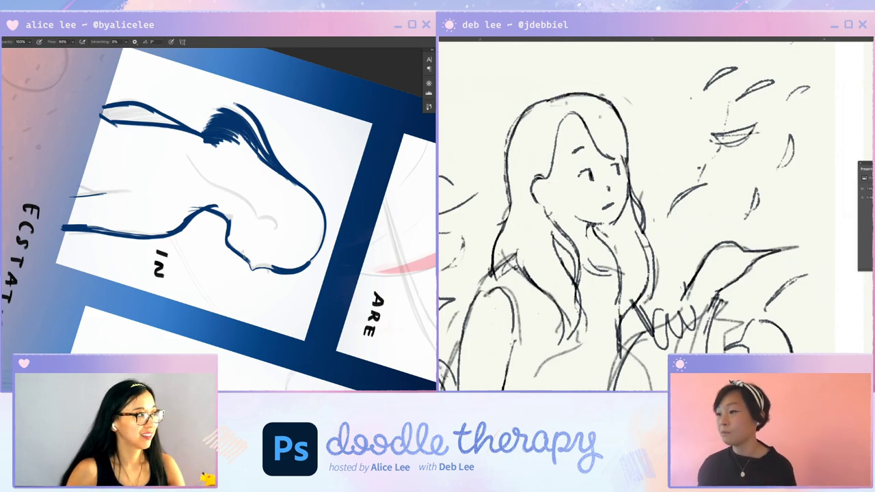
key(Escape)
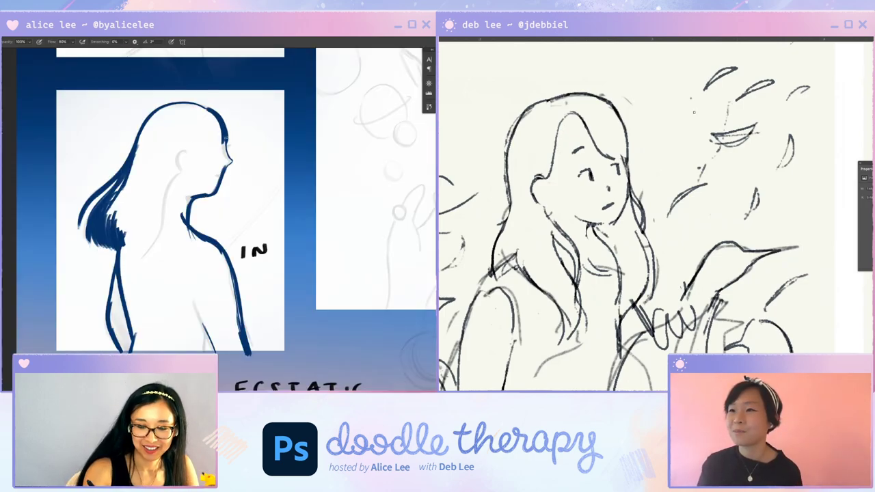
Clear the girl's scribbled hand and old forearm lines between her torso and the bird
scroll(624, 115, down, 5)
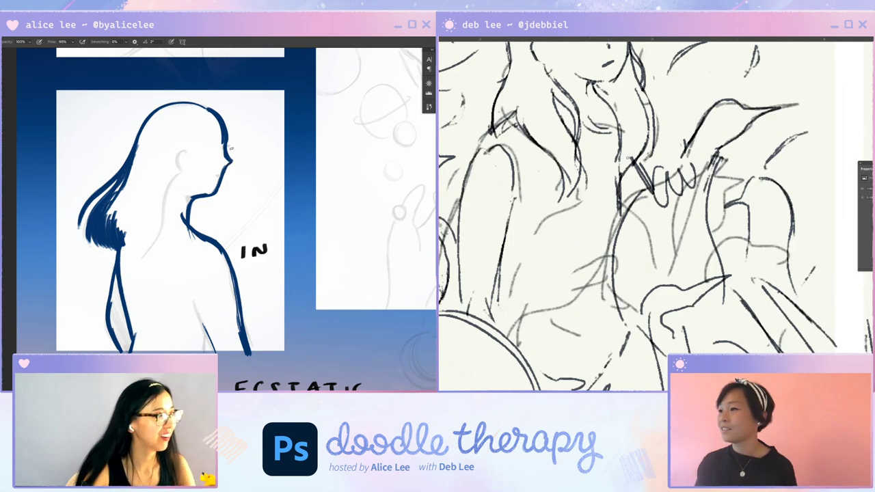
drag(715, 173, 669, 190)
drag(683, 151, 660, 203)
mouse_move(680, 167)
mouse_down()
mouse_move(665, 203)
mouse_move(673, 254)
mouse_up()
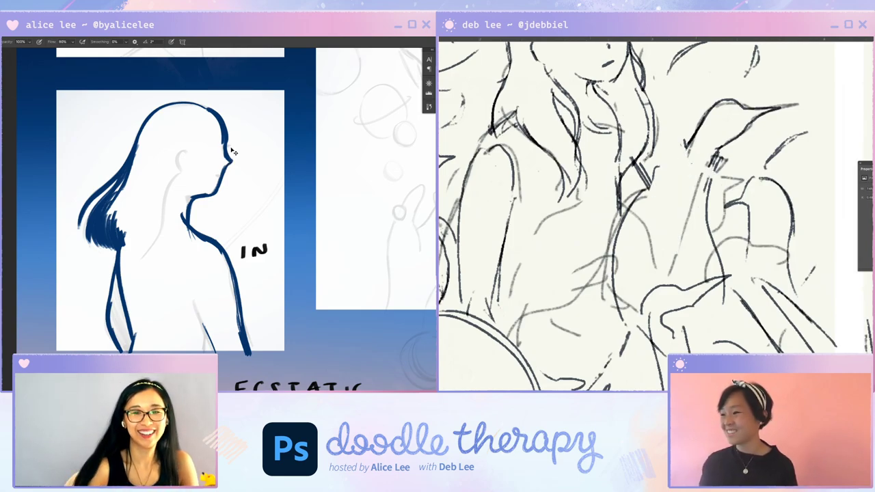
key(ctrl+z)
key(ctrl+z)
key(ctrl+z)
key(ctrl+z)
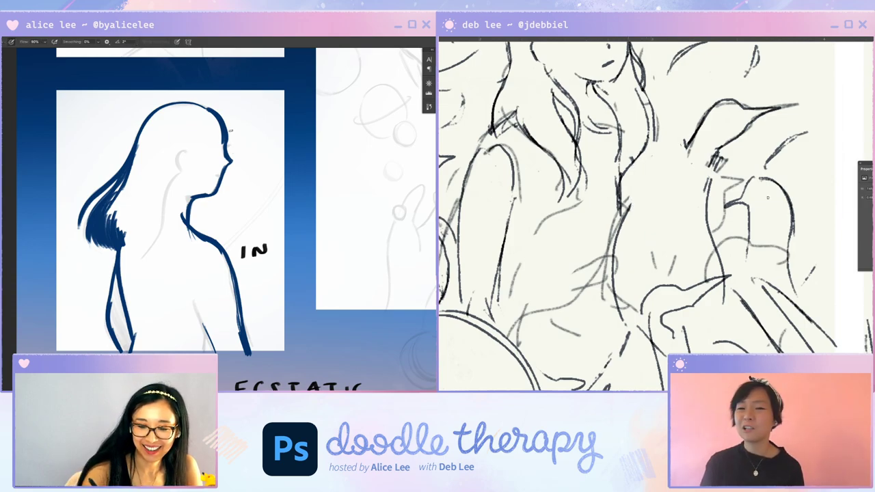
key(ctrl+z)
key(ctrl+z)
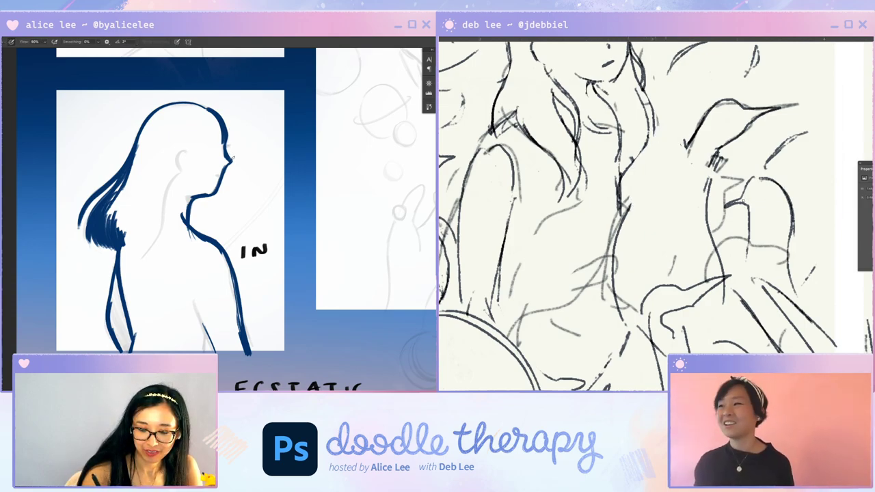
Fill the nose bridge and eye area of the woman's profile with dark blue
key(b)
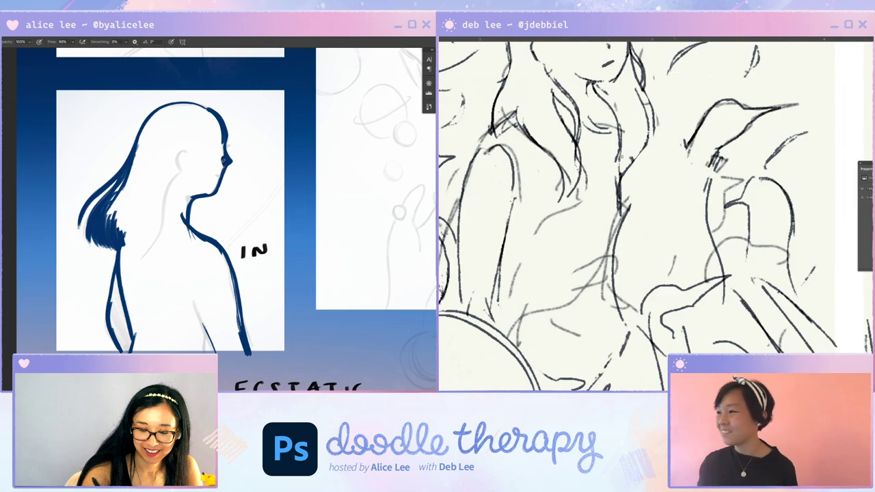
drag(222, 164, 221, 140)
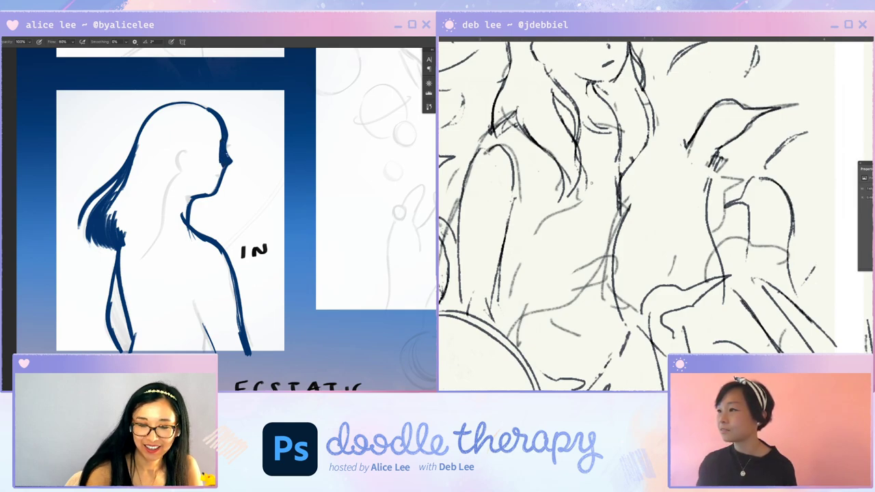
Sketch the fingers of the girl's hand beside her torso and check them with the neighbouring panel in view
drag(647, 184, 642, 211)
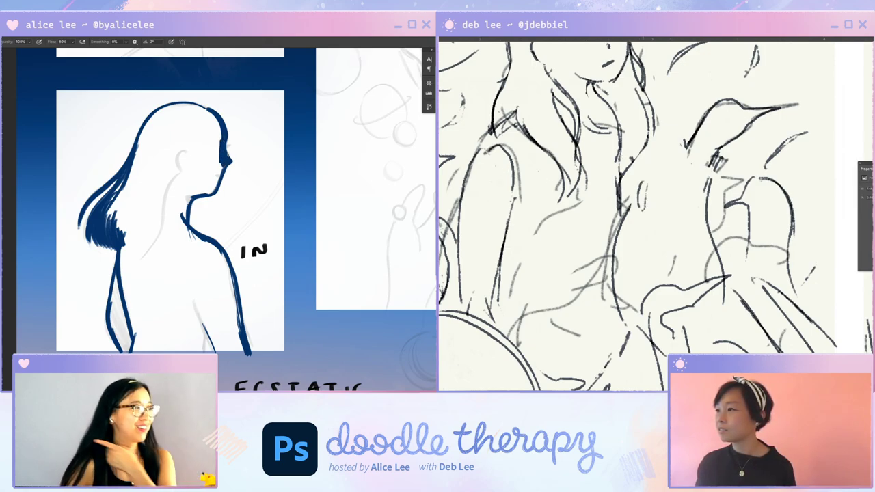
drag(654, 176, 650, 209)
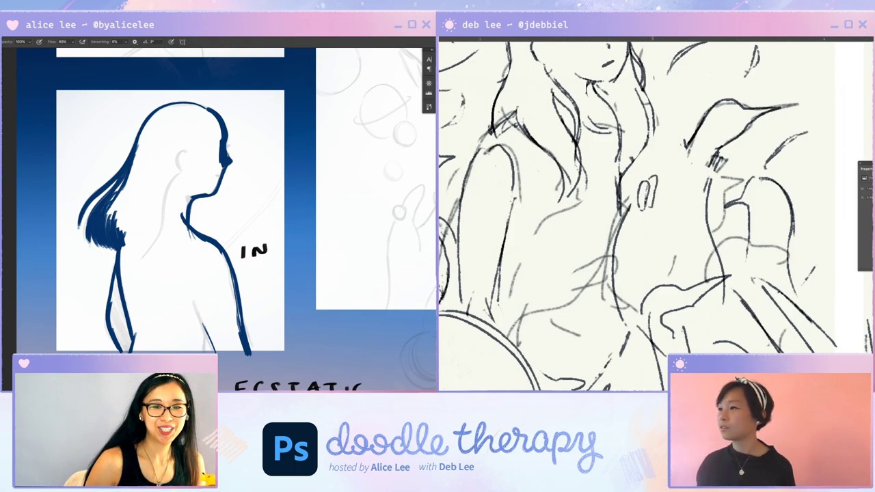
drag(665, 169, 658, 194)
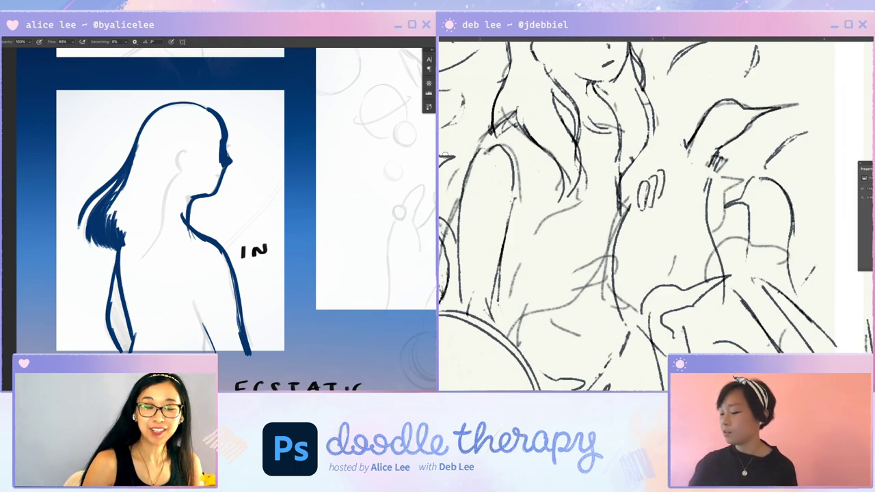
scroll(518, 199, up, 5)
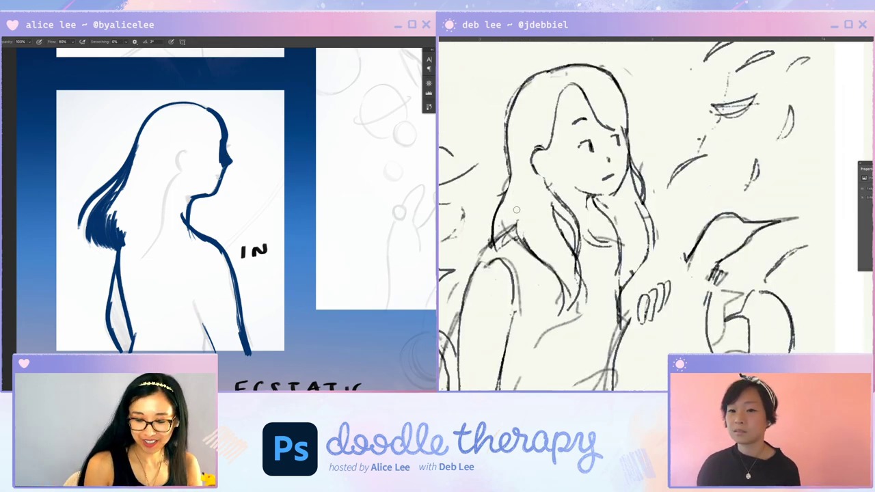
key(ctrl+minus)
key(ctrl+minus)
key(ctrl+minus)
key(ctrl+plus)
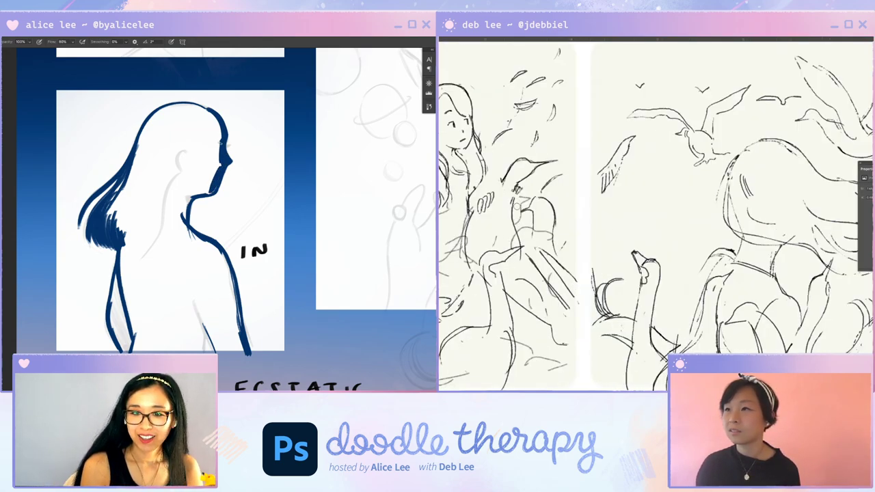
Shade the woman's lower face and neck with dark blue and thicken the start of her shoulder line
mouse_move(221, 160)
mouse_down()
mouse_move(207, 190)
mouse_move(191, 196)
mouse_move(183, 229)
mouse_up()
scroll(619, 196, left, 2)
drag(188, 198, 183, 215)
scroll(567, 179, left, 1)
scroll(553, 191, down, 1)
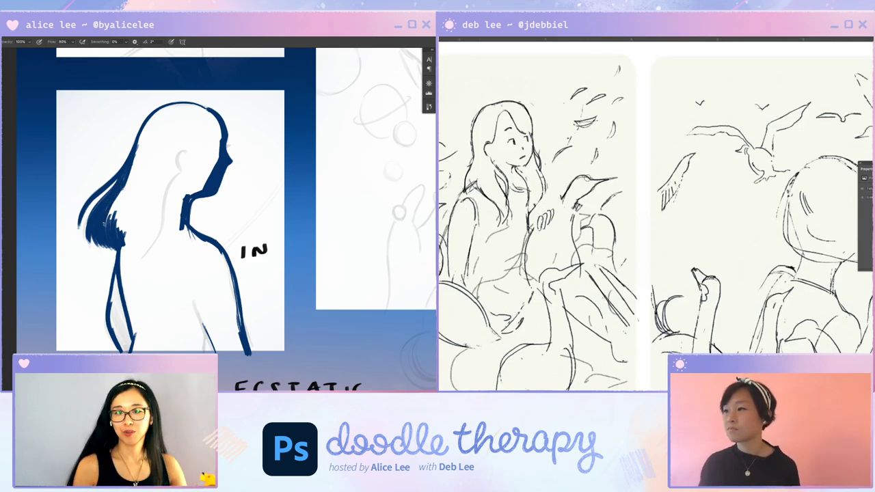
key(Tab)
mouse_move(186, 224)
mouse_down()
mouse_move(190, 238)
mouse_move(215, 242)
mouse_up()
key(Tab)
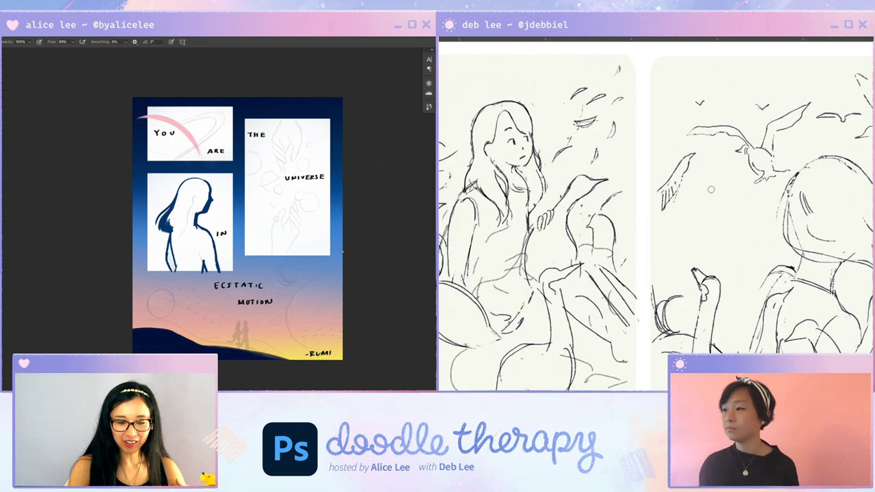
Close the open lower edge of the woman's torso and arm outline with dark blue along the panel's bottom border
key(Tab)
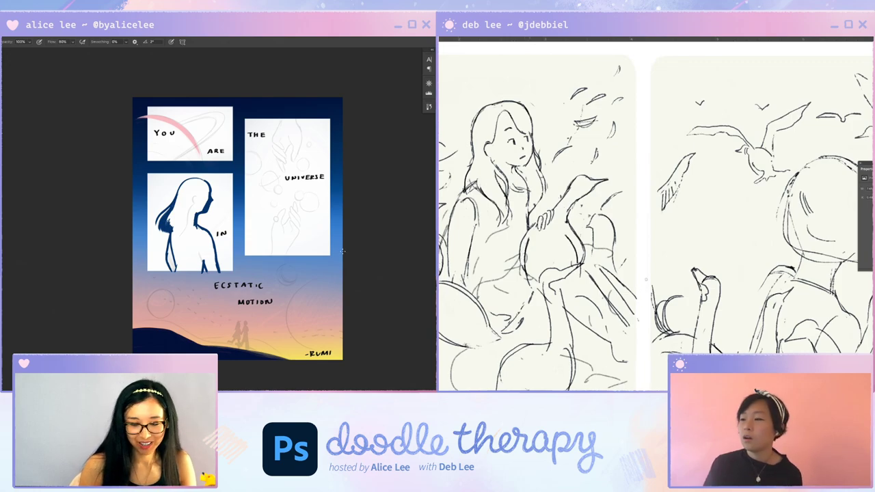
key(ctrl+plus)
key(ctrl+plus)
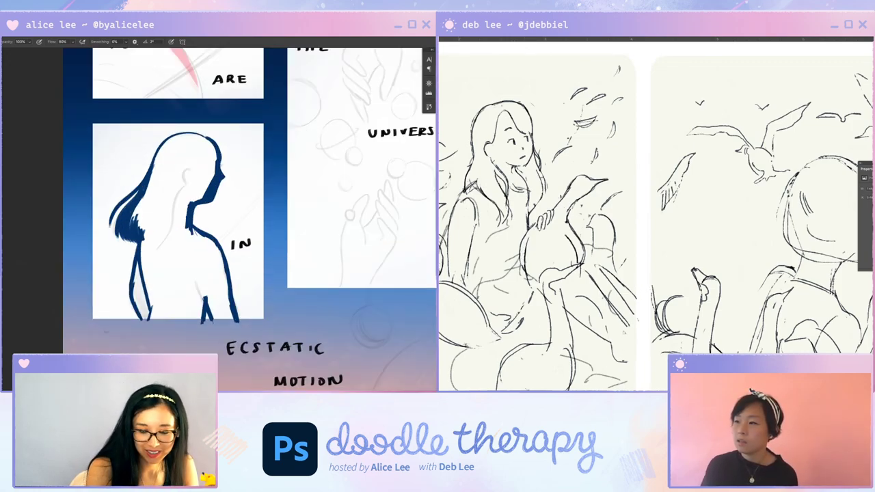
key(e)
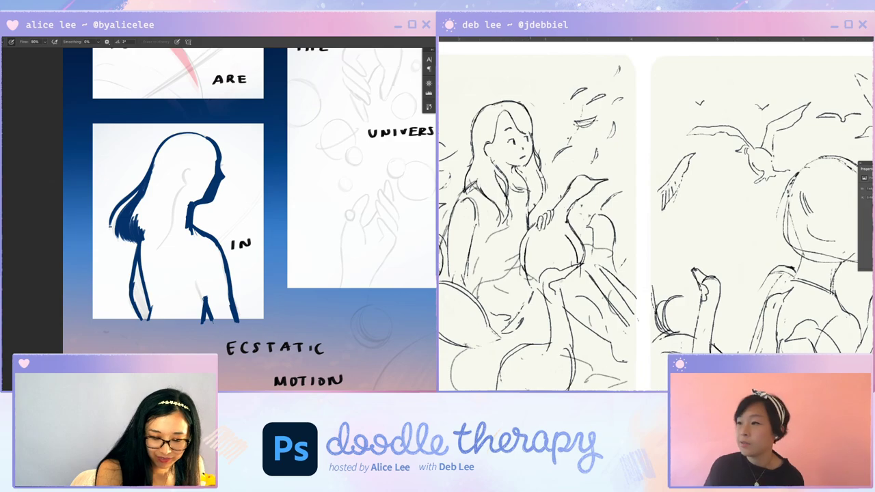
key(b)
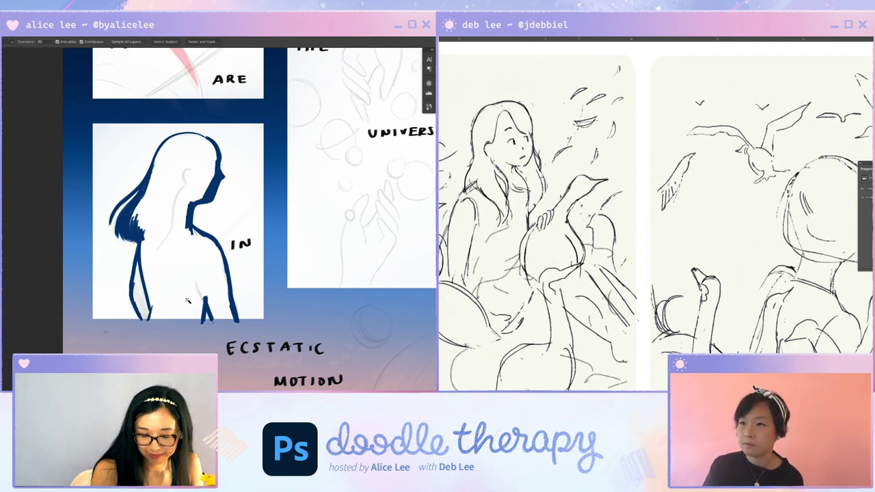
key(r)
drag(237, 317, 158, 314)
drag(95, 251, 130, 292)
key(w)
key(Escape)
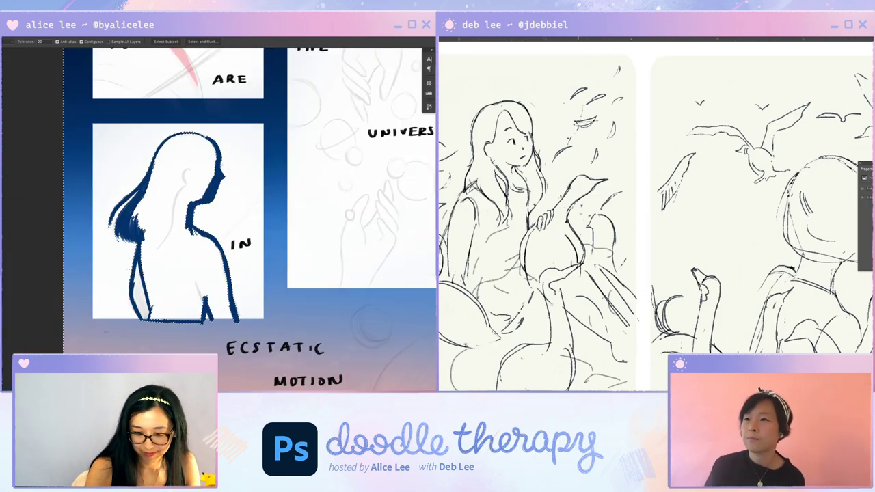
key(b)
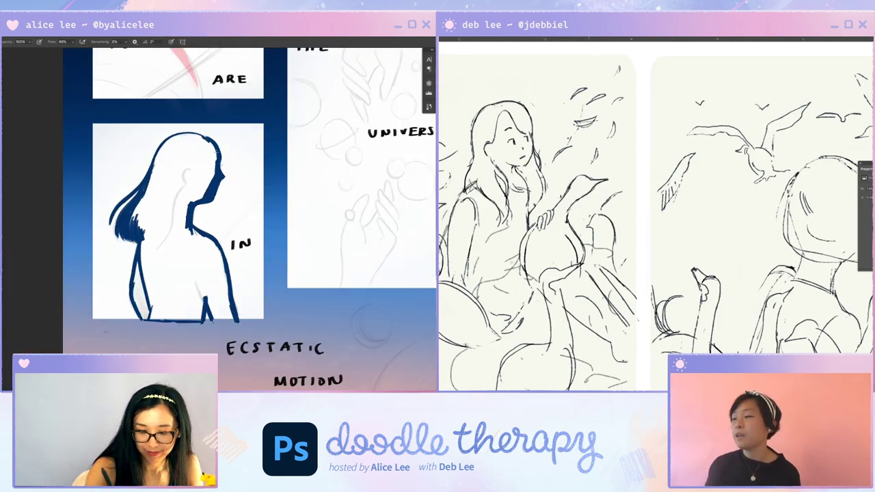
drag(214, 319, 233, 320)
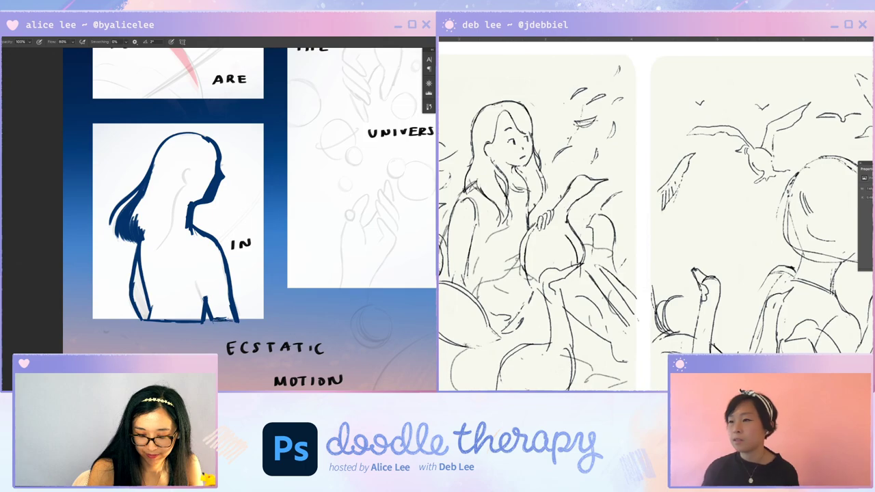
Select the white interior of the woman's outline and expand the selection by 10 pixels
key(w)
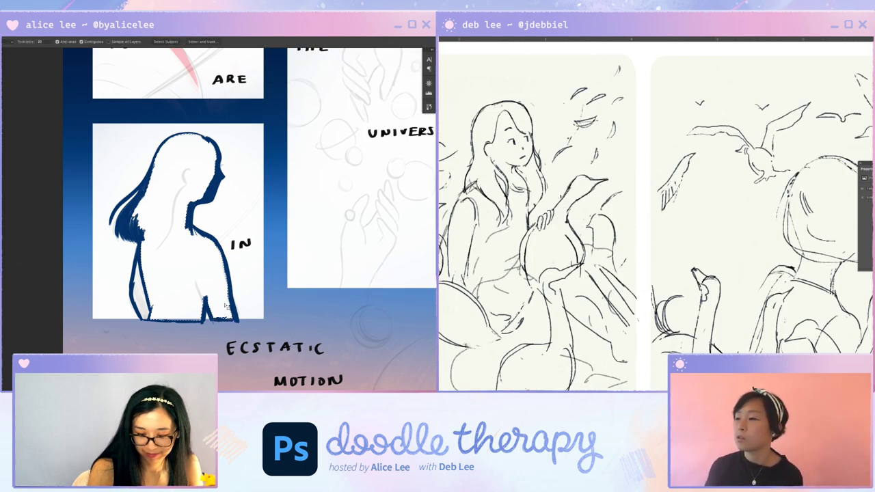
click(210, 268)
key(F2)
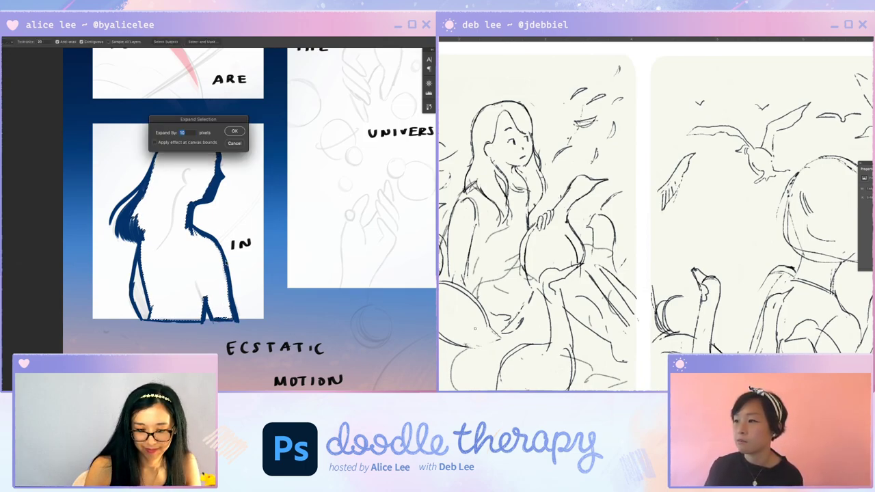
click(234, 131)
Fill the selected interior of the figure with solid dark blue and deselect it
key(g)
drag(236, 233, 151, 302)
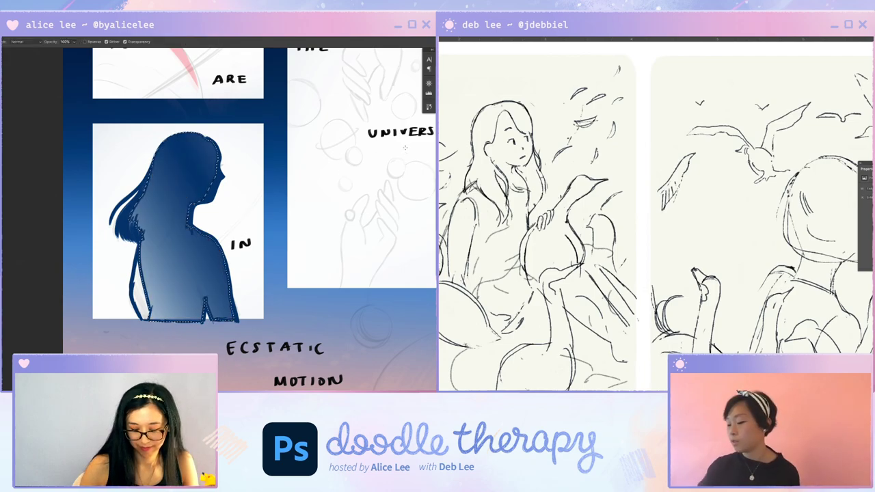
key(XF86AudioMute)
key(alt+BackSpace)
key(ctrl+d)
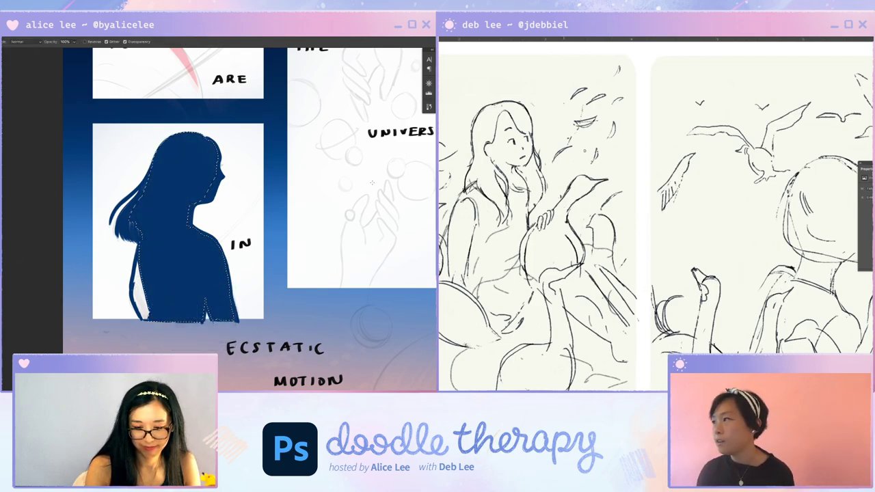
Examine the girl-and-birds sketch with both panels and their captions in view
key(b)
key(ctrl+minus)
key(ctrl+minus)
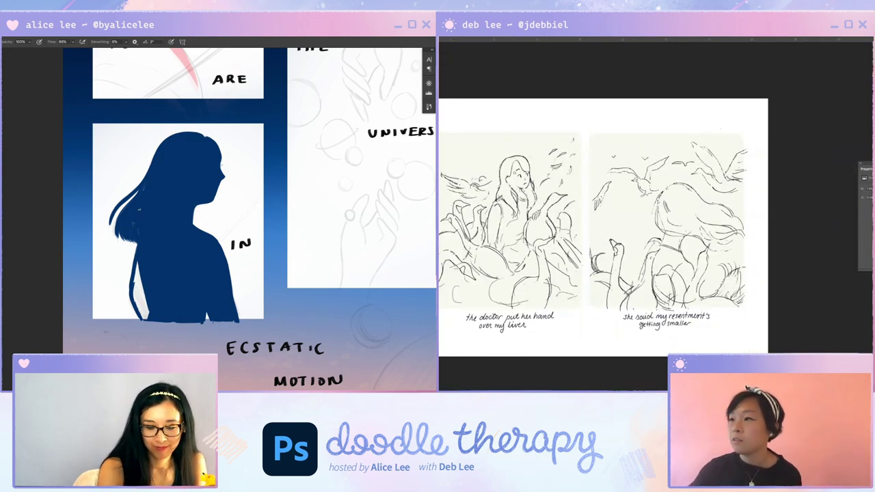
key(ctrl+z)
key(ctrl+z)
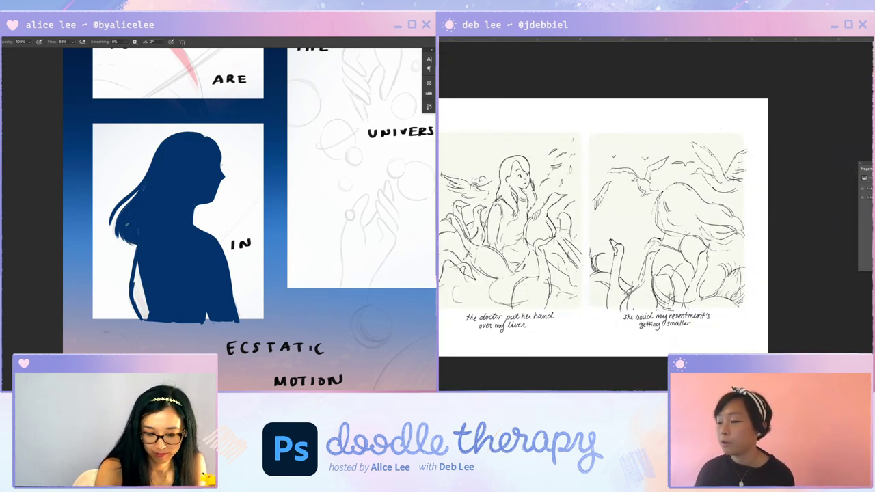
key(ctrl+plus)
key(ctrl+plus)
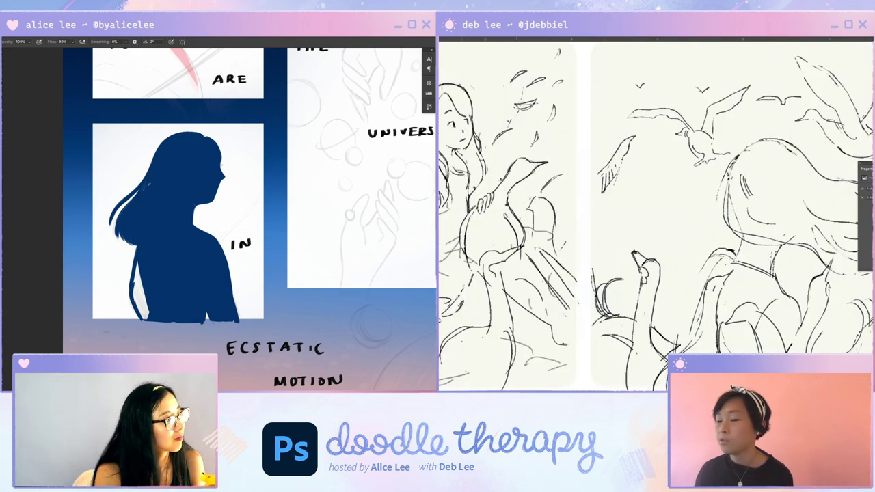
drag(566, 135, 742, 188)
Separate the trailing strands of the woman's hair with the eraser and repaint their edges in dark blue
key(e)
drag(137, 204, 126, 224)
drag(672, 174, 657, 174)
drag(138, 204, 126, 227)
key(b)
mouse_move(138, 204)
mouse_down()
mouse_move(129, 225)
mouse_move(135, 221)
mouse_up()
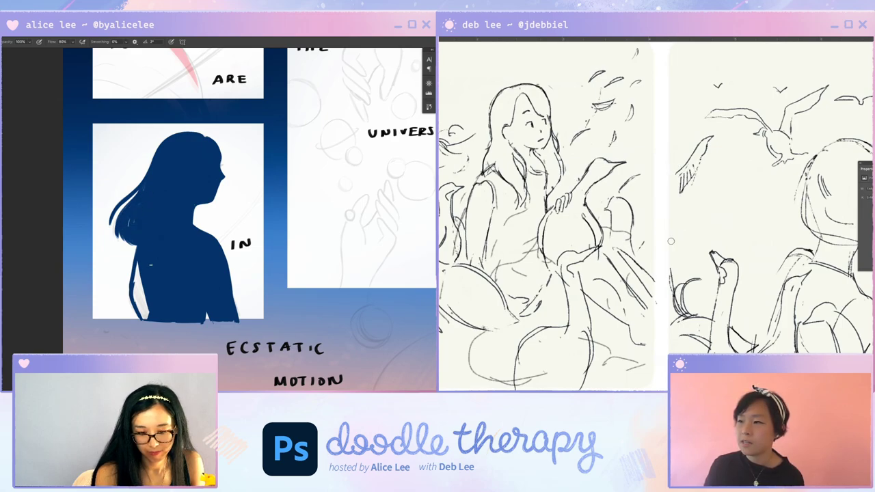
Paint the white gap between the woman's back arm and torso solid dark blue
drag(136, 262, 132, 306)
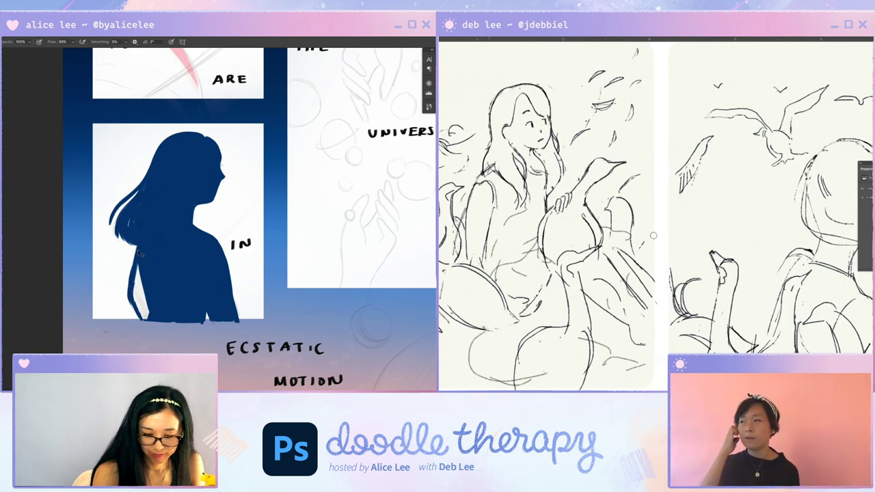
key(ctrl+z)
mouse_move(140, 254)
mouse_down()
mouse_move(130, 287)
mouse_move(145, 320)
mouse_up()
mouse_move(134, 283)
mouse_down()
mouse_move(146, 318)
mouse_move(138, 269)
mouse_up()
key(r)
drag(265, 275, 281, 250)
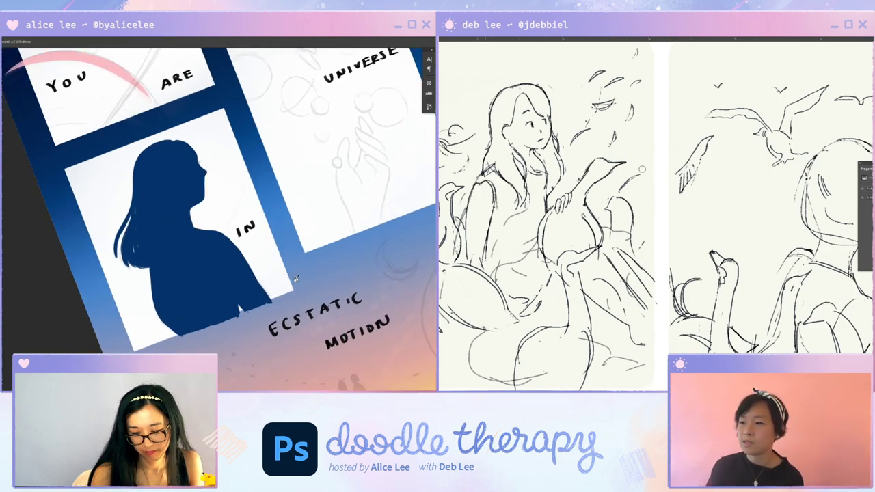
key(Escape)
key(b)
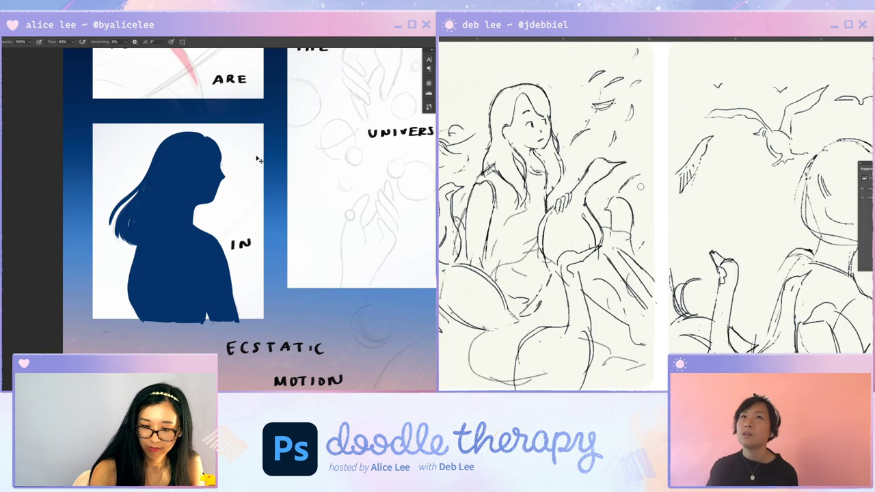
Build up the front edge of the woman's lower face with dark blue from below the nose to the chin
key(ctrl+plus)
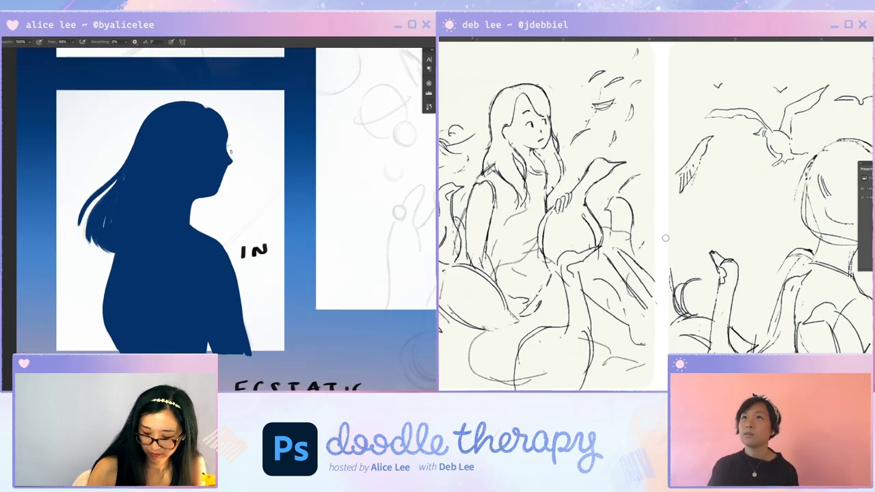
key(r)
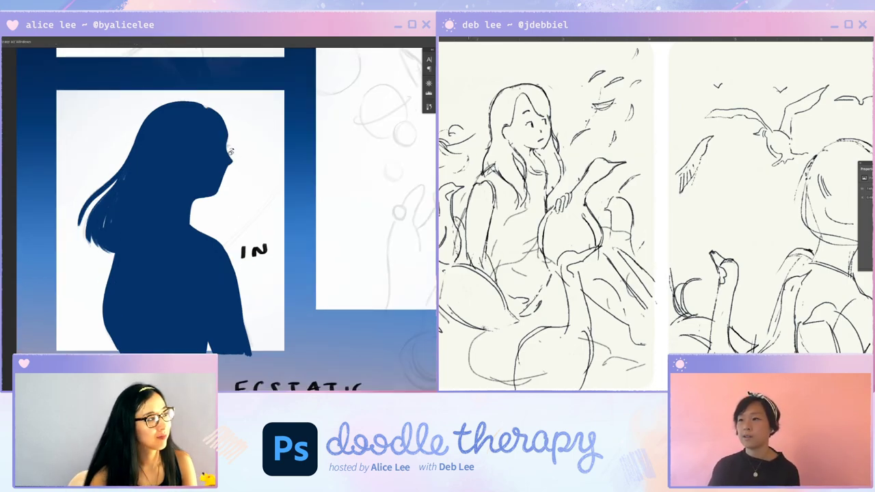
drag(285, 297, 317, 287)
key(ctrl+plus)
key(b)
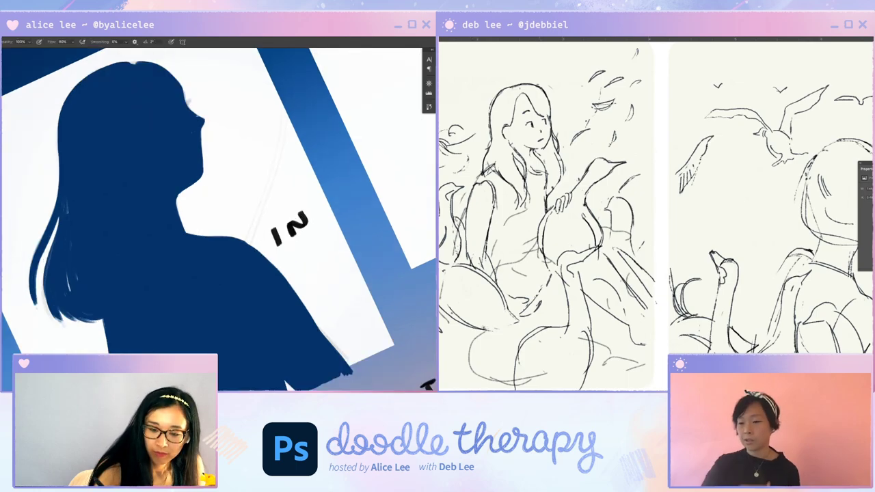
drag(203, 123, 202, 179)
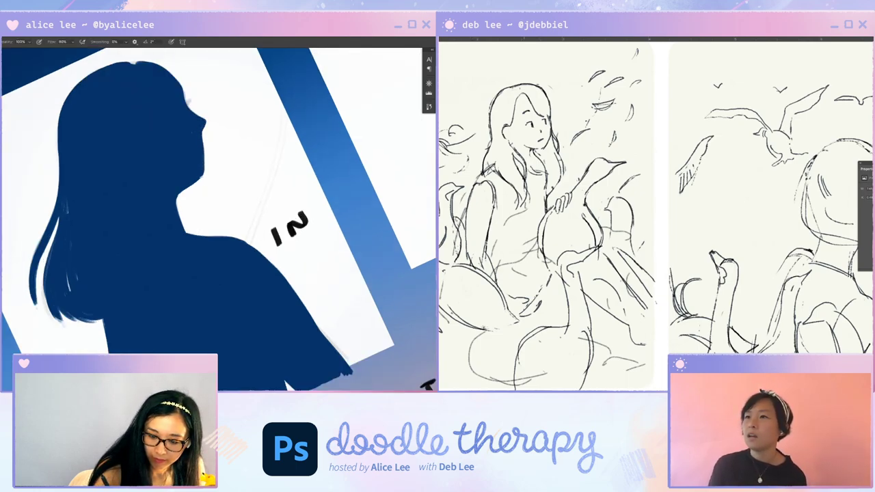
Round off the woman's chin and refine the contour up to her nose with the eraser and dark blue brush
key(Escape)
drag(361, 164, 277, 224)
key(r)
drag(263, 194, 218, 286)
drag(310, 227, 286, 210)
mouse_move(200, 109)
mouse_down()
mouse_move(283, 127)
mouse_move(209, 179)
mouse_up()
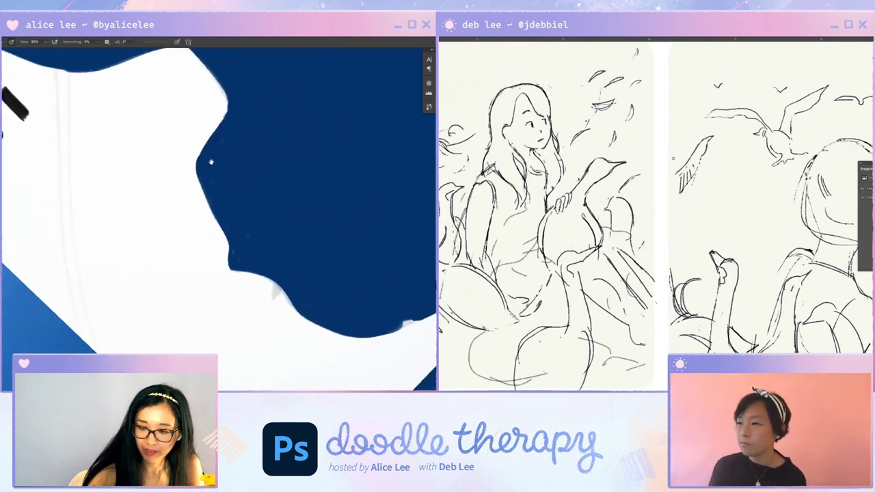
drag(211, 127, 190, 197)
key(ctrl+z)
drag(189, 158, 197, 200)
key(b)
drag(202, 144, 194, 179)
mouse_move(198, 149)
mouse_down()
mouse_move(203, 188)
mouse_move(194, 185)
mouse_move(196, 173)
mouse_move(223, 269)
mouse_up()
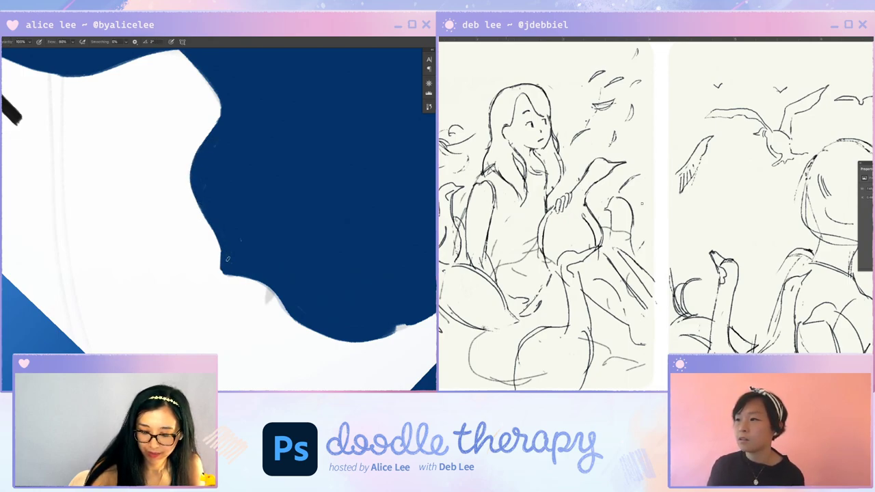
key(Escape)
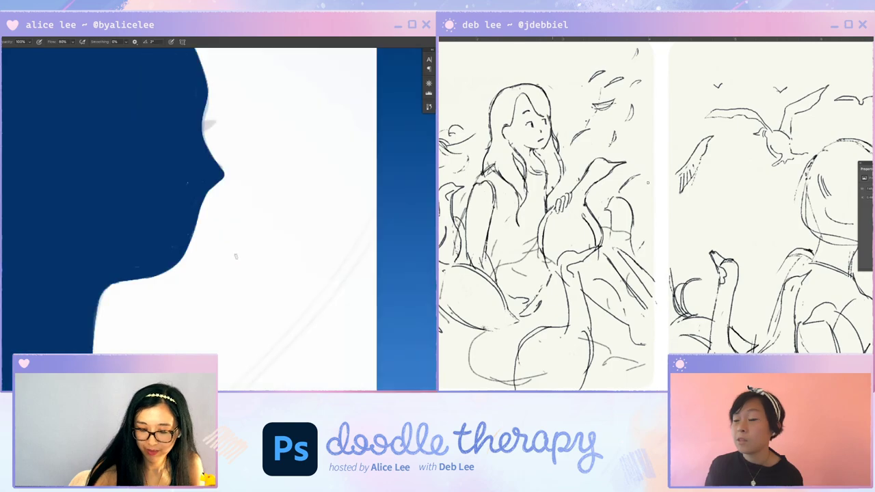
Fill the notch at the woman's hairline and smooth the crown of her head with dark blue
drag(268, 220, 275, 290)
key(r)
drag(198, 282, 209, 283)
drag(106, 239, 304, 149)
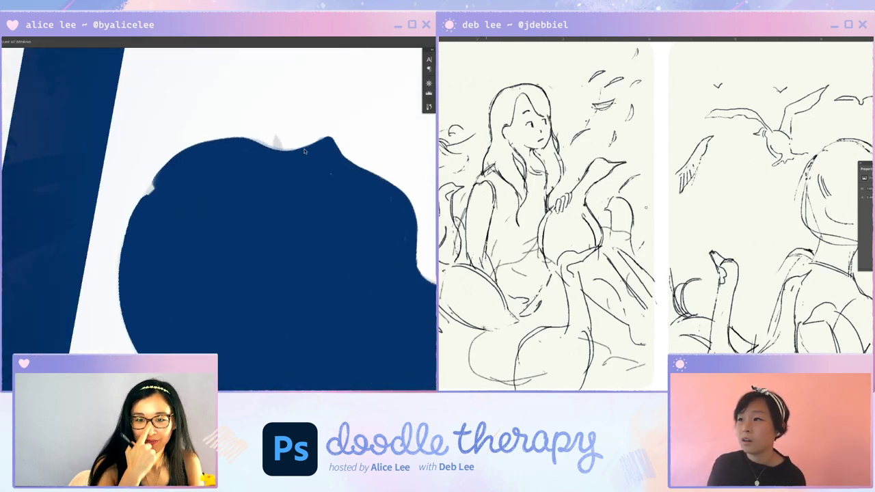
key(b)
drag(172, 169, 145, 220)
mouse_move(119, 272)
mouse_down()
mouse_move(168, 179)
mouse_move(128, 223)
mouse_move(119, 300)
mouse_up()
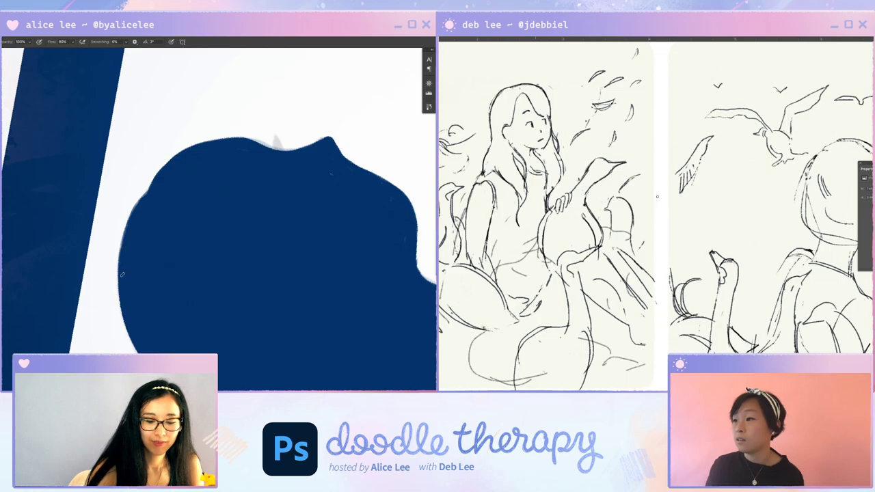
mouse_move(121, 248)
mouse_down()
mouse_move(130, 339)
mouse_move(117, 286)
mouse_move(136, 349)
mouse_up()
key(ctrl+z)
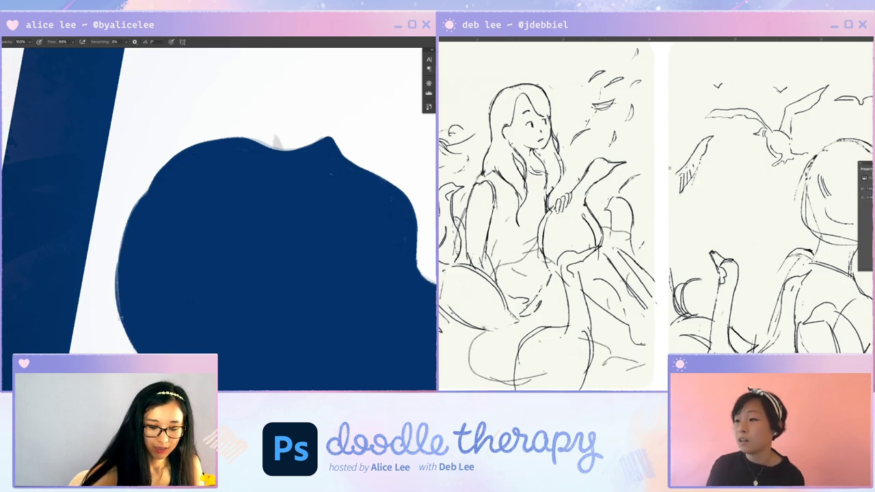
drag(121, 319, 134, 349)
key(Escape)
drag(269, 244, 247, 182)
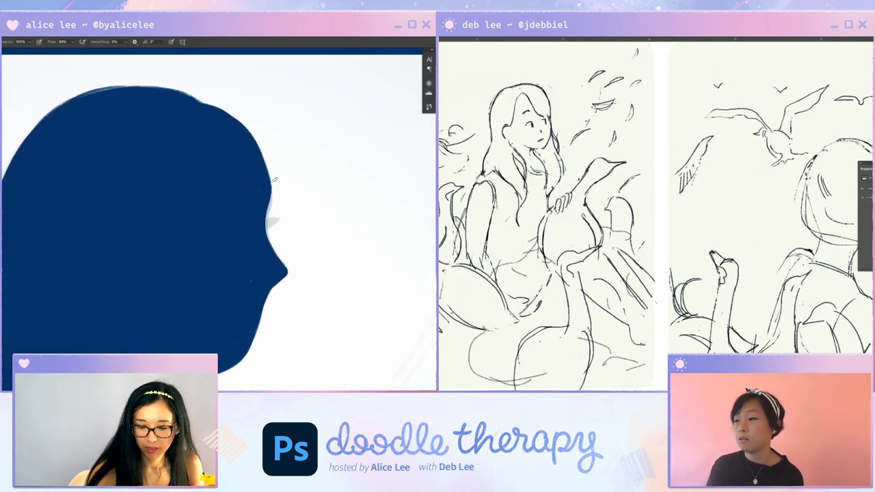
Paint the woman's eyelash in dark blue over the grey sketch mark above her nose bridge
mouse_move(263, 226)
mouse_down()
mouse_move(275, 219)
mouse_move(263, 231)
mouse_up()
key(ctrl+minus)
key(ctrl+minus)
key(ctrl+minus)
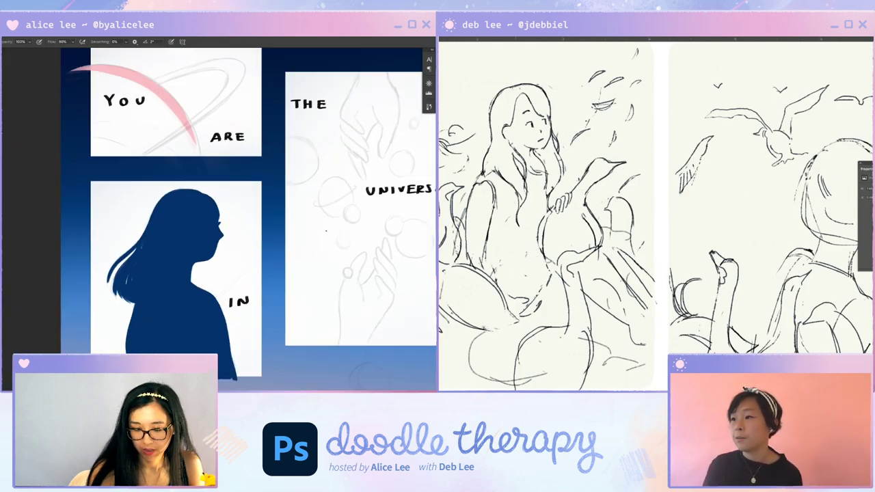
key(ctrl+plus)
key(ctrl+plus)
key(ctrl+plus)
key(ctrl+plus)
key(e)
mouse_move(303, 200)
mouse_down()
mouse_move(303, 238)
mouse_move(307, 205)
mouse_move(313, 249)
mouse_move(291, 312)
mouse_move(171, 273)
mouse_up()
key(r)
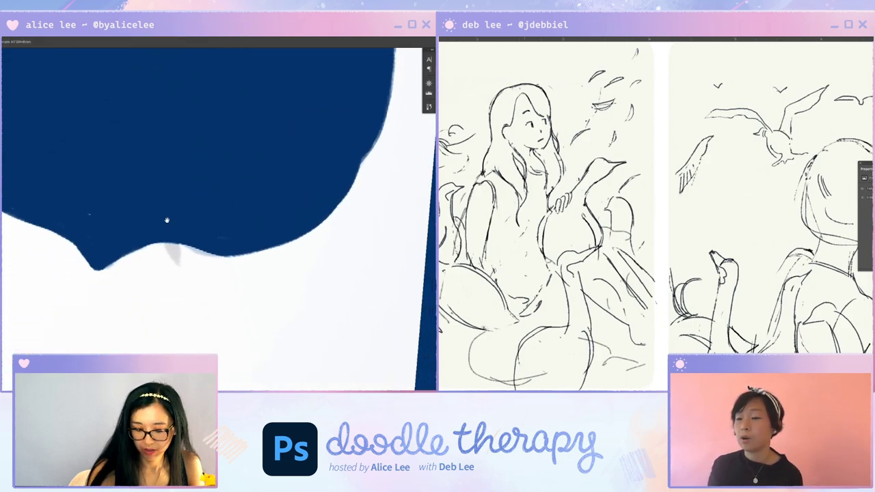
key(b)
drag(167, 231, 176, 251)
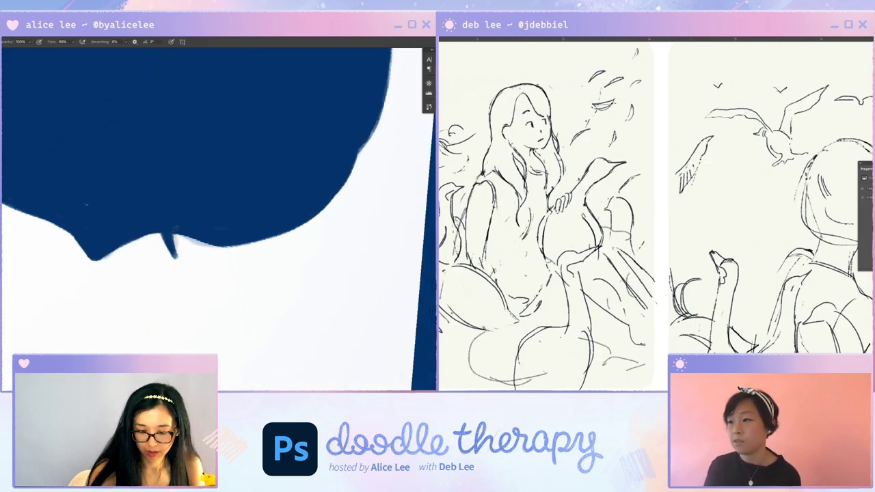
Examine the woman's profile and whole silhouette within her comic panel, both upright and rotated
key(Escape)
key(ctrl+minus)
key(ctrl+minus)
key(ctrl+minus)
key(ctrl+minus)
key(ctrl+plus)
key(ctrl+plus)
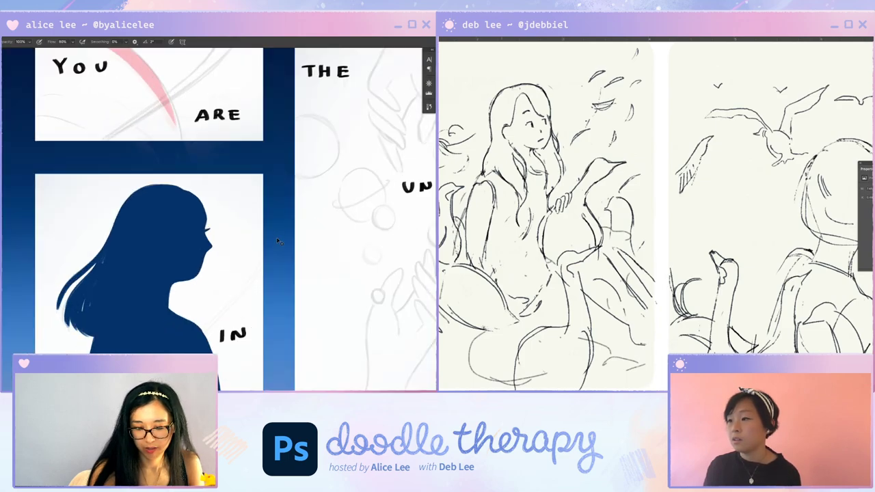
drag(279, 252, 294, 207)
drag(220, 154, 224, 176)
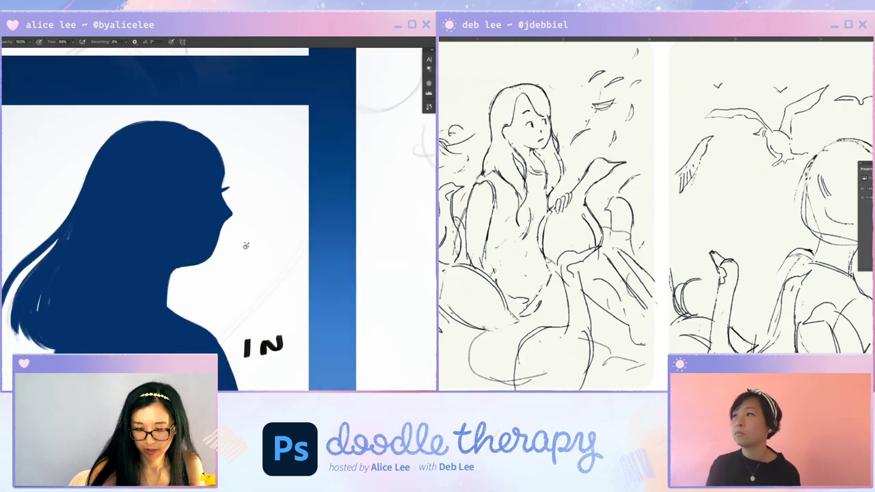
key(r)
mouse_move(246, 246)
mouse_down()
mouse_move(252, 117)
mouse_move(228, 108)
mouse_up()
key(b)
drag(126, 214, 114, 258)
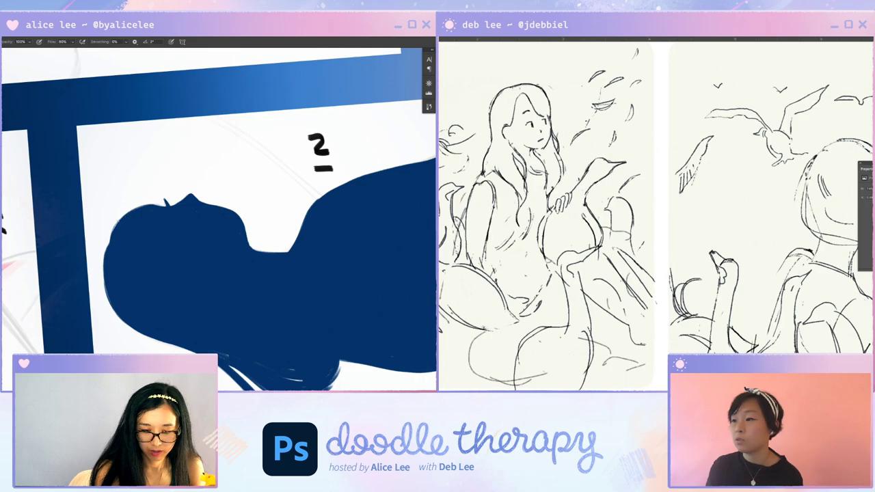
key(Escape)
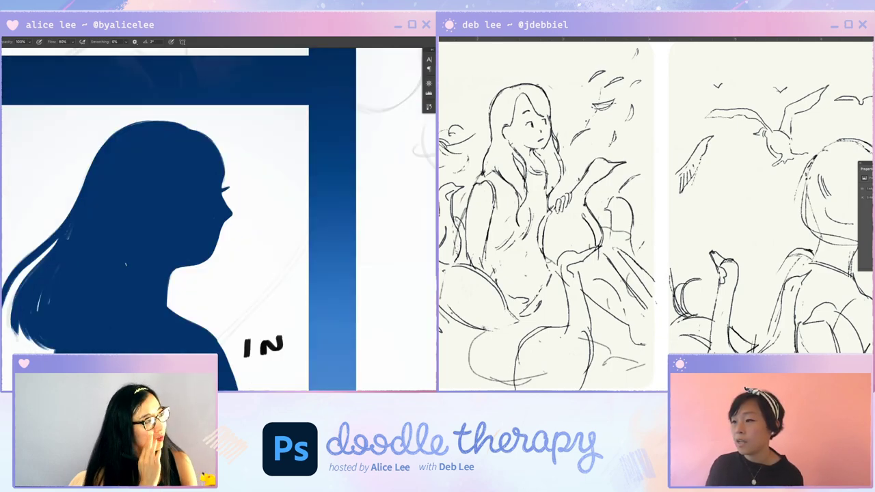
Fill the light gaps in the upper part of the woman's flowing hair with dark blue
mouse_move(194, 273)
mouse_down()
mouse_move(267, 222)
mouse_move(314, 236)
mouse_up()
drag(343, 207, 335, 229)
key(r)
drag(350, 206, 348, 188)
key(ctrl+z)
key(b)
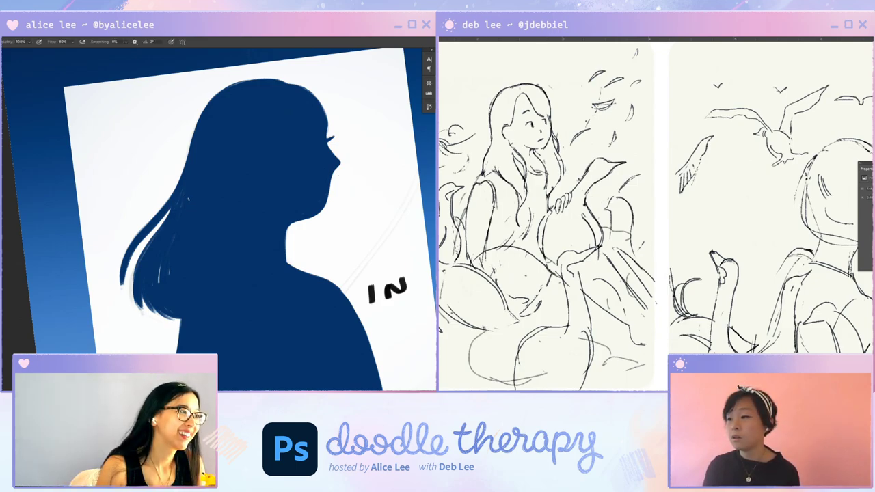
mouse_move(172, 206)
mouse_down()
mouse_move(138, 261)
mouse_move(142, 309)
mouse_up()
Clean up the gap between the woman's hair strands and slim the loose outer strand with the eraser
key(e)
drag(145, 238, 158, 328)
mouse_move(138, 256)
mouse_down()
mouse_move(160, 320)
mouse_move(144, 310)
mouse_up()
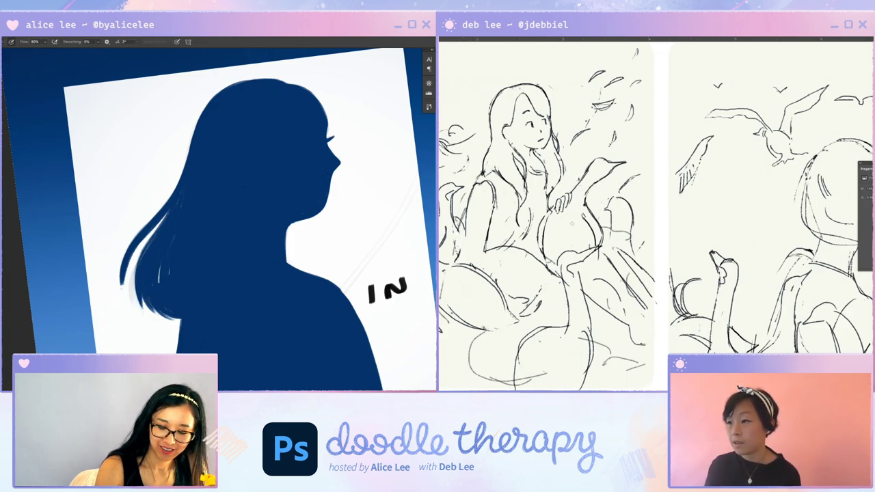
drag(151, 212, 121, 286)
Smooth the outer contour at the back of the woman's head and hair with the eraser
key(r)
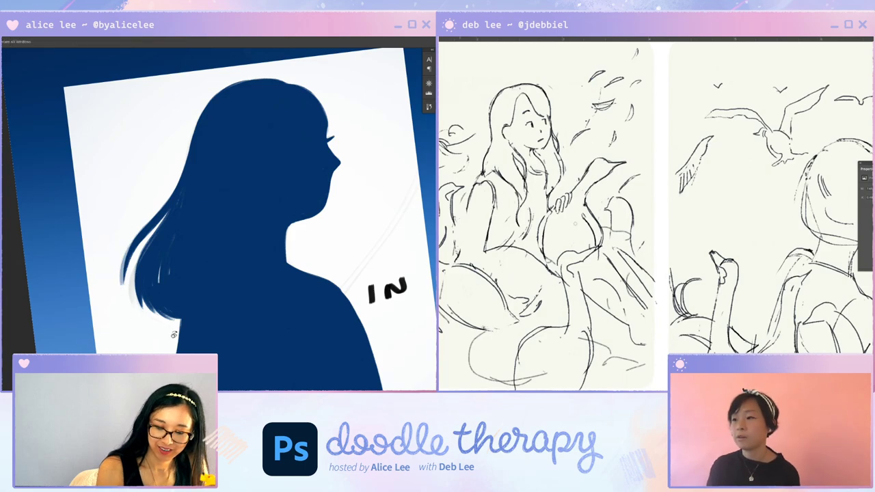
drag(173, 335, 232, 334)
key(e)
key(ctrl+z)
drag(155, 175, 149, 284)
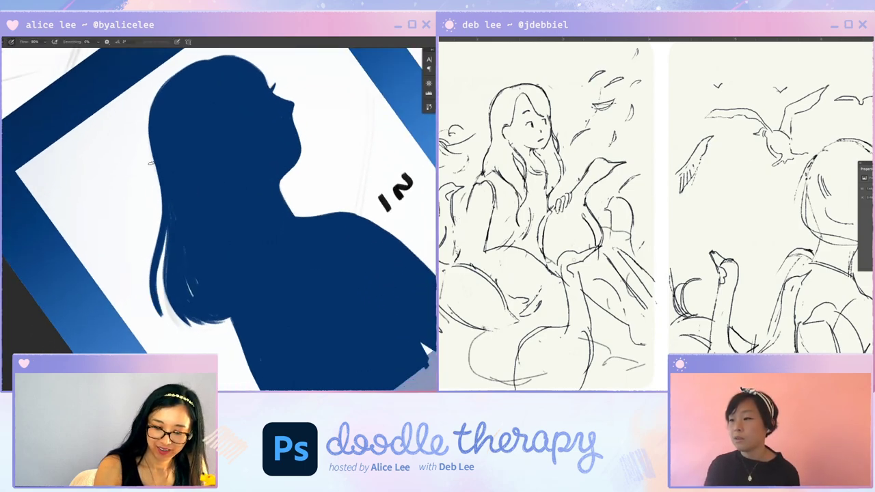
mouse_move(151, 147)
mouse_down()
mouse_move(161, 187)
mouse_move(151, 284)
mouse_up()
Trim more of the rough edges of the woman's hair with several eraser strokes
key(Escape)
key(r)
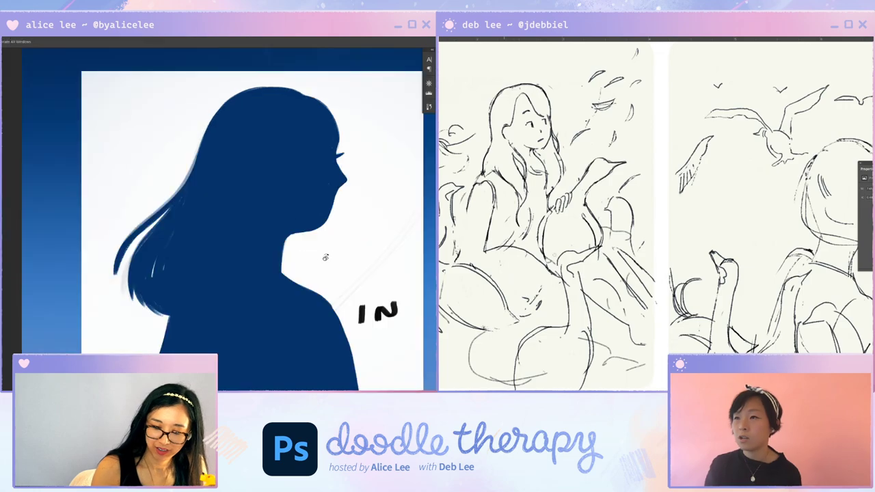
mouse_move(325, 258)
mouse_down()
mouse_move(137, 302)
mouse_move(115, 280)
mouse_up()
key(e)
drag(244, 231, 274, 295)
drag(258, 259, 281, 313)
drag(266, 276, 283, 333)
key(Escape)
Taper the tip of the loose hair strand with the eraser, undoing the strokes that cut wrongly
key(r)
mouse_move(329, 250)
mouse_down()
mouse_move(335, 215)
mouse_move(321, 168)
mouse_up()
key(b)
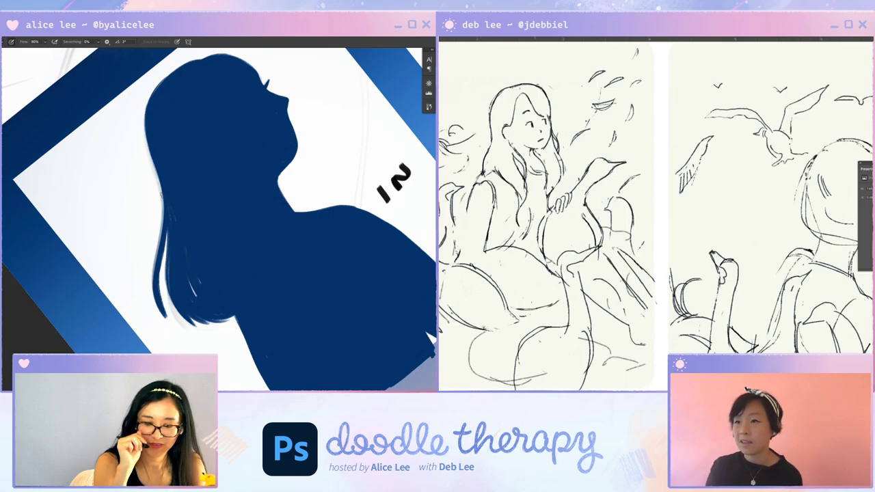
key(b)
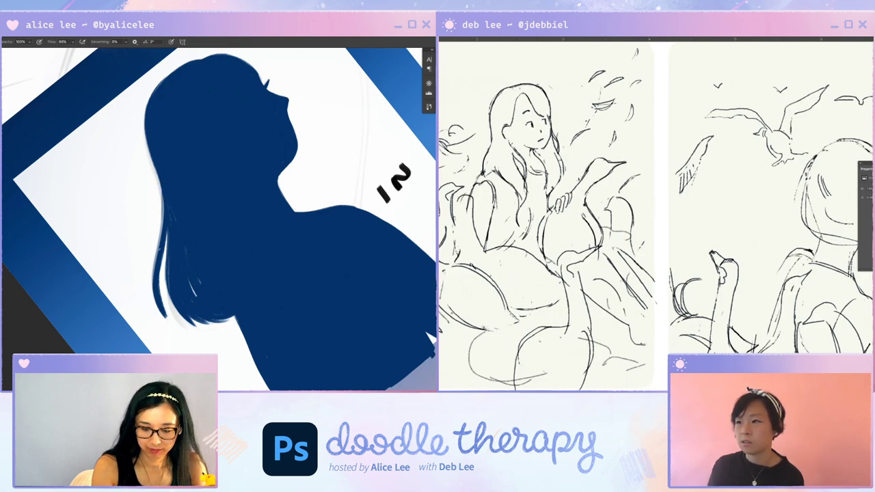
key(e)
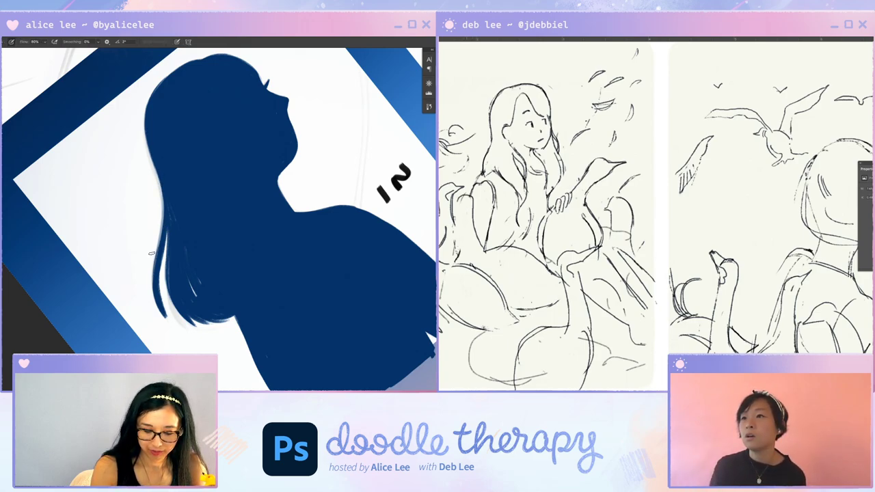
drag(152, 293, 165, 317)
drag(166, 244, 165, 317)
key(ctrl+z)
drag(169, 231, 165, 314)
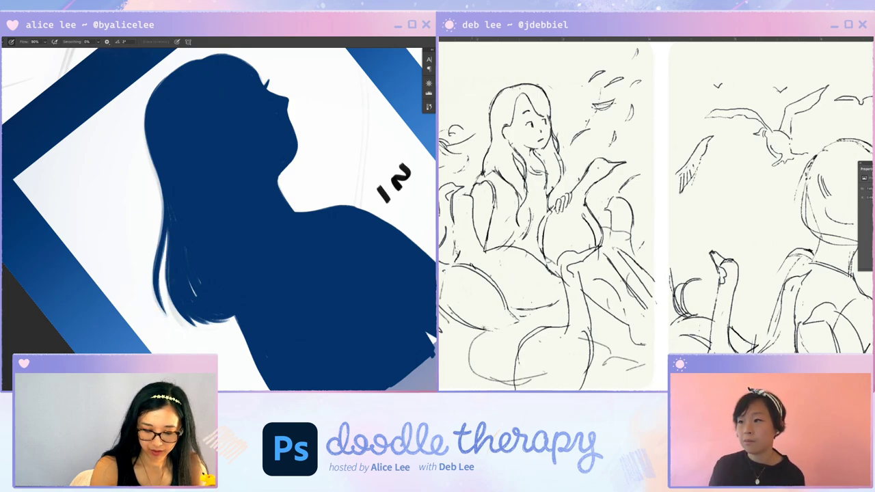
key(ctrl+z)
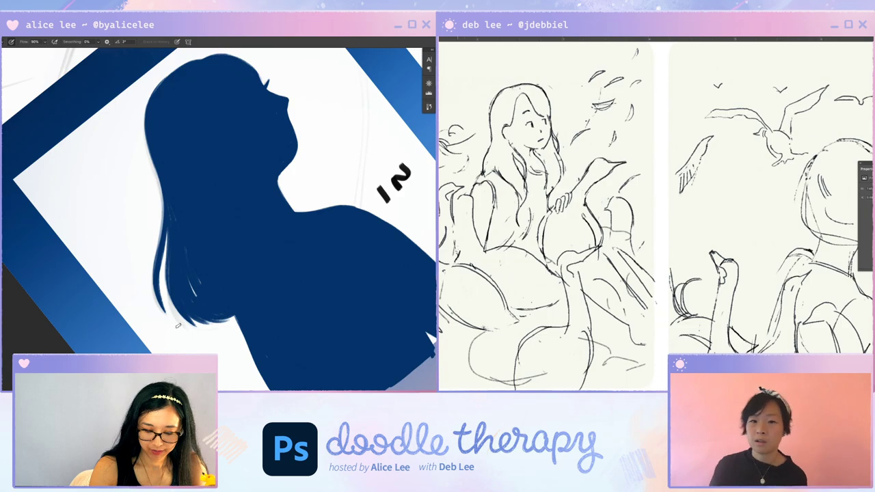
Paint dark blue over light streaks in the woman's hanging hair and undo the last two strokes
key(Escape)
drag(208, 322, 215, 302)
key(b)
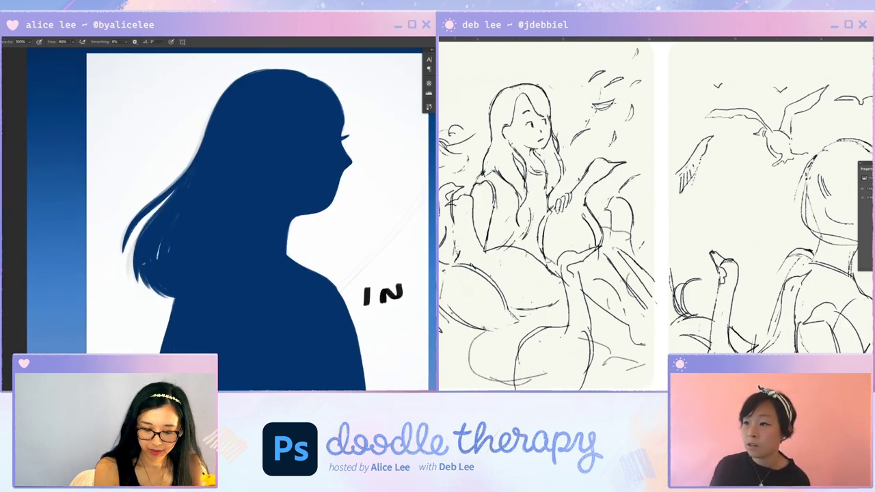
drag(153, 214, 136, 272)
drag(141, 231, 136, 281)
drag(138, 234, 132, 275)
key(ctrl+z)
key(ctrl+z)
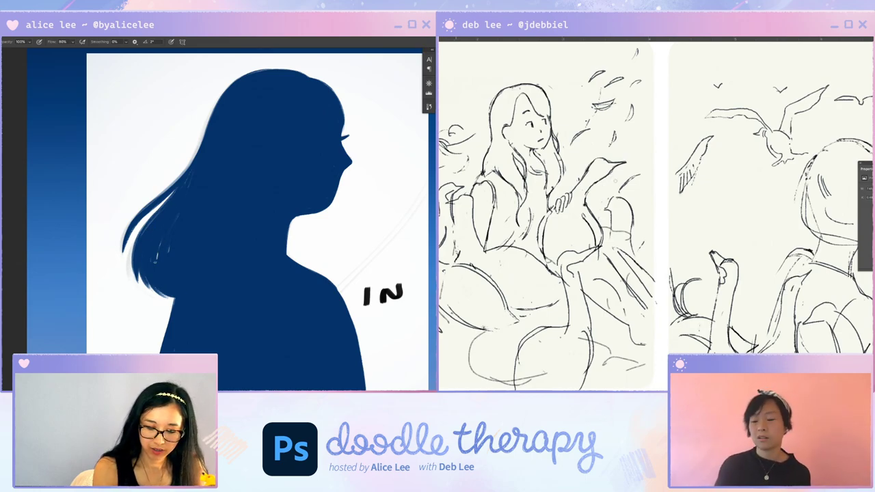
Trim the outer edge of the woman's shoulder and upper arm into a straighter line with the eraser
key(ctrl+minus)
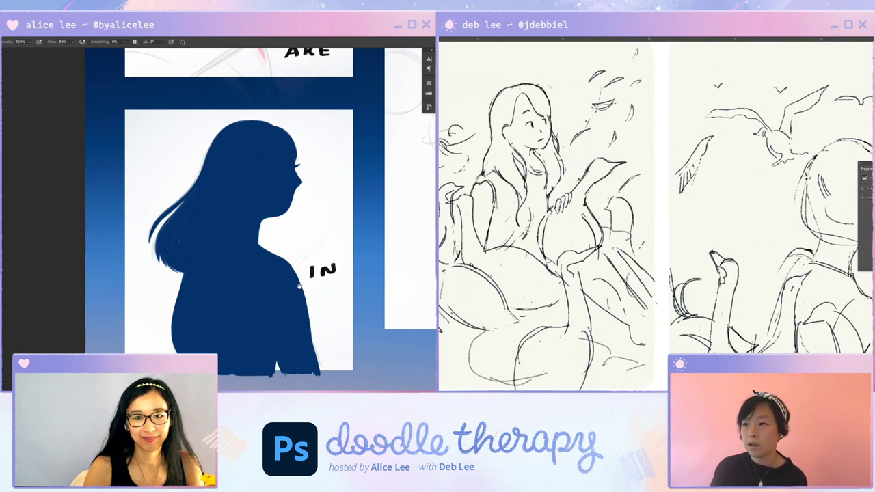
drag(251, 281, 213, 242)
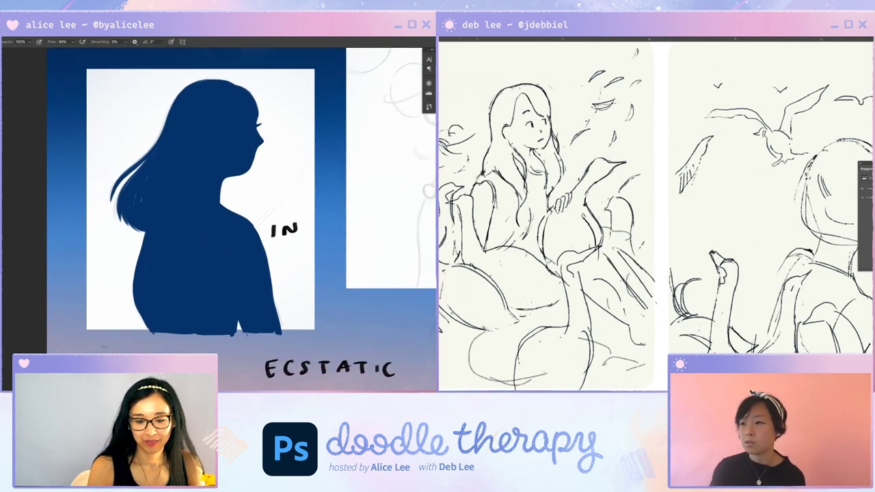
key(ctrl+plus)
drag(305, 252, 293, 211)
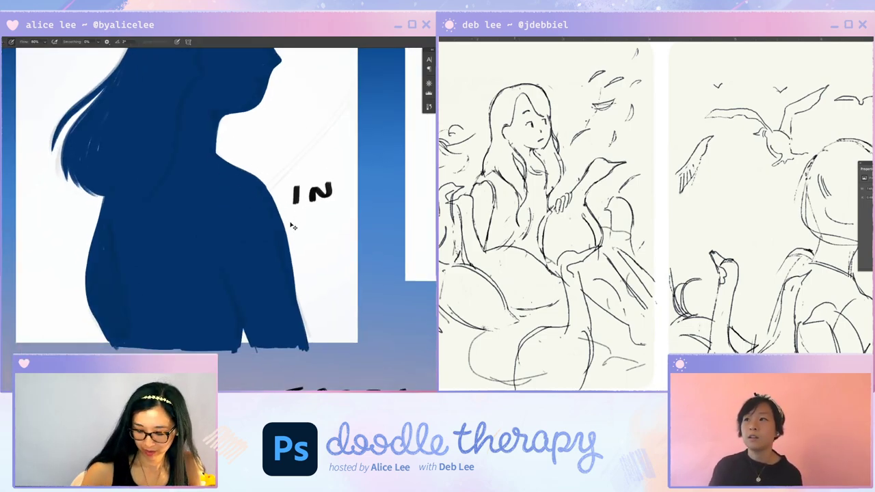
drag(268, 181, 295, 277)
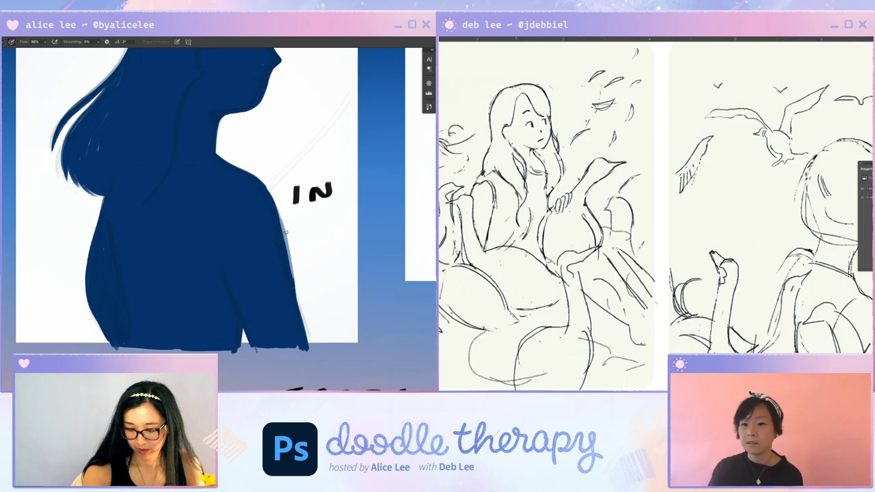
drag(280, 217, 306, 338)
drag(290, 261, 295, 294)
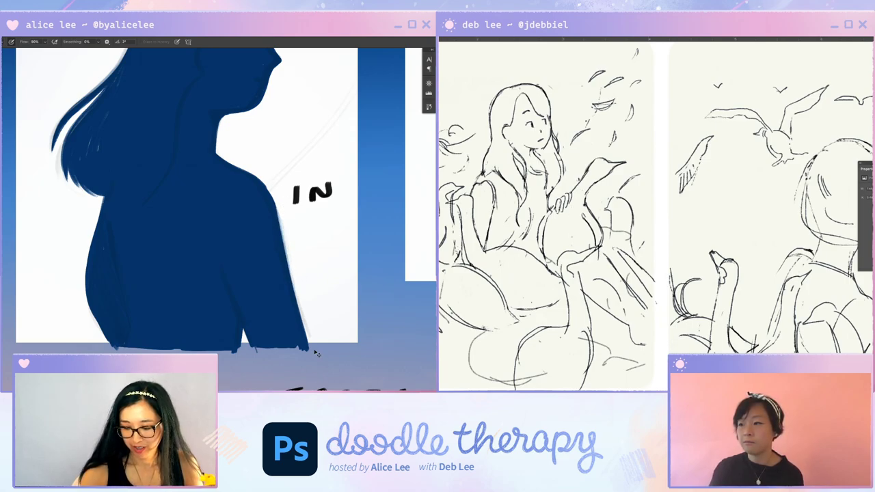
Reshape the curve of the woman's back down to the panel's lower edge with the dark blue brush and eraser
key(b)
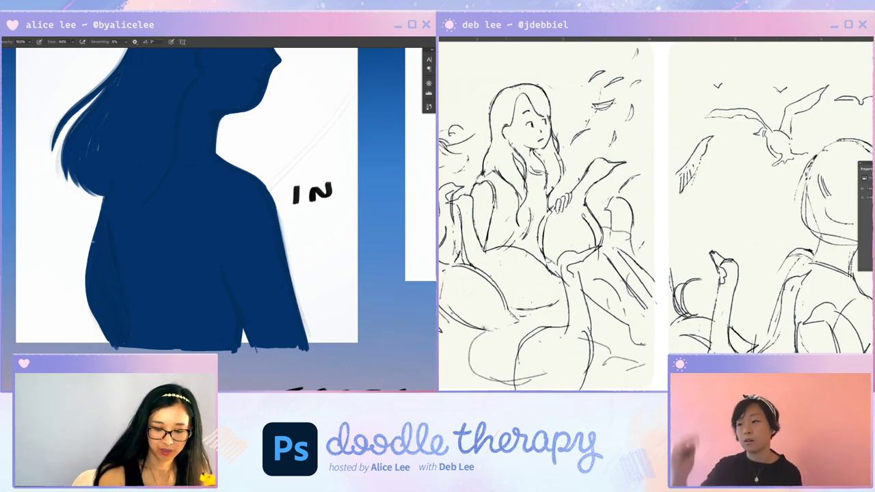
drag(89, 262, 97, 325)
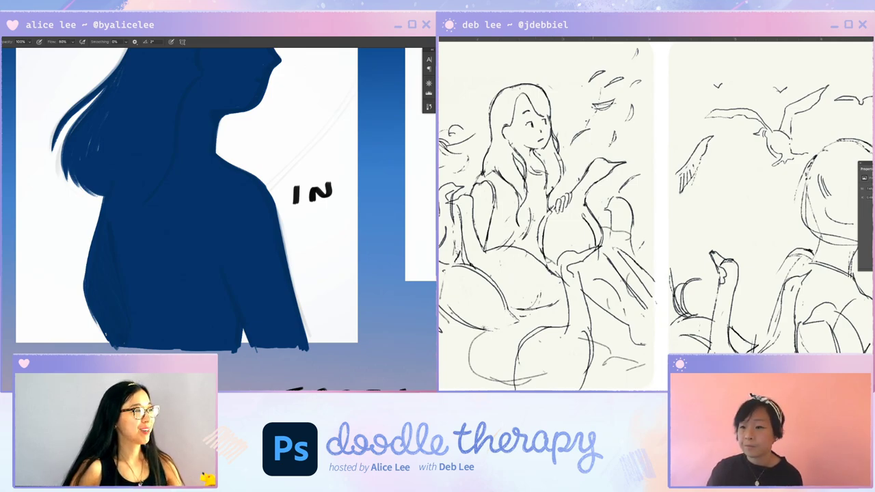
key(e)
mouse_move(83, 281)
mouse_down()
mouse_move(88, 317)
mouse_move(111, 346)
mouse_up()
key(b)
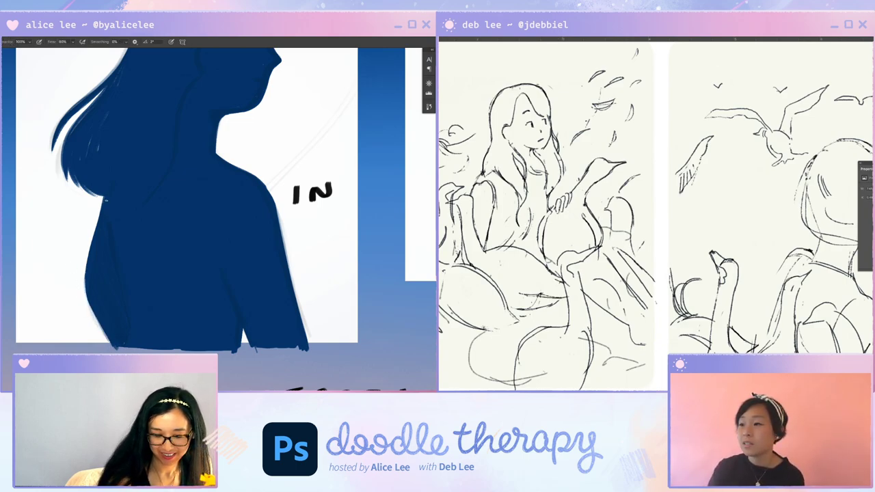
mouse_move(89, 240)
mouse_down()
mouse_move(94, 308)
mouse_move(88, 298)
mouse_move(106, 346)
mouse_move(91, 312)
mouse_move(108, 343)
mouse_up()
key(e)
key(b)
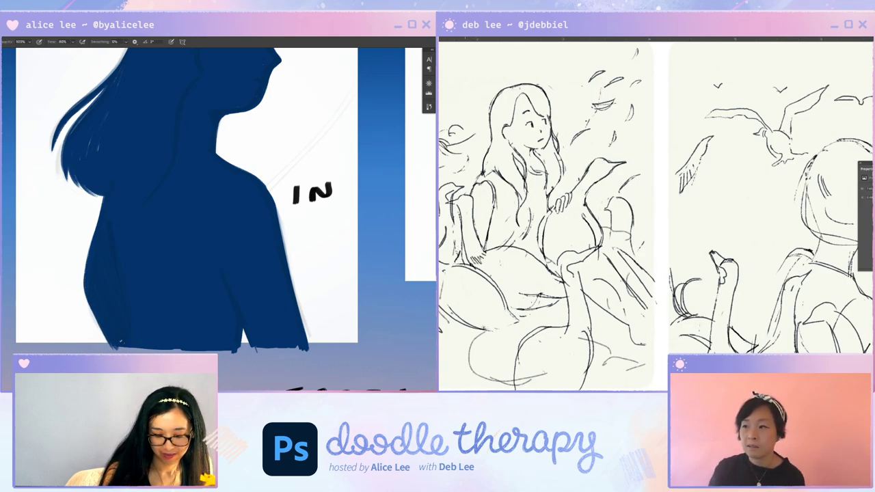
Rework the narrow gap between the woman's arm and torso with the dark blue brush and eraser
mouse_move(259, 309)
mouse_down()
mouse_move(242, 270)
mouse_move(218, 314)
mouse_up()
key(e)
mouse_move(225, 281)
mouse_down()
mouse_move(220, 313)
mouse_move(228, 279)
mouse_move(237, 307)
mouse_up()
key(b)
key(e)
key(b)
mouse_move(225, 278)
mouse_down()
mouse_move(237, 309)
mouse_move(221, 313)
mouse_up()
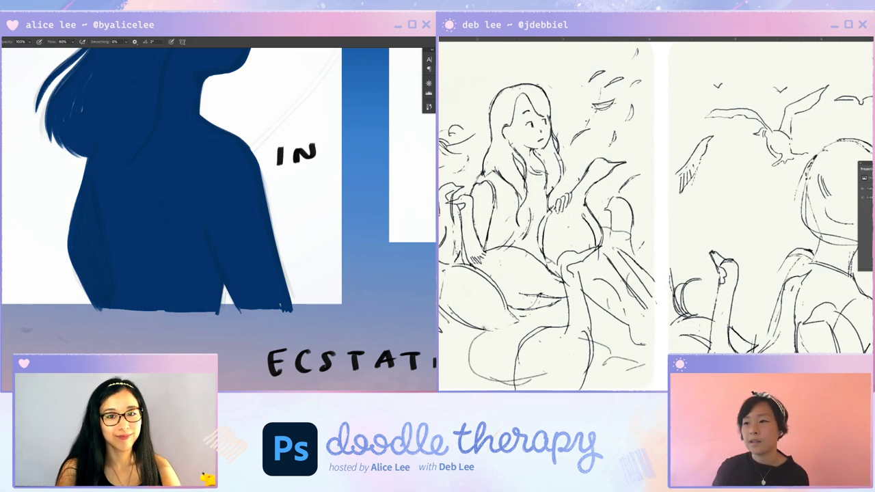
Erase the left outline of the foreground bird's round body in the girl-and-birds sketch and redraw it as a looser curve
scroll(554, 214, down, 3)
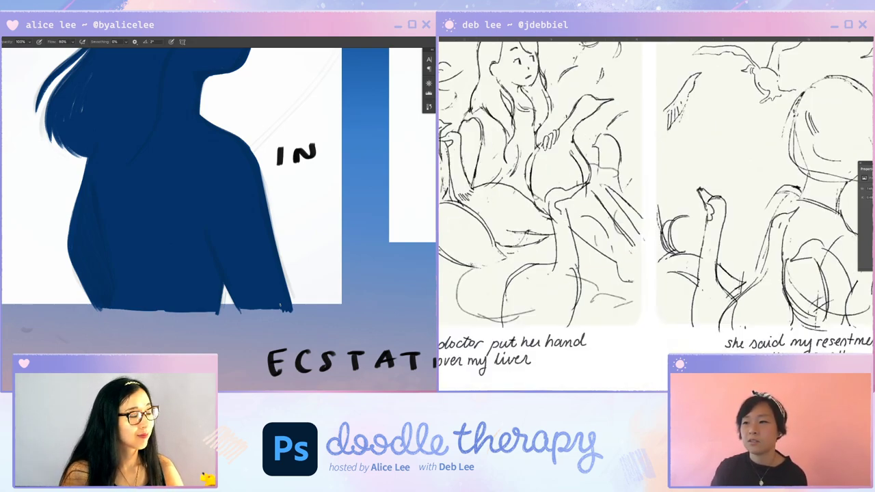
drag(281, 227, 275, 300)
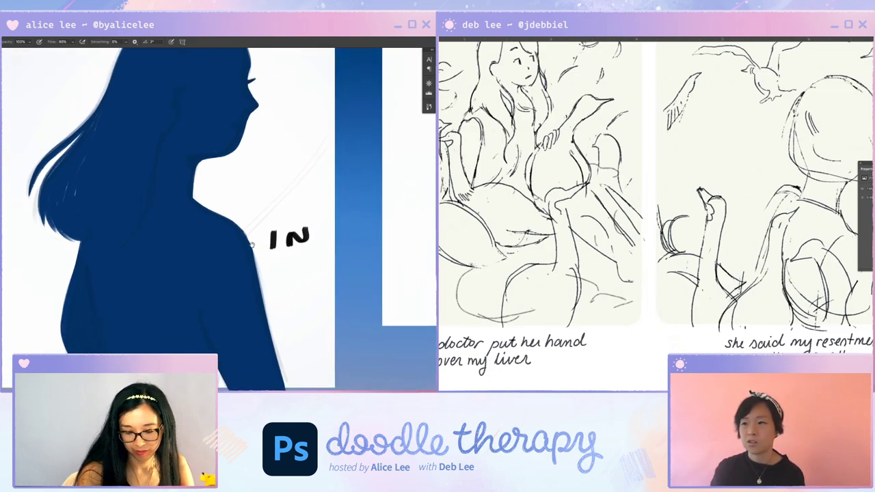
scroll(251, 245, down, 3)
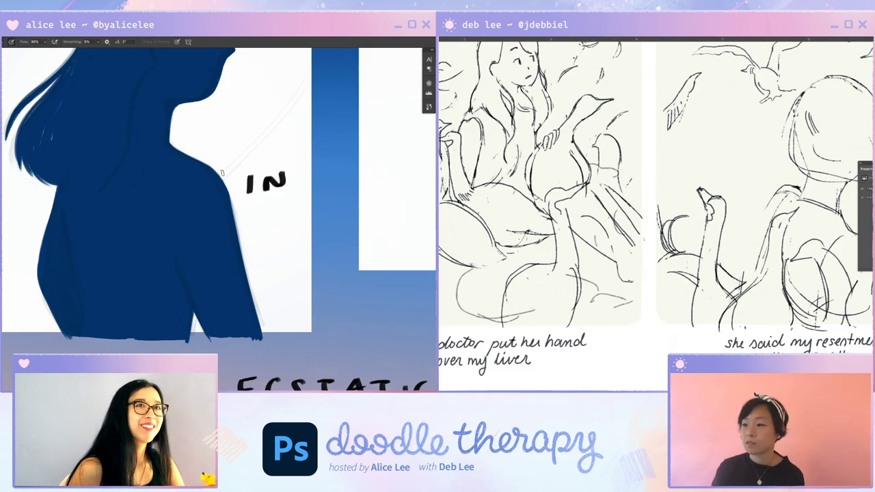
mouse_move(470, 269)
mouse_down()
mouse_move(458, 297)
mouse_move(477, 317)
mouse_move(497, 320)
mouse_up()
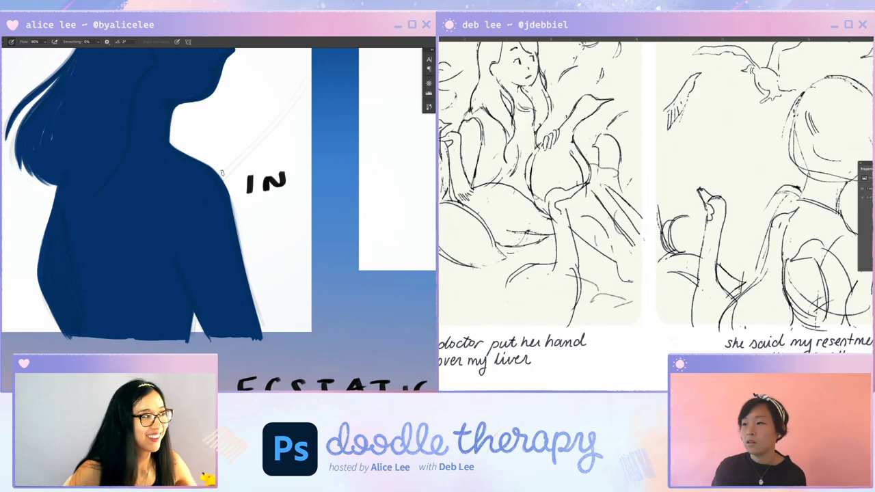
drag(508, 282, 485, 320)
Round out the woman's lower back with dark blue and start erasing the foreground bird's neck in the girl-and-birds sketch
key(ctrl+minus)
key(ctrl+minus)
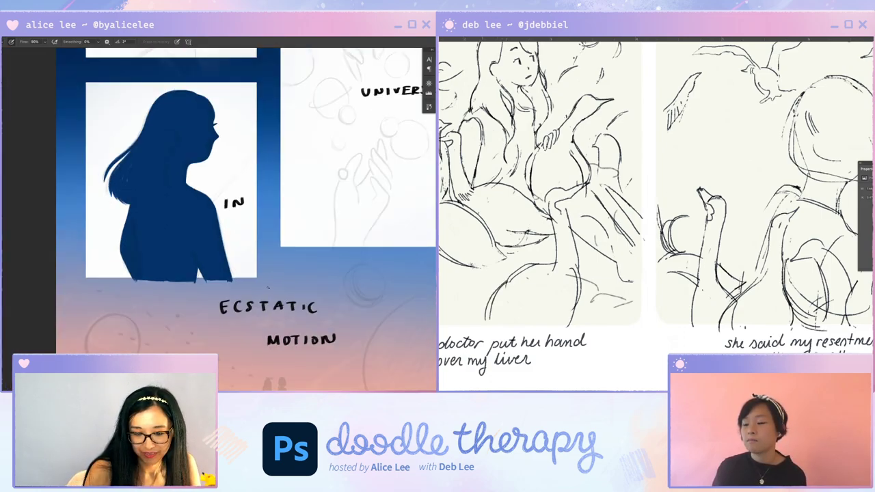
key(ctrl+plus)
key(b)
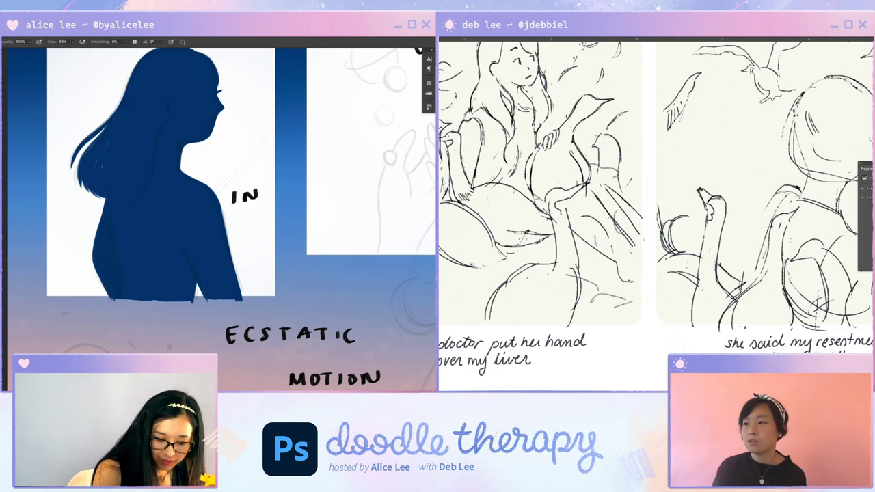
drag(549, 202, 551, 223)
drag(92, 257, 109, 299)
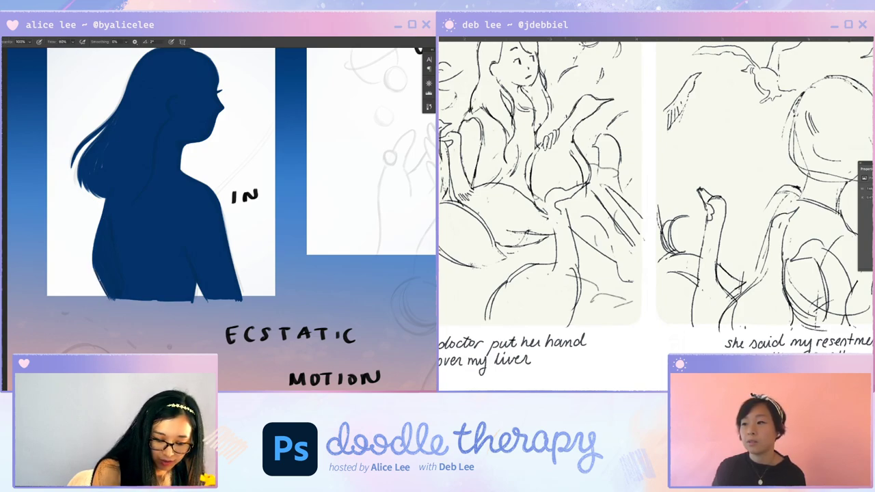
drag(566, 210, 571, 233)
drag(97, 272, 105, 290)
Erase the rest of the foreground bird's upper neck lines and trim the edge of the woman's lower back with the eraser
mouse_move(571, 233)
mouse_down()
mouse_move(573, 242)
mouse_move(554, 255)
mouse_up()
key(r)
drag(110, 218, 114, 239)
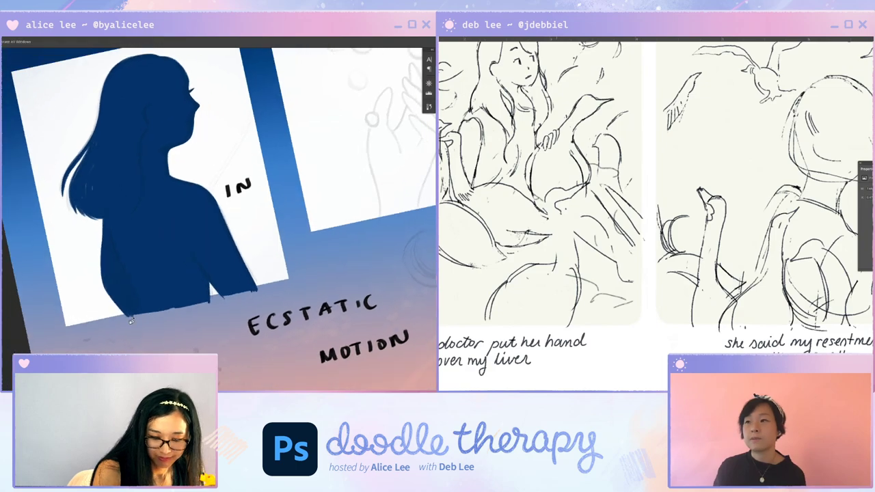
drag(554, 256, 555, 272)
key(e)
drag(102, 241, 101, 266)
drag(565, 274, 575, 276)
drag(102, 222, 101, 281)
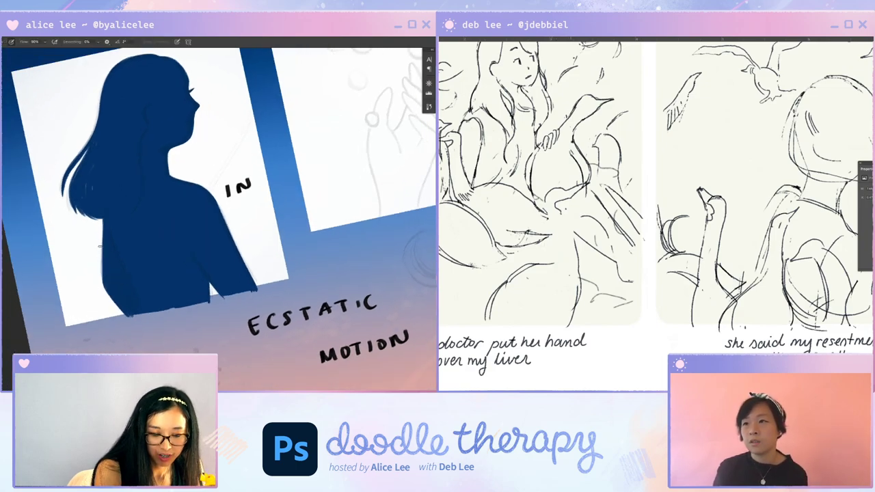
Clean up the junction between the woman's hair and upper back with the eraser and the dark blue brush
drag(103, 220, 102, 255)
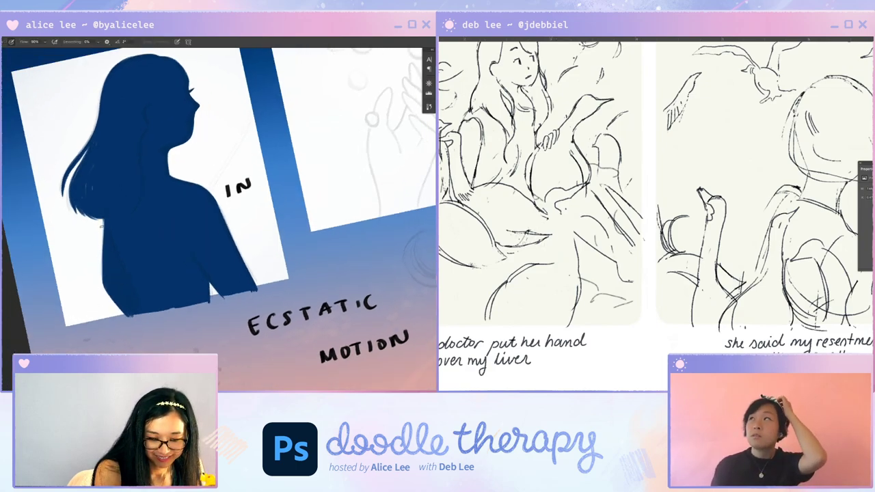
key(b)
drag(104, 220, 104, 226)
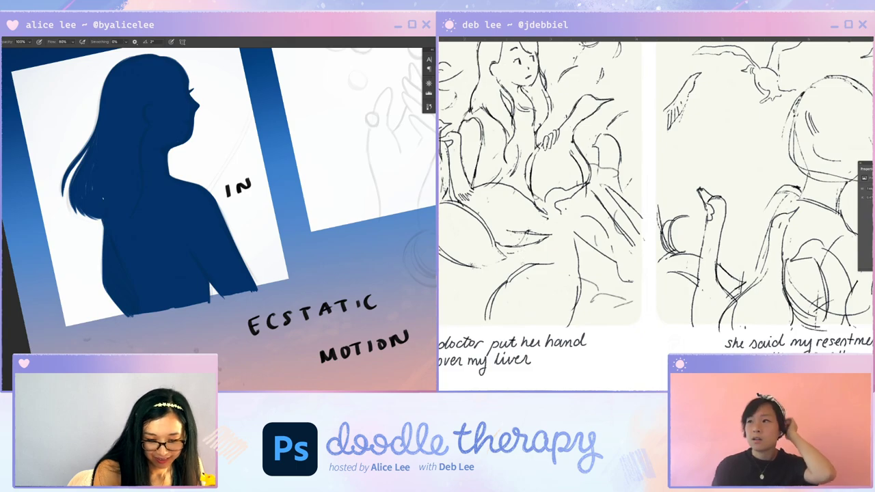
key(Escape)
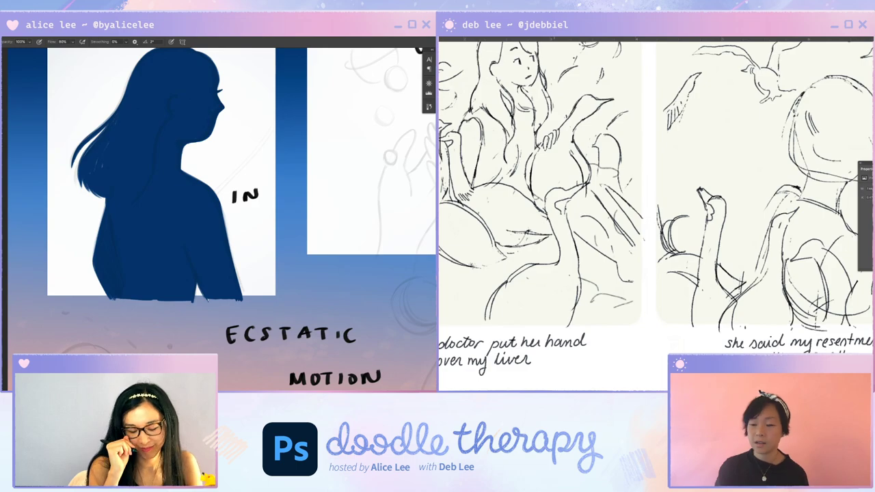
Trim the silhouette level with its panel by selecting and deleting the strip that overhangs the lower edge
key(ctrl+minus)
drag(280, 295, 270, 332)
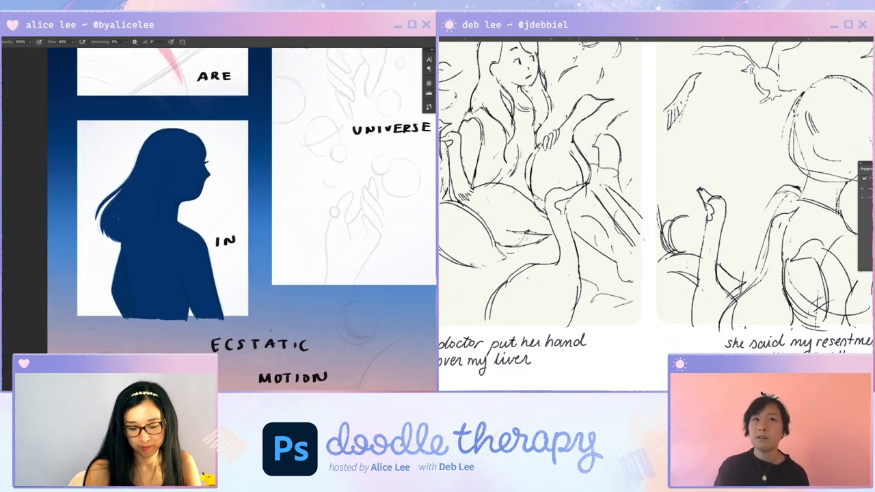
key(m)
drag(69, 316, 274, 315)
key(Delete)
key(ctrl+d)
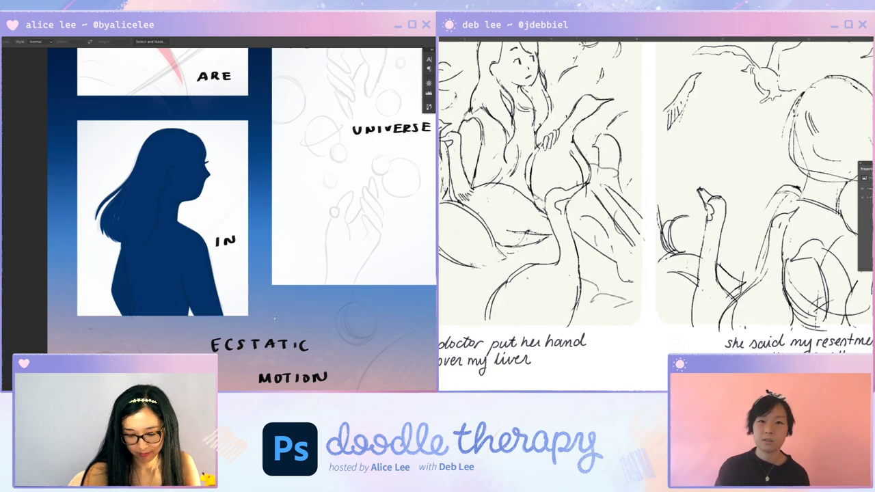
Sample the medium blue of the page's sky and fade it upward over the woman's silhouette with the Gradient tool
key(ctrl+minus)
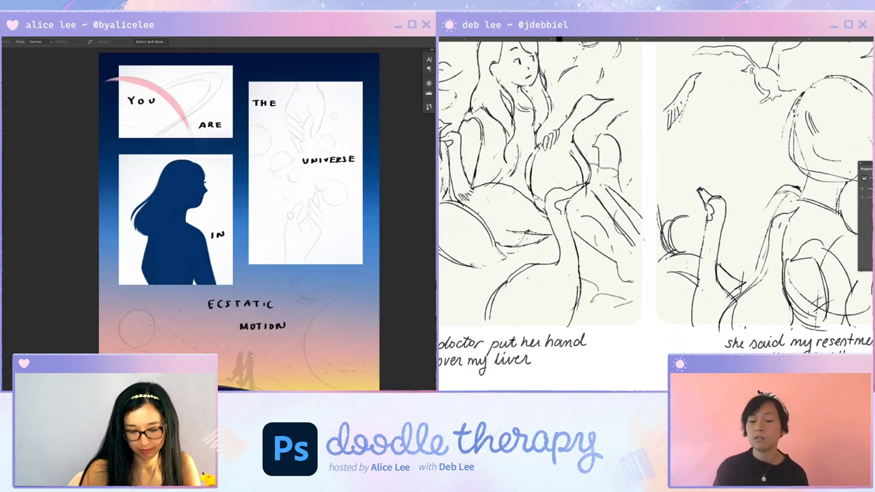
key(i)
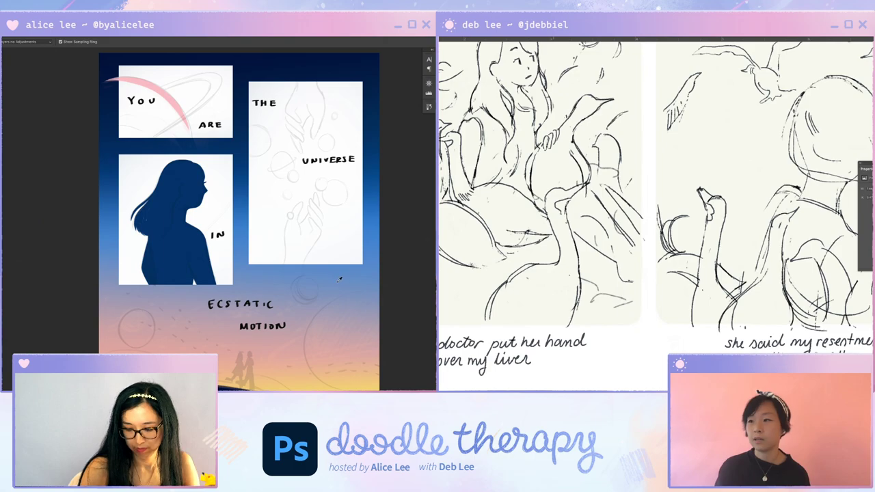
click(339, 280)
key(g)
drag(194, 283, 202, 124)
mouse_move(194, 282)
mouse_down()
mouse_move(216, 144)
mouse_move(201, 183)
mouse_move(175, 112)
mouse_up()
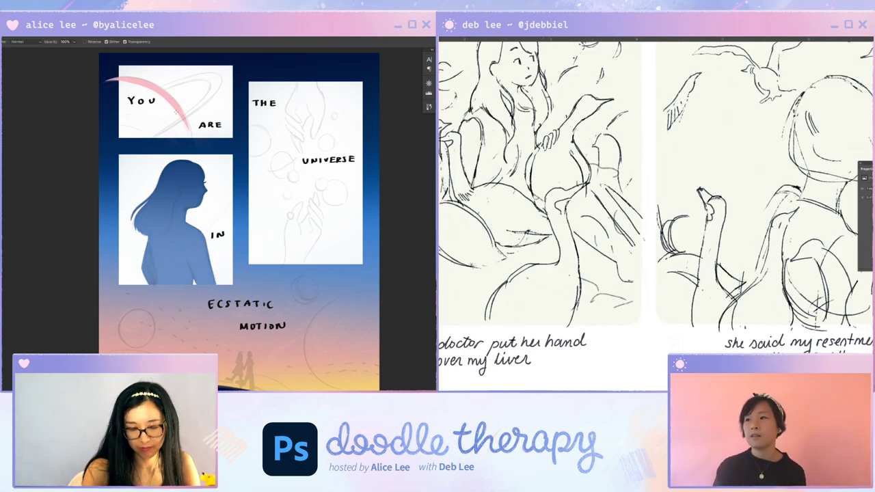
Sample the sunset pink from the lower sky and fade it up from the base of the woman's silhouette as a gradient
key(i)
click(275, 383)
key(g)
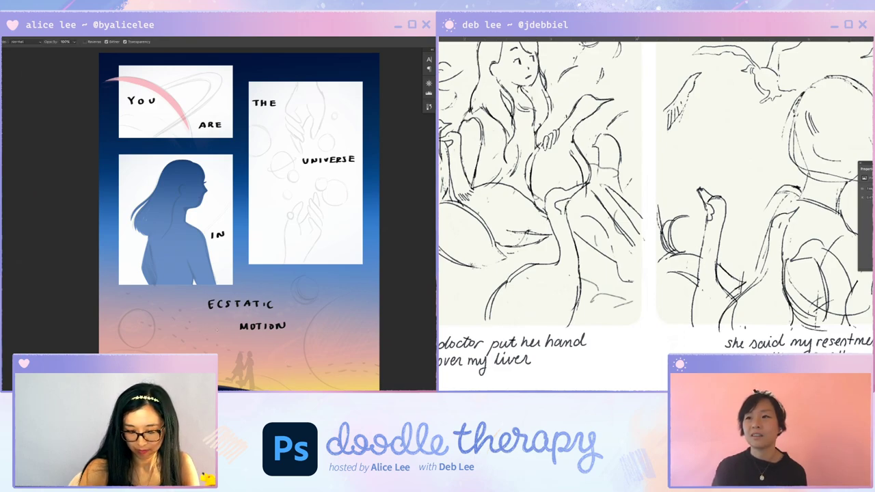
drag(187, 314, 180, 159)
key(ctrl+z)
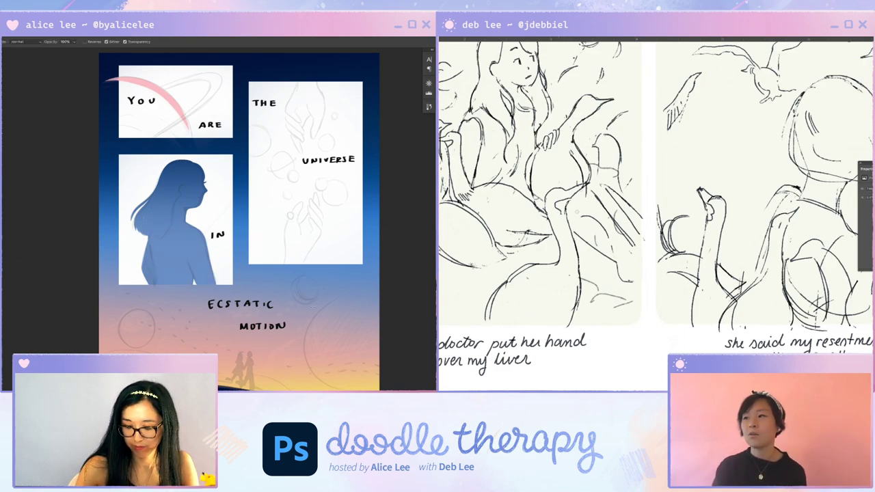
key(i)
key(g)
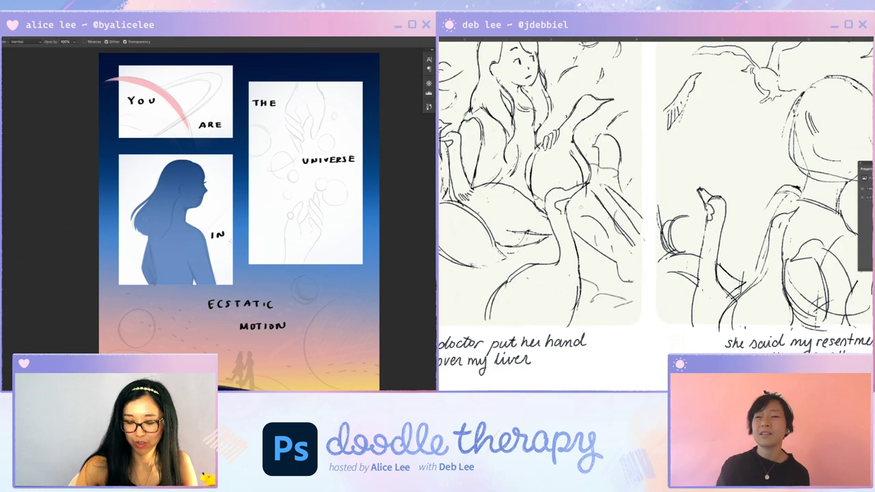
drag(173, 315, 209, 162)
drag(204, 327, 203, 312)
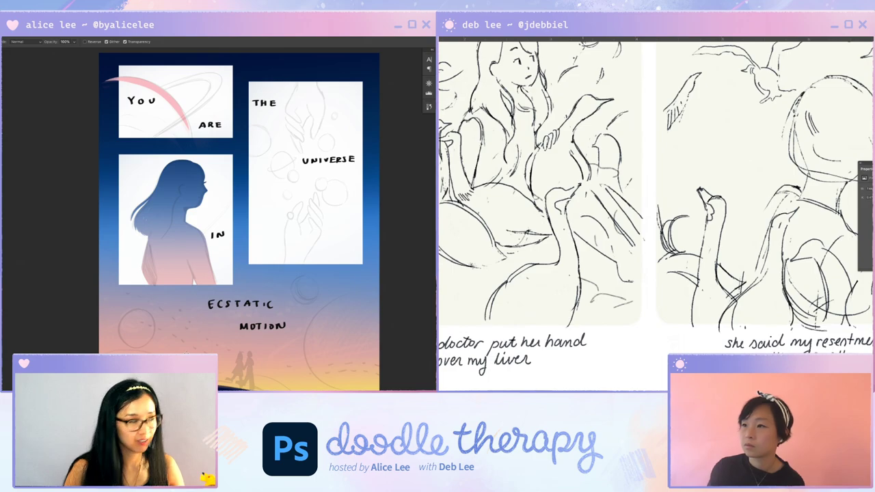
Draw a jagged feather edge at the base of the foreground bird's neck and rework the rounded back of the bird beside it
mouse_move(560, 256)
mouse_down()
mouse_move(561, 264)
mouse_move(579, 255)
mouse_up()
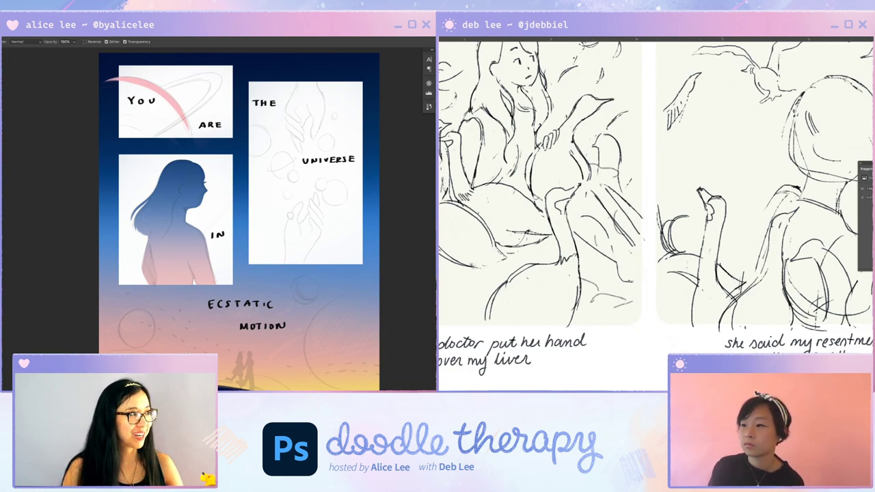
mouse_move(506, 246)
mouse_down()
mouse_move(496, 260)
mouse_move(461, 263)
mouse_move(480, 267)
mouse_up()
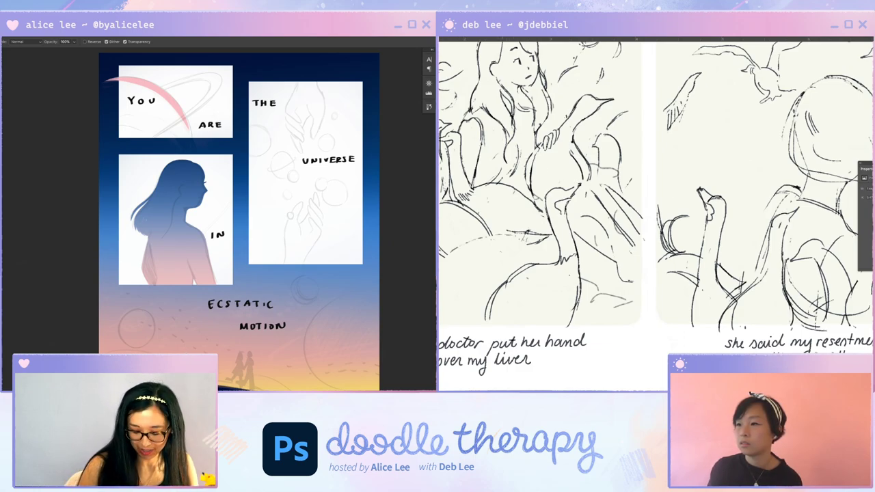
Erase a thin curved gap between the strands near the tips of the woman's hair
key(v)
key(e)
key(ctrl+plus)
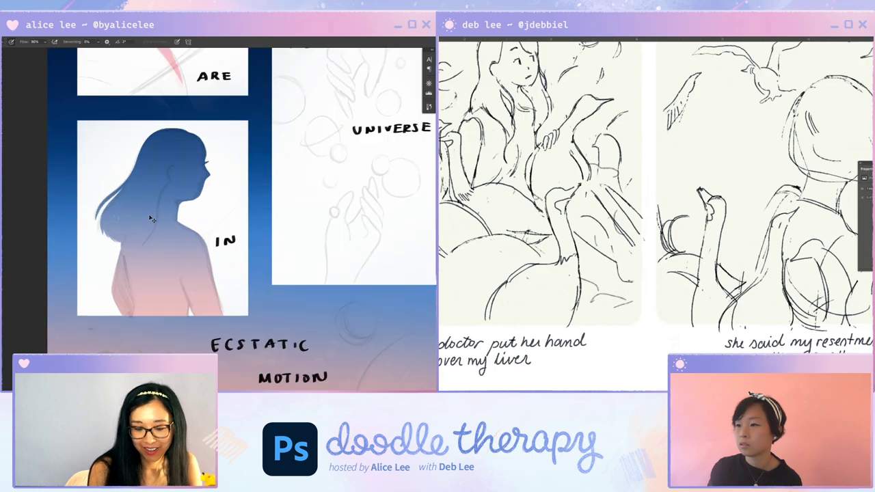
drag(197, 247, 252, 249)
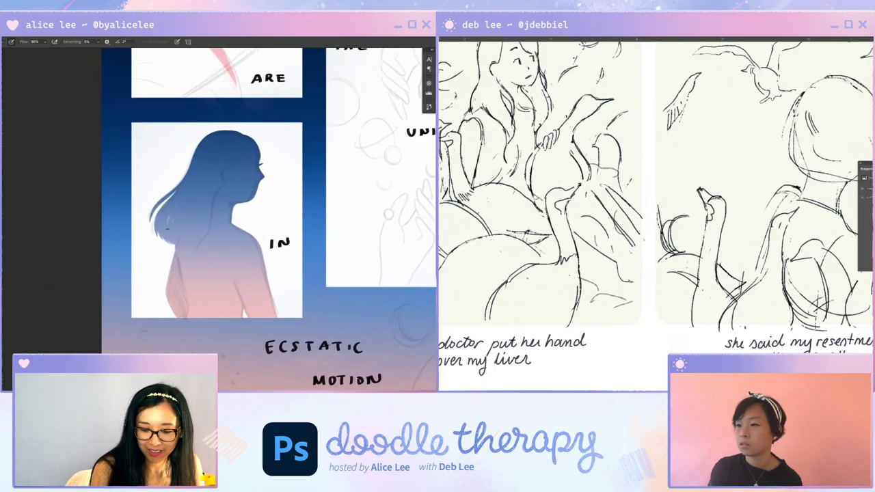
drag(170, 212, 168, 231)
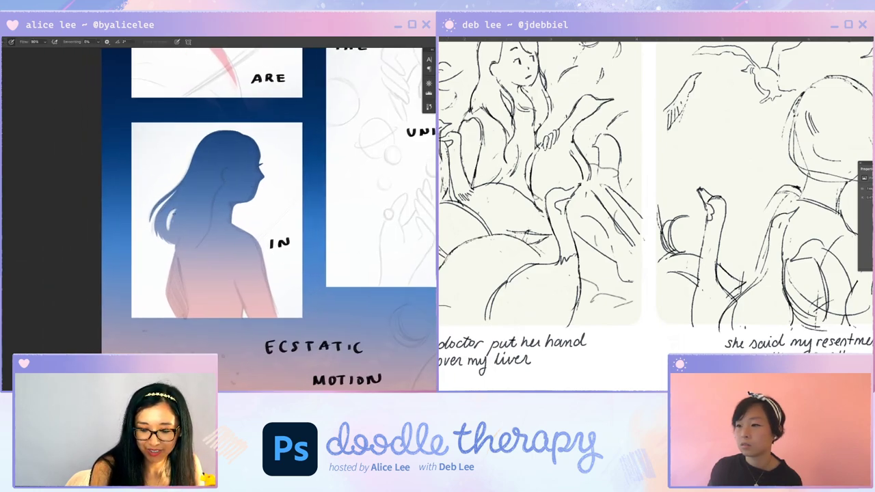
Sample the hair's blue, paint strands back into the gap near the hair tips and blend them with the Smudge tool
key(i)
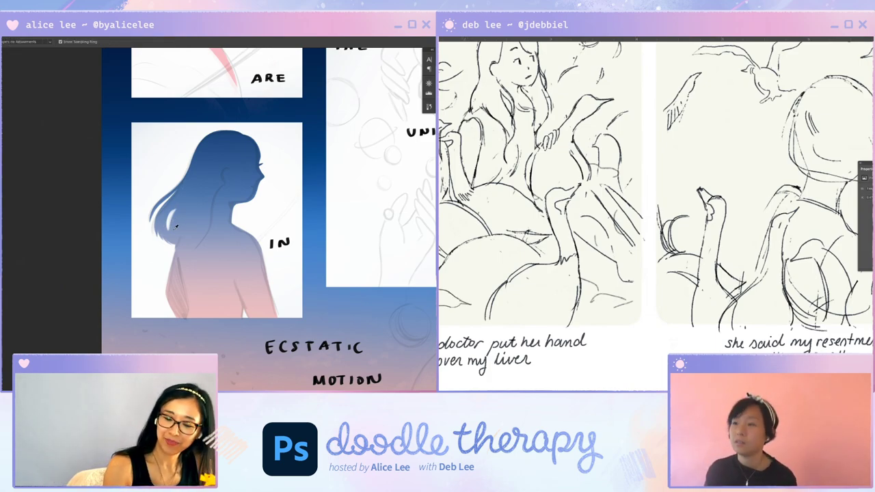
key(b)
mouse_move(172, 211)
mouse_down()
mouse_move(168, 225)
mouse_move(170, 213)
mouse_up()
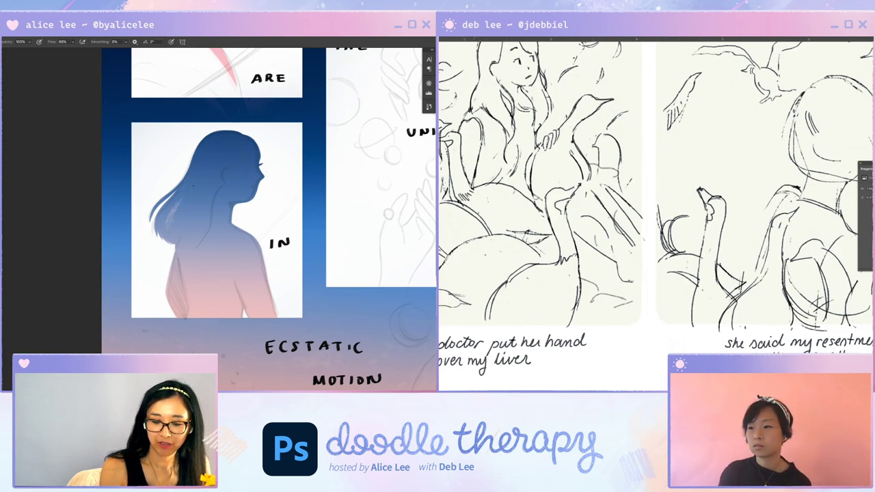
key(r)
drag(171, 213, 160, 210)
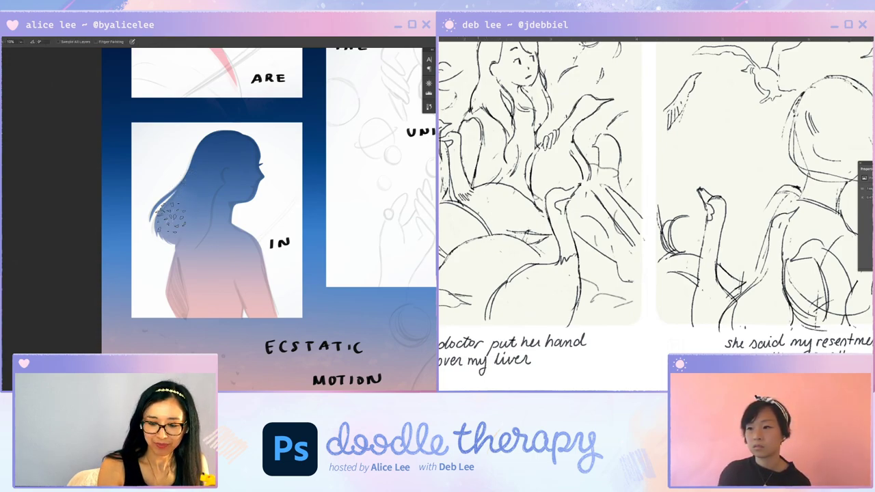
drag(182, 280, 193, 272)
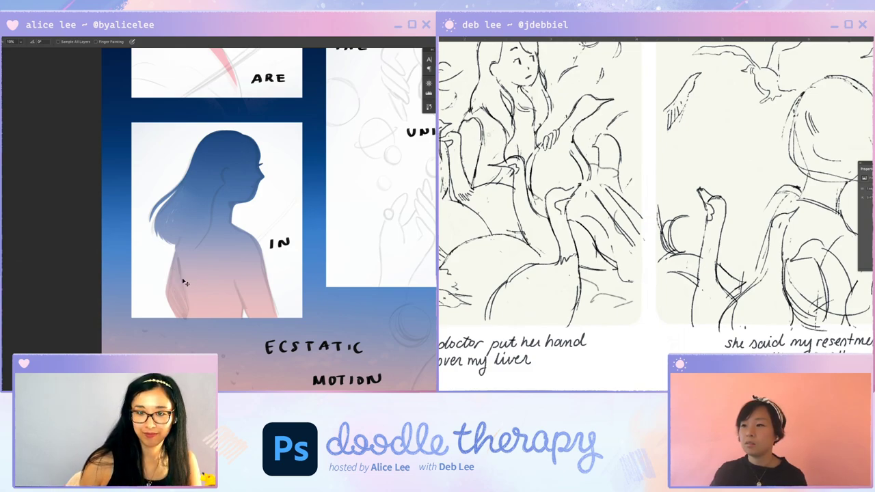
Add a new layer, sample dark navy from the page's upper sky and start a shadow under the woman's jaw
key(super+shift+n)
key(Return)
key(i)
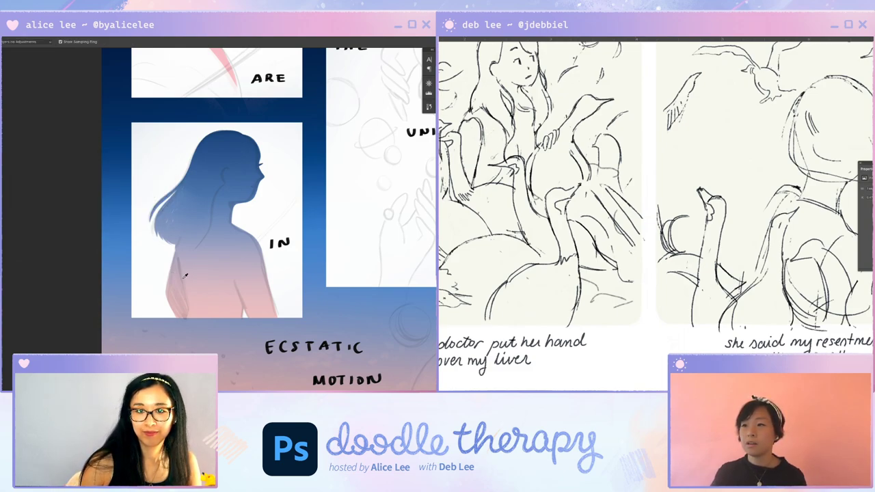
key(ctrl+0)
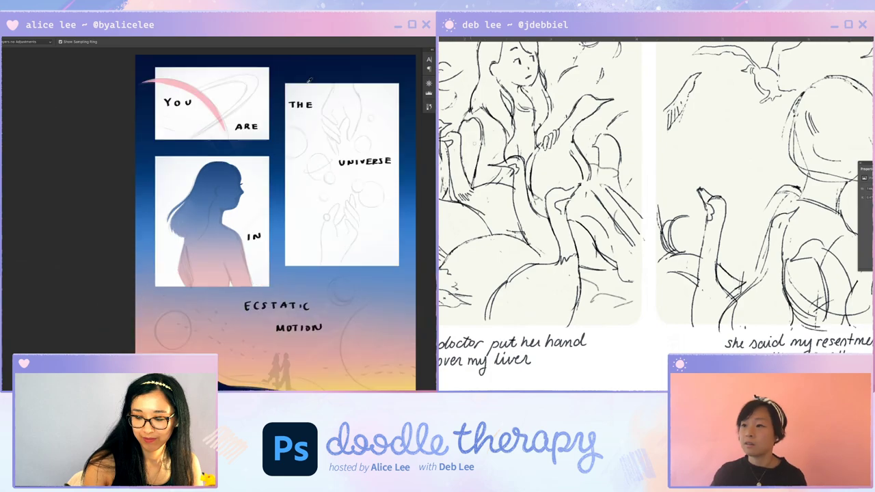
scroll(202, 223, up, 2)
key(b)
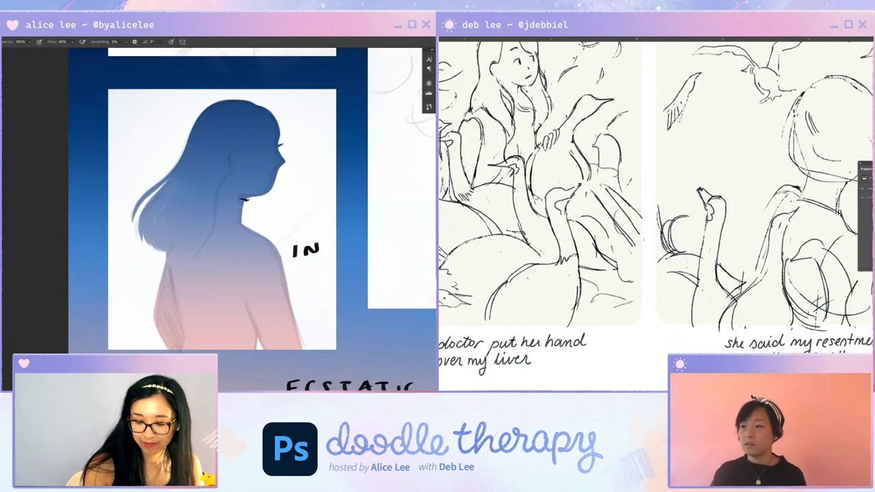
drag(239, 199, 252, 291)
Fill and refine the dark navy shadow wedge between the woman's jaw and neck
key(r)
key(b)
drag(241, 244, 250, 259)
key(r)
drag(298, 285, 309, 185)
key(b)
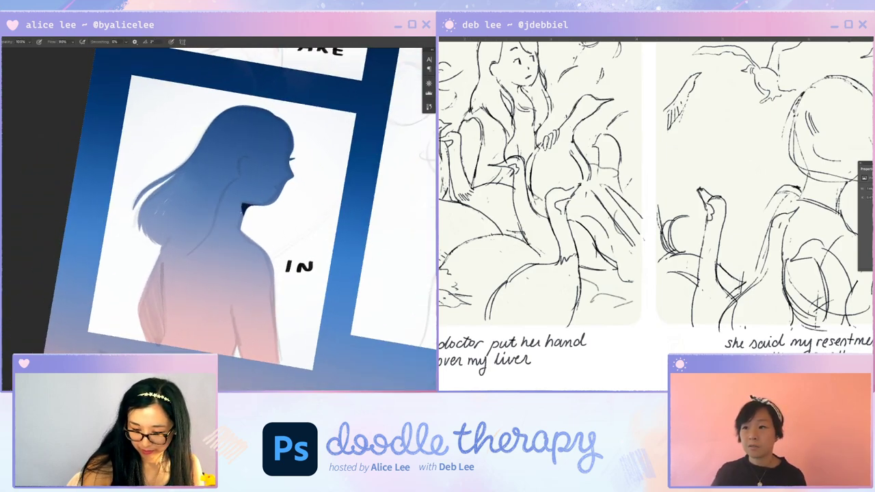
key(r)
drag(274, 211, 239, 281)
key(b)
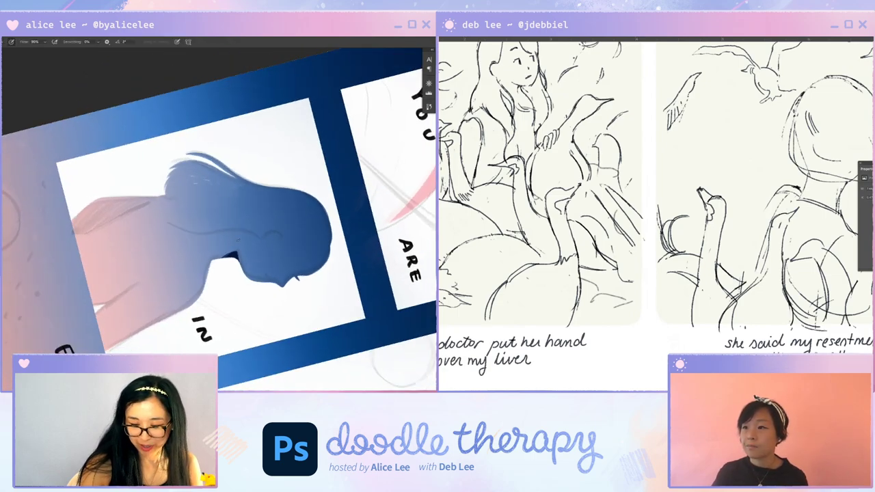
key(Escape)
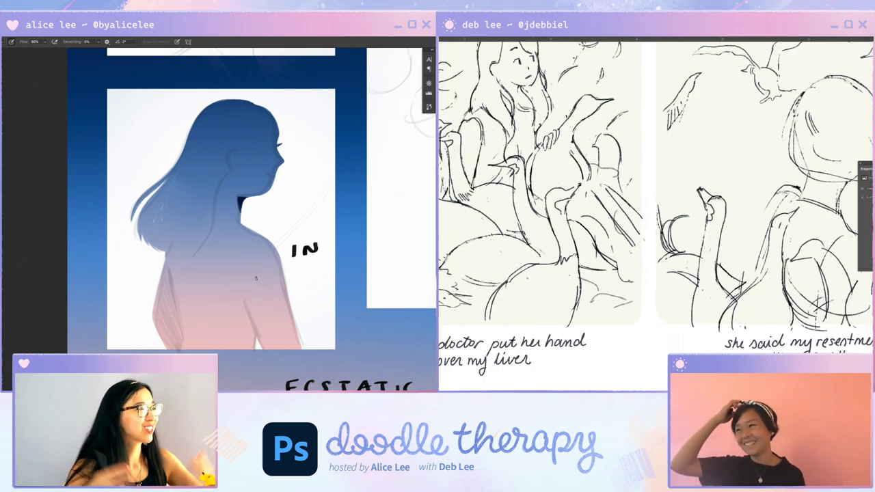
Add another new layer to the comic page and ready the brush for line details
key(ctrl+shift+n)
key(Return)
key(b)
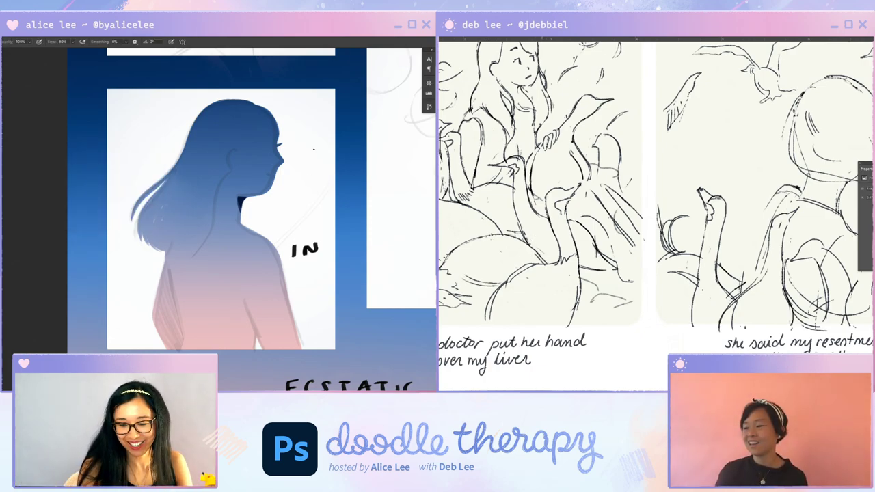
mouse_move(315, 149)
mouse_down()
mouse_move(293, 181)
mouse_move(299, 226)
mouse_up()
mouse_move(327, 153)
mouse_down()
mouse_move(308, 183)
mouse_move(321, 228)
mouse_move(313, 236)
mouse_move(323, 230)
mouse_move(315, 128)
mouse_move(330, 155)
mouse_up()
drag(355, 106, 325, 156)
mouse_move(311, 122)
mouse_down()
mouse_move(315, 154)
mouse_move(296, 177)
mouse_up()
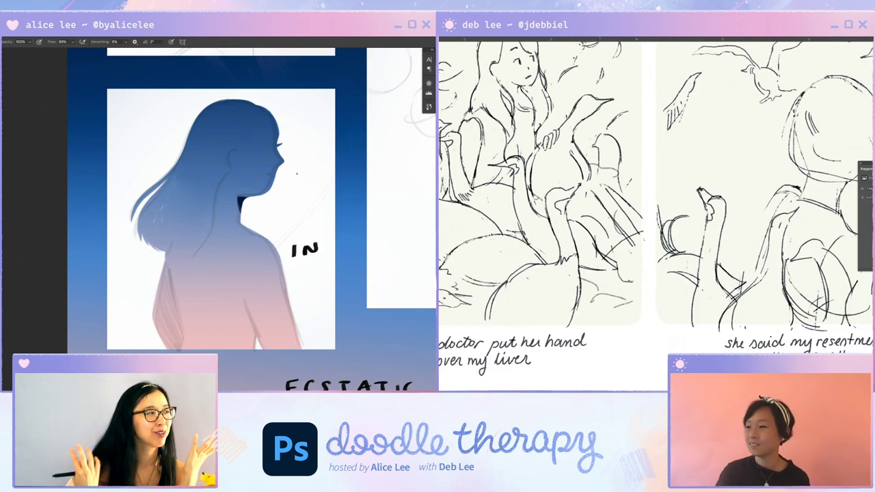
Outline the woman's ear with a dark navy curve and clear the wing lines beside the foreground bird in the other sketch
drag(497, 171, 501, 239)
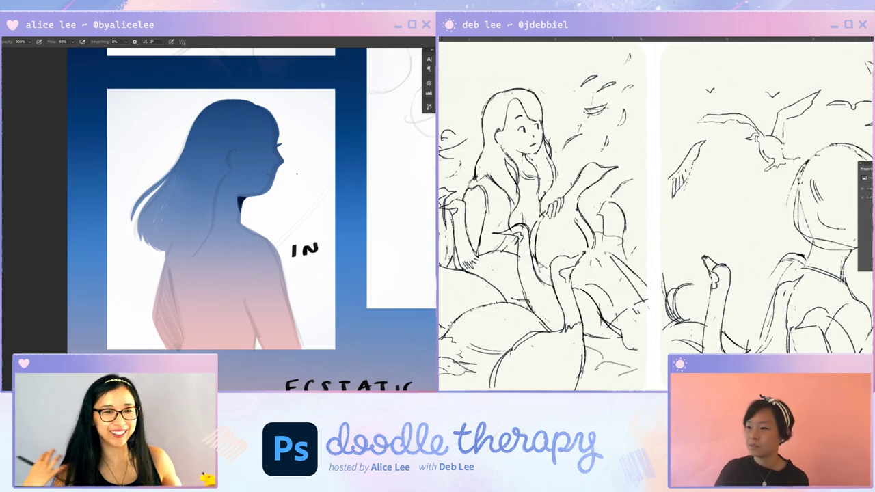
key(i)
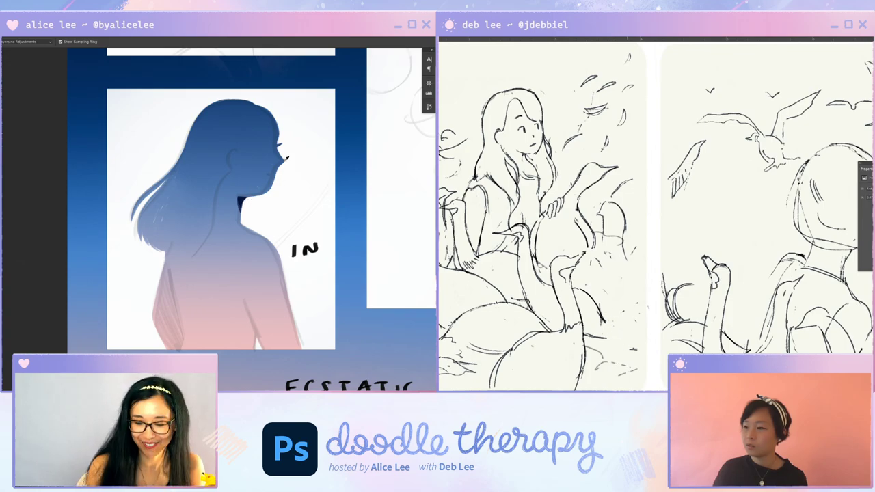
key(b)
drag(224, 156, 227, 170)
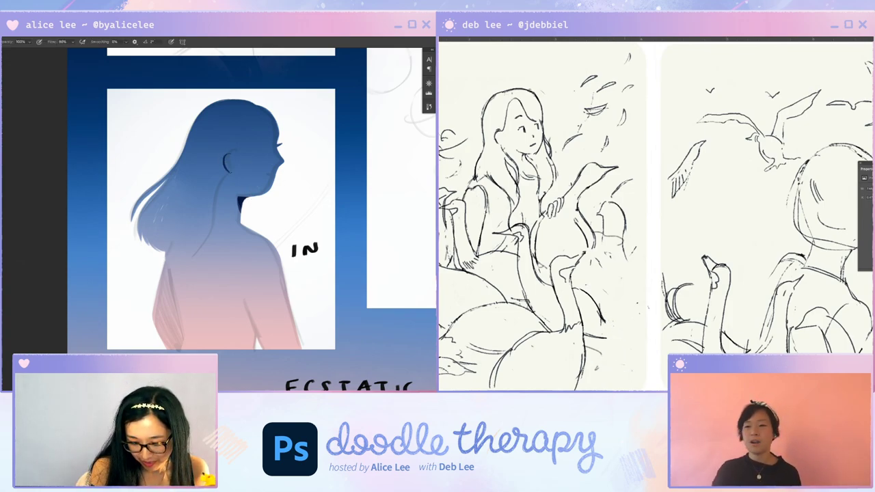
mouse_move(604, 312)
mouse_down()
mouse_move(602, 327)
mouse_move(599, 317)
mouse_up()
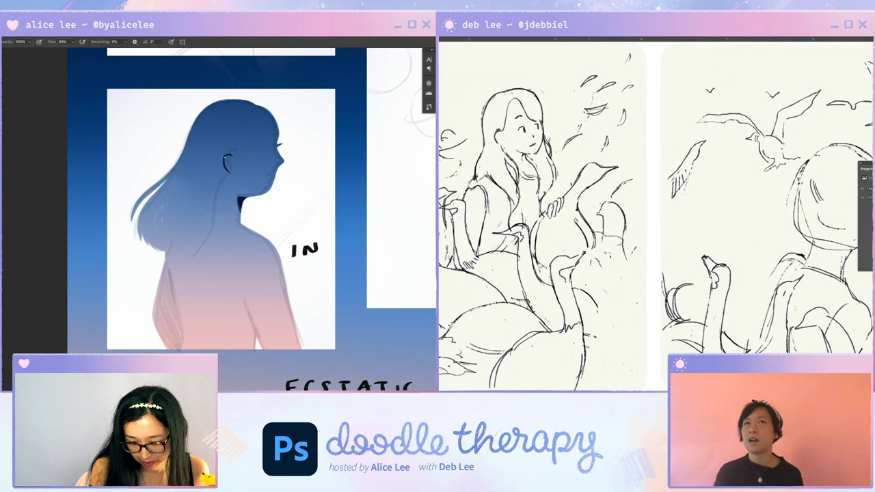
Tidy the lines inside the woman's ear and draw a long dark navy hair curve from behind it toward her back
key(e)
key(b)
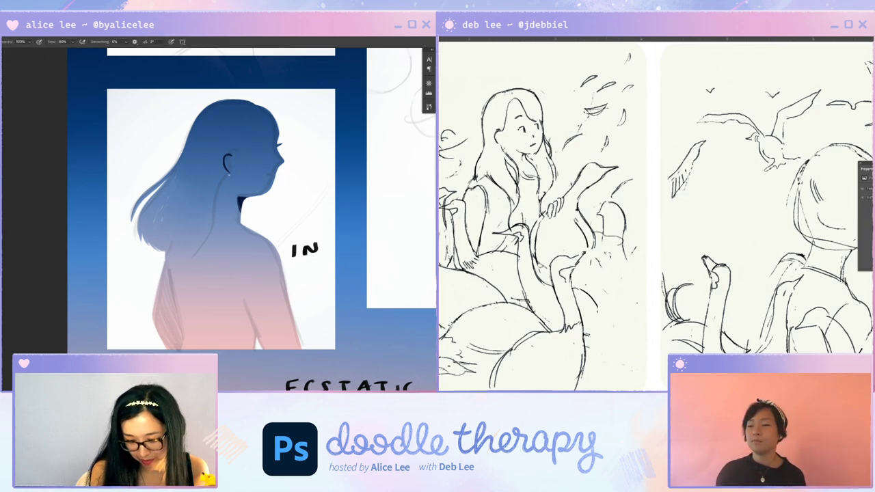
key(r)
mouse_move(213, 221)
mouse_down()
mouse_move(192, 190)
mouse_move(190, 219)
mouse_move(219, 248)
mouse_up()
key(b)
key(ctrl+z)
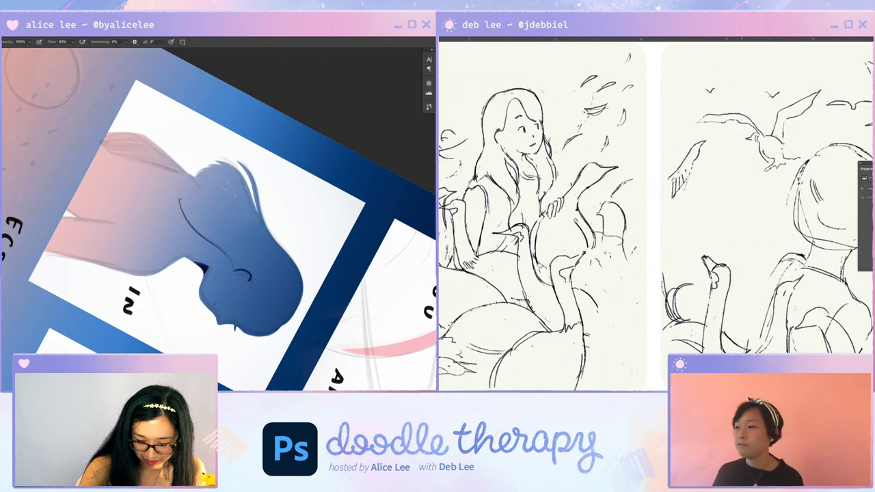
Thicken and taper the dark navy hair curve behind the ear and add a curved body line behind the foreground swan in the other sketch
drag(182, 209, 194, 232)
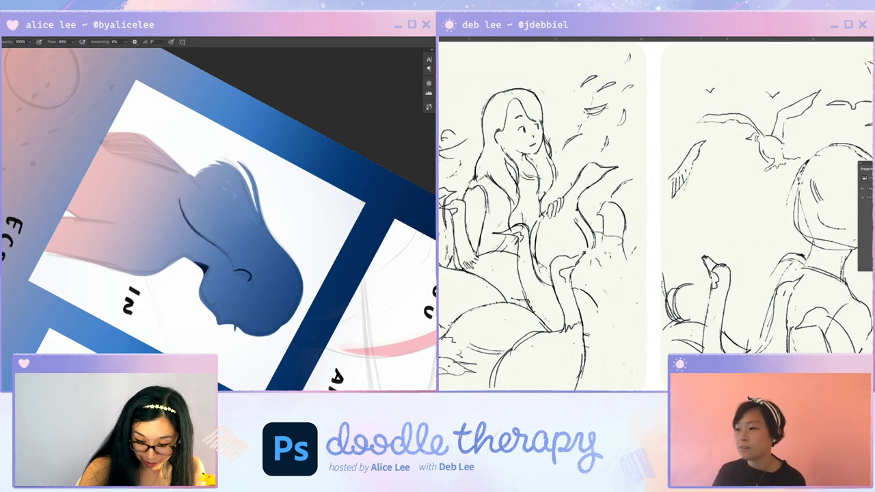
key(Escape)
key(r)
drag(287, 239, 280, 215)
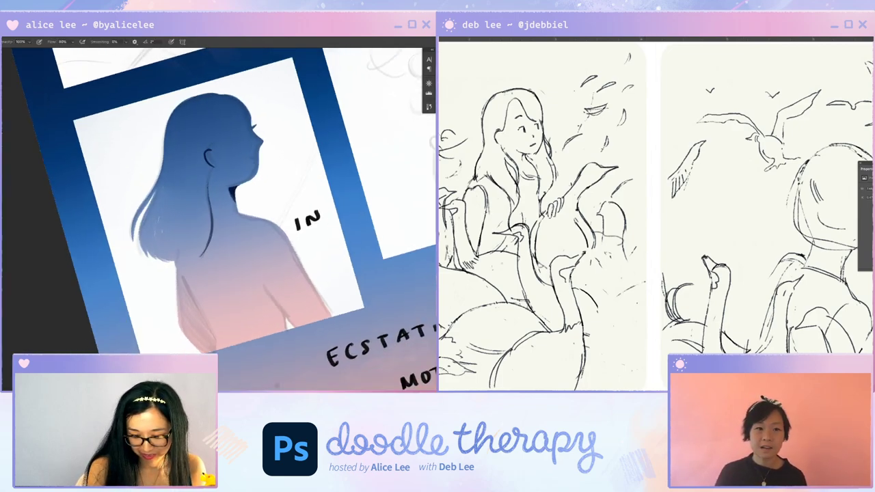
drag(598, 313, 650, 280)
drag(211, 226, 201, 255)
key(r)
drag(263, 200, 242, 275)
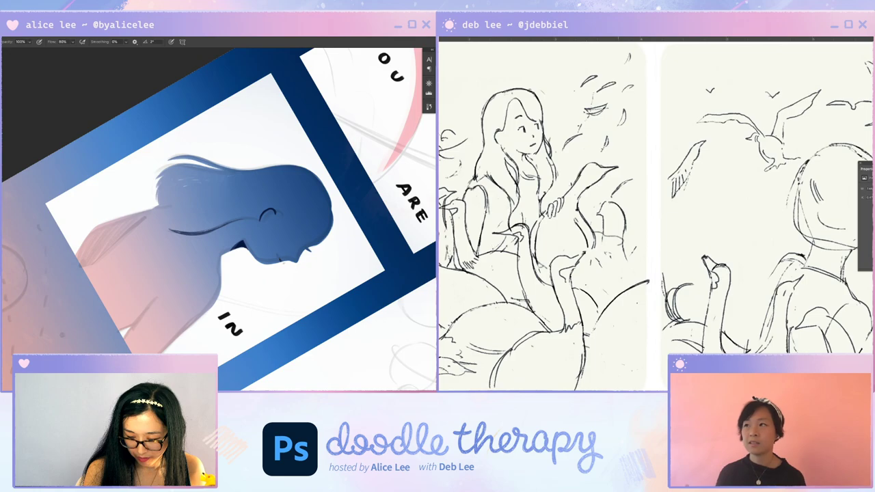
key(Escape)
key(r)
drag(320, 225, 289, 136)
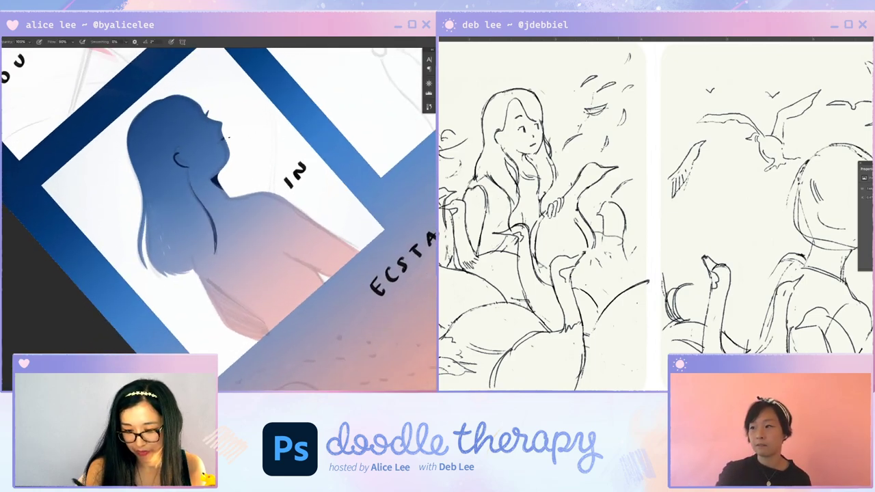
Add a small dark navy mouth mark at the silhouette's lips and straighten the rotated canvas
scroll(654, 216, down, 3)
key(v)
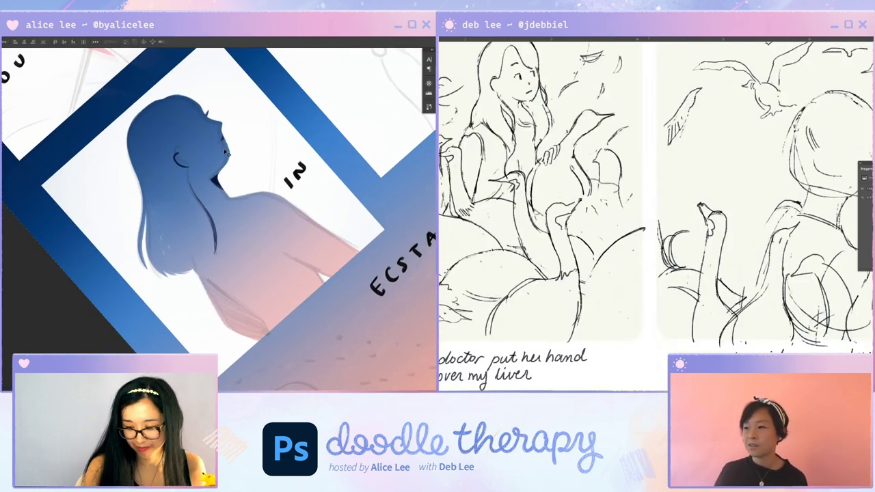
key(l)
key(ctrl+d)
key(b)
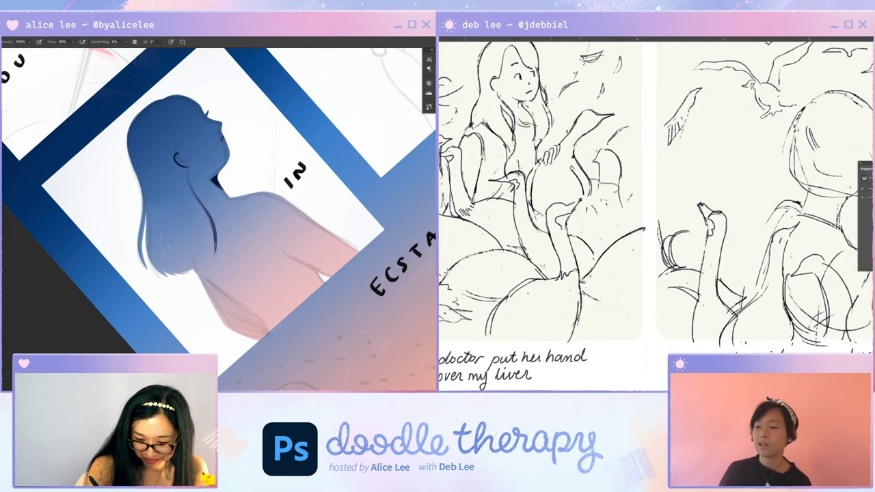
key(Escape)
key(ctrl+minus)
key(ctrl+plus)
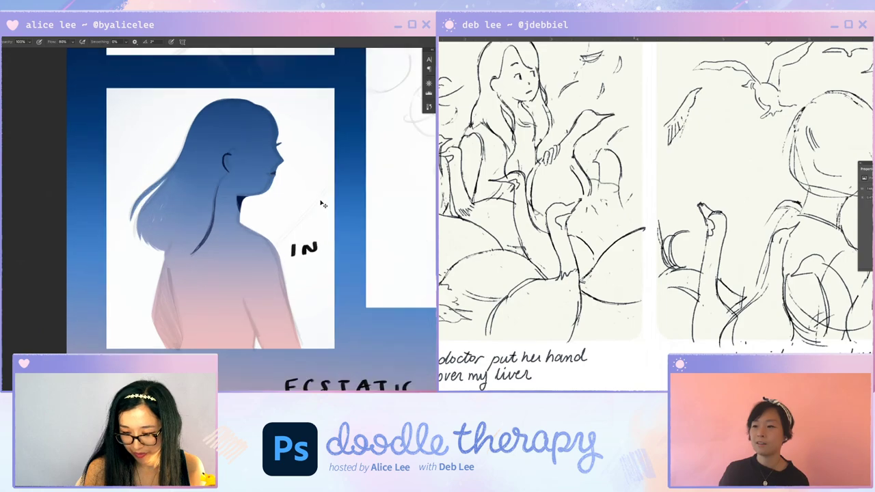
Cut a thin notch between the silhouette's lips and redraw the head and neck of the swan behind in the other sketch
key(ctrl+plus)
key(e)
key(b)
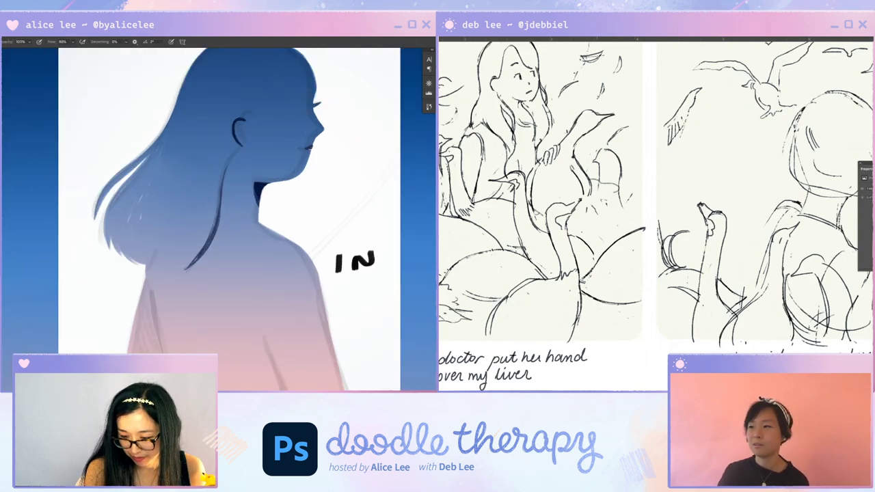
key(e)
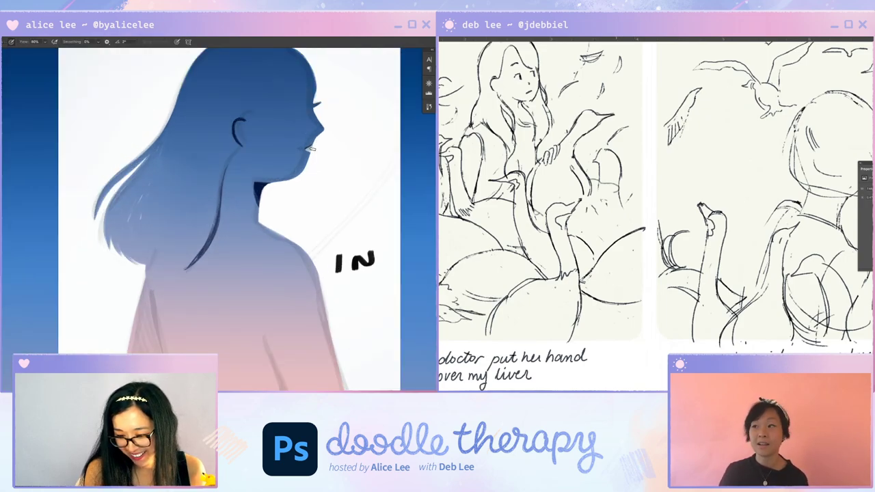
key(b)
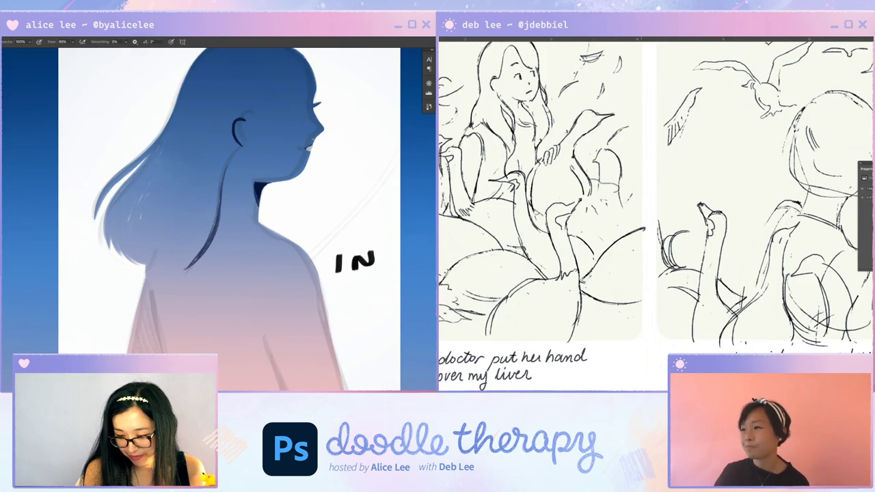
key(w)
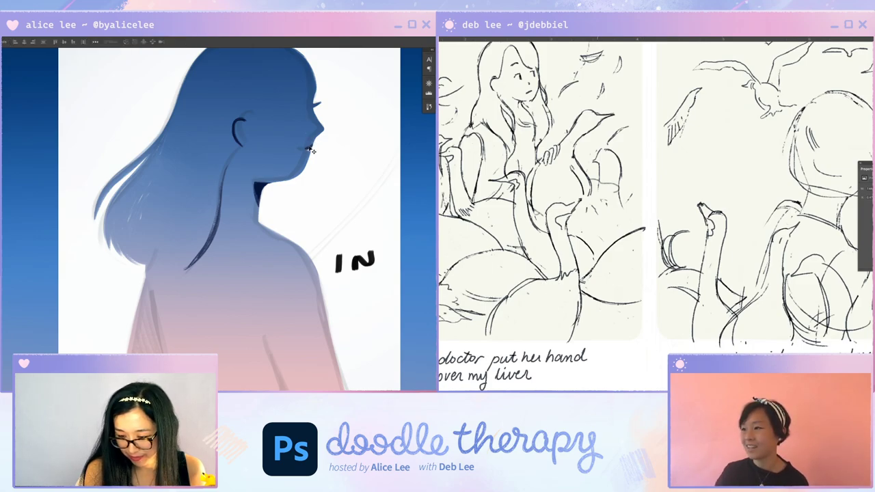
click(319, 146)
key(ctrl+d)
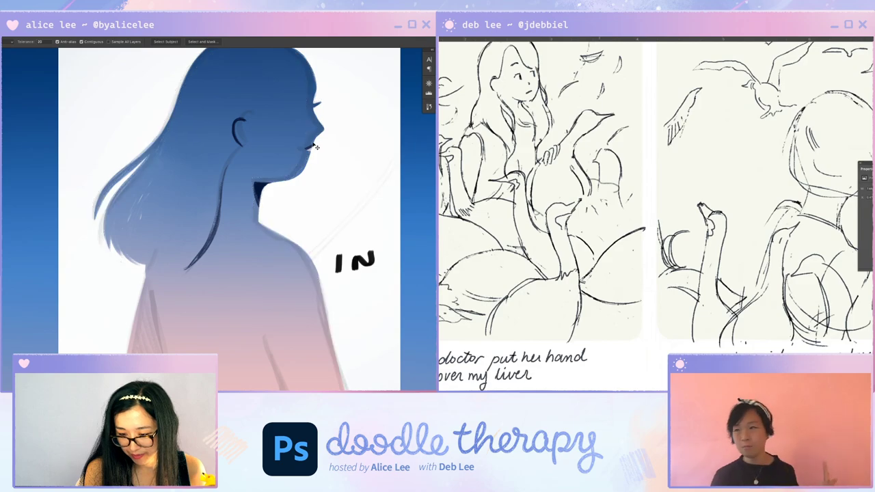
key(b)
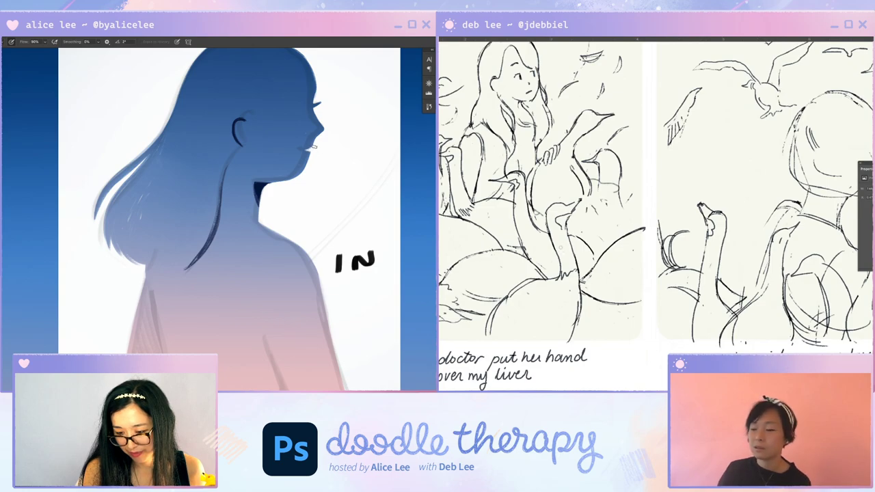
key(b)
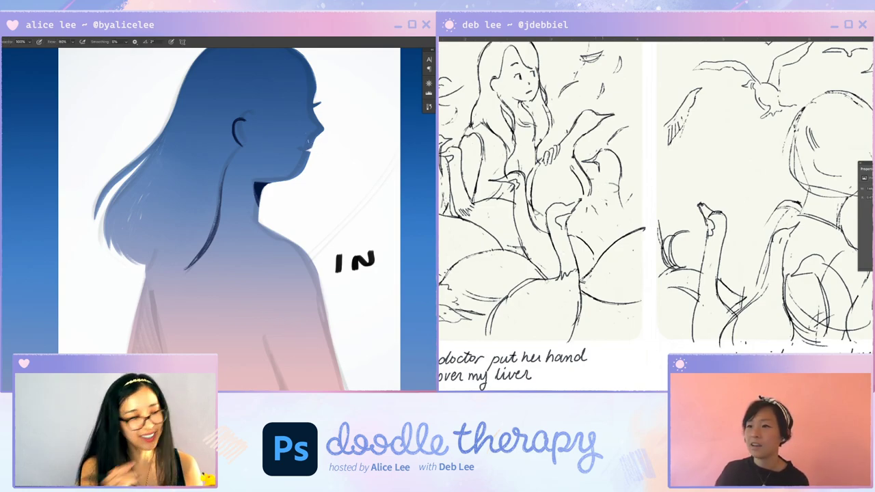
key(e)
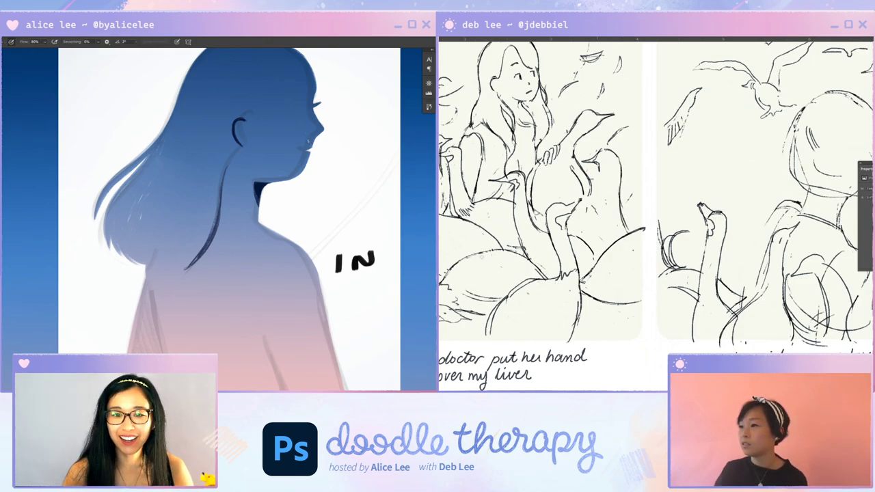
mouse_move(597, 163)
mouse_down()
mouse_move(611, 245)
mouse_move(643, 218)
mouse_up()
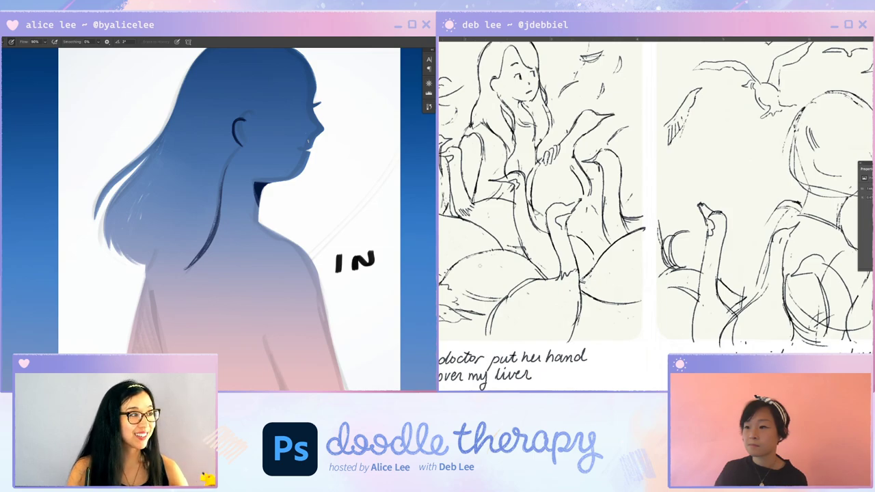
Examine the silhouette panel and the girl-and-birds panels at different zoom levels
key(ctrl+minus)
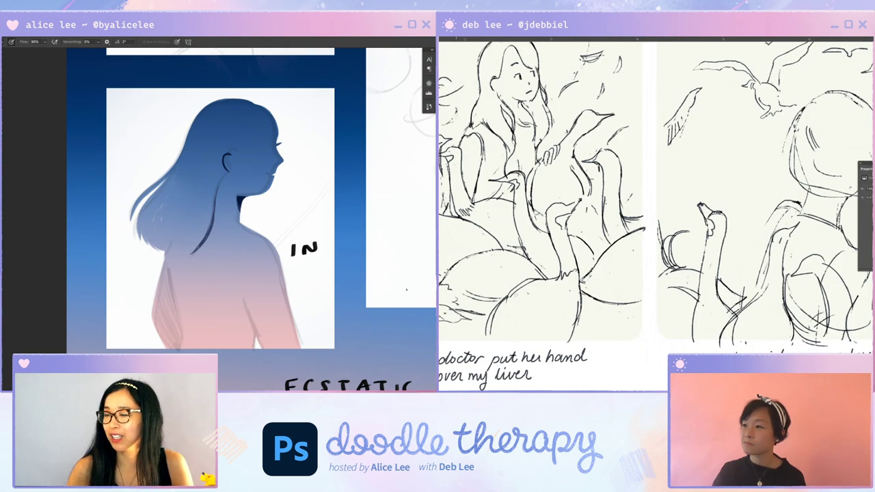
drag(515, 273, 528, 315)
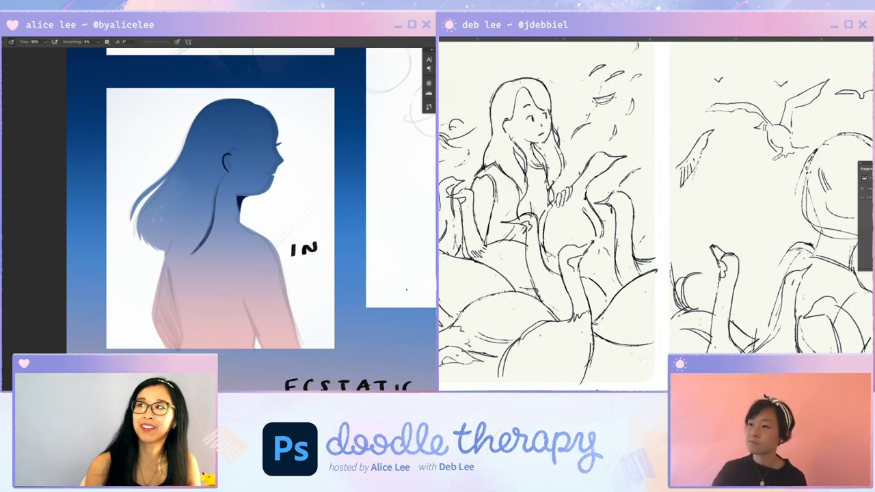
key(ctrl+minus)
key(ctrl+minus)
key(ctrl+minus)
key(ctrl+plus)
key(ctrl+plus)
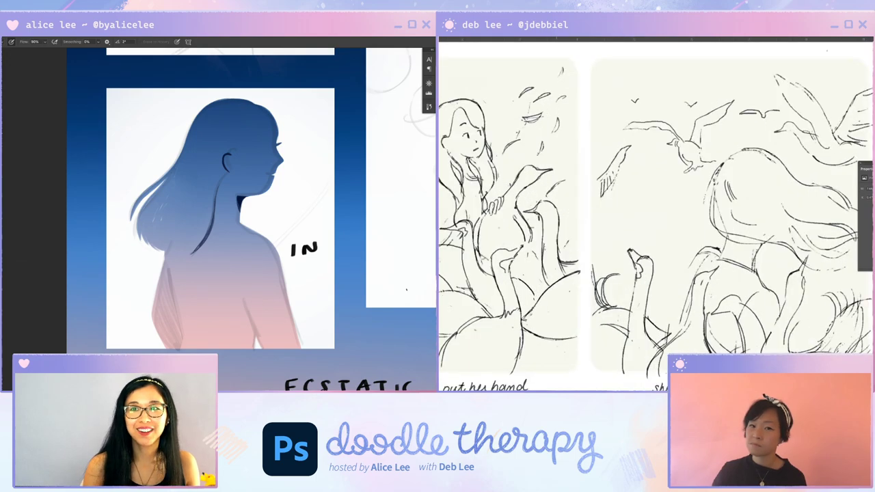
scroll(654, 212, up, 1)
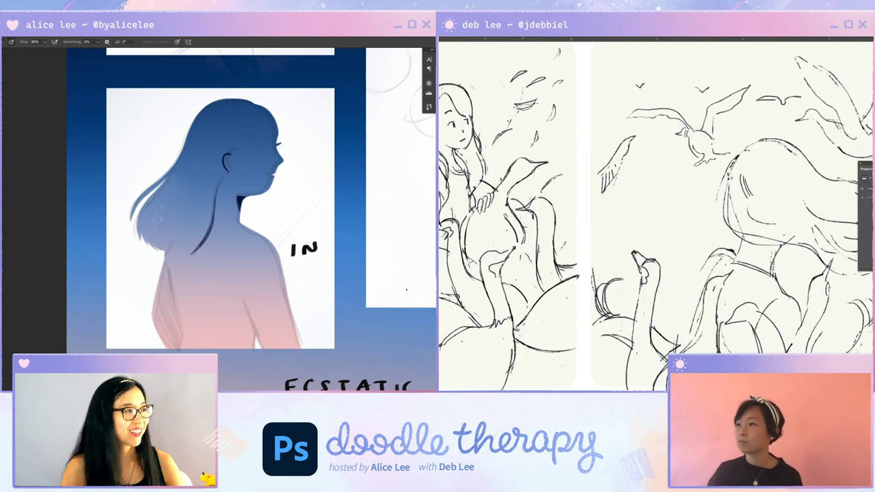
scroll(586, 300, up, 3)
scroll(655, 216, left, 5)
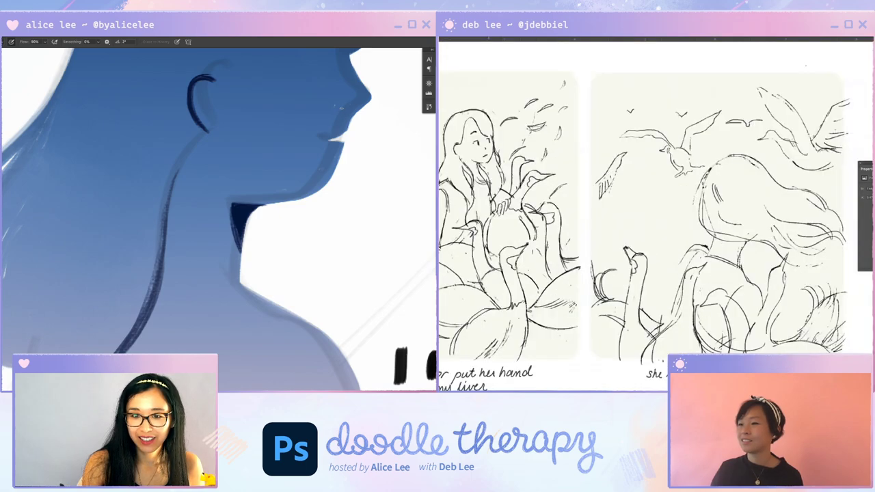
Narrow the notch between the silhouette's lips with the sampled blue and trim the lower lip's edge with the Eraser
key(v)
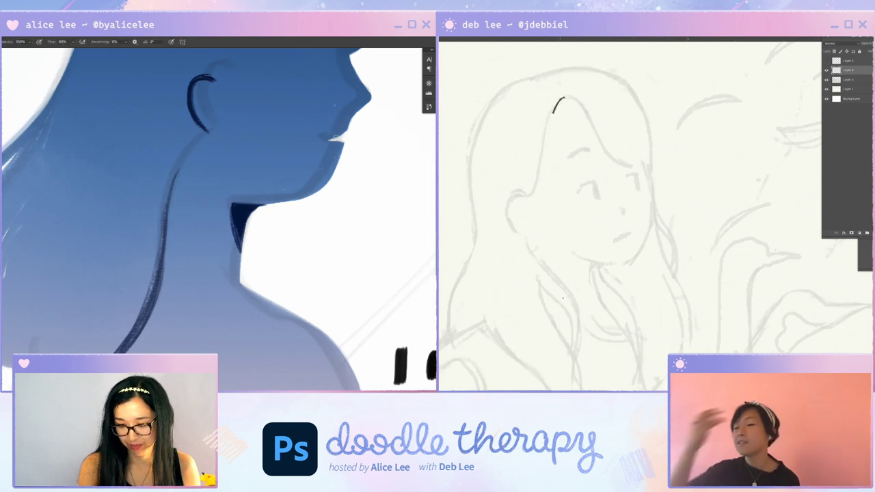
key(b)
alt+click(326, 104)
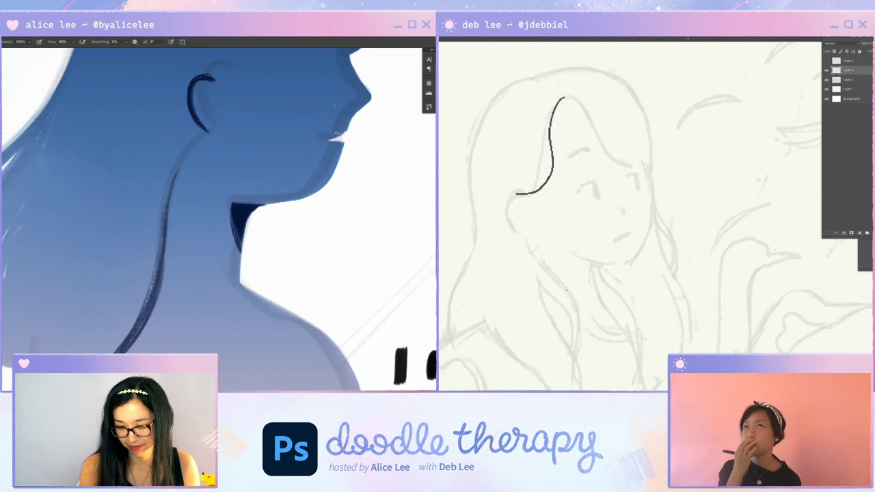
drag(327, 136, 338, 138)
key(ctrl+z)
key(ctrl+minus)
key(ctrl+minus)
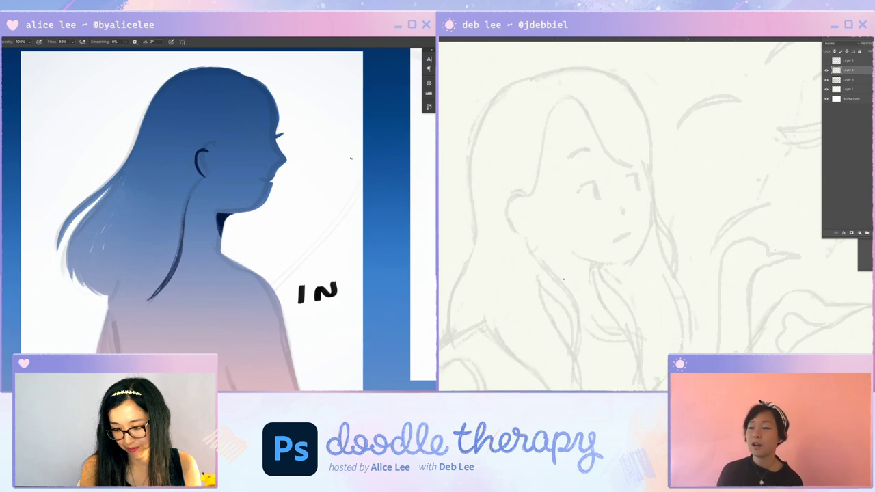
key(ctrl+plus)
key(ctrl+plus)
key(e)
mouse_move(346, 131)
mouse_down()
mouse_move(334, 140)
mouse_move(344, 142)
mouse_up()
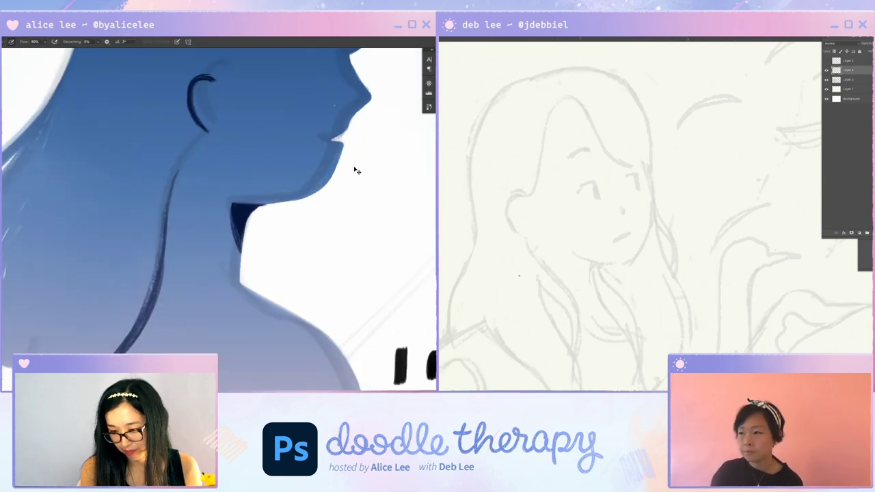
Fill the silhouette's lip notch in blue and ink the girl's hairline from the parting down around her ear in the other sketch
key(ctrl+minus)
key(ctrl+minus)
key(ctrl+minus)
key(ctrl+plus)
key(ctrl+plus)
mouse_move(565, 101)
mouse_down()
mouse_move(542, 178)
mouse_move(524, 194)
mouse_move(525, 230)
mouse_up()
key(b)
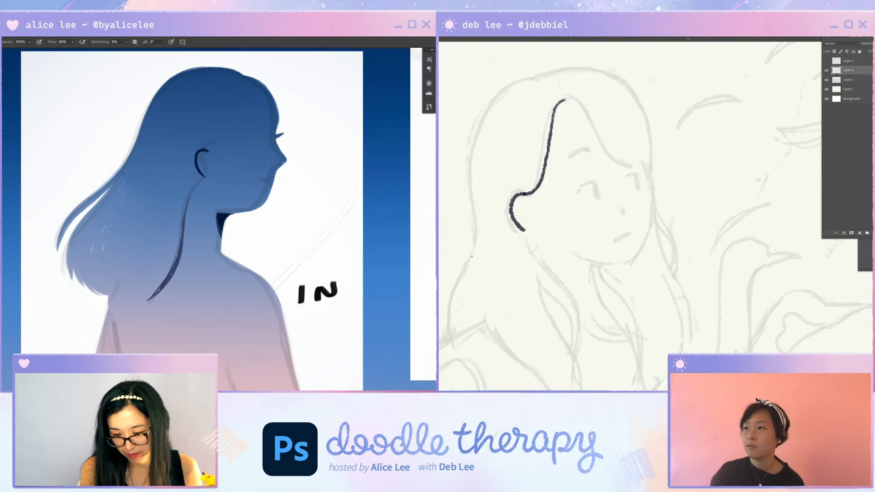
drag(566, 98, 633, 159)
key(ctrl+z)
key(ctrl+plus)
key(ctrl+plus)
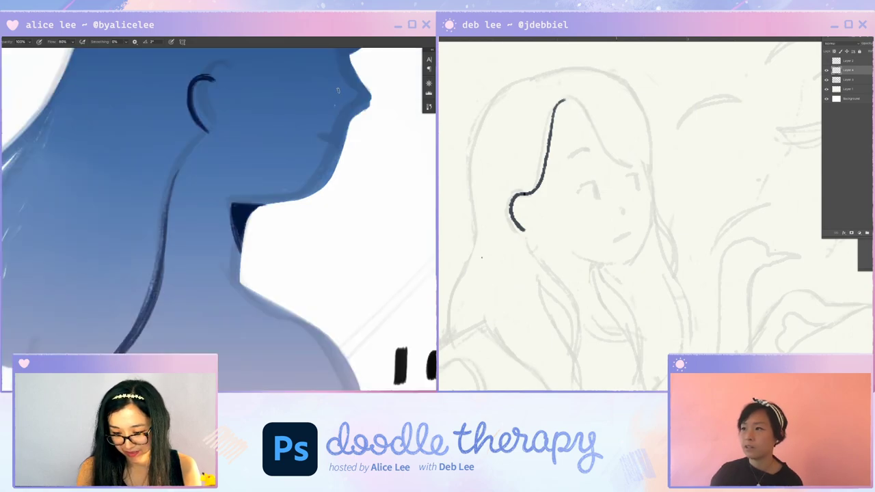
Ink the girl's swept fringe, eyebrow and both eyes in black over the faded sketch
drag(354, 93, 292, 149)
drag(570, 98, 645, 165)
key(e)
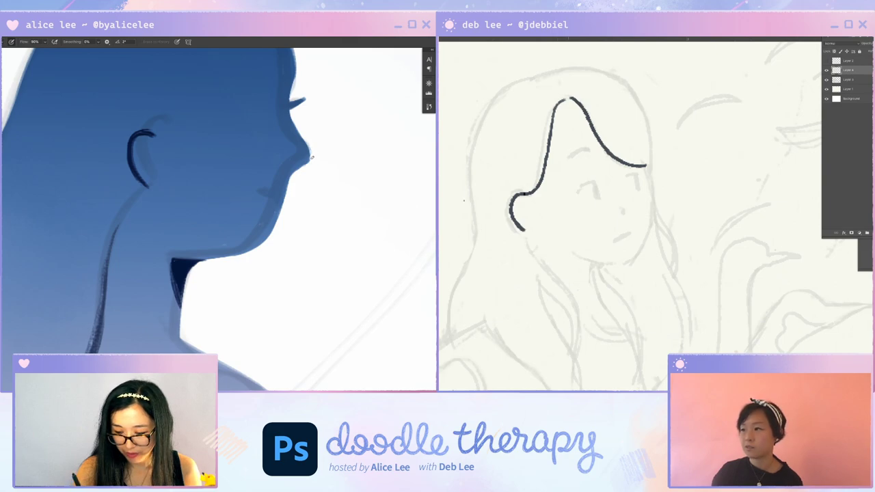
drag(568, 156, 586, 150)
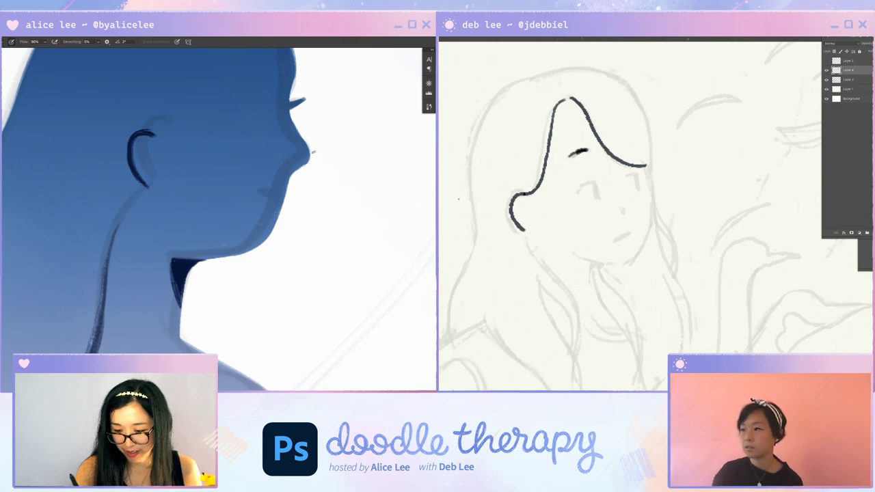
mouse_move(578, 191)
mouse_down()
mouse_move(591, 180)
mouse_move(596, 196)
mouse_move(638, 174)
mouse_move(639, 186)
mouse_up()
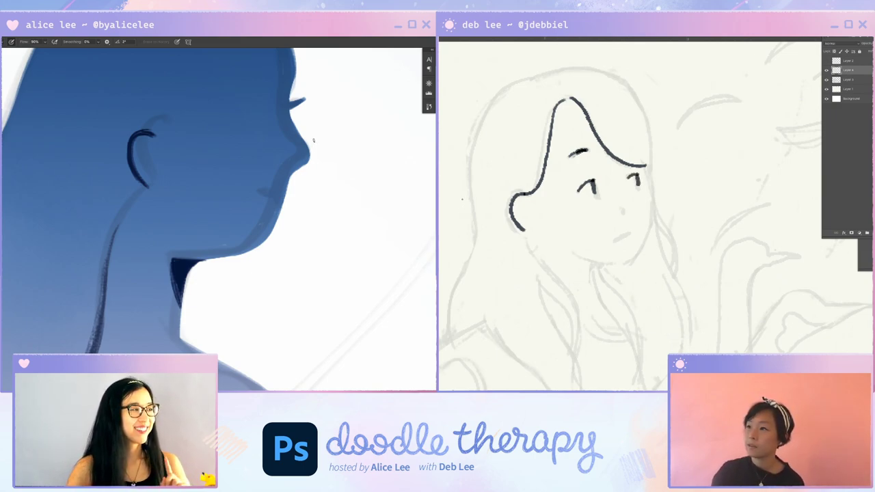
Ink the outer contour of the girl's hair from the crown down to her shoulder, undoing the strokes that miss
mouse_move(548, 76)
mouse_down()
mouse_move(586, 70)
mouse_move(618, 91)
mouse_move(639, 134)
mouse_up()
key(ctrl+z)
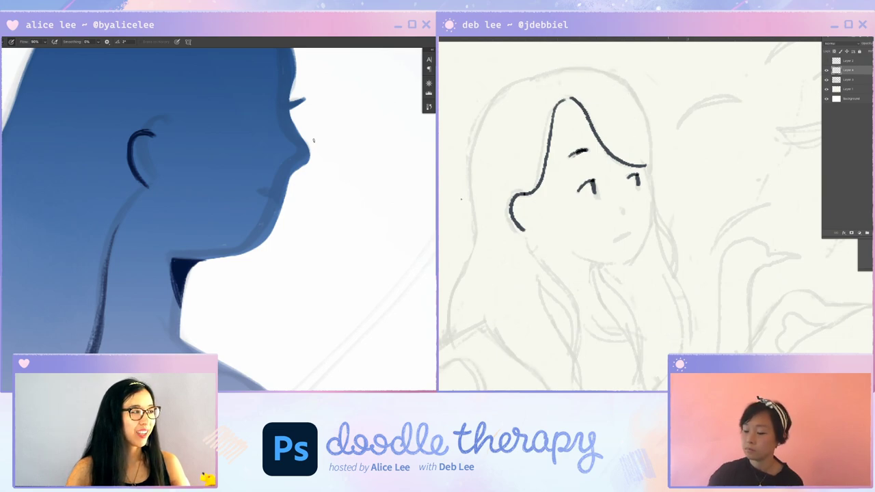
drag(535, 76, 488, 108)
key(ctrl+z)
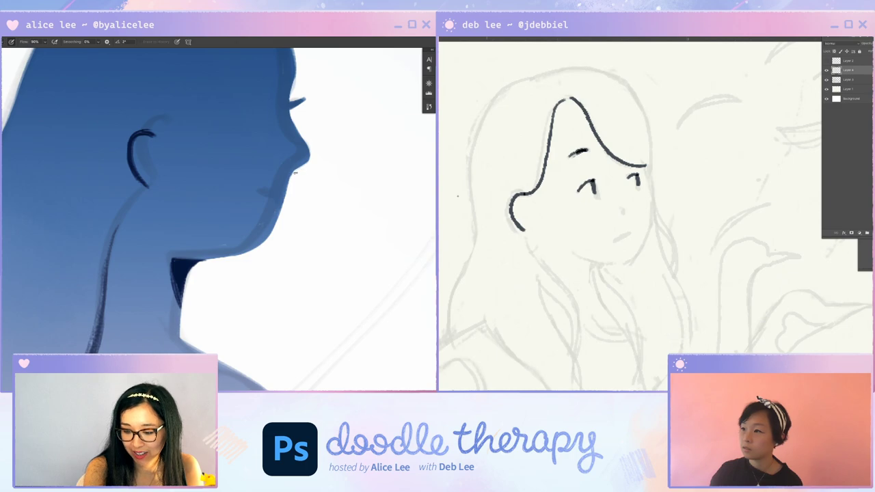
mouse_move(522, 79)
mouse_down()
mouse_move(483, 117)
mouse_move(480, 208)
mouse_move(444, 327)
mouse_up()
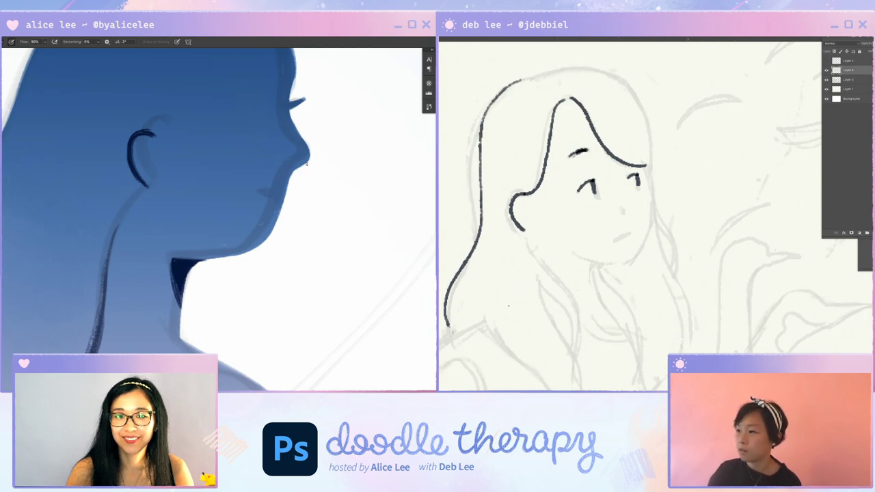
Ink the girl's nose as a slim curved line between her eyes, replacing the first short stroke
drag(621, 195, 630, 210)
key(ctrl+z)
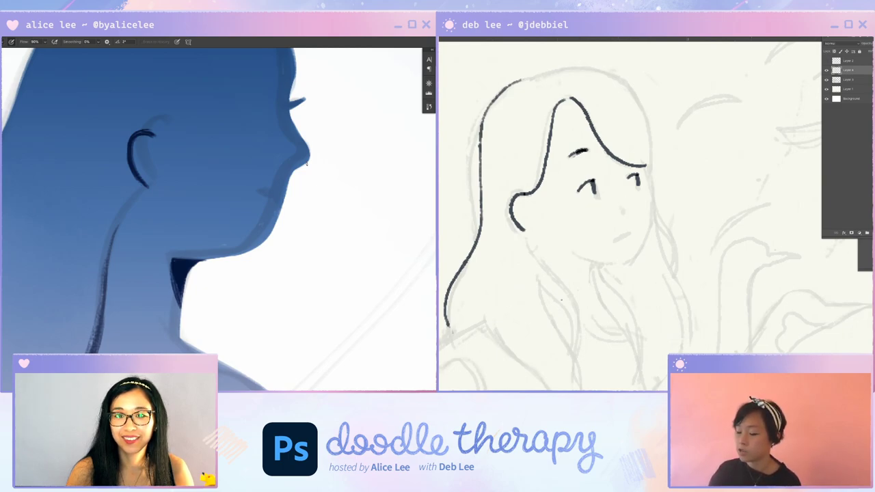
drag(616, 167, 624, 208)
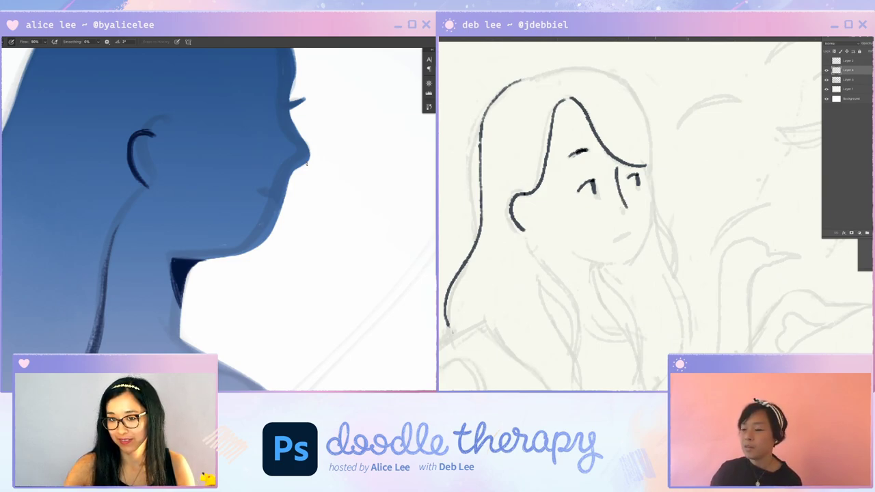
Ink the girl's hooked nose and small mouth, and outline her cheek and jaw over the sketch
key(ctrl+z)
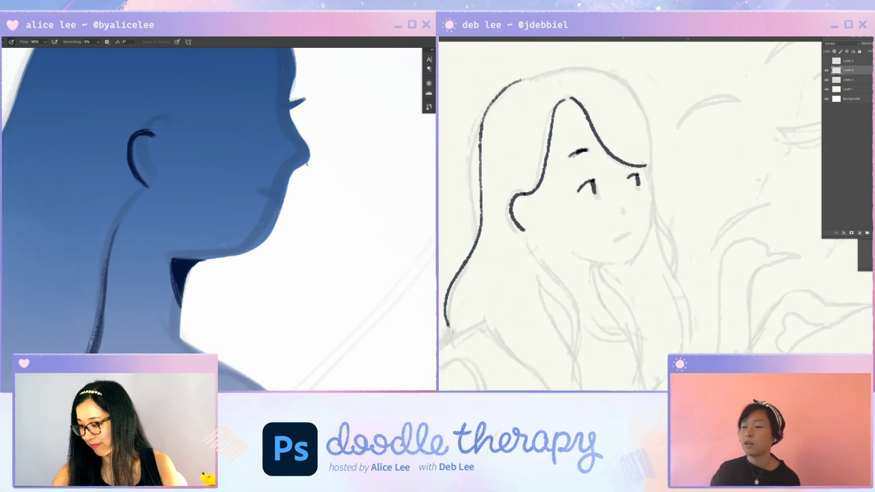
drag(628, 176, 631, 230)
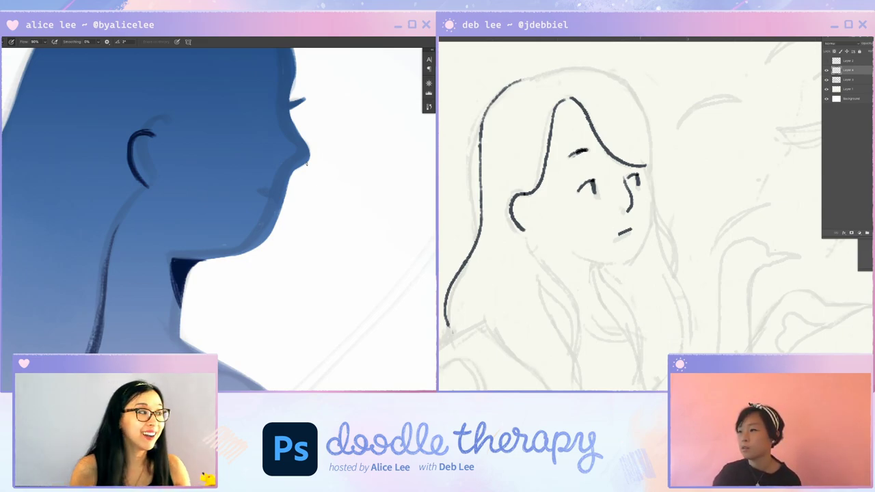
mouse_move(644, 170)
mouse_down()
mouse_move(643, 243)
mouse_move(629, 262)
mouse_up()
drag(570, 250, 622, 264)
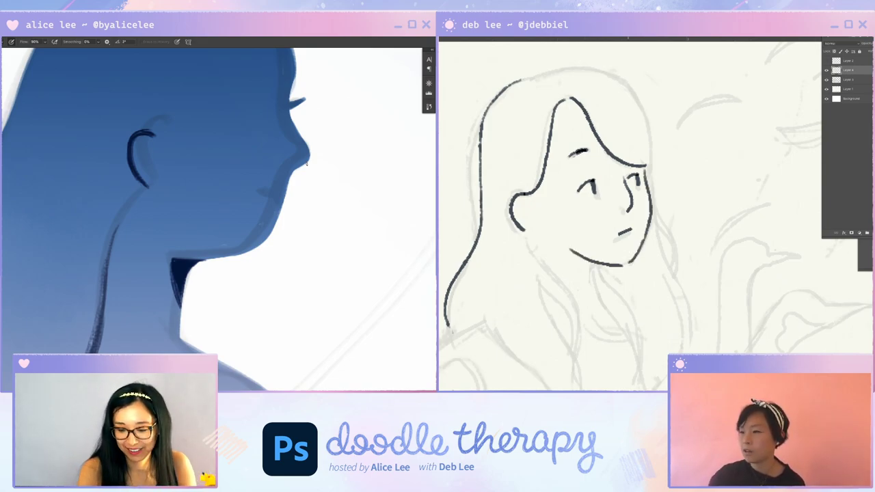
Redraw the line under the girl's jaw and ink the front of her neck below it
key(v)
key(b)
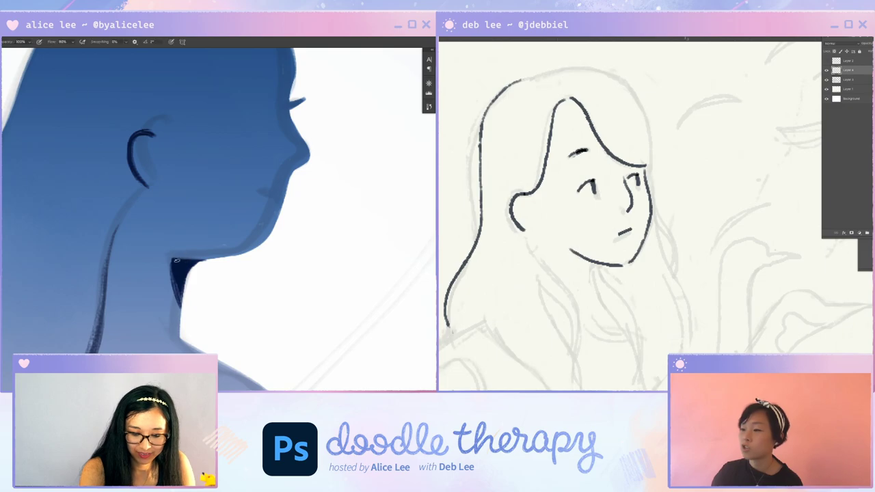
key(ctrl+z)
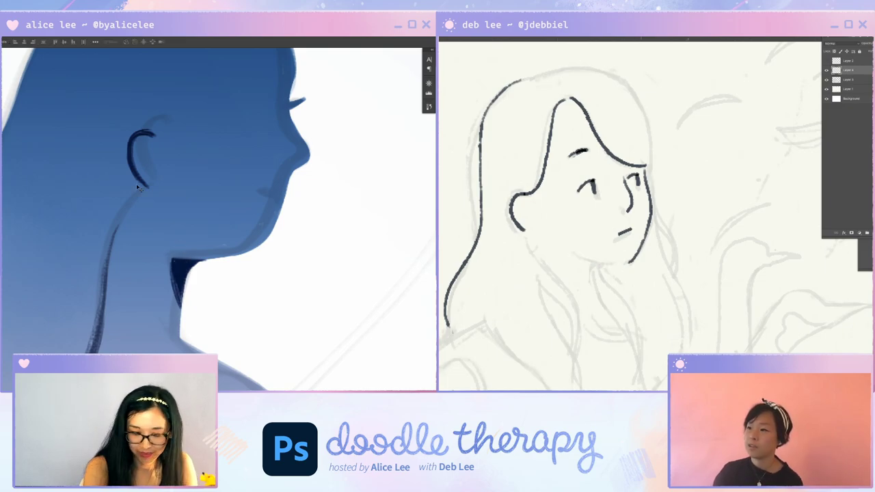
ctrl+click(140, 178)
key(r)
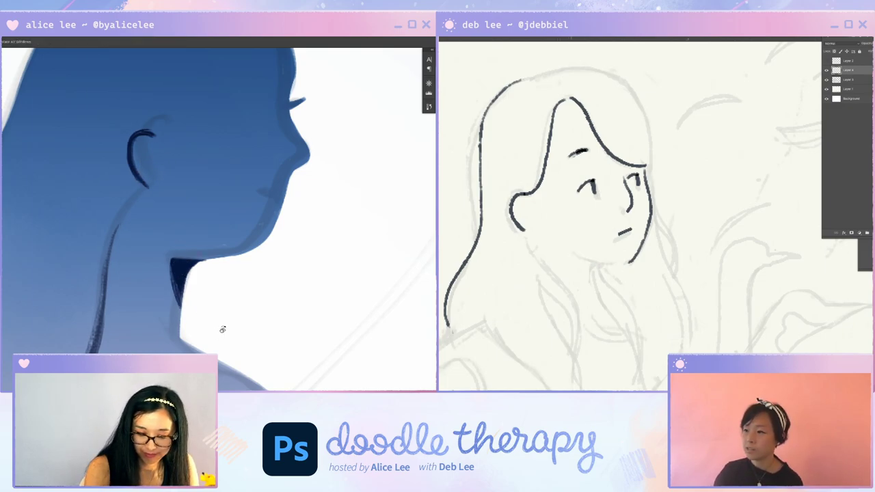
drag(221, 328, 304, 248)
key(e)
drag(237, 236, 224, 267)
key(ctrl+z)
mouse_move(574, 251)
mouse_down()
mouse_move(626, 263)
mouse_move(591, 290)
mouse_up()
Paint a small navy mouth mark at the silhouette's lips with the view rotated
key(Escape)
key(b)
key(r)
drag(243, 273, 203, 309)
key(b)
drag(276, 250, 280, 260)
key(Escape)
key(ctrl+minus)
key(ctrl+minus)
key(ctrl+minus)
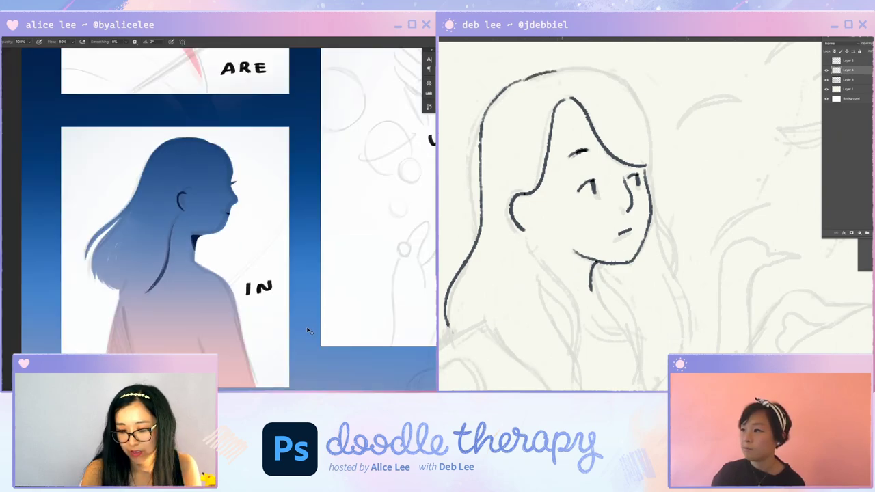
Ink the girl's hair contour across the crown and down the far side, including the loose lock beside her cheek
drag(521, 81, 557, 71)
key(ctrl+plus)
key(ctrl+plus)
key(r)
drag(305, 264, 212, 310)
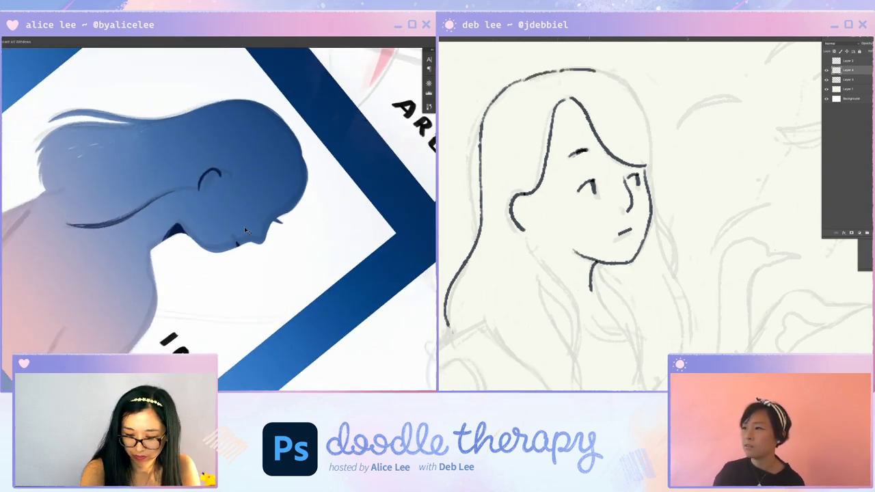
key(ctrl+plus)
key(b)
mouse_move(558, 71)
mouse_down()
mouse_move(616, 83)
mouse_move(641, 118)
mouse_move(675, 259)
mouse_up()
key(Escape)
drag(652, 186, 667, 256)
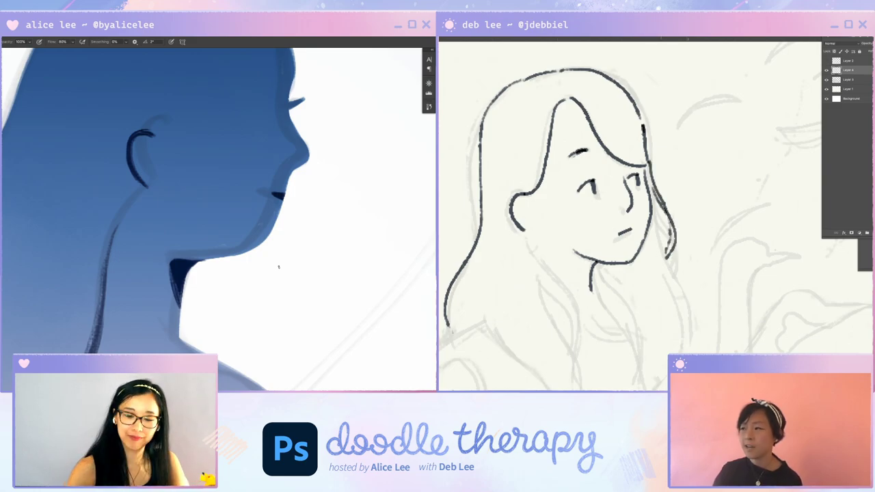
Ink the long wavy strand beyond the girl's cheek and add a new layer to the silhouette page
key(ctrl+minus)
key(ctrl+minus)
key(v)
mouse_move(652, 188)
mouse_down()
mouse_move(675, 276)
mouse_move(676, 353)
mouse_move(673, 313)
mouse_up()
key(ctrl+shift+n)
key(Return)
key(i)
key(b)
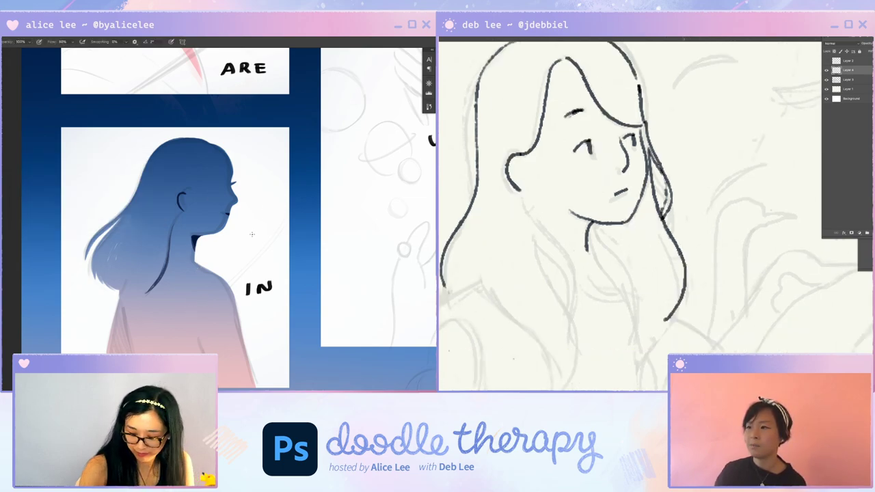
Ink the twisted lock falling from the girl's ear and paint a solid white circle on the silhouette's upper body
mouse_move(521, 190)
mouse_down()
mouse_move(576, 266)
mouse_move(567, 313)
mouse_up()
drag(534, 220, 546, 234)
drag(188, 292, 179, 298)
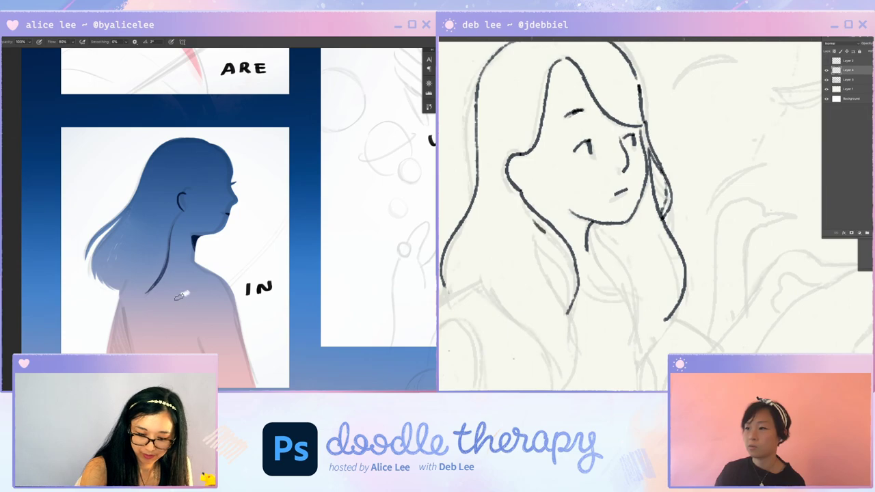
drag(546, 234, 570, 273)
drag(179, 298, 199, 297)
drag(569, 273, 571, 307)
drag(199, 297, 190, 302)
drag(534, 224, 538, 241)
drag(190, 302, 184, 311)
drag(538, 240, 572, 303)
drag(184, 310, 176, 300)
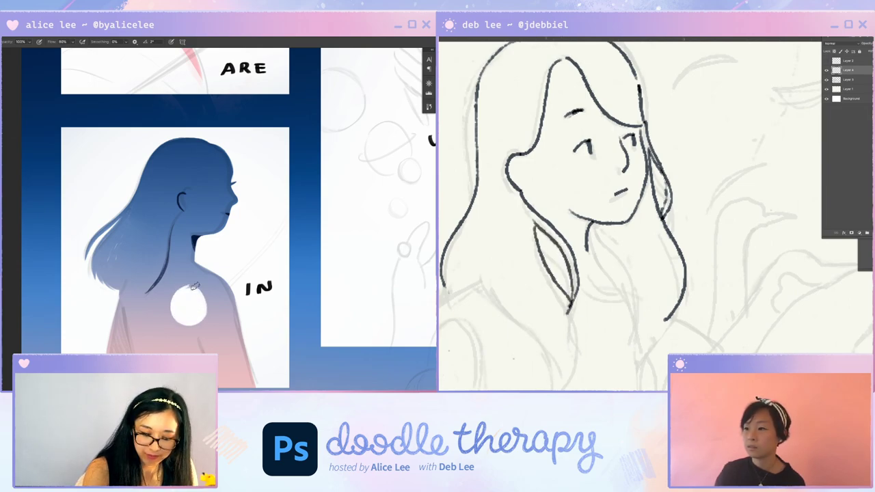
Ink the girl's lower front locks and the strand curving down from her neck, while touching up the white circle's rim
drag(571, 304, 567, 376)
mouse_move(176, 301)
mouse_down()
mouse_move(201, 317)
mouse_move(194, 289)
mouse_move(181, 317)
mouse_move(184, 287)
mouse_up()
drag(476, 261, 552, 357)
mouse_move(184, 287)
mouse_down()
mouse_move(192, 324)
mouse_move(179, 296)
mouse_move(203, 299)
mouse_move(172, 294)
mouse_up()
drag(477, 272, 465, 286)
mouse_move(173, 294)
mouse_down()
mouse_move(197, 321)
mouse_move(187, 302)
mouse_up()
drag(588, 238, 634, 343)
drag(208, 312, 201, 313)
Even out the white circle's edge in a rotated view and ink a slim inner lock in the girl's far hair
key(r)
mouse_move(255, 348)
mouse_down()
mouse_move(271, 342)
mouse_move(301, 219)
mouse_up()
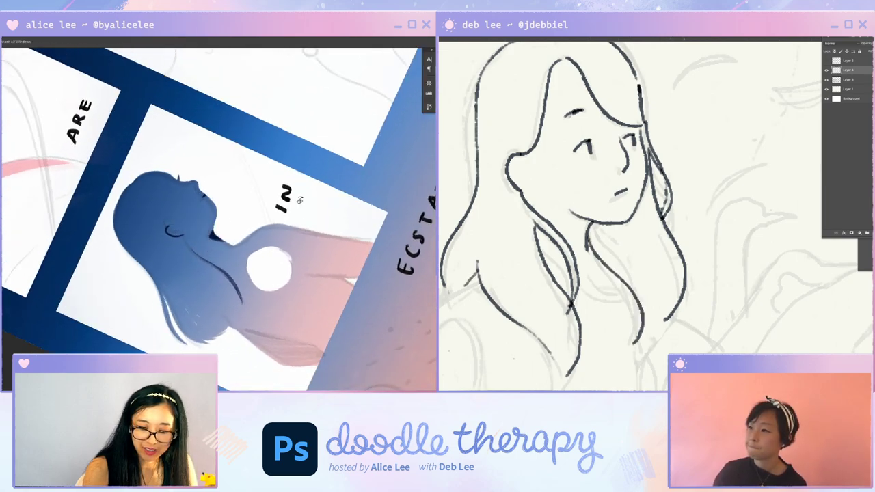
drag(681, 254, 673, 291)
mouse_move(269, 248)
mouse_down()
mouse_move(271, 275)
mouse_move(261, 249)
mouse_up()
drag(668, 243, 675, 296)
key(e)
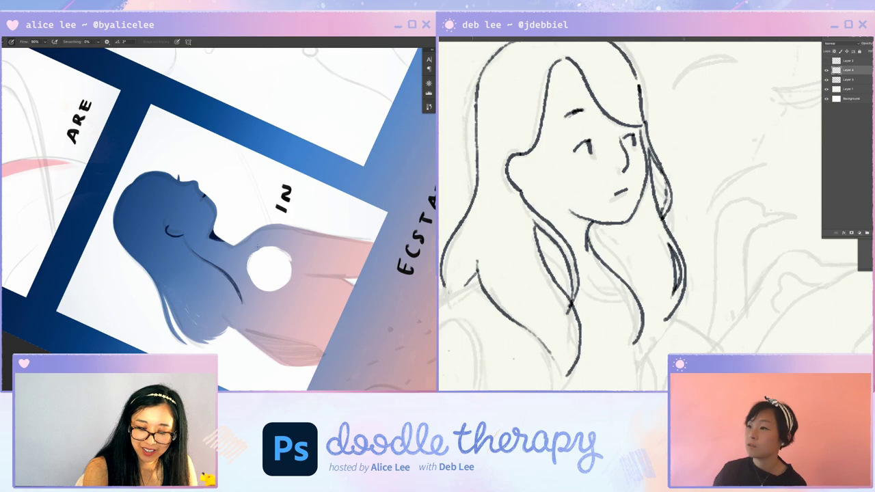
drag(248, 269, 249, 260)
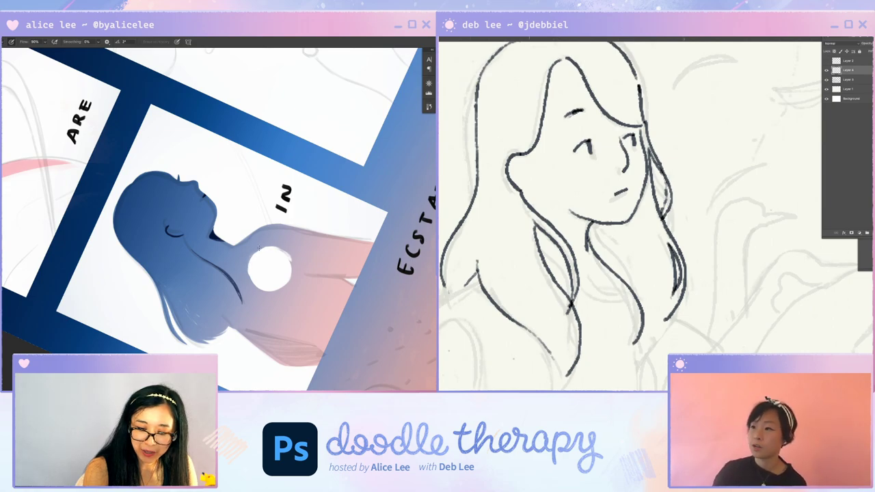
Ink the girl's inner ear fold, shoulder line and round neckline, and add a short accent inside the twisted lock
drag(524, 159, 518, 175)
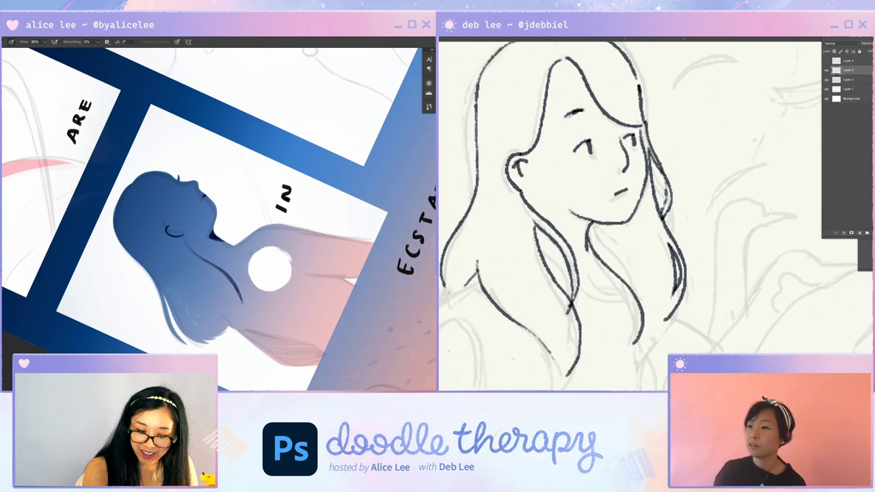
scroll(629, 216, down, 5)
key(Escape)
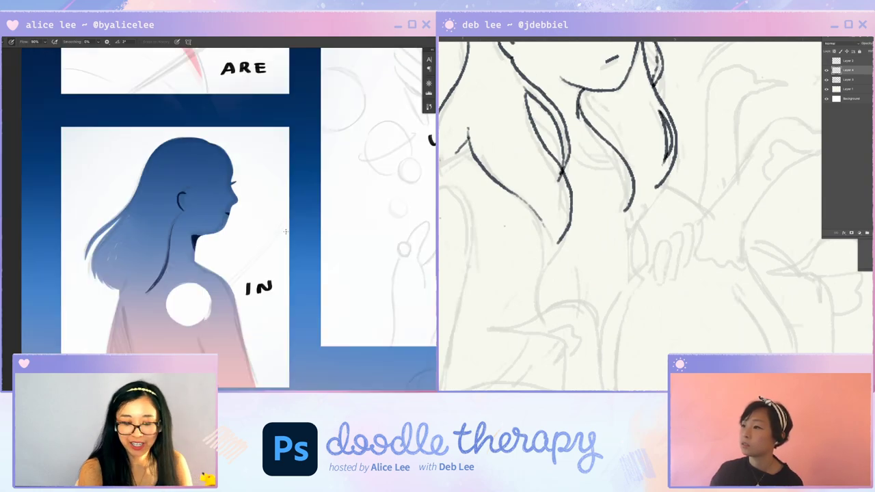
drag(468, 145, 439, 163)
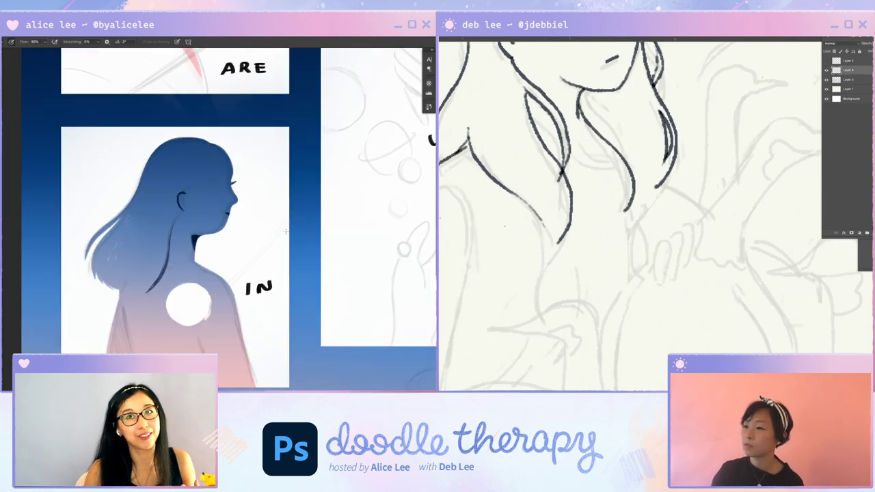
drag(566, 162, 602, 161)
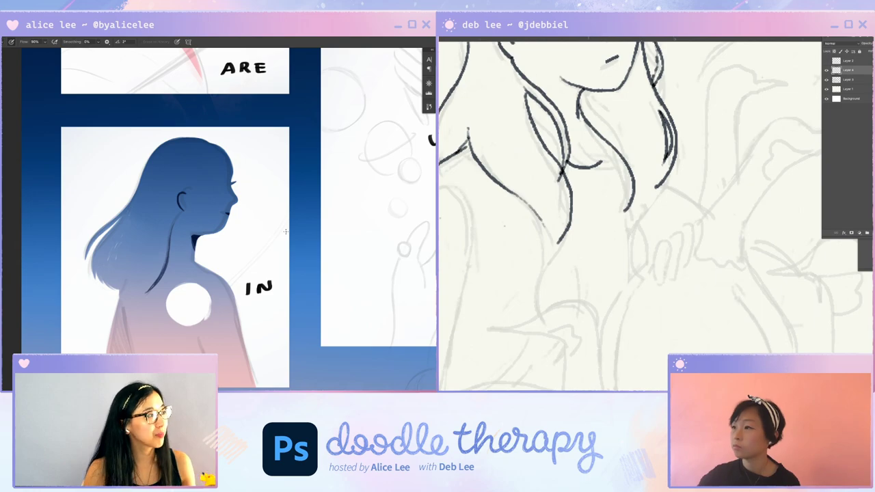
drag(579, 117, 601, 158)
drag(540, 134, 560, 159)
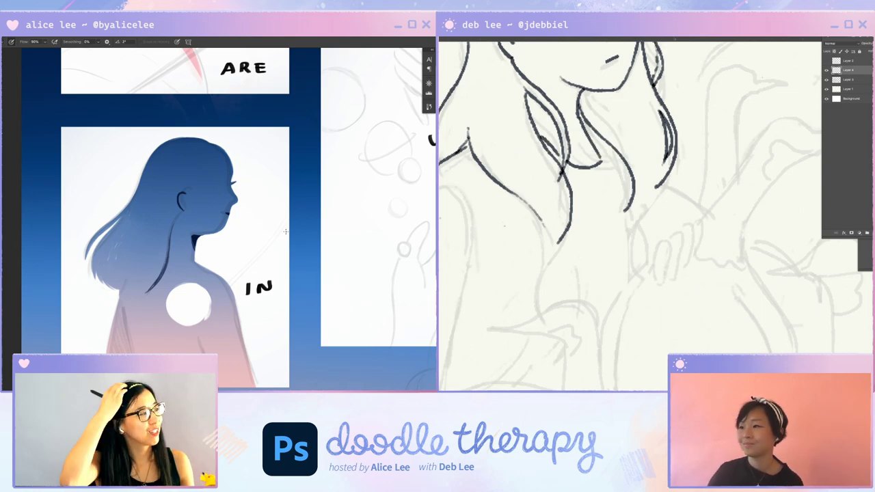
Extend the tips of the girl's front locks on both sides of her chest into tapered points
key(ctrl+minus)
key(ctrl+minus)
key(ctrl+minus)
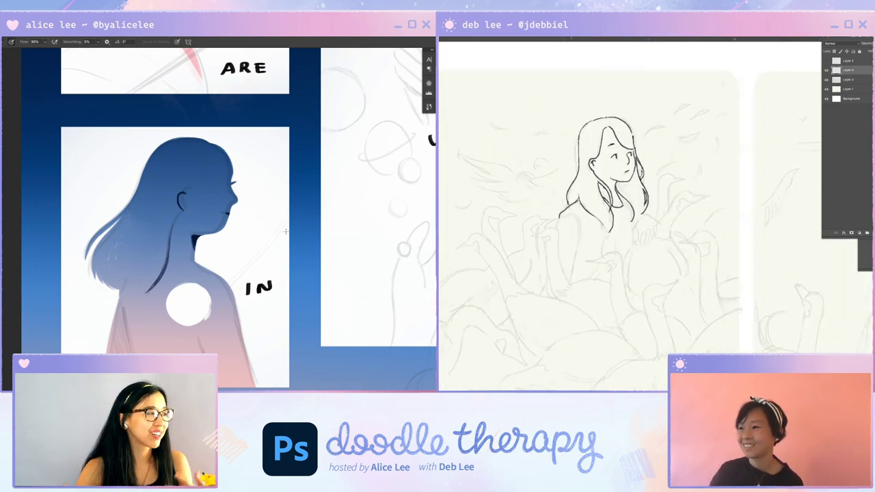
key(ctrl+plus)
key(ctrl+plus)
drag(568, 218, 562, 269)
drag(587, 235, 565, 271)
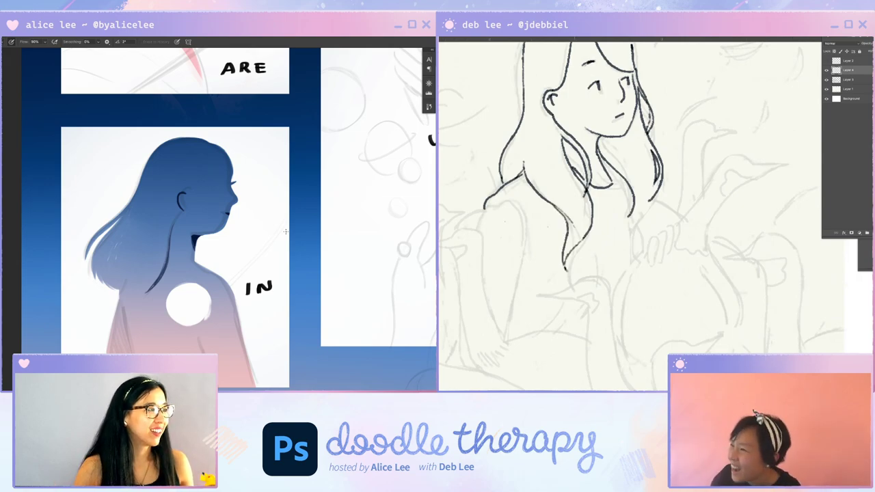
drag(580, 242, 567, 270)
drag(653, 199, 634, 223)
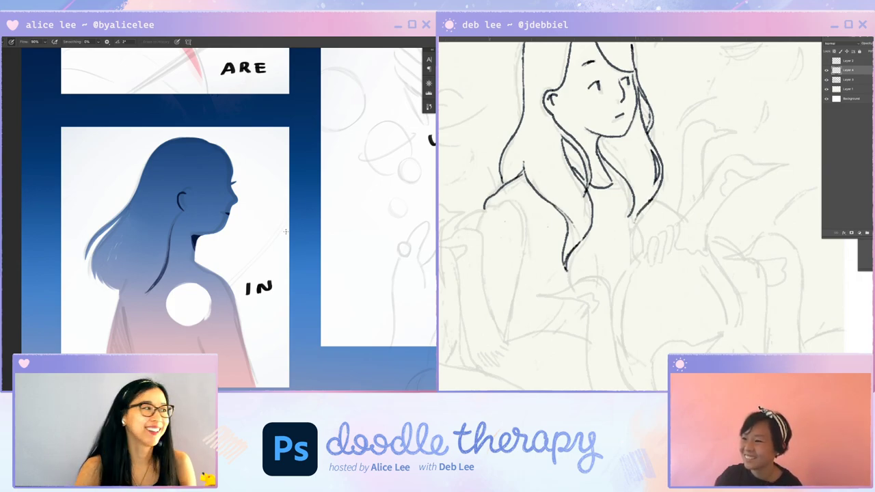
Ink the girl's near armhole and upper arm, plus the curled fingers and back of her other hand
mouse_move(485, 205)
mouse_down()
mouse_move(523, 225)
mouse_move(511, 328)
mouse_up()
drag(484, 209, 480, 231)
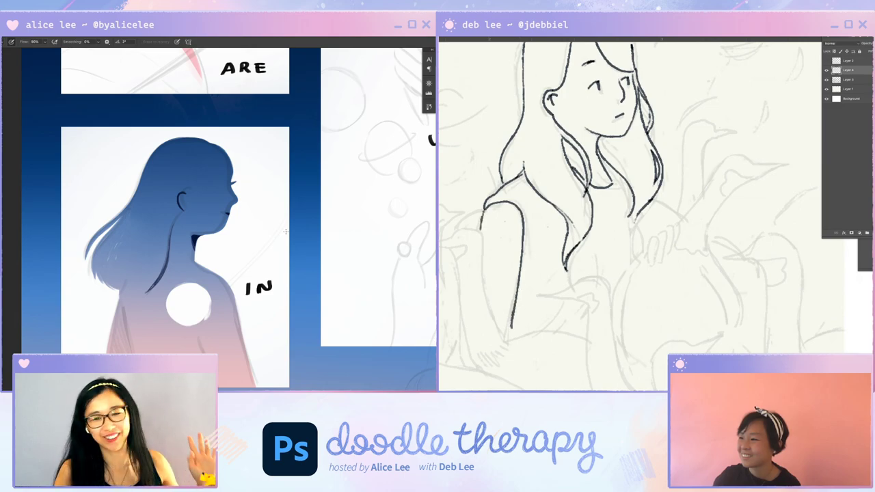
drag(649, 237, 654, 261)
drag(662, 228, 657, 258)
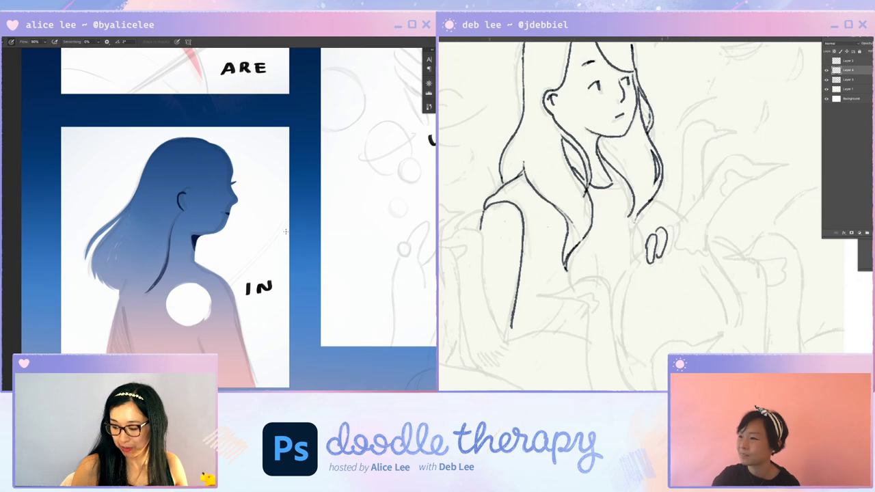
mouse_move(672, 224)
mouse_down()
mouse_move(668, 245)
mouse_move(675, 240)
mouse_up()
drag(636, 219, 649, 234)
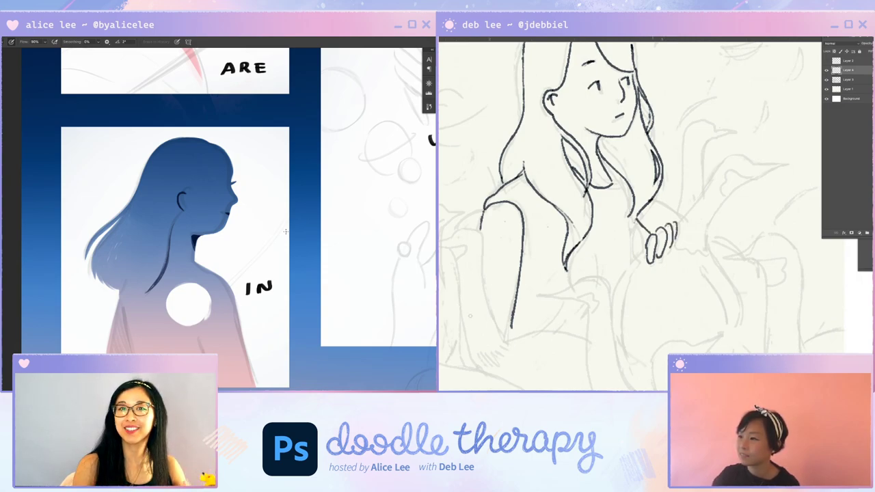
Ink the front edge of the girl's torso from the neckline down and undo the stray strokes around her hair
mouse_move(619, 188)
mouse_down()
mouse_move(630, 226)
mouse_move(625, 271)
mouse_up()
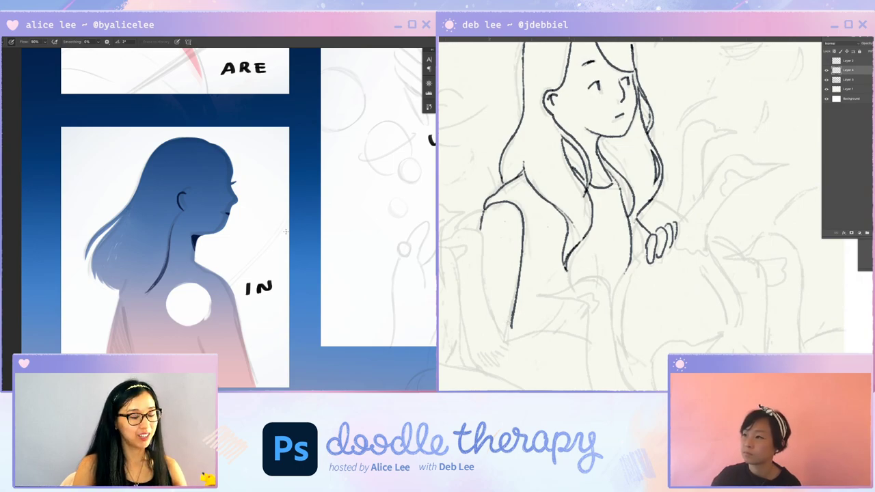
drag(523, 315, 515, 323)
scroll(521, 316, up, 3)
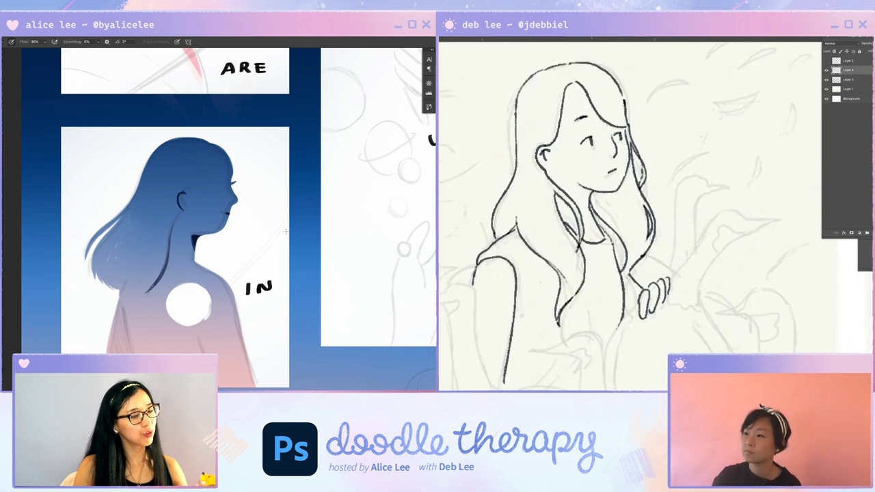
key(ctrl+z)
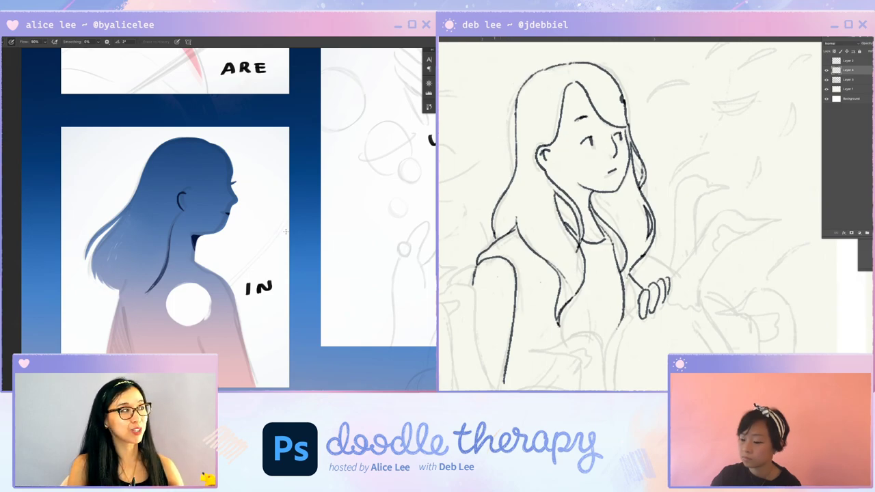
drag(491, 224, 496, 239)
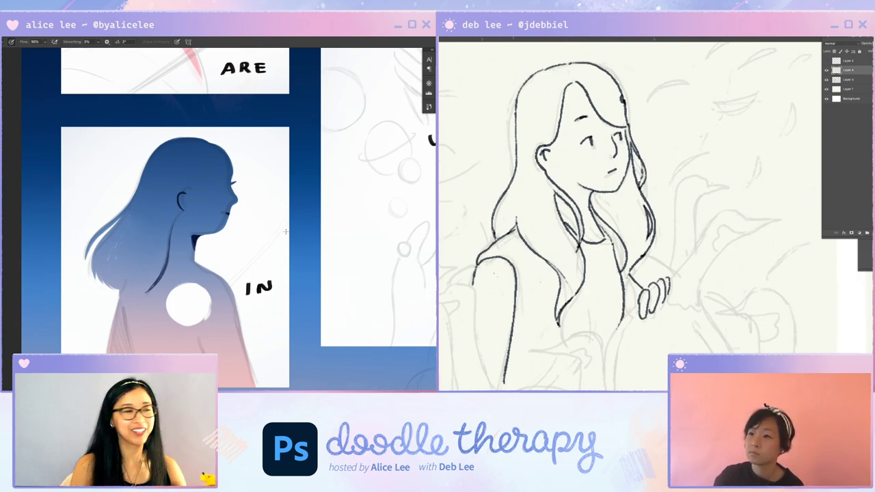
drag(515, 171, 516, 220)
key(ctrl+z)
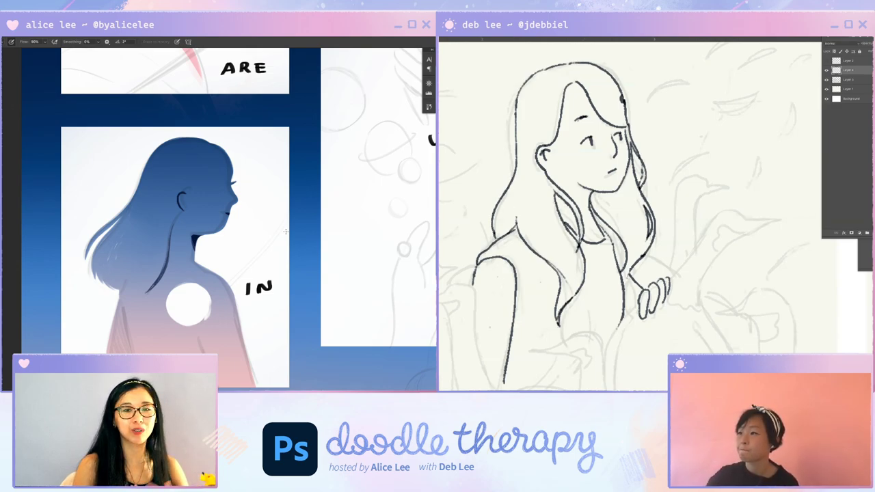
Try filling the girl's hair with solid black beside the parting, and undo the fill strokes
drag(586, 87, 601, 113)
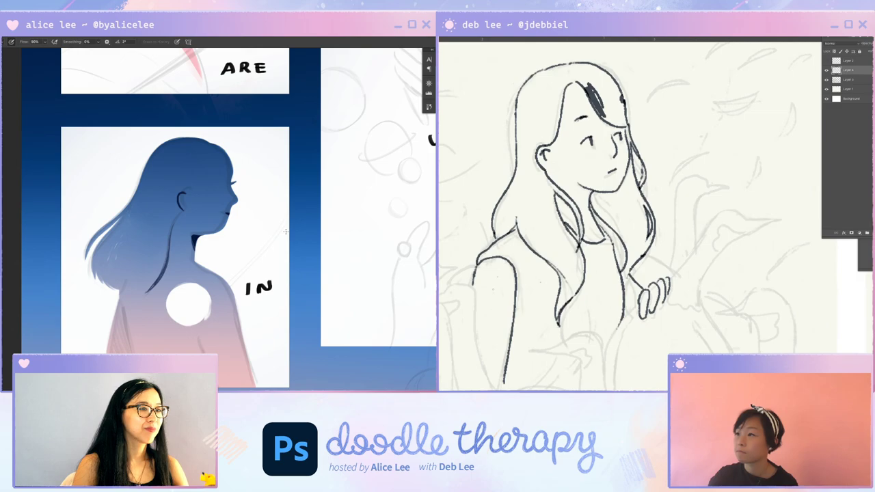
mouse_move(593, 83)
mouse_down()
mouse_move(615, 109)
mouse_move(586, 84)
mouse_up()
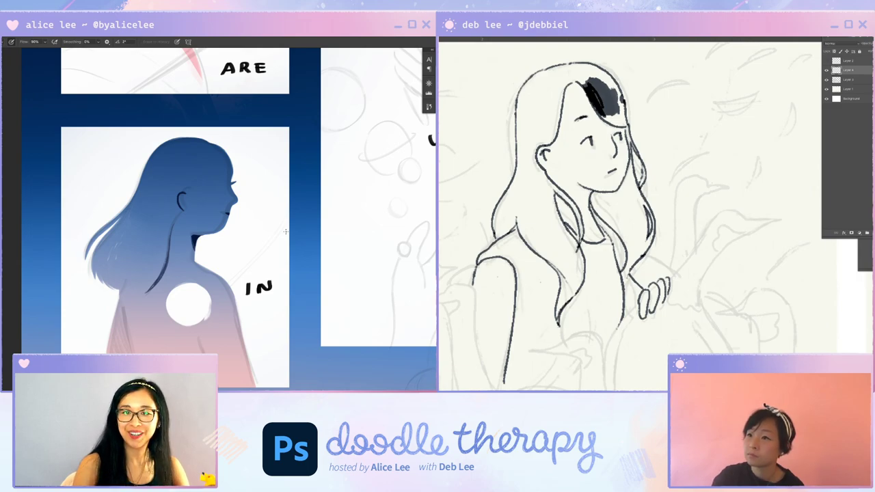
key(ctrl+z)
key(ctrl+z)
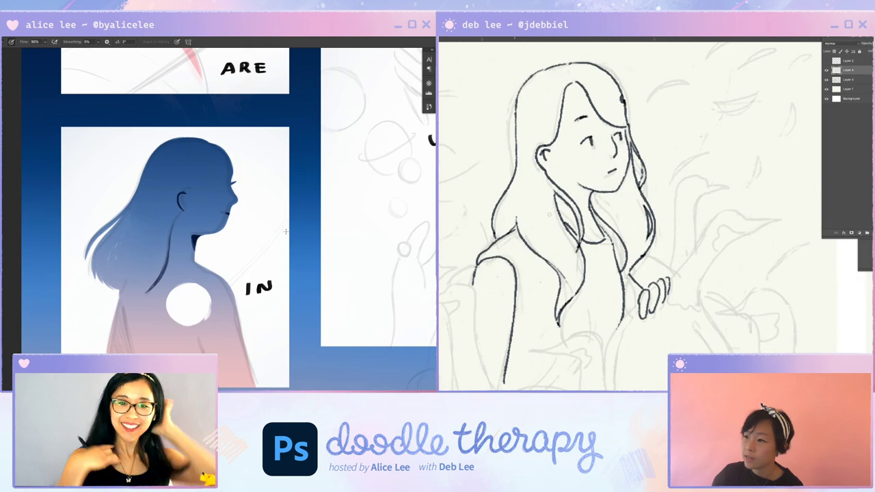
key(ctrl+plus)
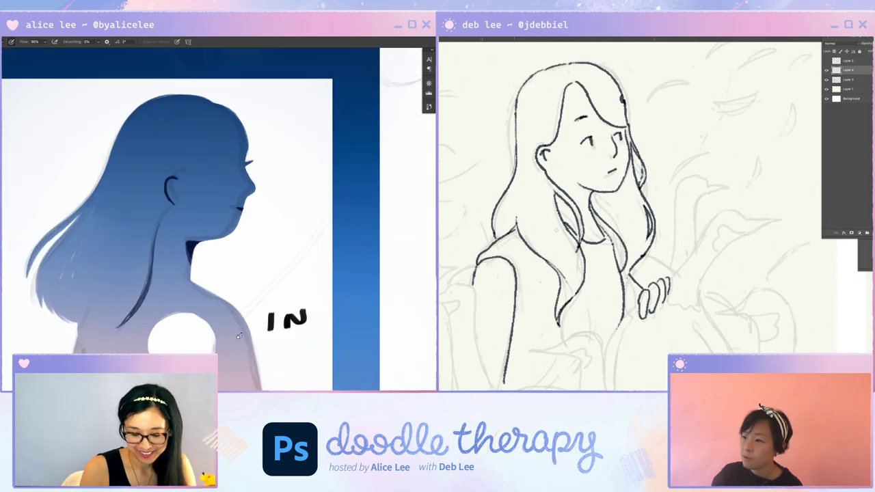
Smooth the rim of the white circle on the silhouette's upper back with the brush, on the side facing the word IN
key(r)
drag(239, 336, 324, 111)
drag(509, 180, 488, 231)
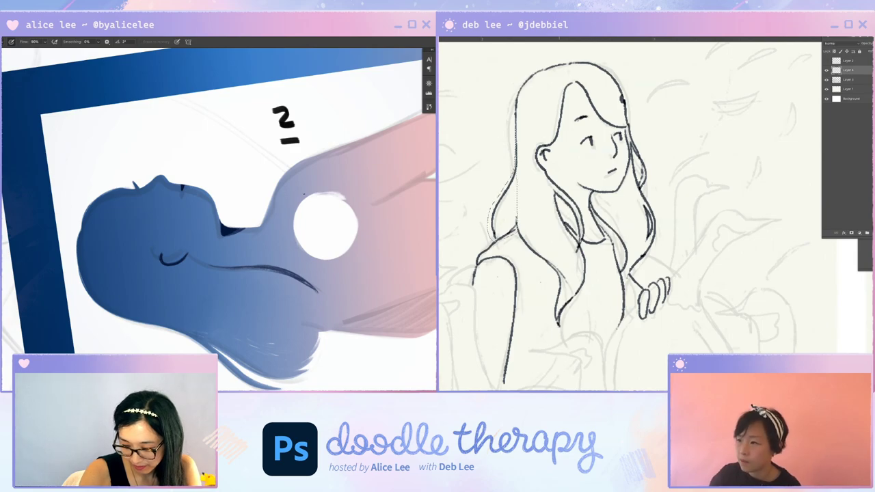
mouse_move(306, 194)
mouse_down()
mouse_move(260, 205)
mouse_move(184, 133)
mouse_move(206, 122)
mouse_move(172, 126)
mouse_up()
key(b)
mouse_move(165, 168)
mouse_down()
mouse_move(176, 122)
mouse_move(181, 181)
mouse_up()
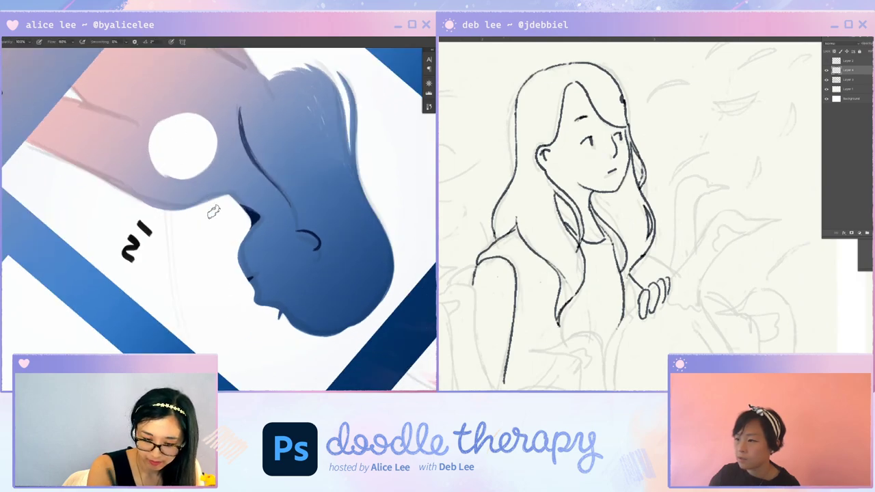
Fill out the white circle's lower-left rim with the brush and trim its left edge with the eraser
key(r)
mouse_move(290, 217)
mouse_down()
mouse_move(271, 118)
mouse_move(236, 110)
mouse_up()
drag(103, 194, 107, 243)
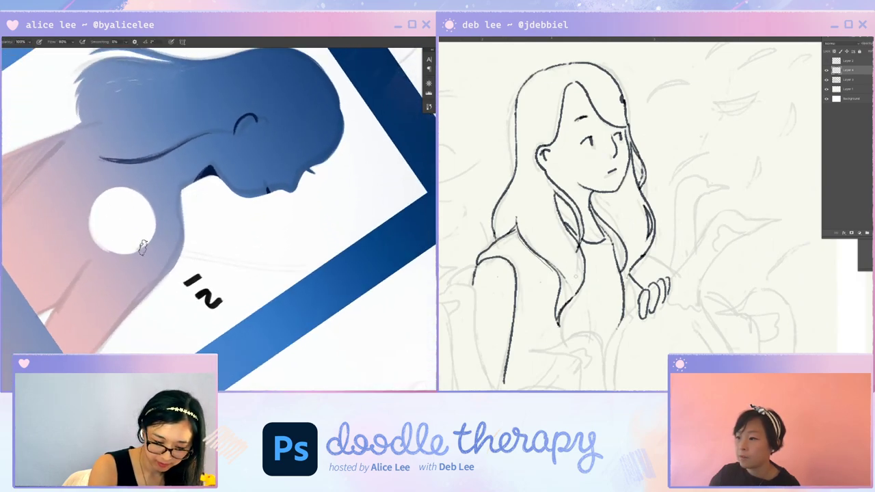
drag(195, 209, 190, 311)
key(Escape)
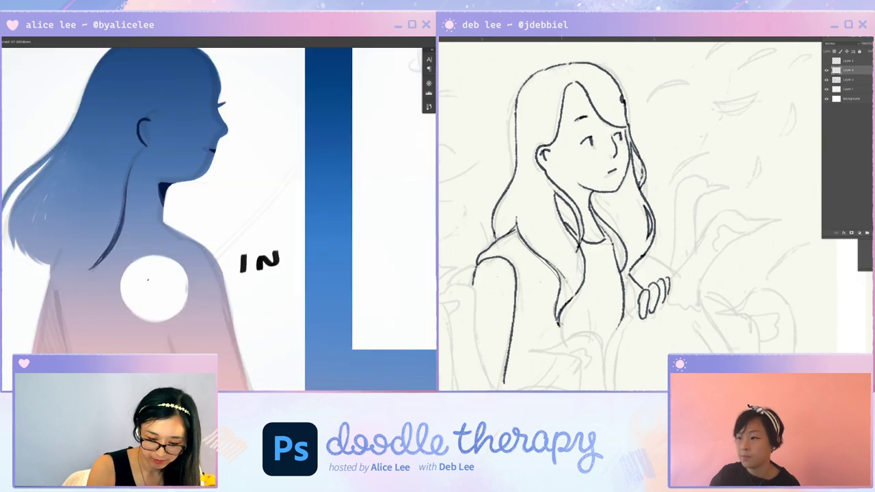
key(e)
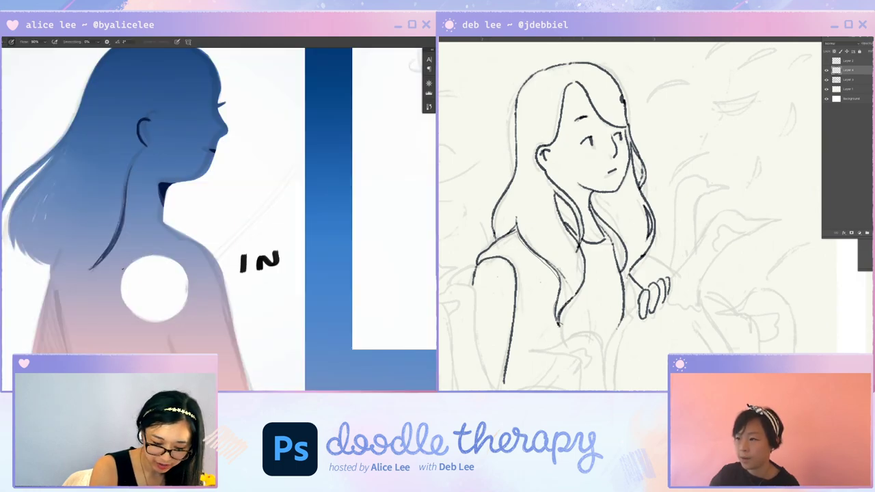
drag(128, 266, 123, 285)
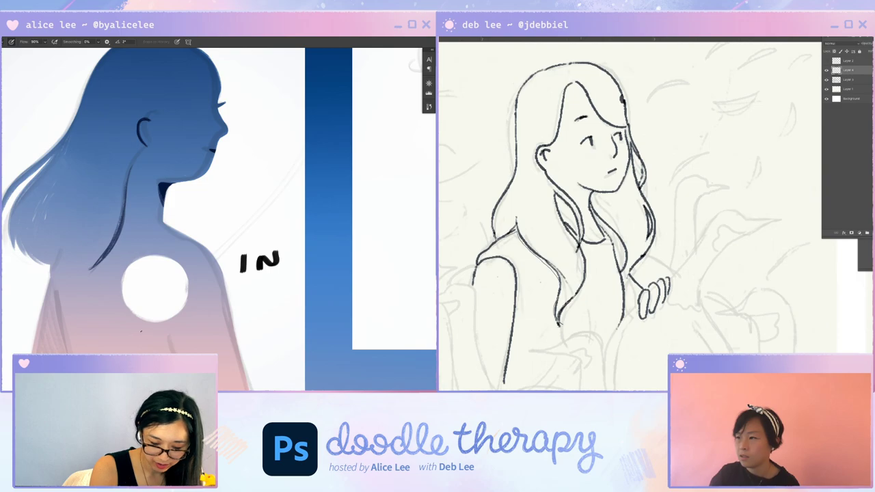
Clean up the remaining uneven spots around the white circle's rim to make it evenly round
key(r)
mouse_move(179, 304)
mouse_down()
mouse_move(232, 301)
mouse_move(248, 192)
mouse_up()
key(e)
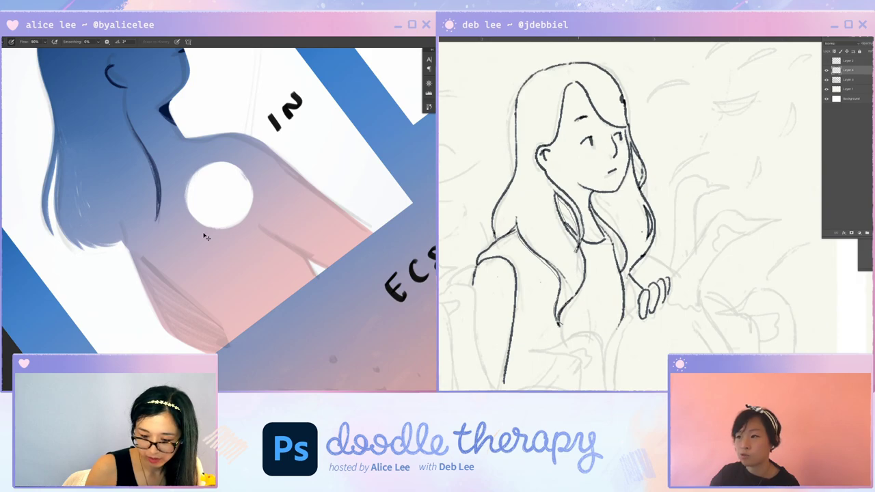
key(r)
mouse_move(204, 233)
mouse_down()
mouse_move(278, 298)
mouse_move(308, 226)
mouse_up()
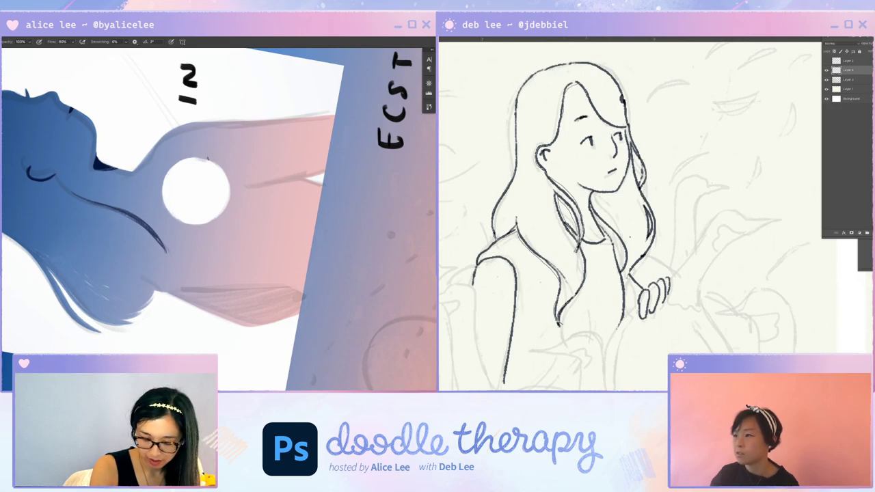
key(r)
key(Escape)
drag(320, 270, 168, 324)
key(Escape)
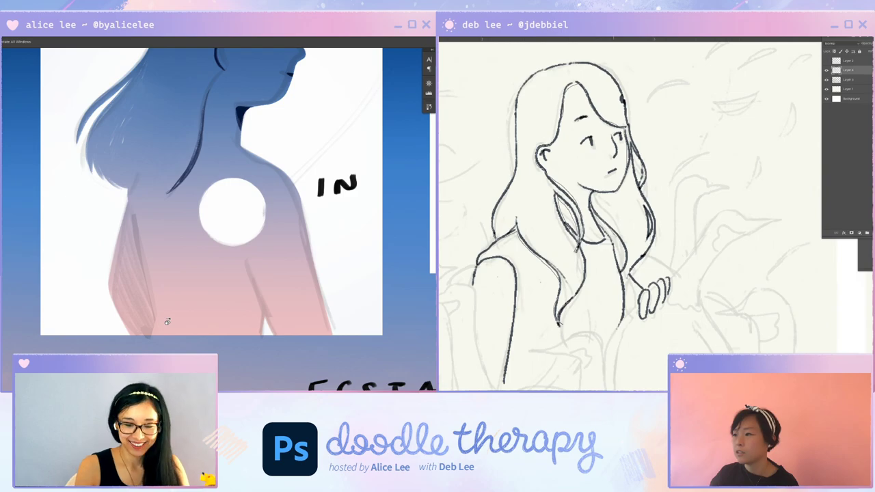
key(b)
key(ctrl+t)
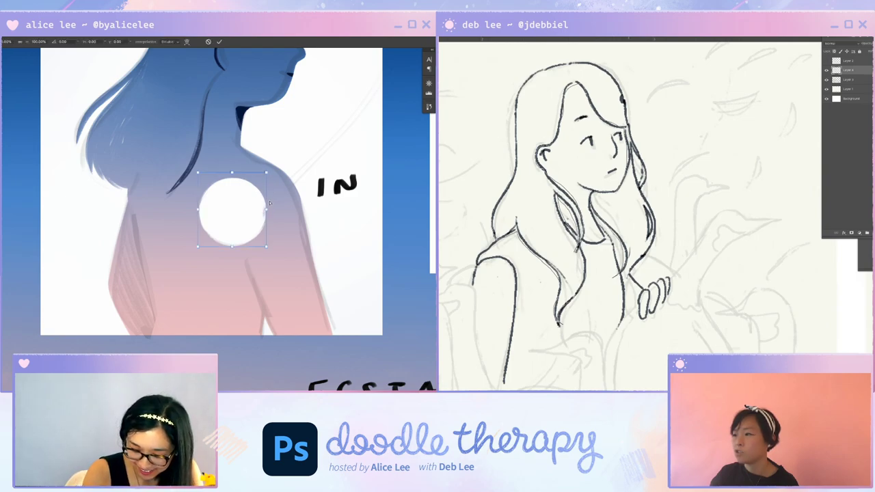
key(Return)
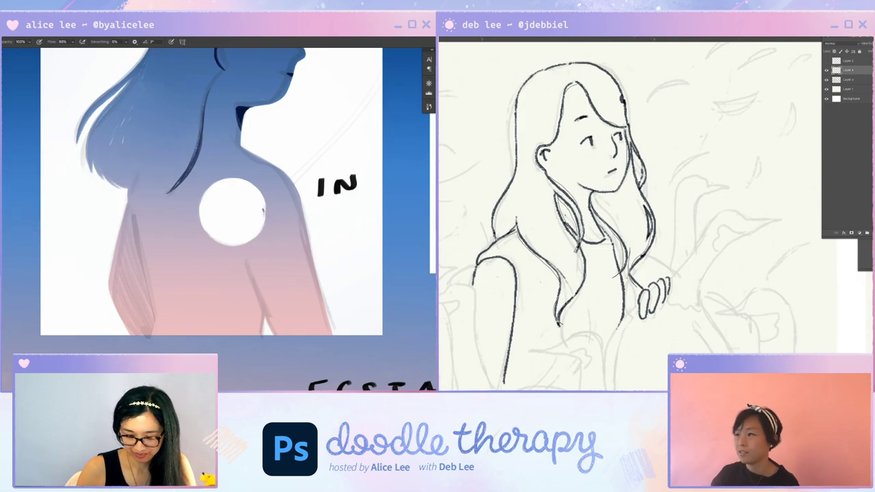
Paint a yellow crescent along the inside edge of the white circle on the silhouetted figure's back
key(i)
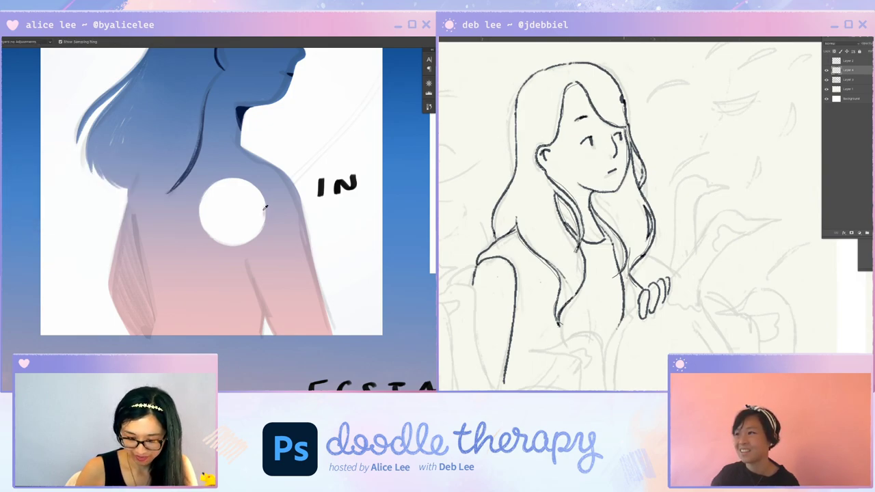
click(296, 302)
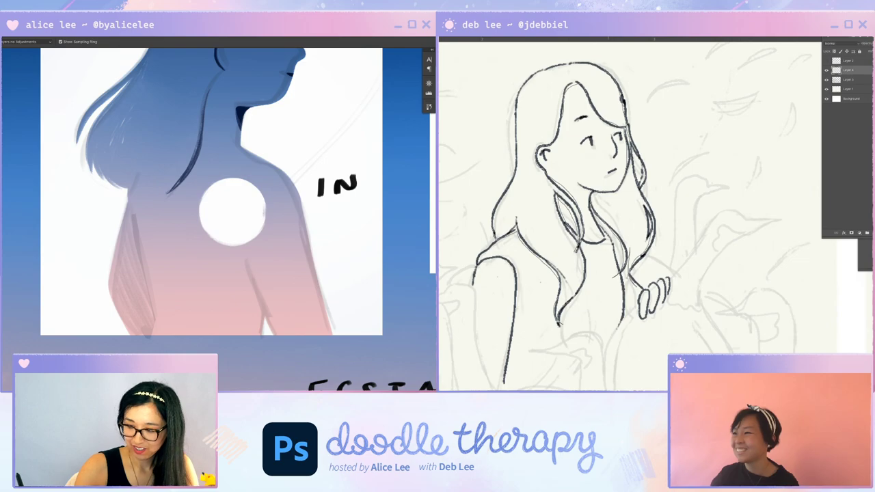
key(r)
drag(401, 163, 279, 311)
key(b)
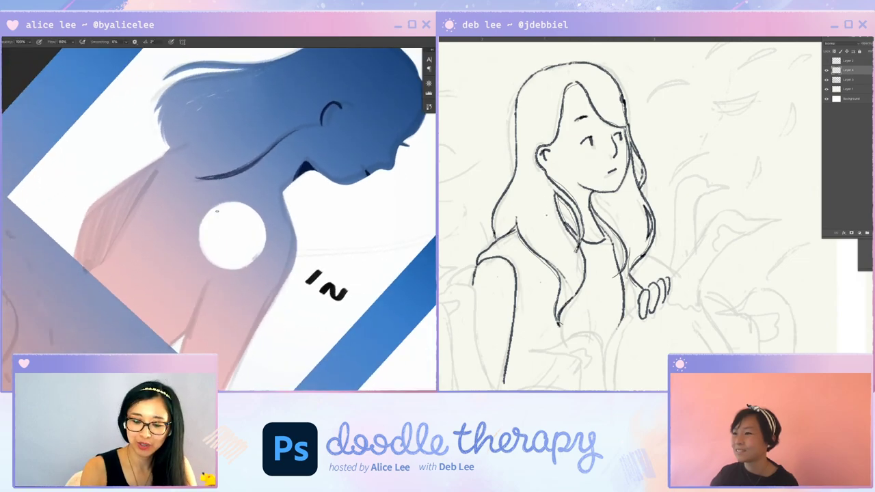
drag(210, 211, 210, 259)
mouse_move(212, 208)
mouse_down()
mouse_move(203, 252)
mouse_move(218, 268)
mouse_up()
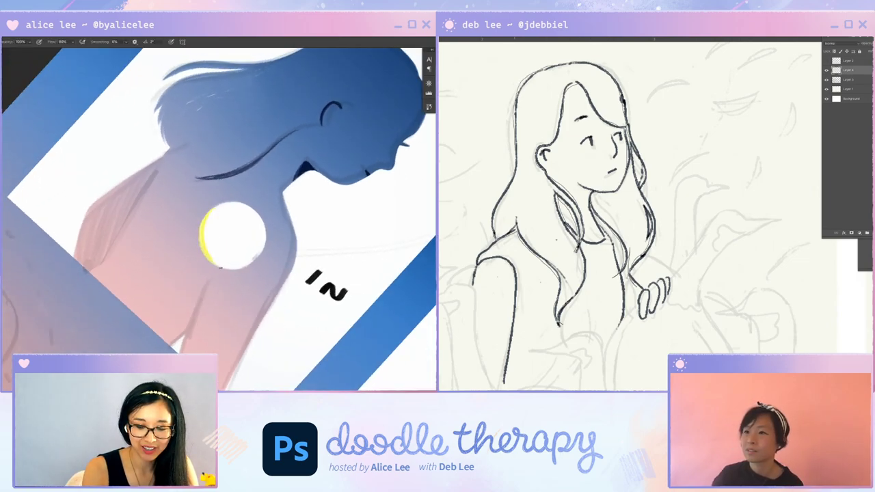
mouse_move(216, 210)
mouse_down()
mouse_move(207, 245)
mouse_move(220, 267)
mouse_up()
right_click(648, 239)
key(e)
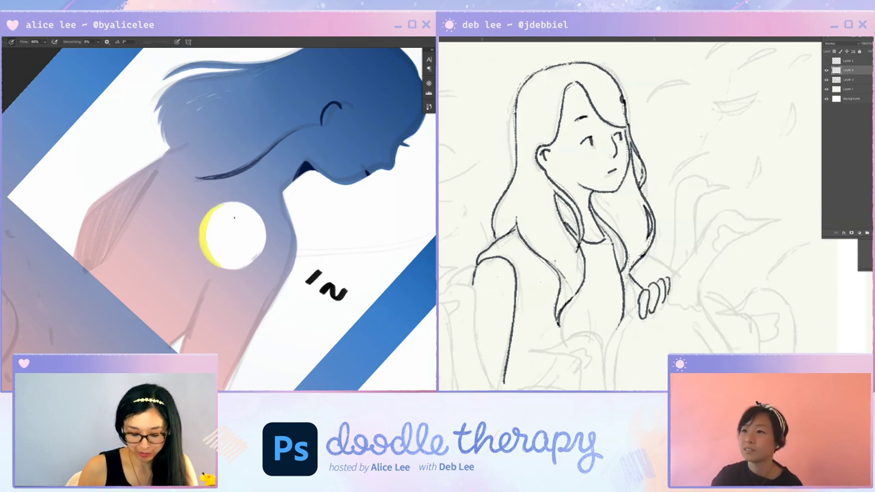
key(b)
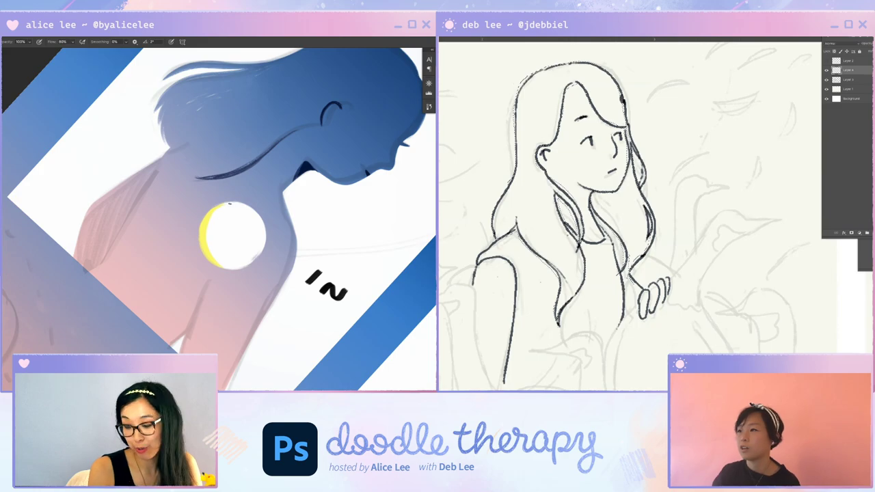
drag(226, 203, 234, 202)
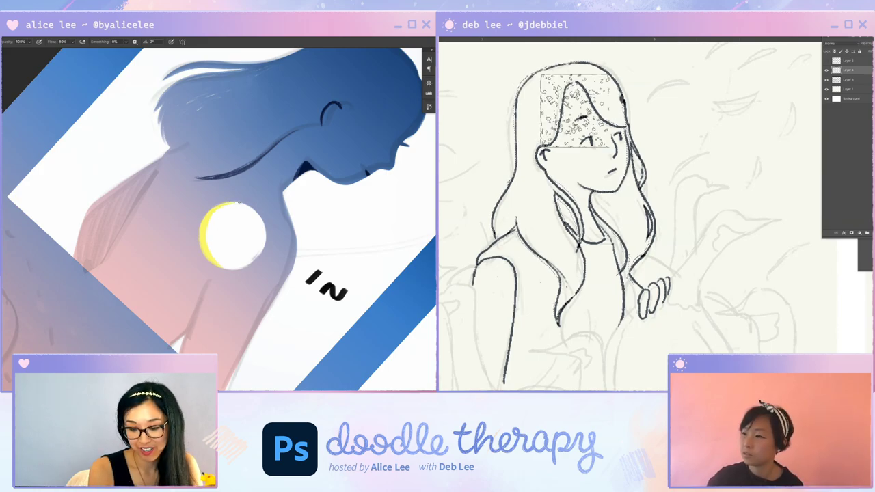
Fill the long hair of the girl in the line drawing with textured black and dark slate strokes
key(Escape)
mouse_move(574, 110)
mouse_down()
mouse_move(568, 291)
mouse_move(529, 198)
mouse_move(596, 180)
mouse_up()
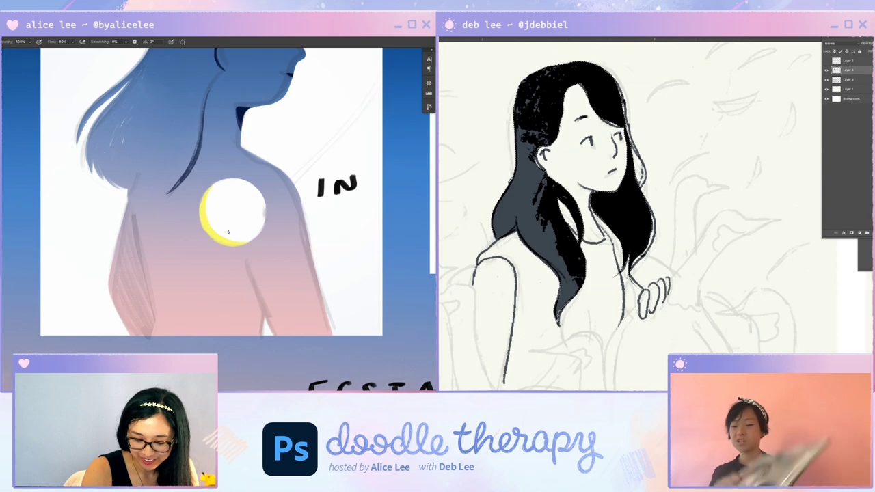
Flip the yellow crescent horizontally and move it to the right edge of the white circle
key(ctrl+shift+h)
key(ctrl+t)
drag(245, 231, 263, 231)
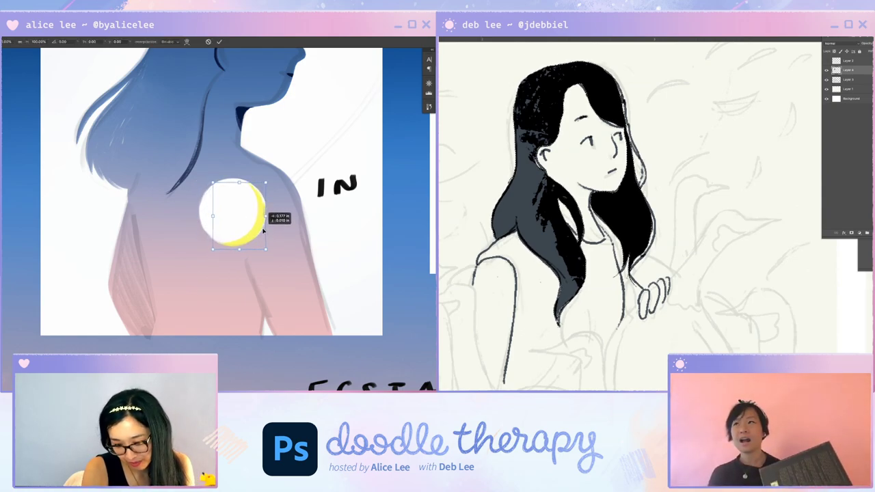
key(Return)
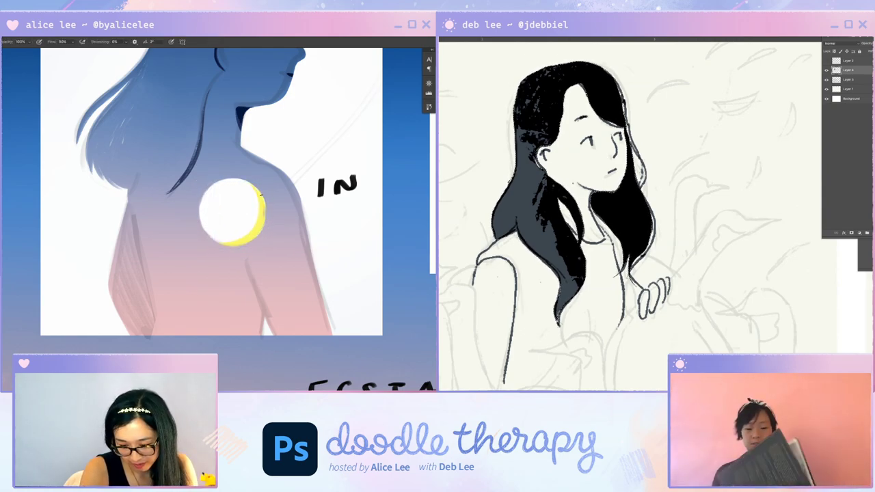
Fill the white circle beside the crescent with a vertical gradient from pink to near-white
key(i)
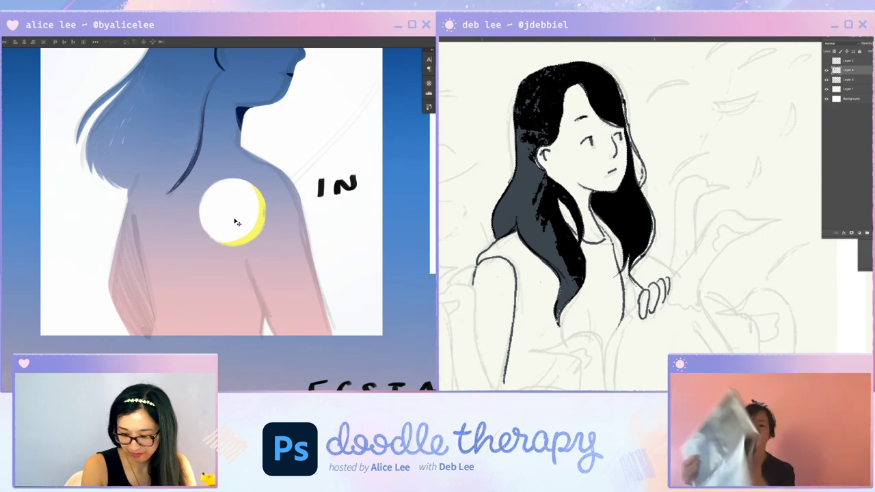
key(g)
drag(235, 194, 239, 248)
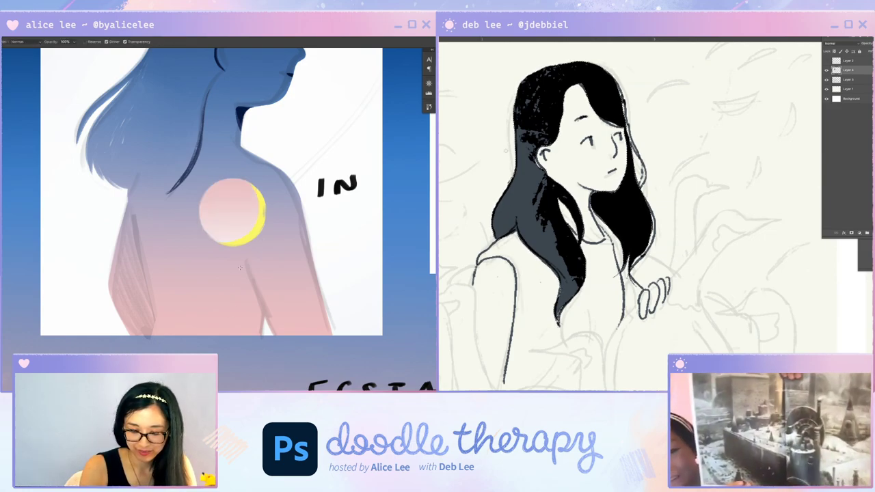
key(ctrl+minus)
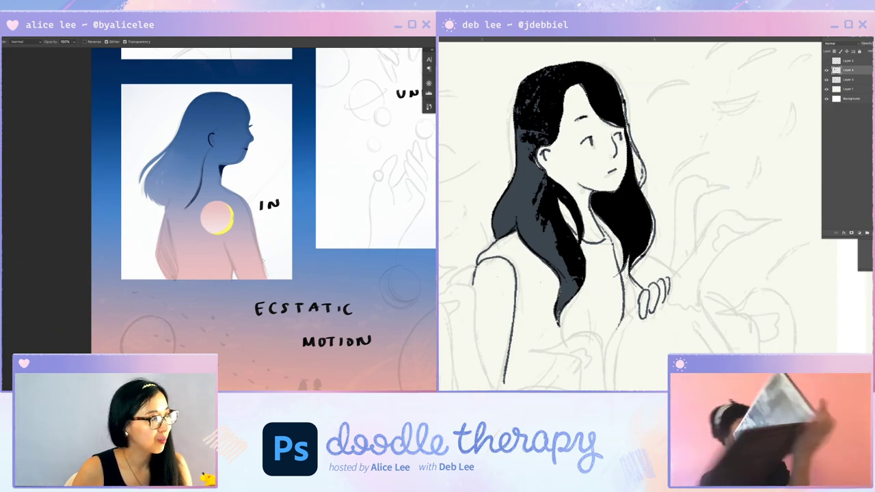
Try a dark blue gradient sampled from the figure's hair on the circle, and undo it
key(i)
click(233, 125)
key(g)
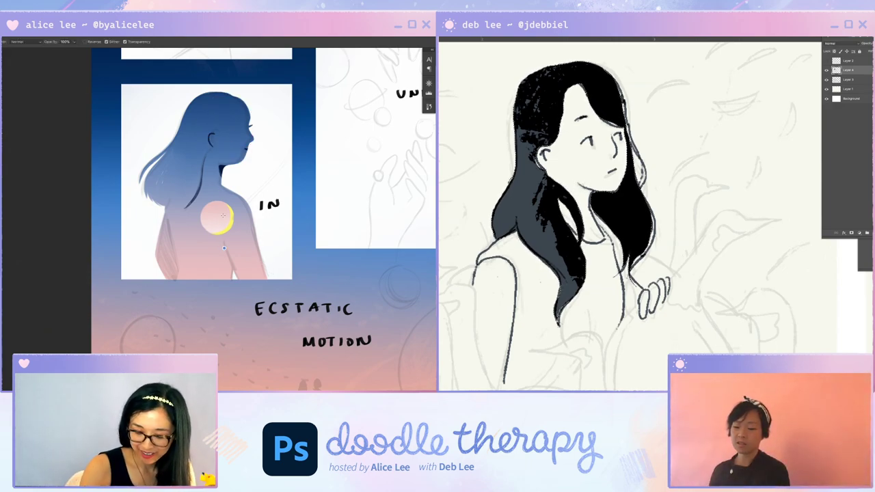
drag(233, 159, 223, 234)
key(ctrl+plus)
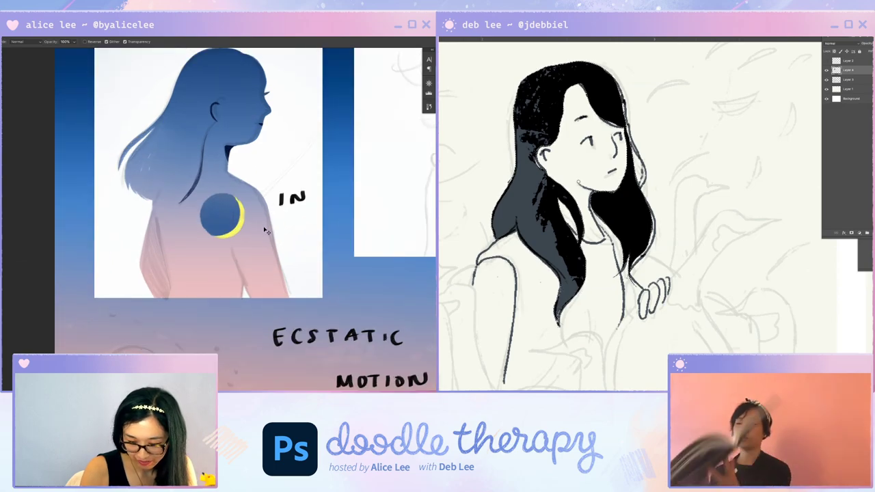
key(ctrl+z)
Sample blue from the silhouette and paint a blue garment with a curved upper edge across the figure's lower back
key(v)
key(b)
key(r)
drag(270, 267, 284, 221)
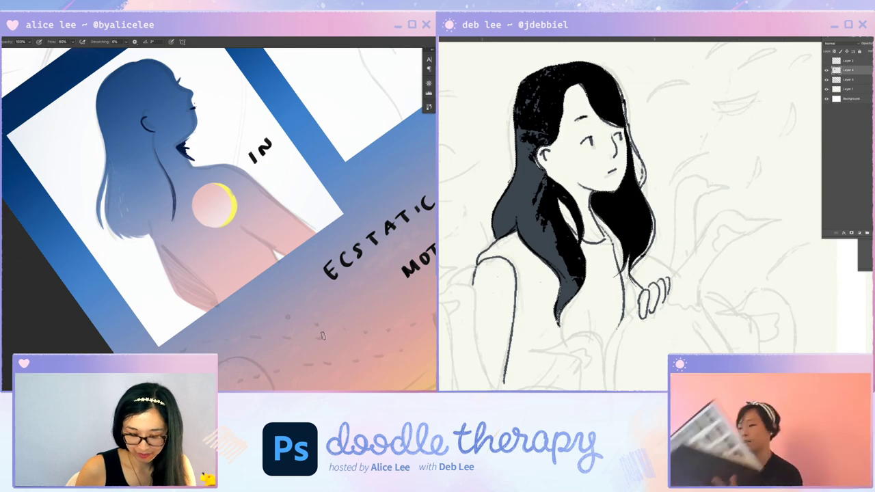
key(i)
alt+click(177, 157)
mouse_move(326, 227)
mouse_down()
mouse_move(263, 257)
mouse_move(194, 328)
mouse_up()
mouse_move(236, 297)
mouse_down()
mouse_move(312, 234)
mouse_move(243, 273)
mouse_up()
key(ctrl+alt+g)
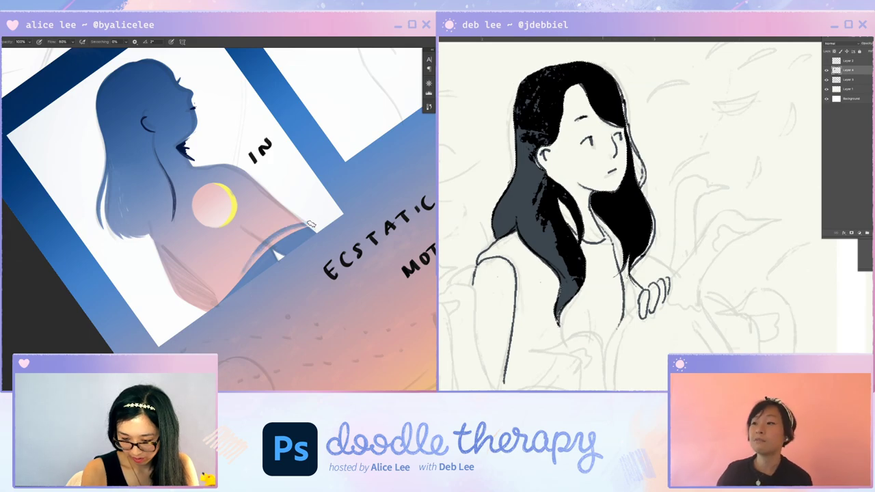
mouse_move(311, 224)
mouse_down()
mouse_move(252, 267)
mouse_move(294, 232)
mouse_move(245, 287)
mouse_move(313, 227)
mouse_move(270, 246)
mouse_move(314, 224)
mouse_move(245, 276)
mouse_move(264, 250)
mouse_move(217, 305)
mouse_up()
key(Escape)
key(ctrl+z)
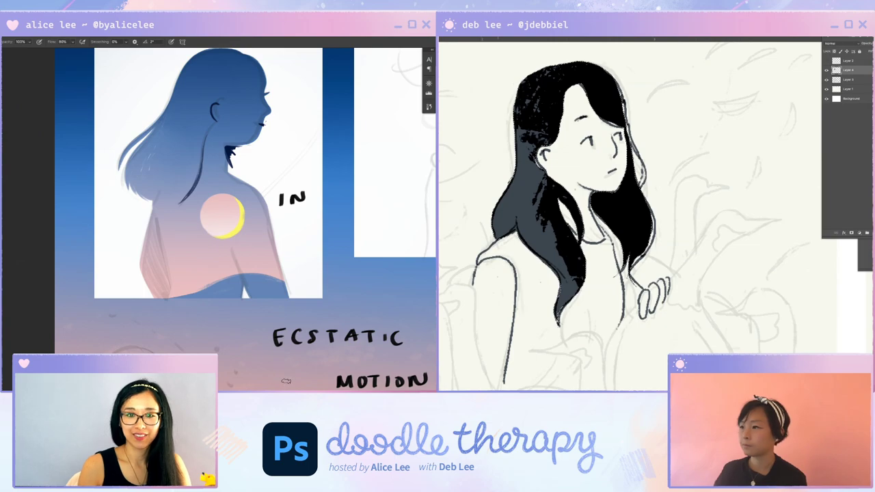
Extend the blue garment's upper edge to the left side of the figure's back with brush strokes
key(e)
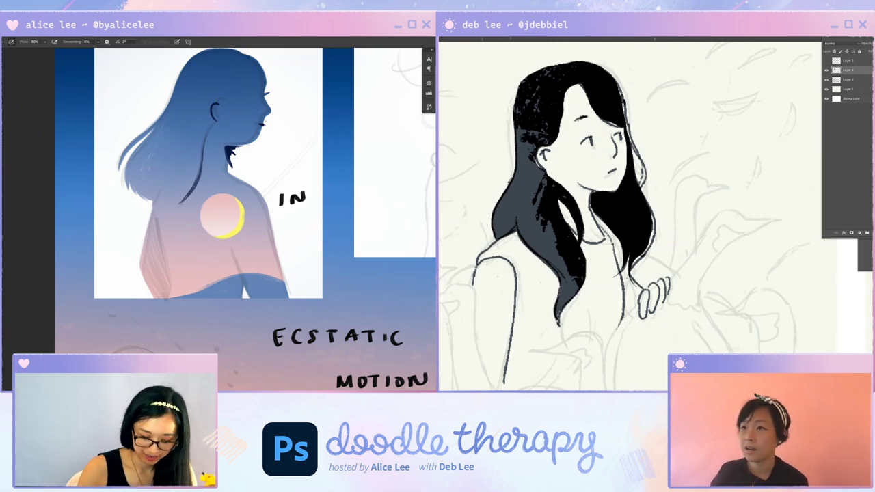
key(r)
drag(236, 324, 134, 307)
key(b)
drag(114, 223, 166, 275)
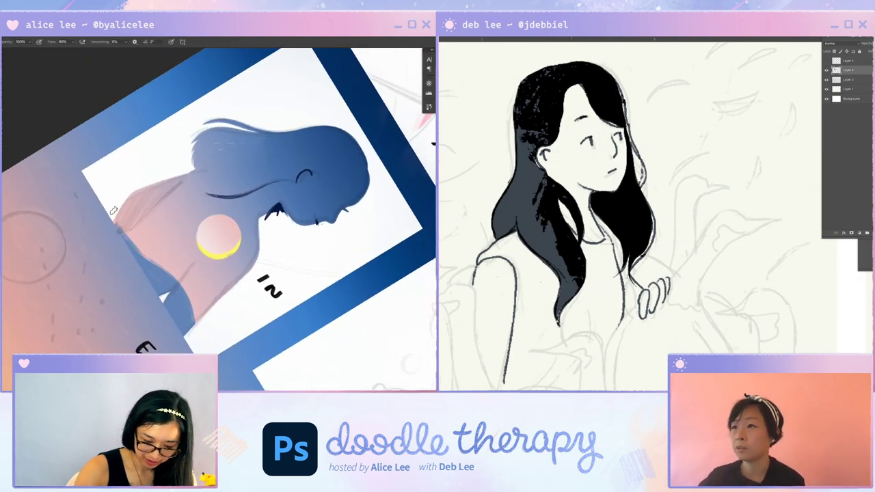
drag(115, 218, 164, 270)
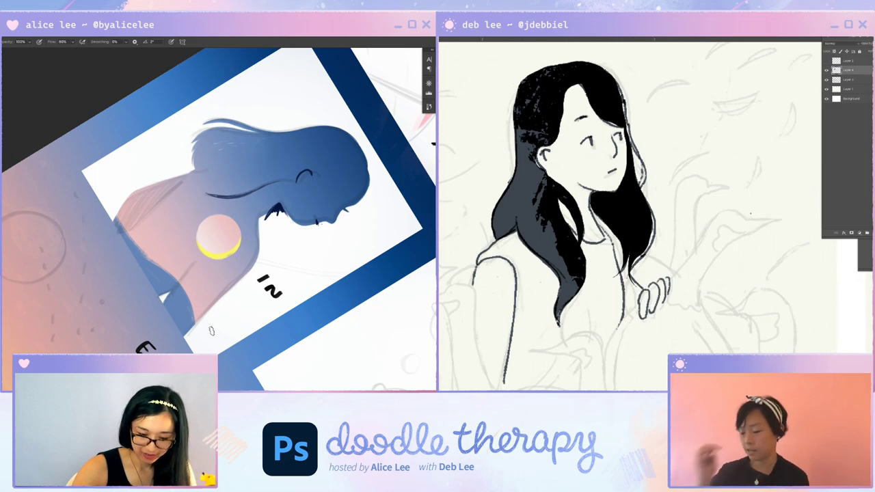
key(Escape)
key(r)
drag(297, 328, 337, 269)
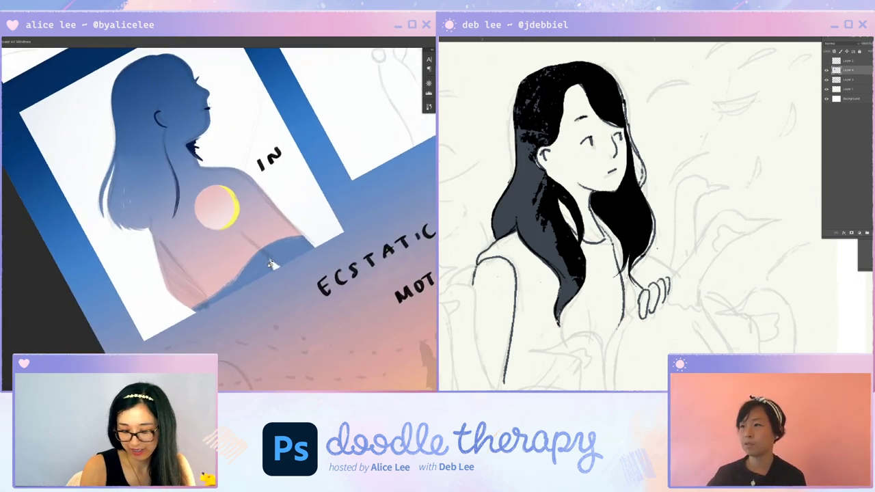
key(Escape)
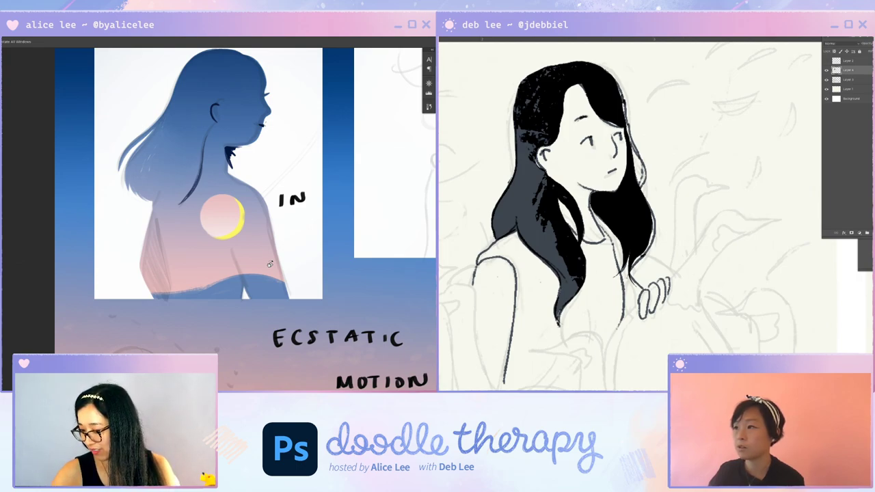
Draw a strand of fringe across the forehead of the girl in the line drawing
mouse_move(580, 84)
mouse_down()
mouse_move(587, 117)
mouse_move(617, 128)
mouse_up()
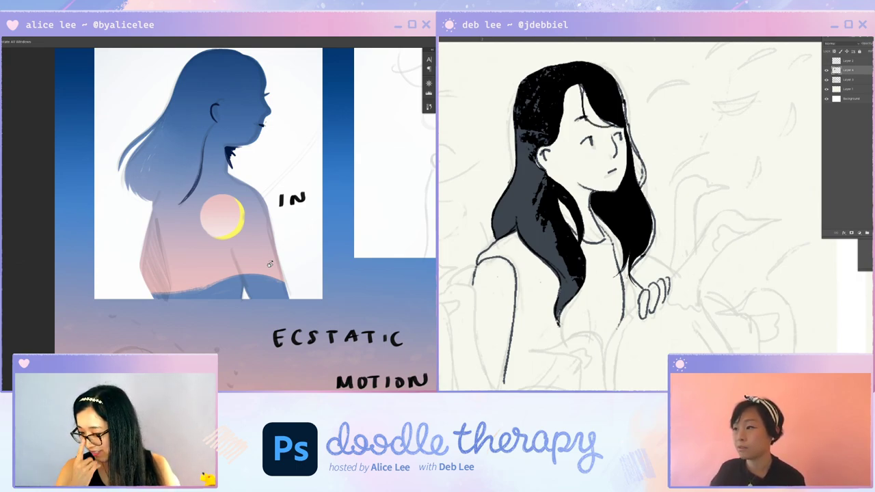
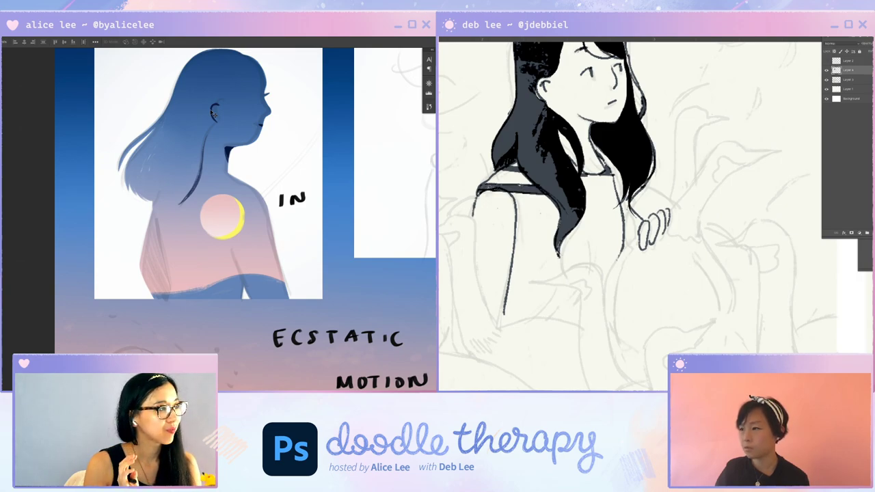
Move the pink circle slightly upward on the silhouetted figure's back
drag(224, 215, 231, 207)
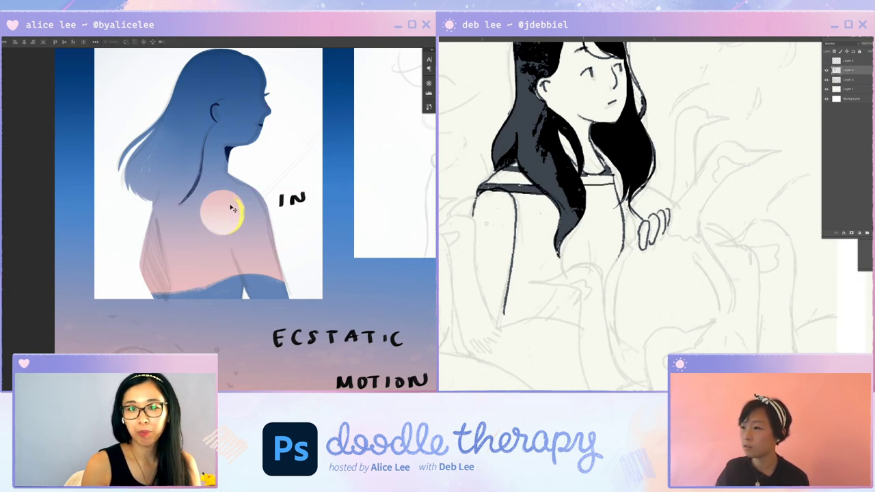
drag(231, 152, 201, 171)
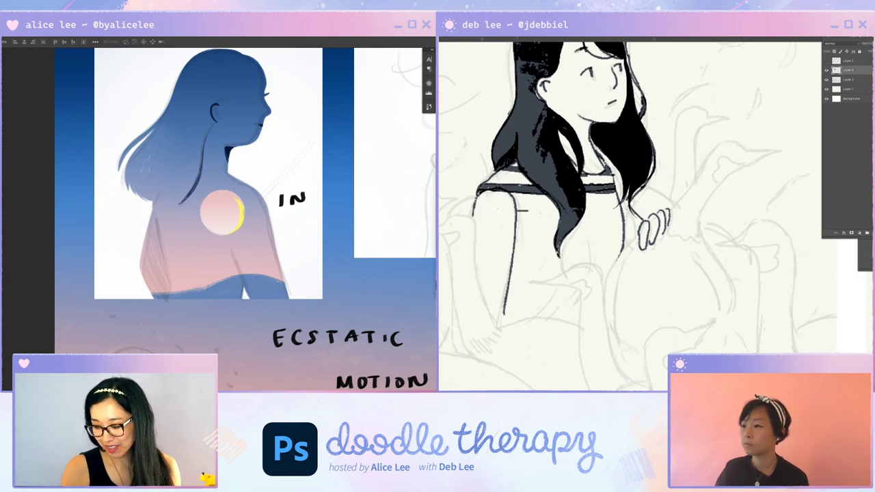
Draw a horizontal stripe line across the chest of the girl's shirt in the line drawing
drag(527, 211, 559, 208)
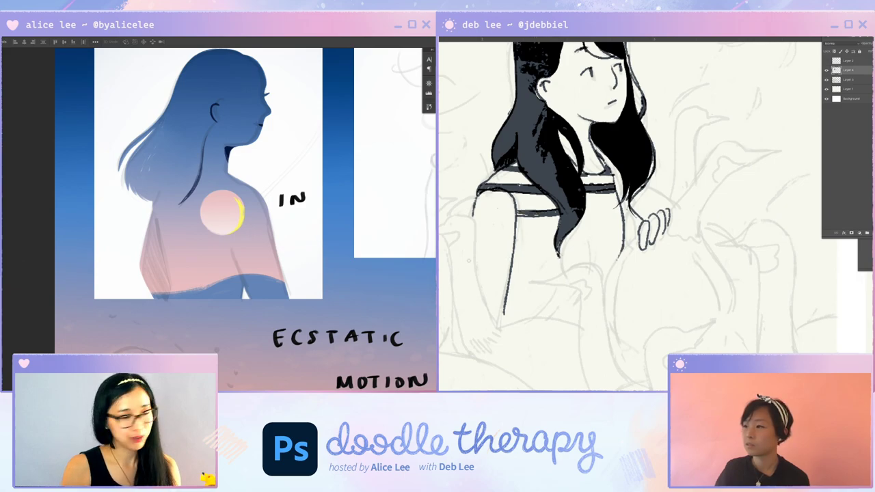
Show the brush presets and their options for importing and getting more brushes, and put them away again
drag(436, 179, 316, 168)
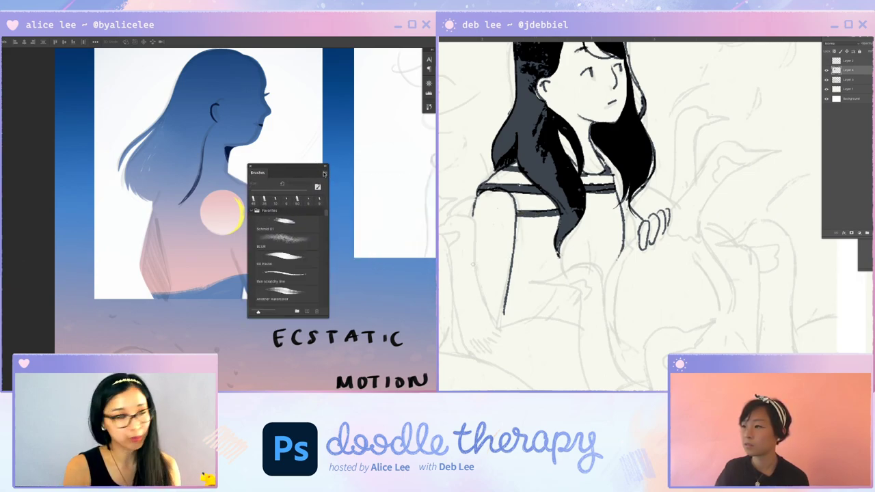
click(324, 173)
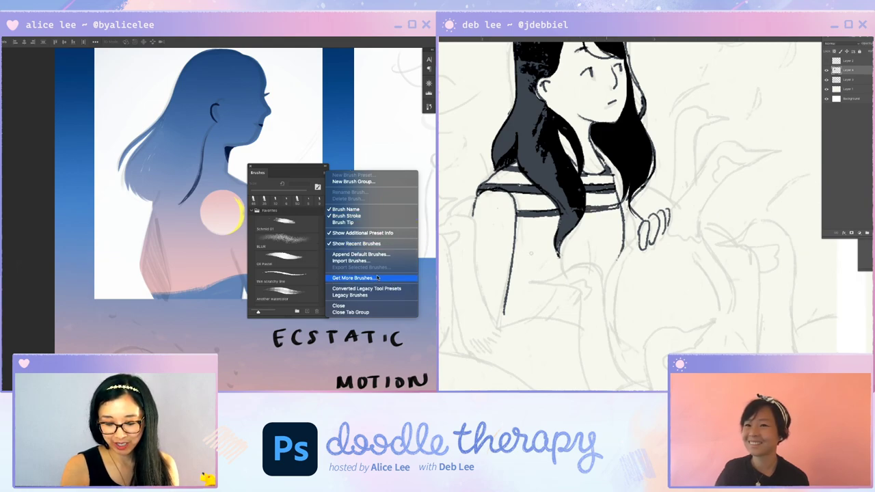
click(278, 165)
drag(277, 166, 436, 200)
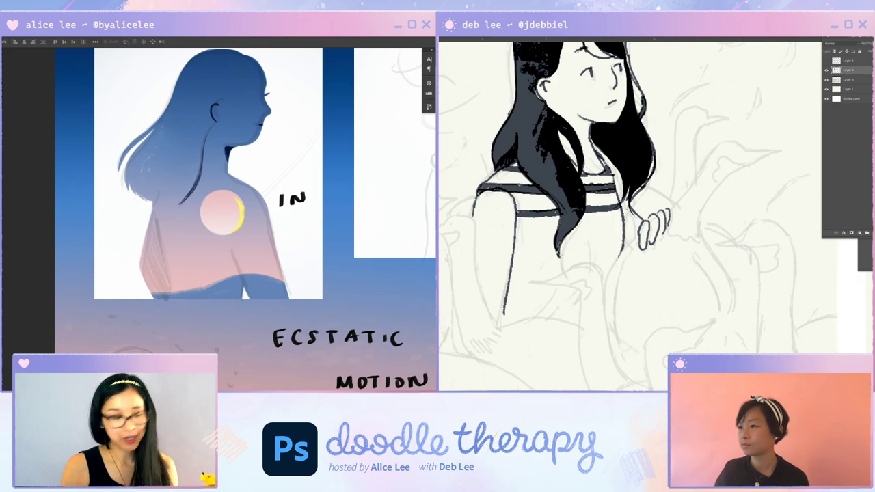
key(b)
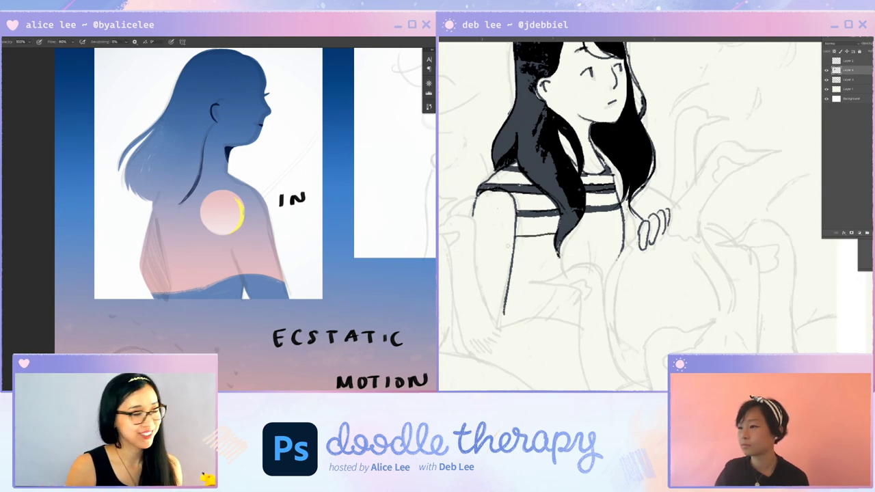
key(v)
key(b)
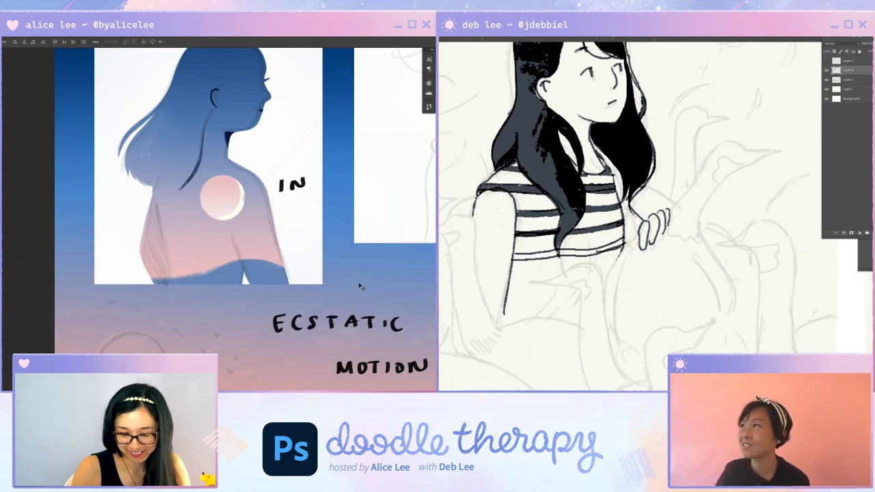
Tint the outer edge of the crescent on the silhouette's pink circle pale yellow with the Gradient tool
key(i)
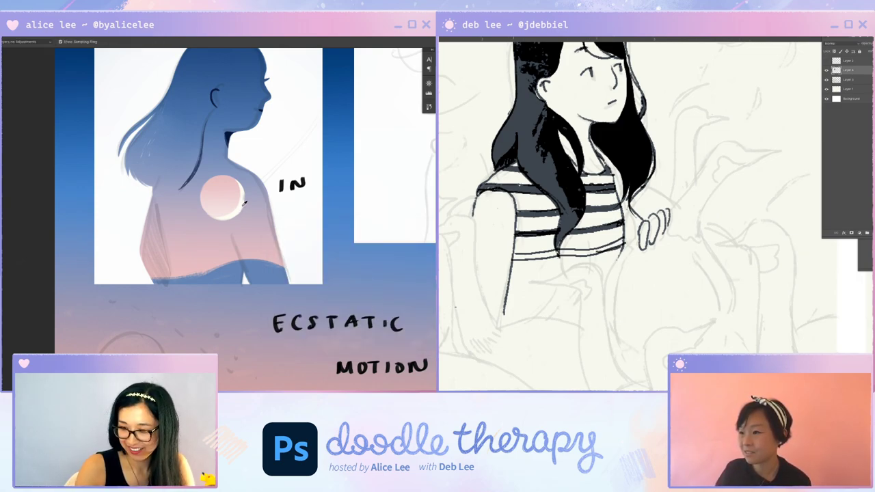
key(g)
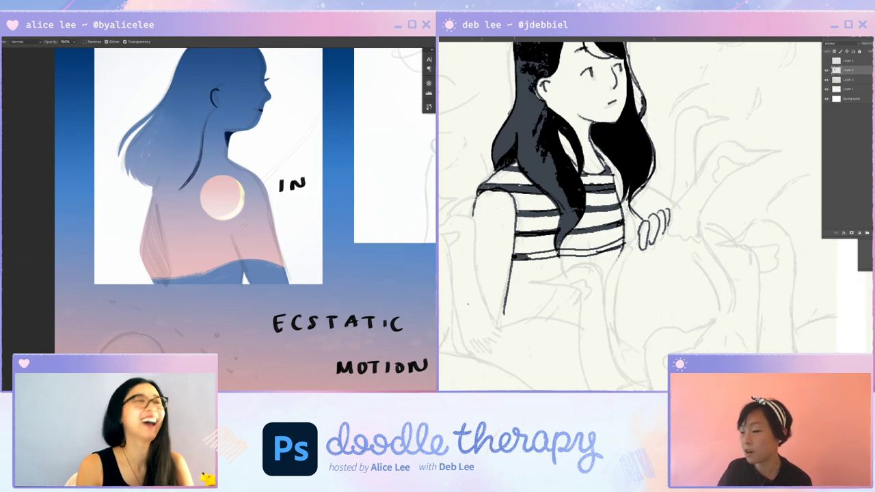
key(ctrl+z)
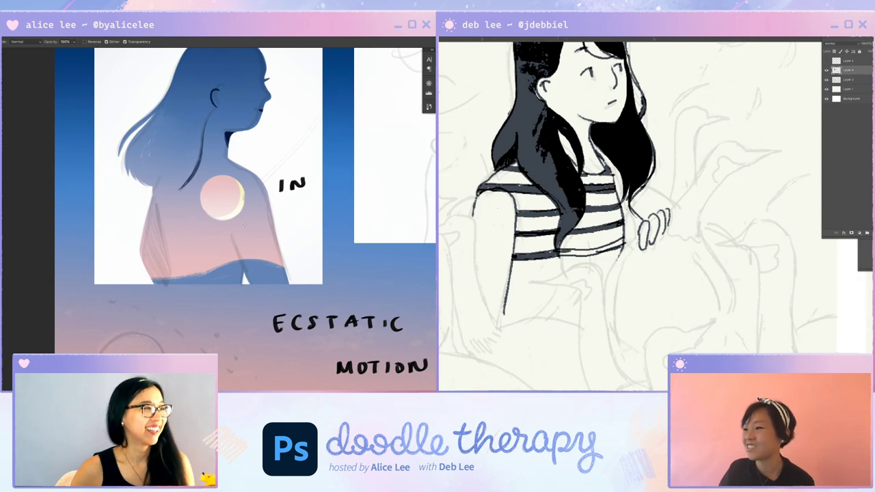
Fill in the dark stripe across the lower chest of the girl's shirt
drag(551, 254, 605, 250)
drag(435, 186, 348, 155)
drag(600, 249, 621, 243)
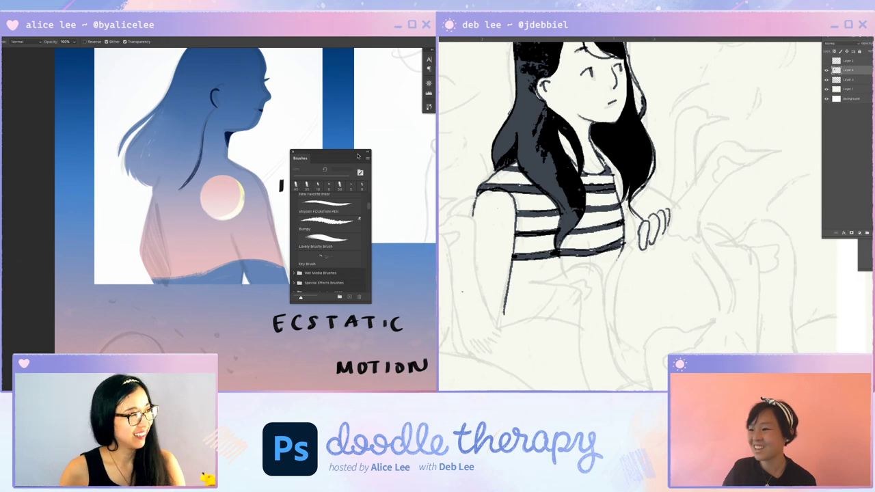
Browse the brush presets in the comic file, and ink the next stripe down on the girl's shirt
scroll(323, 242, down, 1)
scroll(319, 232, up, 3)
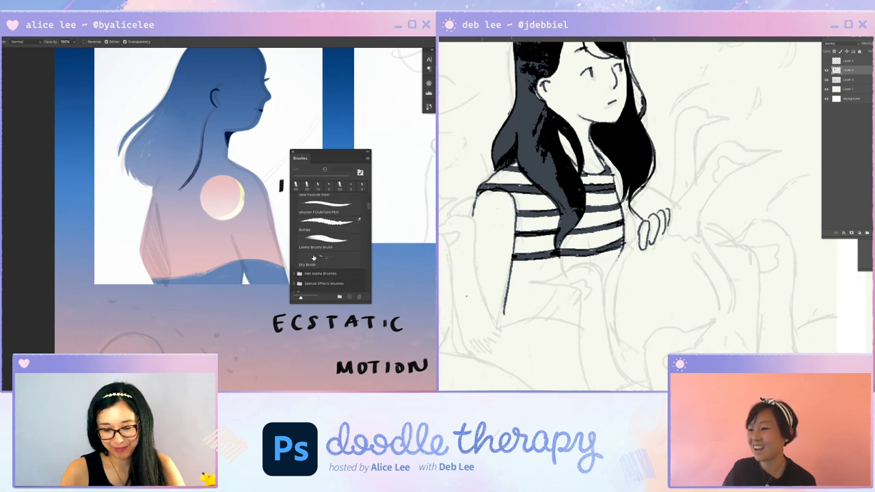
mouse_move(510, 276)
mouse_down()
mouse_move(563, 272)
mouse_move(521, 281)
mouse_up()
scroll(307, 251, up, 3)
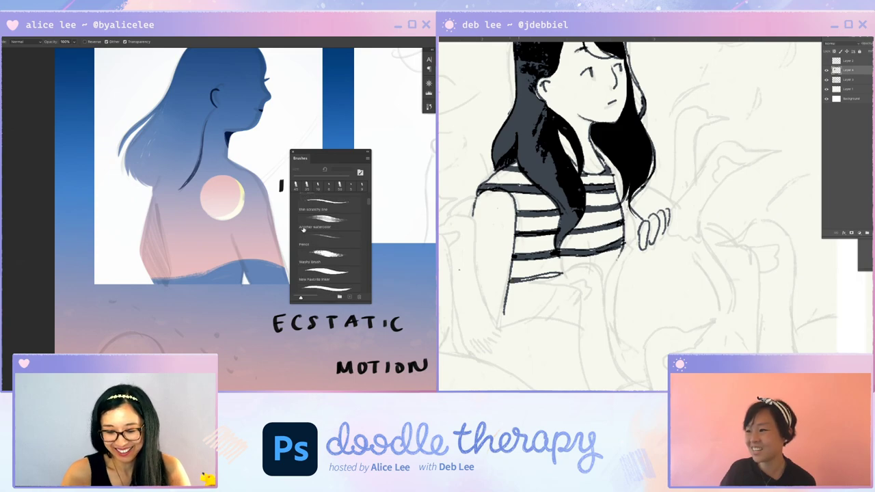
drag(595, 268, 615, 268)
scroll(316, 228, up, 3)
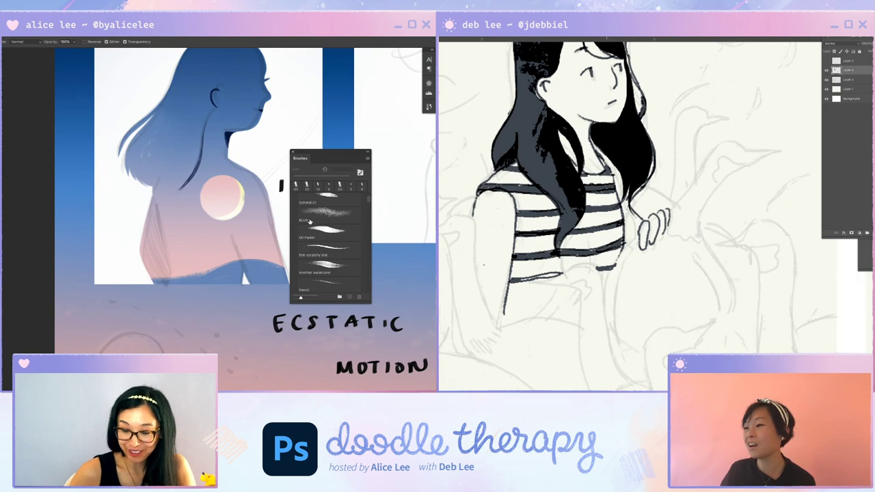
scroll(309, 221, down, 10)
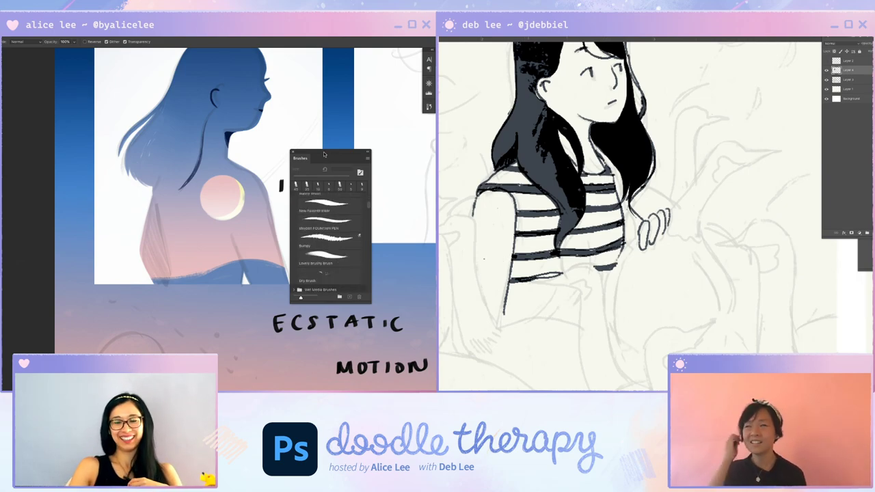
drag(510, 279, 557, 274)
click(293, 152)
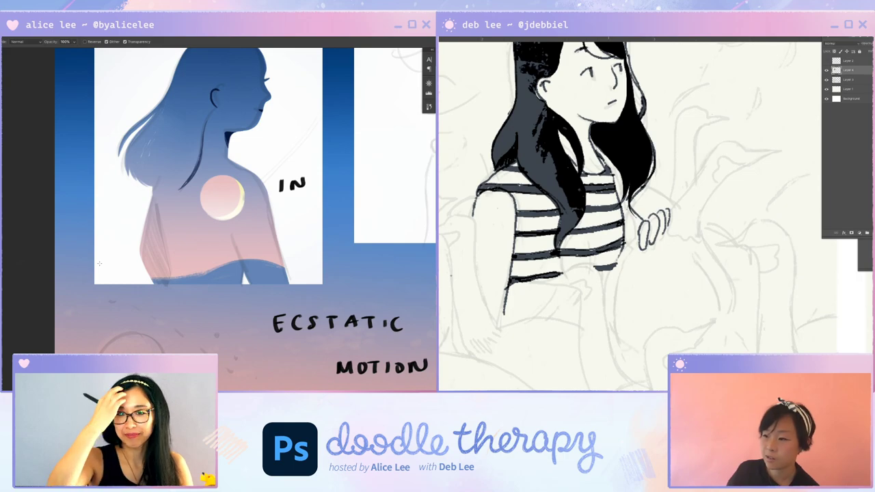
Outline another stripe near the waist of the girl's shirt with two parallel lines
key(v)
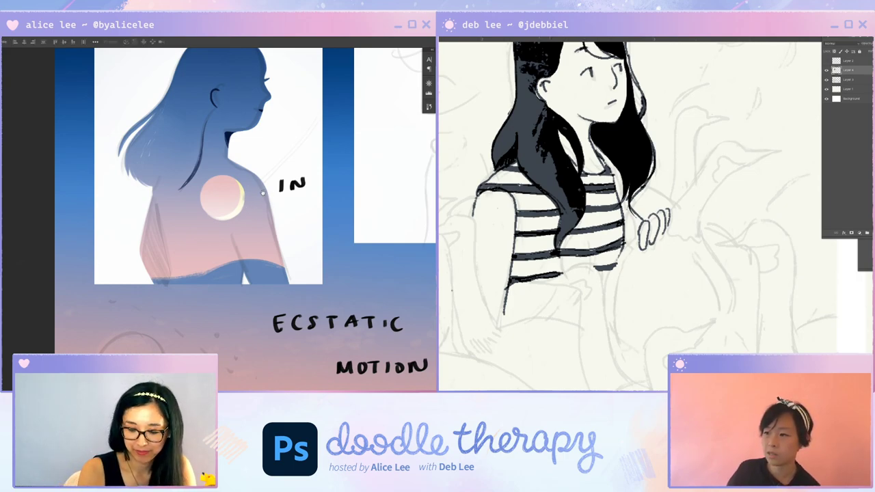
drag(263, 191, 296, 238)
drag(507, 300, 560, 289)
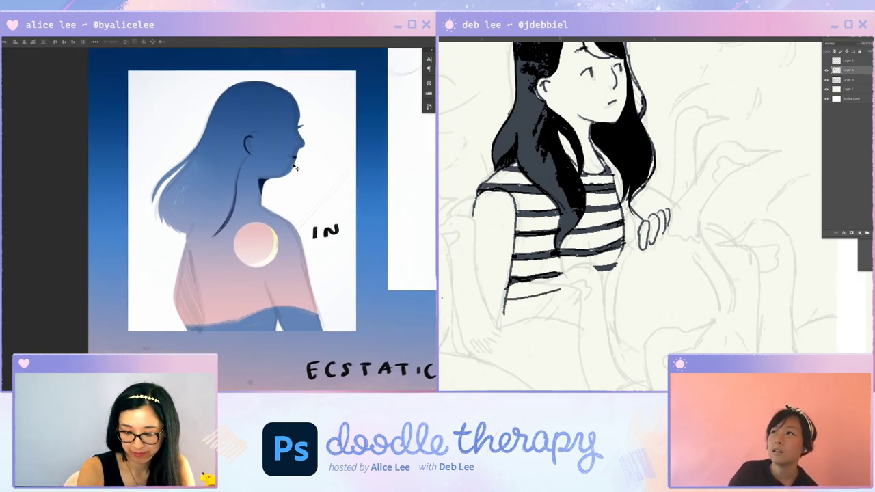
drag(294, 164, 304, 159)
key(ctrl+z)
drag(507, 305, 559, 293)
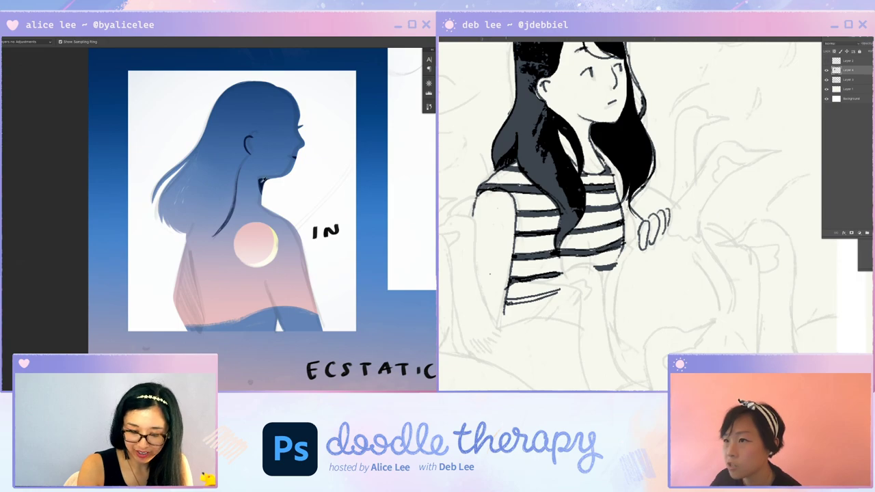
Paint the silhouette's rear arm solid dark blue from the shoulder down to the garment
key(b)
drag(183, 240, 195, 301)
key(ctrl+z)
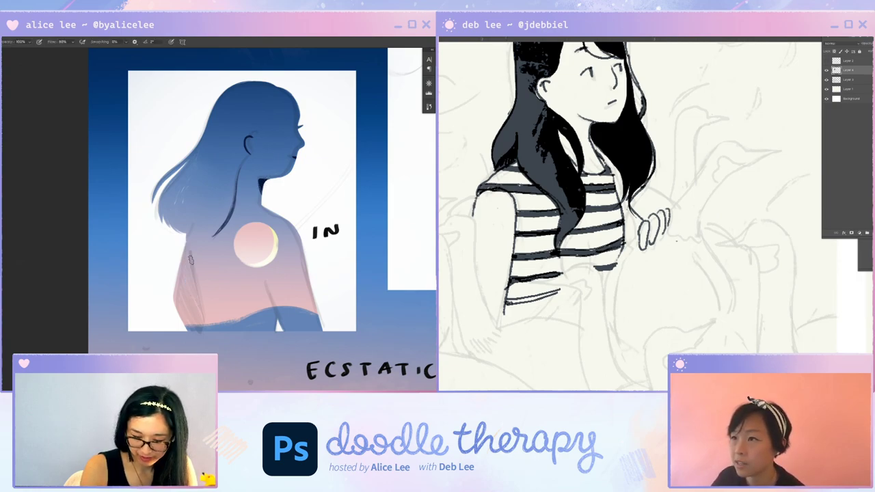
mouse_move(186, 236)
mouse_down()
mouse_move(195, 332)
mouse_move(183, 260)
mouse_move(193, 283)
mouse_up()
scroll(630, 216, up, 1)
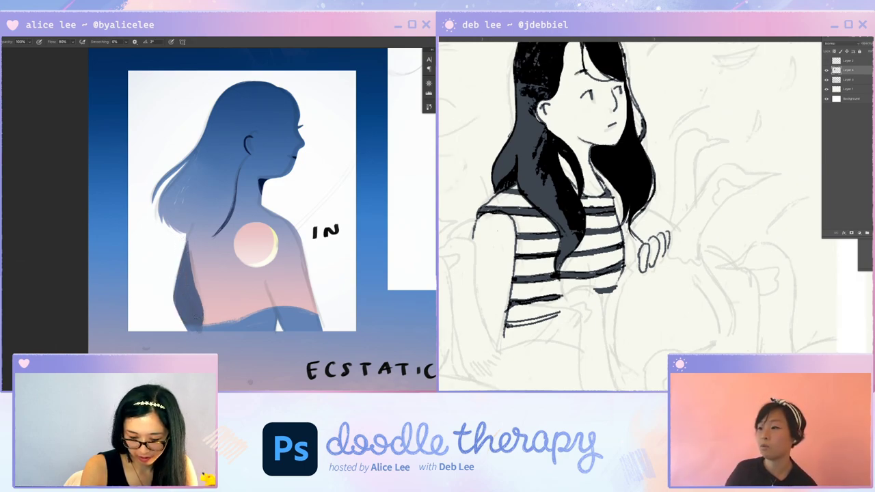
drag(187, 234, 198, 329)
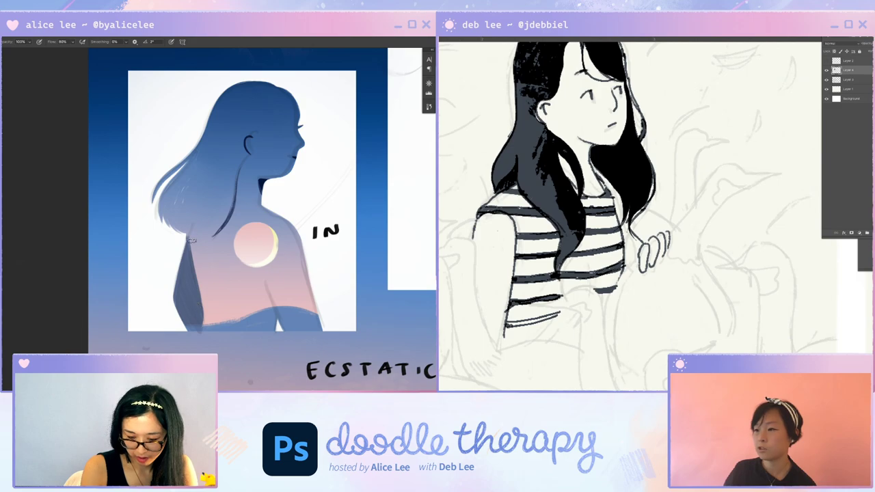
drag(189, 234, 200, 302)
drag(196, 266, 200, 298)
Erase the excess dark paint where the silhouette's arm meets the ends of the hair
key(e)
drag(194, 227, 189, 237)
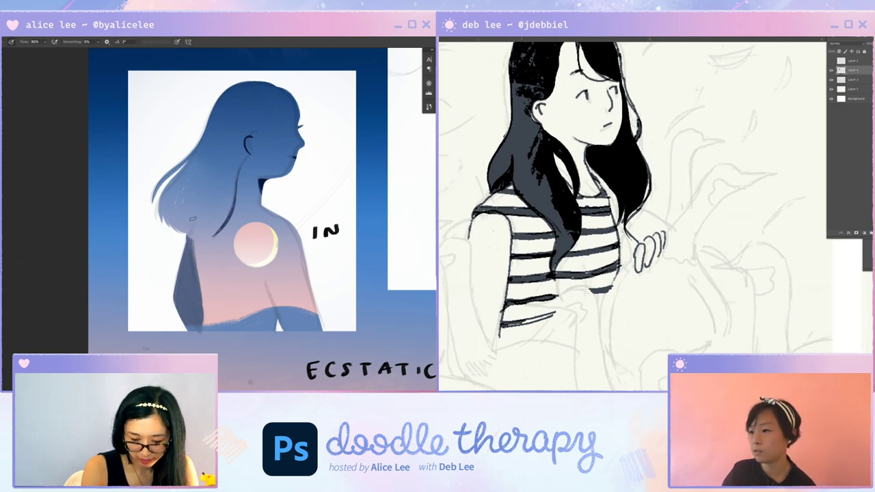
key(b)
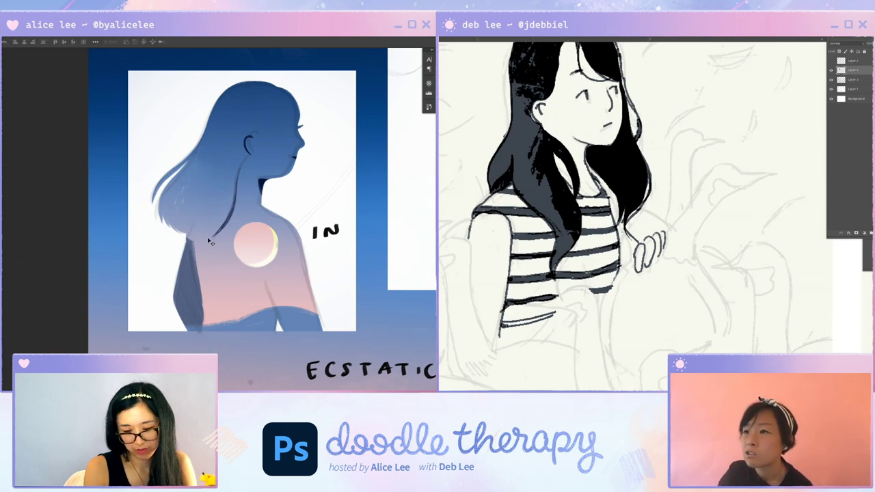
key(m)
key(l)
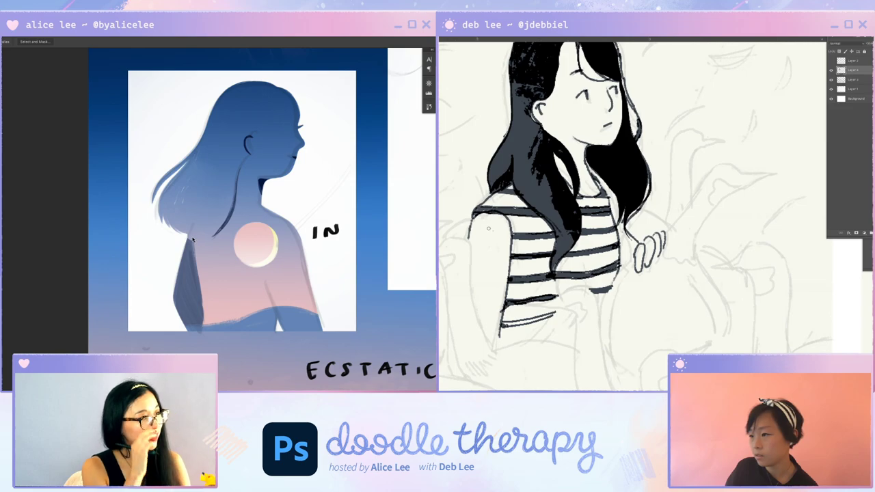
Fill in the lowest stripe of the girl's shirt and add a short ink mark at the edge of her upper arm
drag(504, 324, 561, 315)
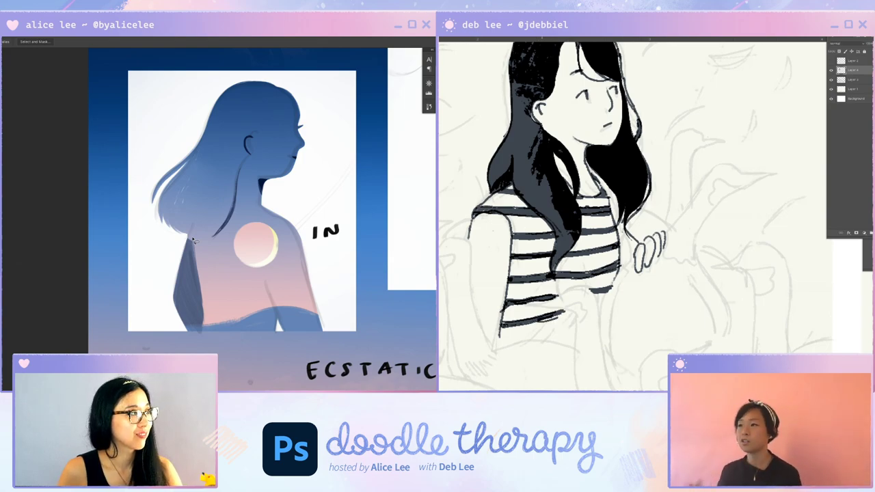
key(b)
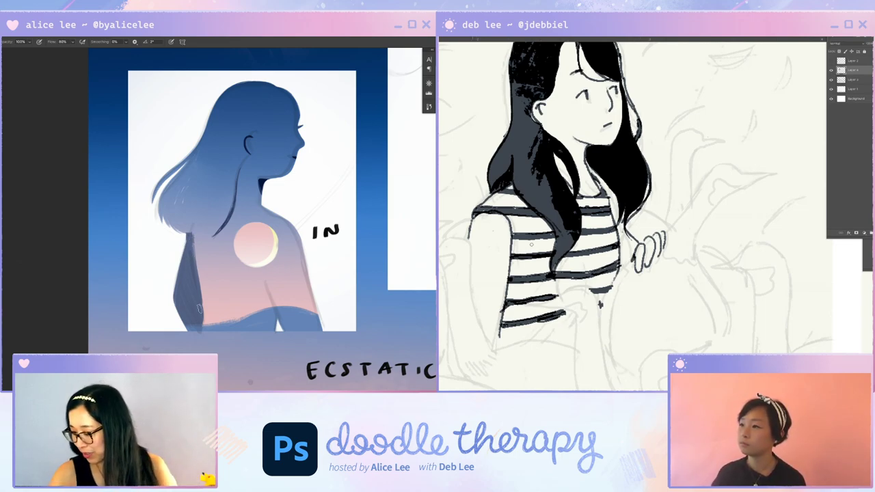
drag(469, 234, 465, 238)
scroll(635, 215, up, 5)
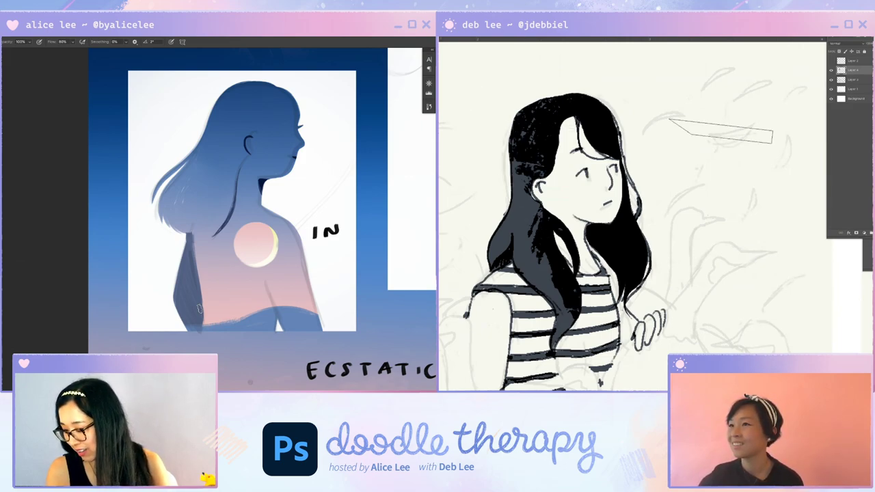
click(721, 131)
key(ctrl+z)
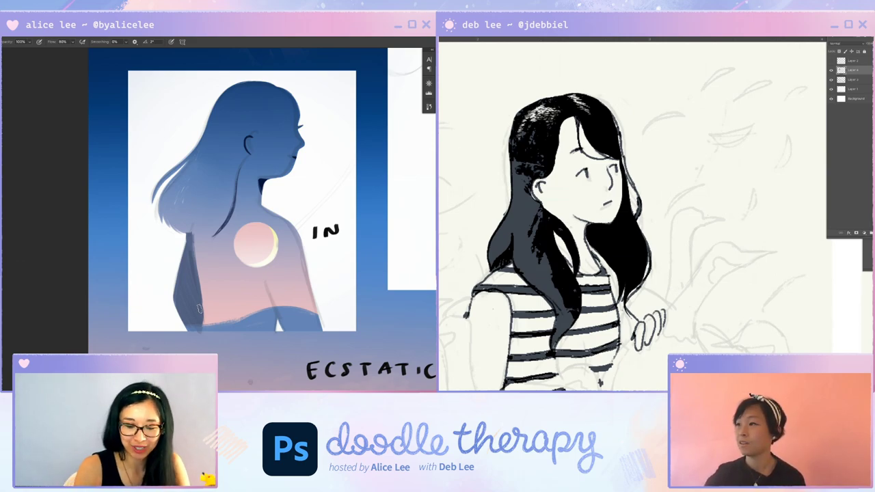
Sample a colour from the silhouette's back and brush along the outer edge of the dark arm
key(l)
key(i)
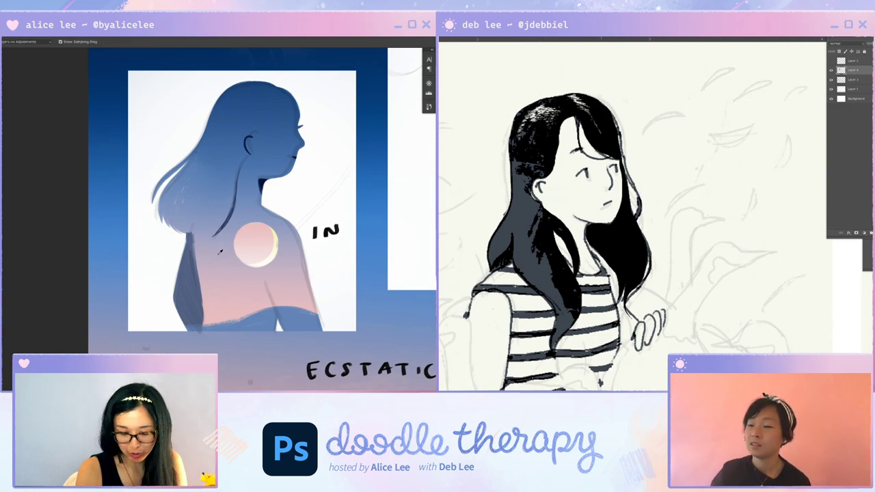
click(219, 251)
key(b)
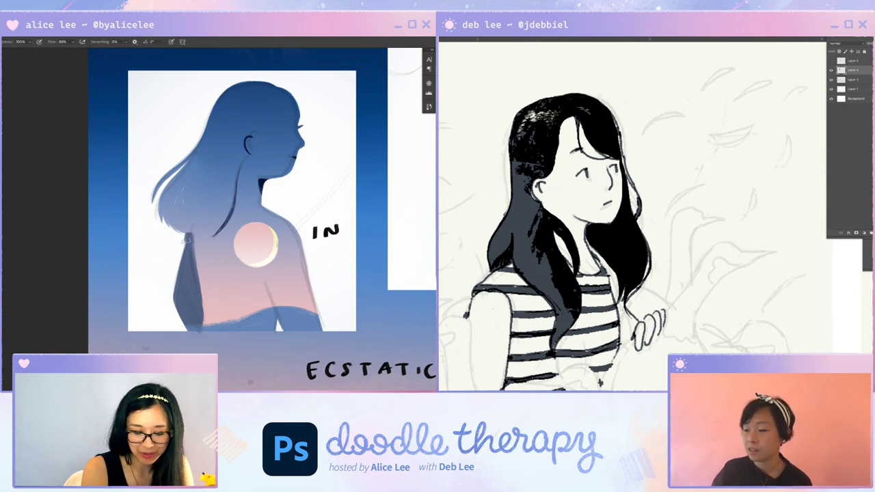
drag(186, 236, 173, 298)
key(v)
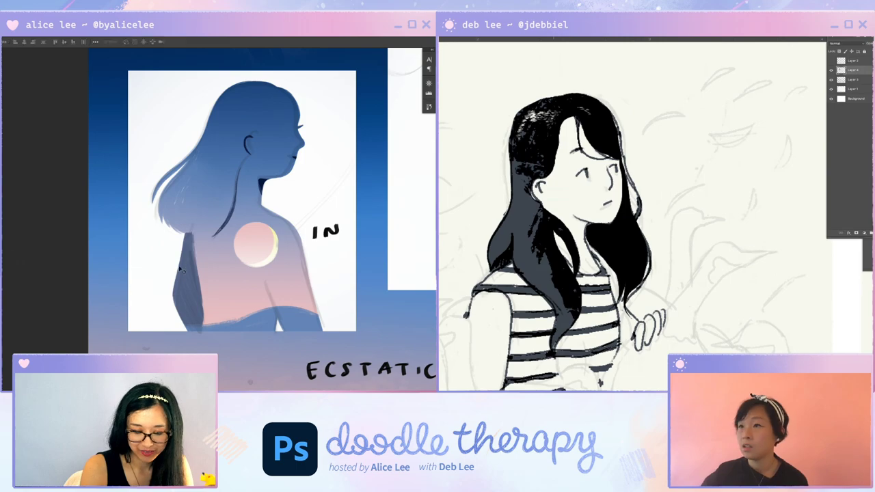
key(b)
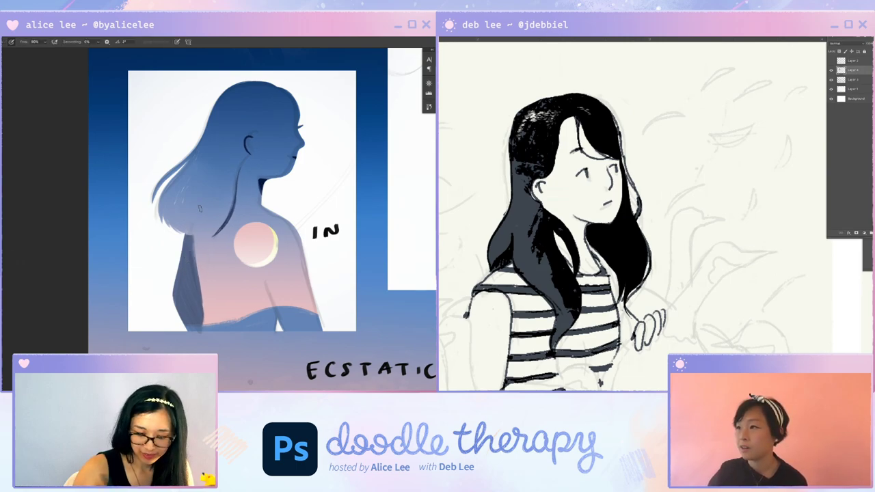
Try shifting the silhouette's dark arm slightly while viewing the whole comic page
key(ctrl+minus)
key(ctrl+minus)
key(ctrl+minus)
key(v)
drag(194, 237, 199, 239)
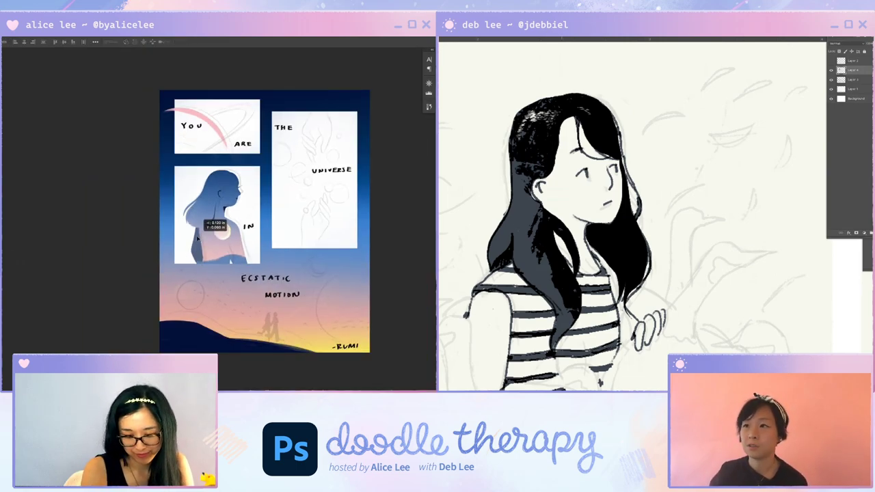
Try selecting the silhouette's arm with the Magic Wand and filling it with the foreground colour
key(w)
click(200, 236)
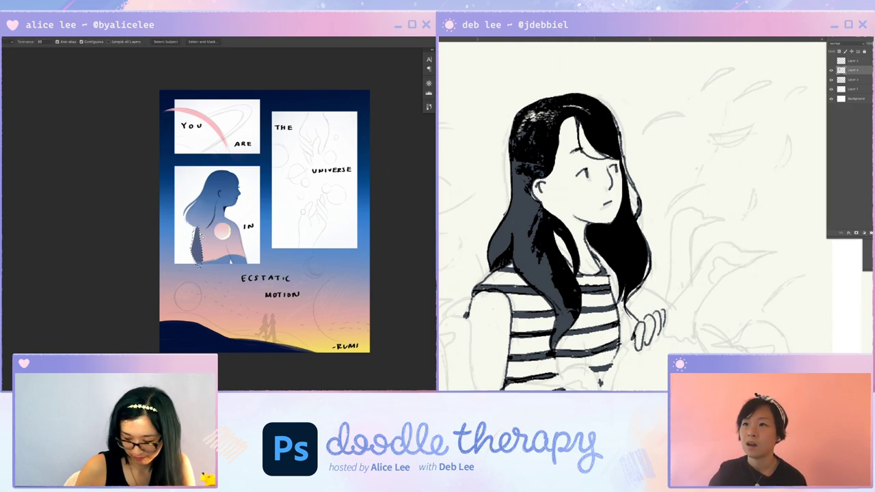
key(alt+BackSpace)
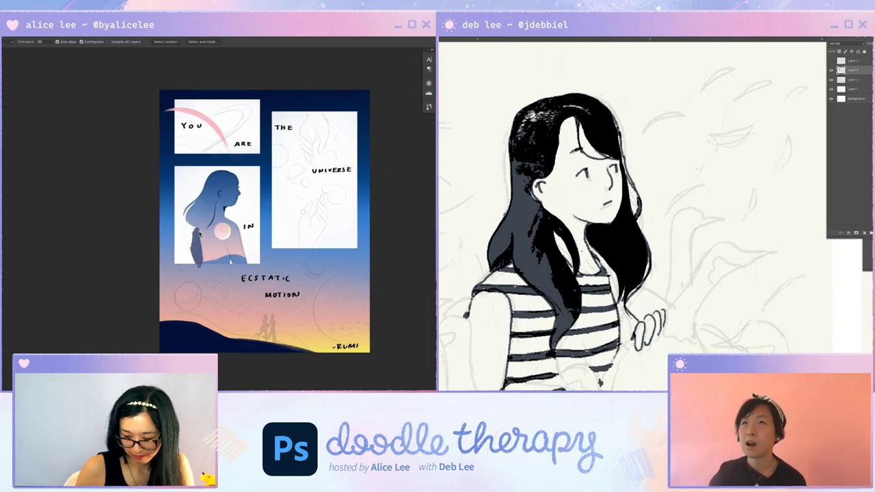
key(ctrl+z)
key(ctrl+shift+z)
key(ctrl+z)
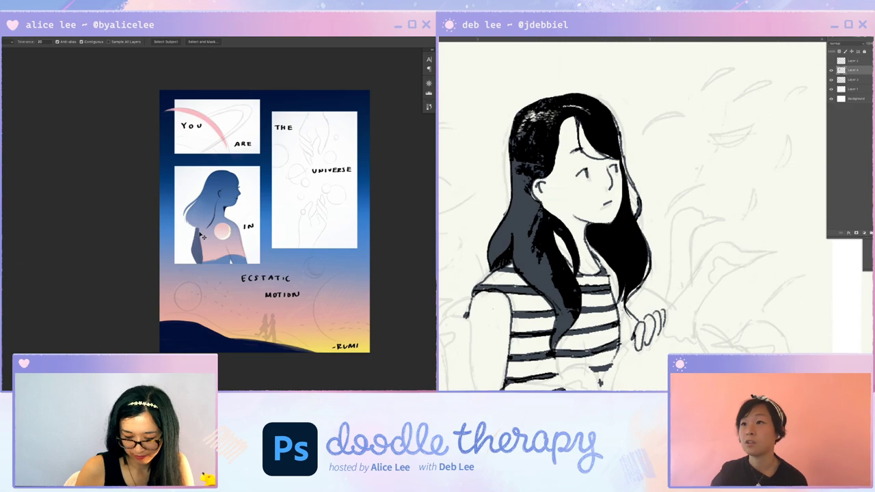
Lighten the dark shading on the silhouette's arm so the gradient shows through
key(v)
scroll(202, 235, up, 1)
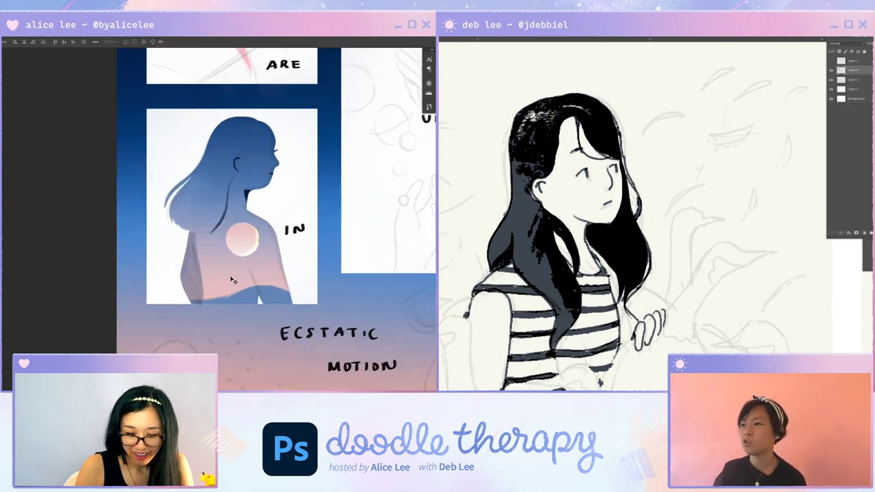
key(b)
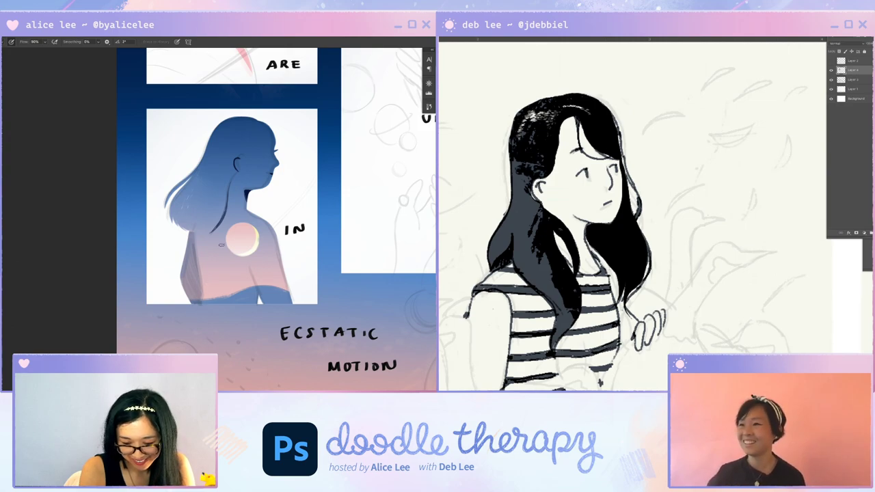
Brush a short dark crease on the silhouette's lower back, just above the gap beside the far arm
key(v)
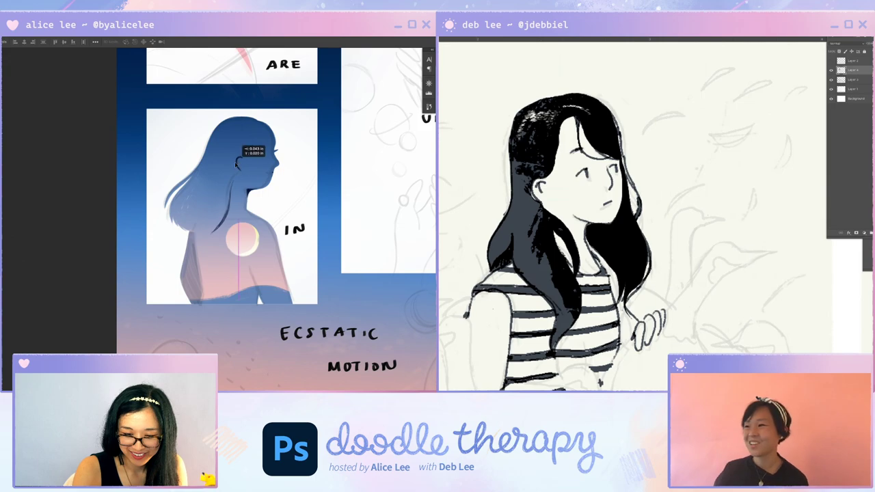
key(i)
key(b)
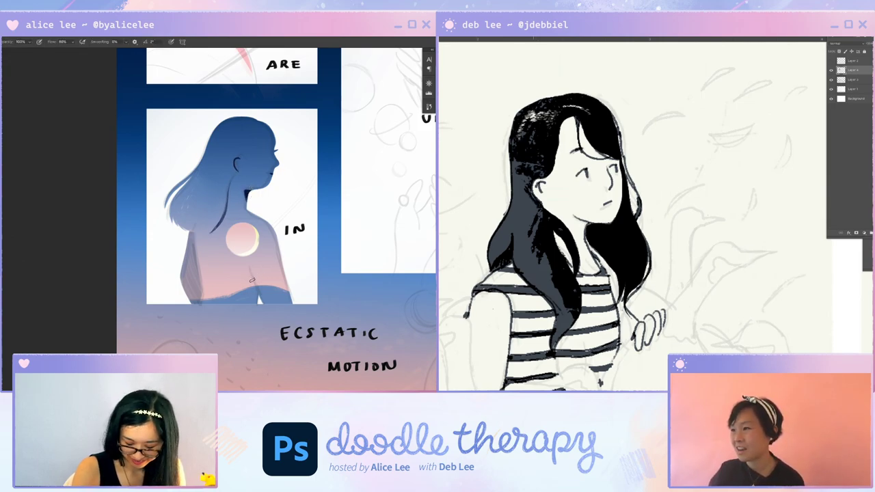
drag(250, 272, 260, 298)
key(ctrl+z)
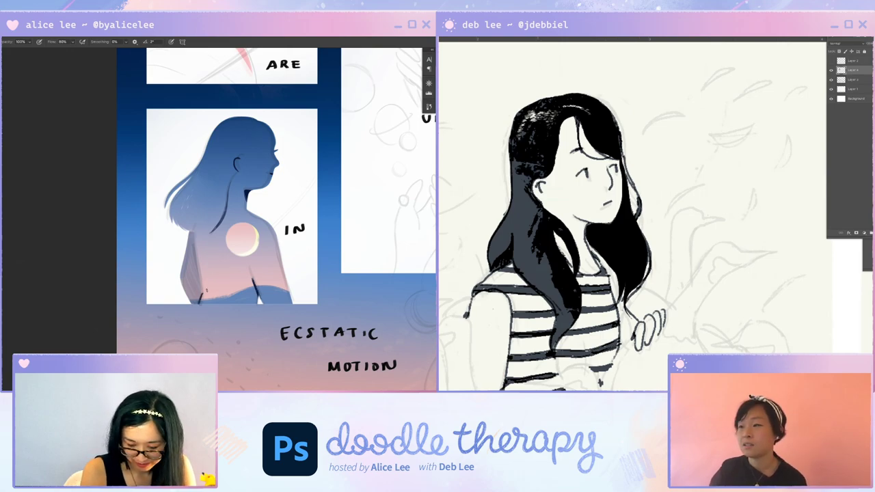
Repaint the dark gap between the silhouette's lower back and far arm and trim its edges with the Eraser
key(v)
drag(191, 247, 197, 253)
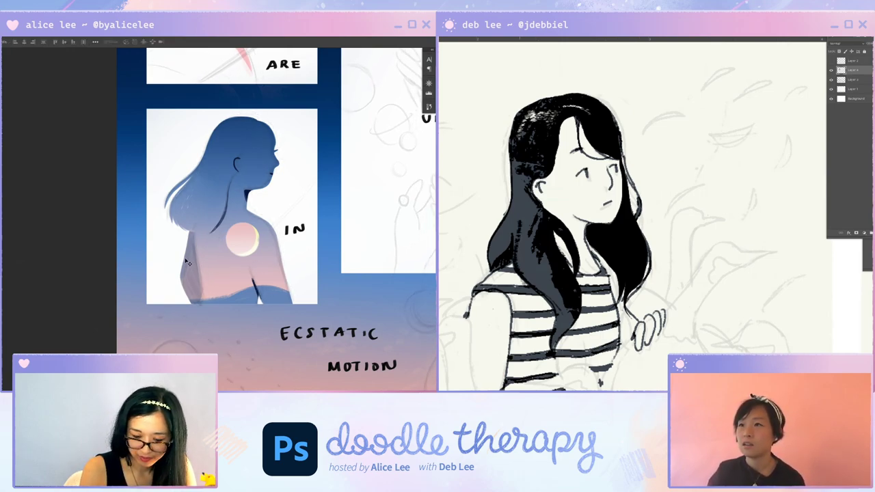
key(b)
mouse_move(250, 270)
mouse_down()
mouse_move(257, 302)
mouse_move(249, 303)
mouse_move(250, 290)
mouse_move(264, 299)
mouse_up()
key(e)
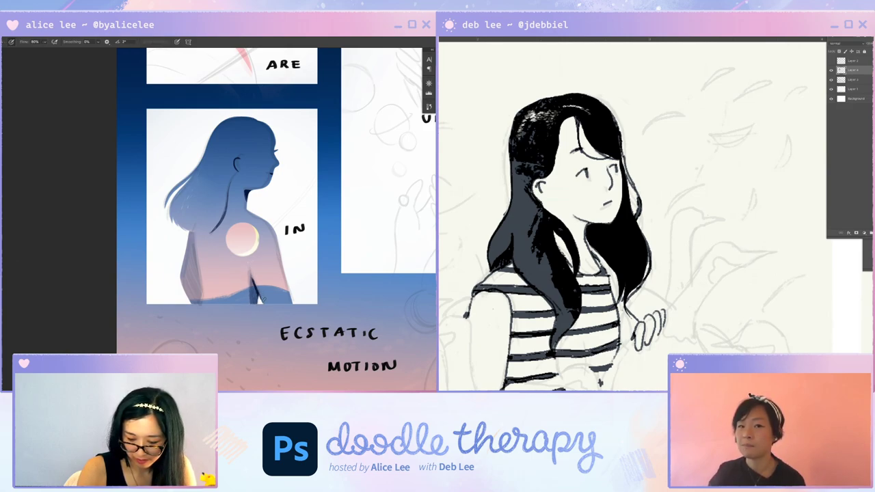
drag(250, 265, 254, 309)
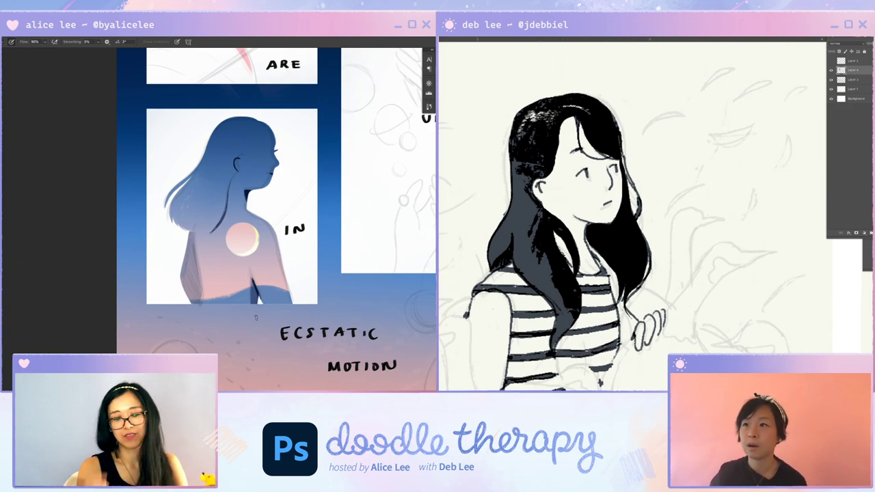
Clean up the streaky shading on the silhouette's near arm using a Lasso selection
key(v)
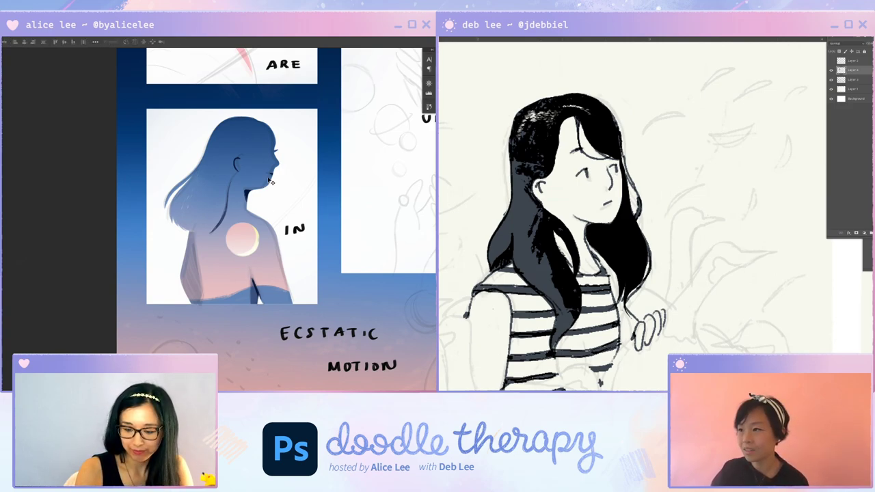
key(l)
mouse_move(319, 164)
mouse_down()
mouse_move(309, 123)
mouse_move(182, 146)
mouse_move(227, 337)
mouse_move(322, 166)
mouse_up()
click(433, 386)
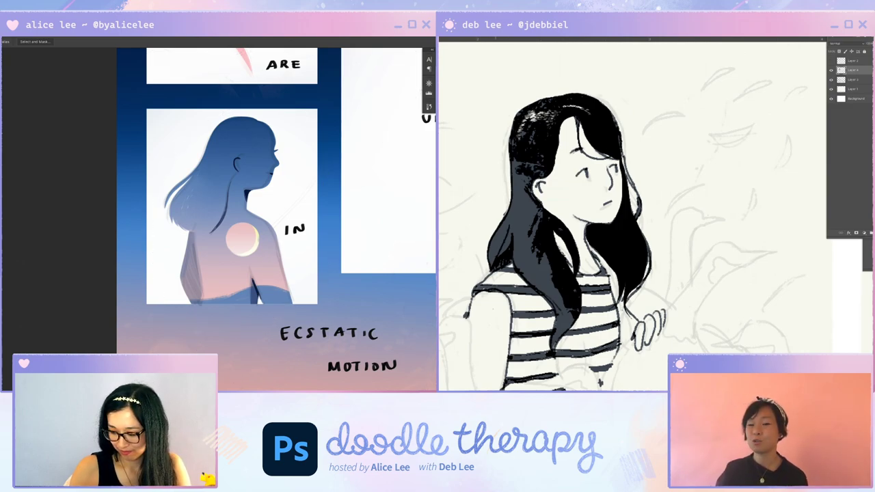
key(ctrl+i)
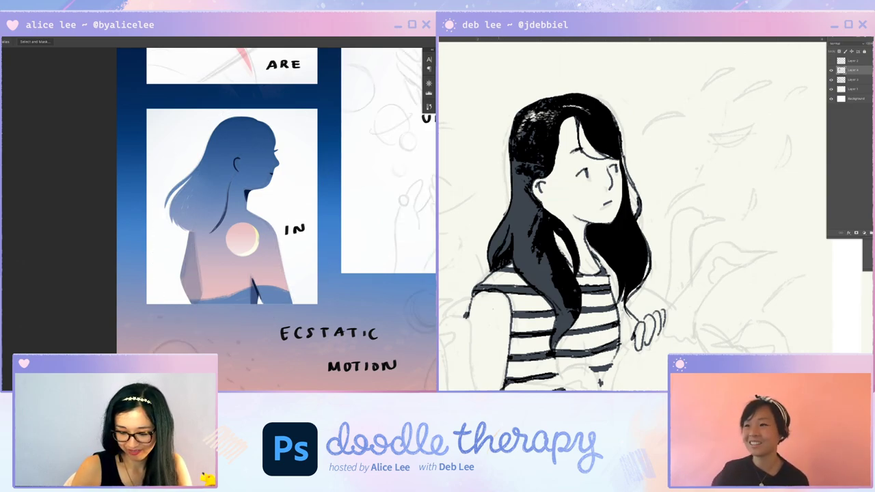
Darken the near arm's shading to a flat muted blue and brush the same tone into the gap beside the far arm
key(v)
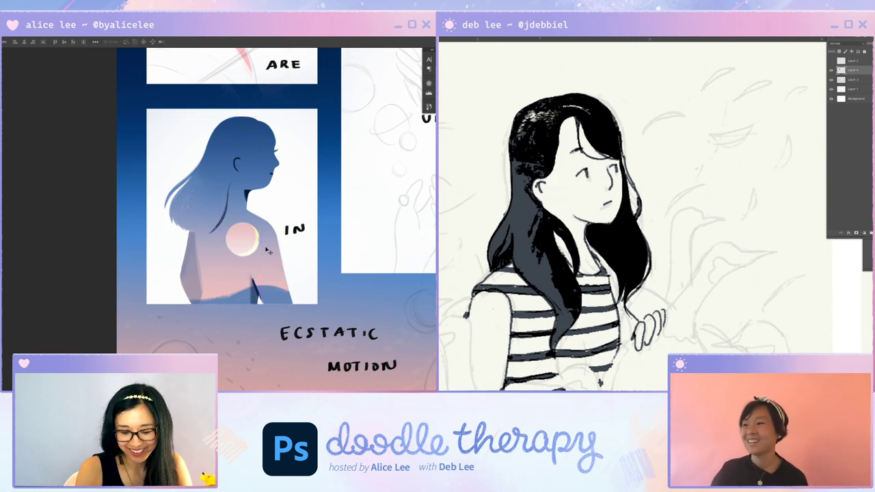
key(i)
click(190, 268)
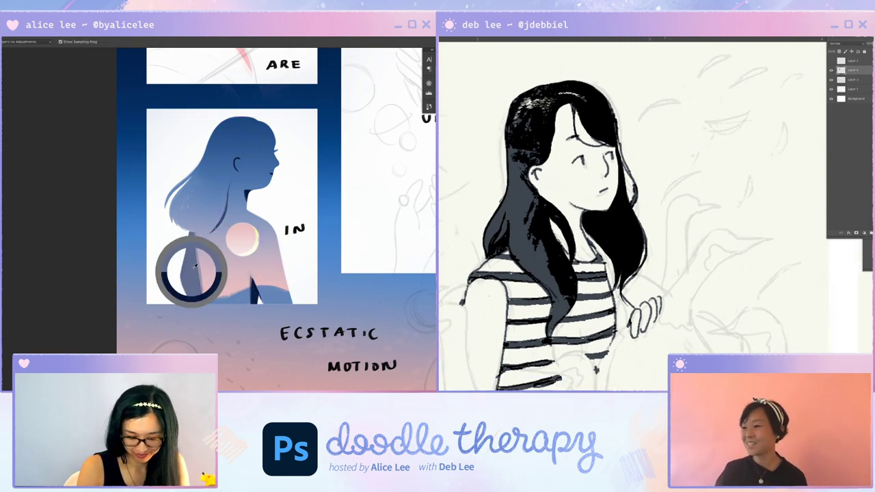
scroll(632, 216, down, 1)
key(b)
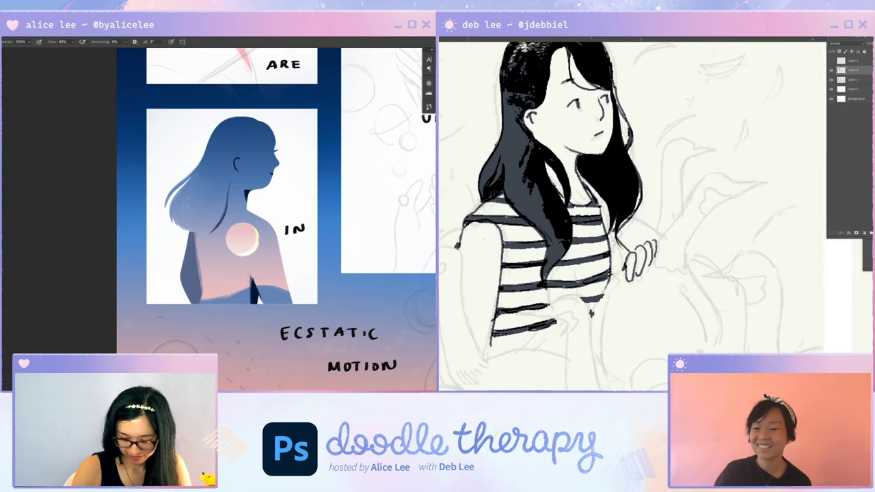
drag(252, 281, 259, 297)
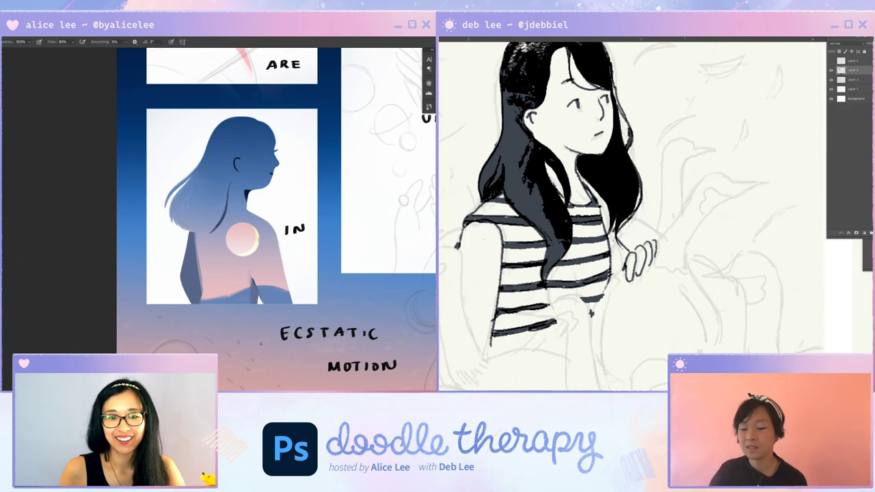
Ink the goose's neck, head, beak and cheek patch above the girl's hand, and touch up the silhouette's gap tip
scroll(632, 216, up, 2)
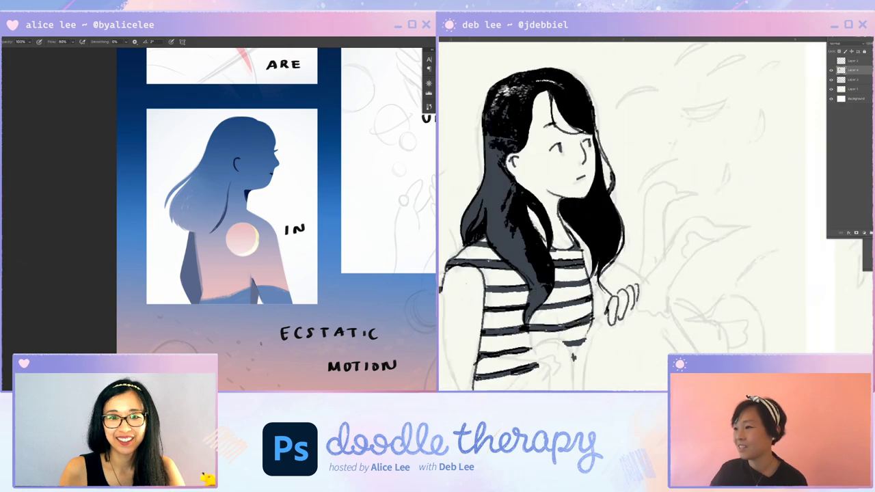
mouse_move(638, 284)
mouse_down()
mouse_move(683, 230)
mouse_move(705, 219)
mouse_move(740, 226)
mouse_move(711, 234)
mouse_move(692, 257)
mouse_move(664, 312)
mouse_up()
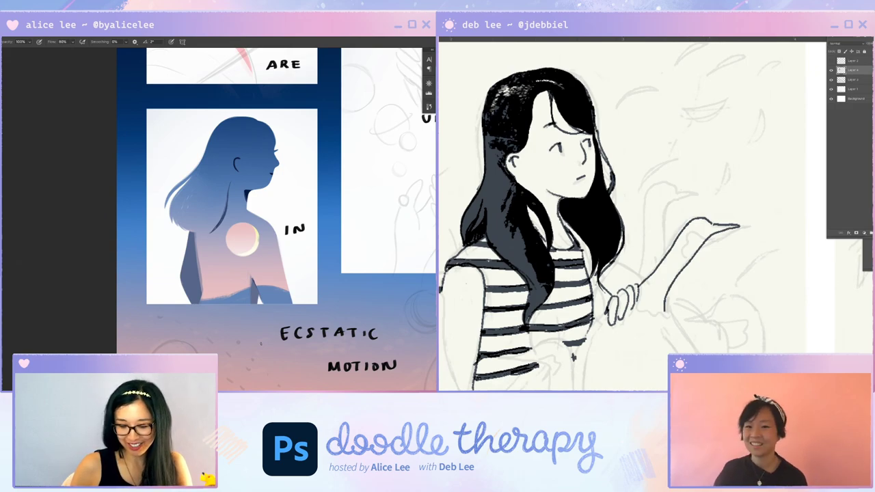
mouse_move(707, 236)
mouse_down()
mouse_move(694, 228)
mouse_move(687, 251)
mouse_up()
mouse_move(251, 281)
mouse_down()
mouse_move(245, 302)
mouse_move(248, 290)
mouse_up()
key(e)
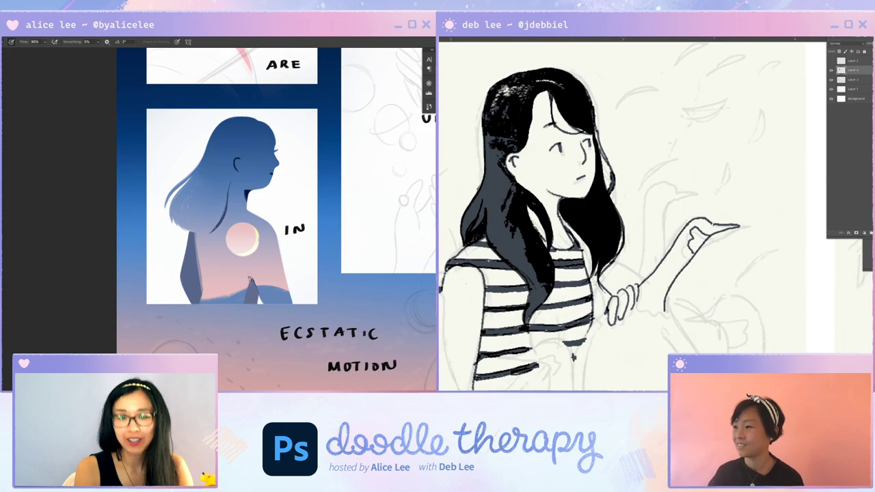
drag(712, 225, 707, 234)
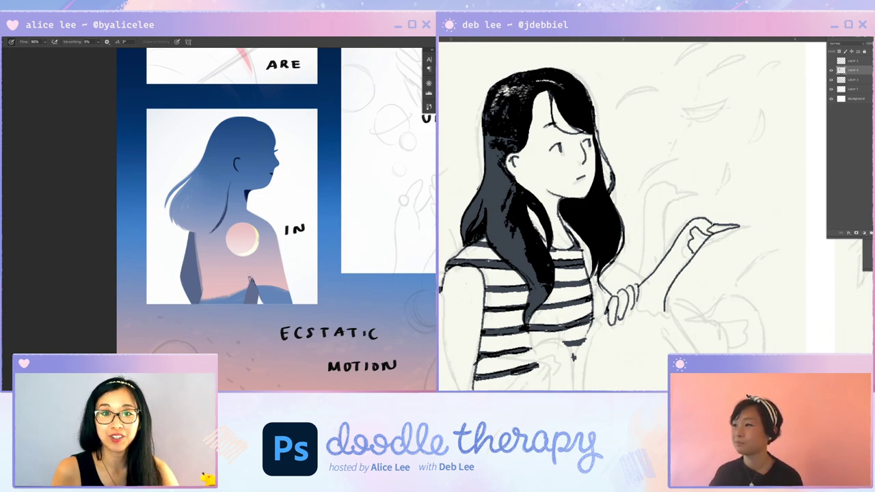
drag(683, 267, 699, 232)
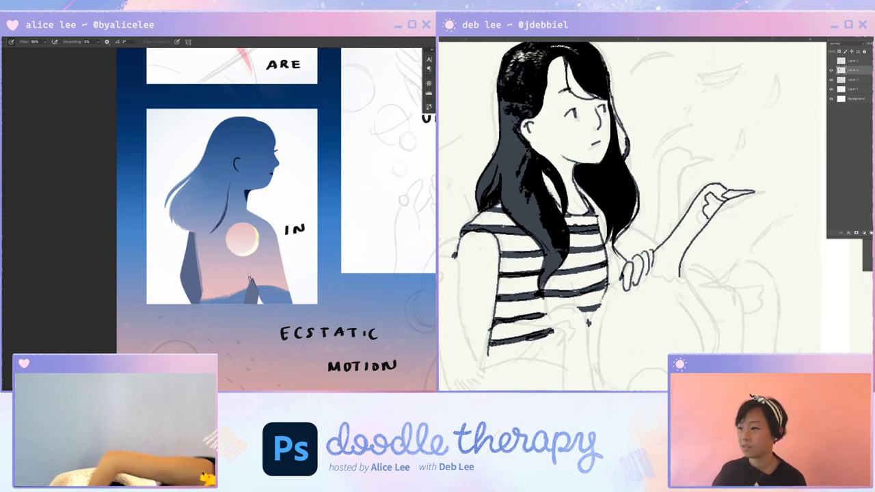
Ink the goose's round body outline below the girl's hand and add dark strokes across the base of its neck
drag(683, 232, 663, 213)
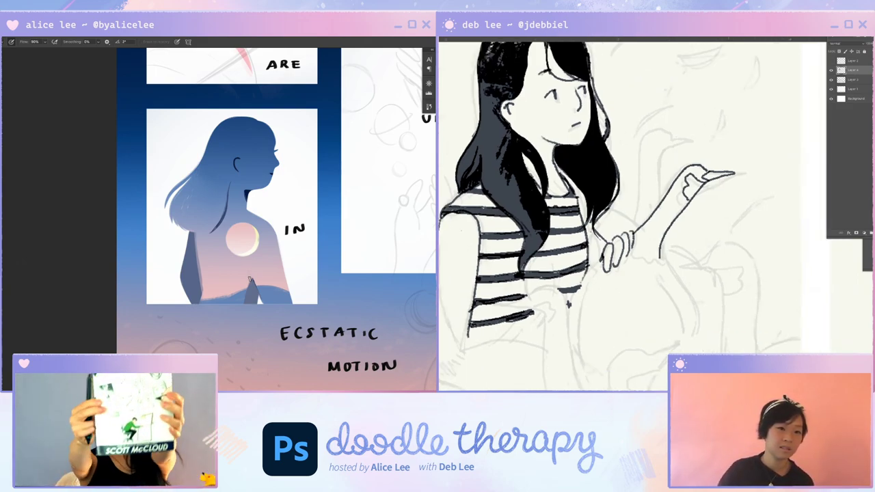
drag(633, 251, 661, 263)
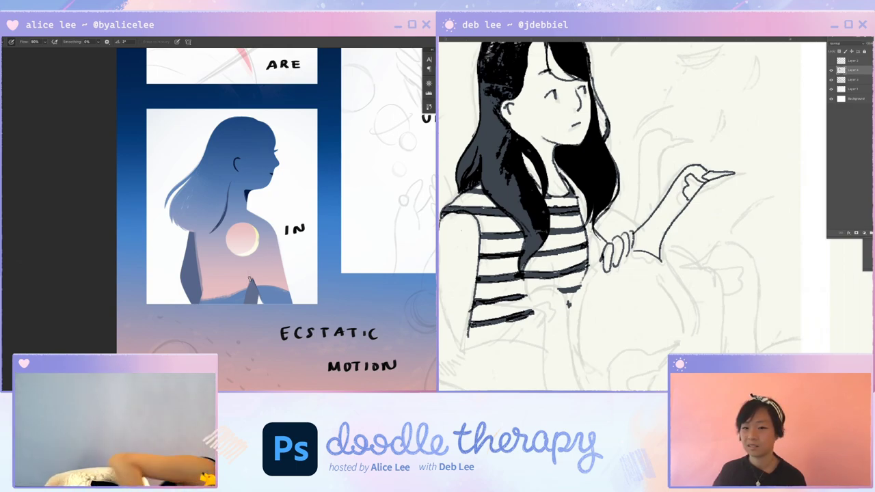
drag(601, 257, 574, 330)
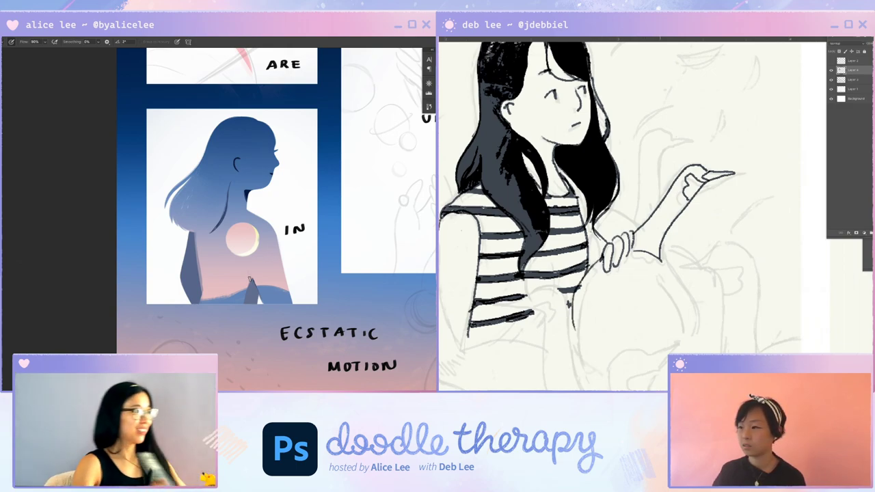
mouse_move(659, 254)
mouse_down()
mouse_move(693, 331)
mouse_move(682, 346)
mouse_up()
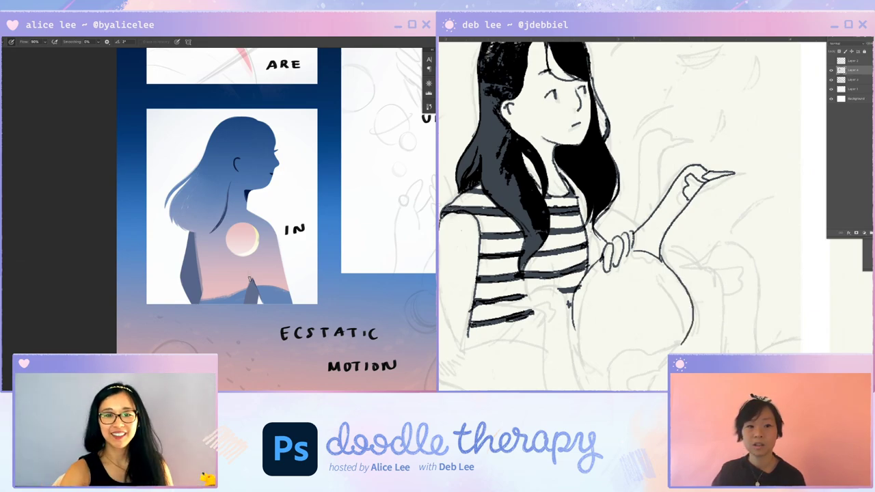
mouse_move(634, 232)
mouse_down()
mouse_move(635, 244)
mouse_move(646, 223)
mouse_move(668, 213)
mouse_up()
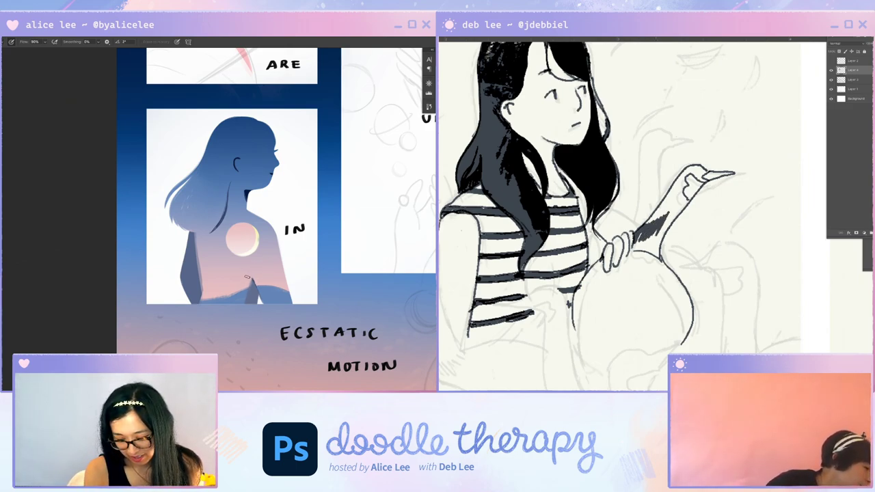
Undo the recolouring of the gap beside the silhouette's far arm and lower the opacity of the near arm's shading
key(ctrl+z)
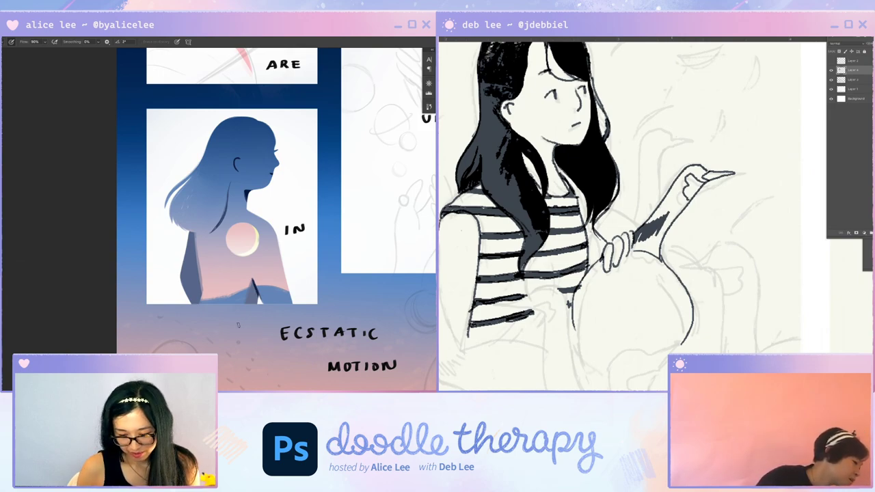
key(v)
key(5)
key(3)
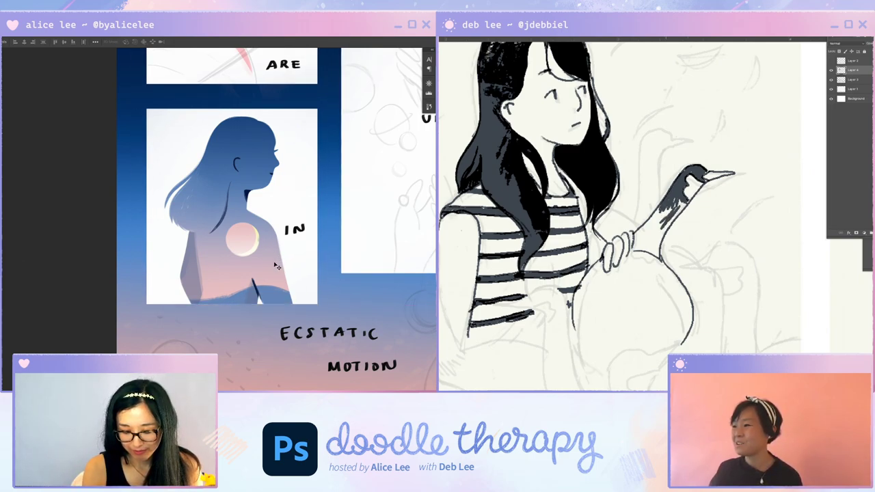
Select the silhouette panel's rectangle with the Magic Wand and tint its background with a pale lavender-blue gradient
drag(308, 276, 257, 317)
key(w)
click(251, 225)
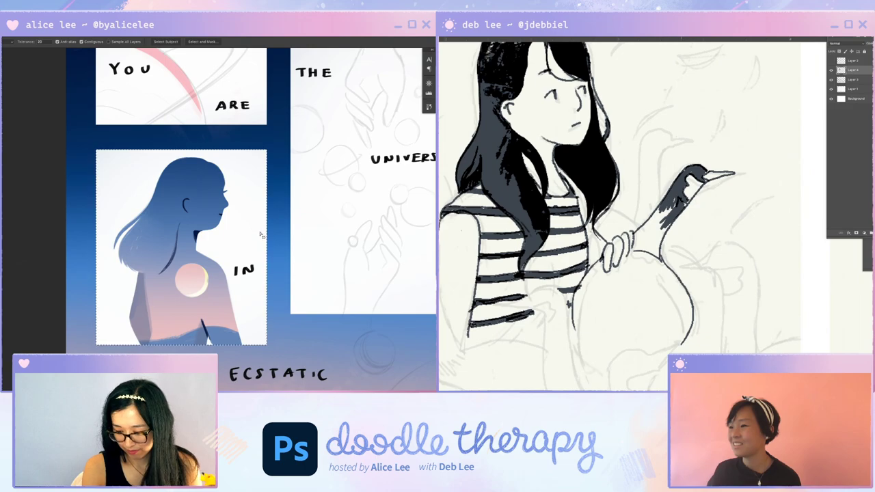
key(ctrl+minus)
key(ctrl+minus)
click(231, 216)
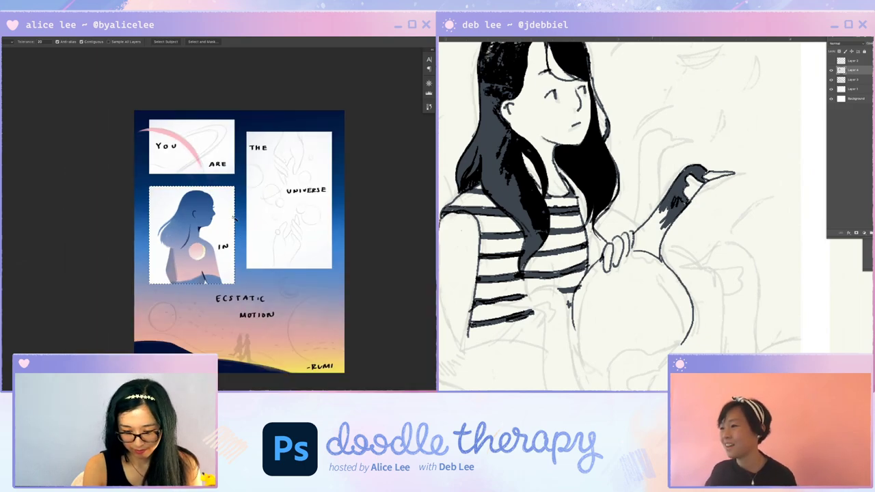
key(g)
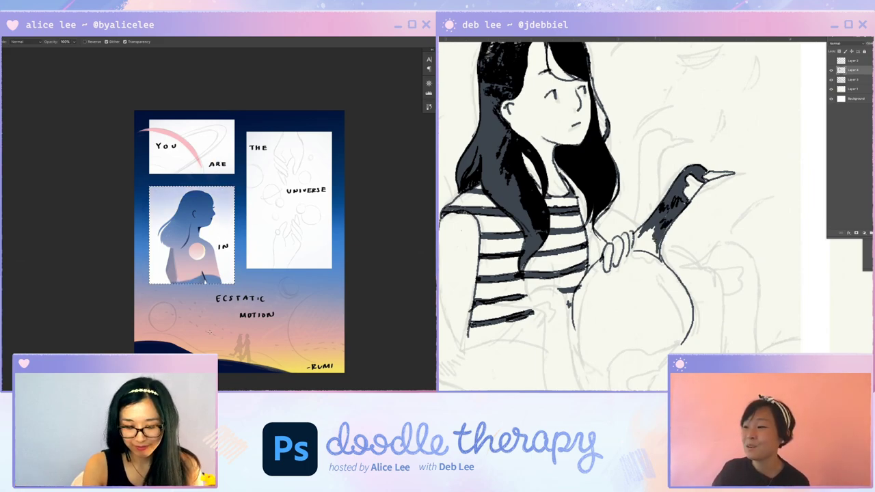
key(ctrl+d)
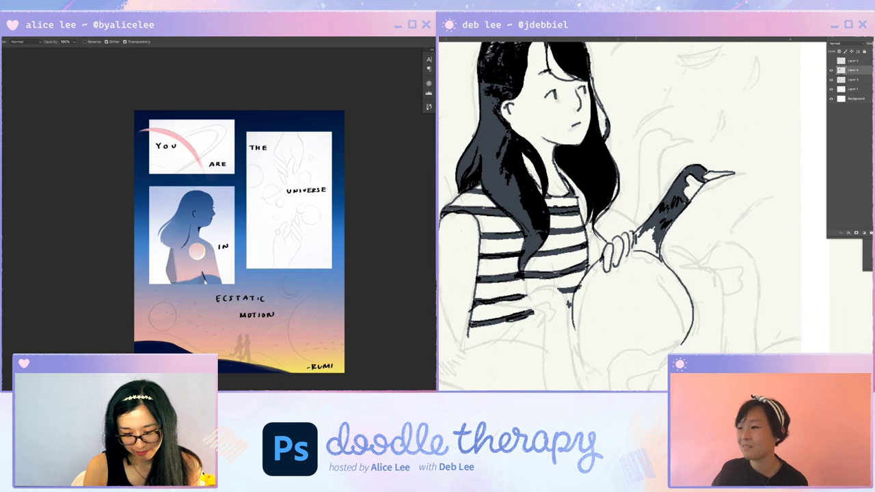
Deepen the upper part of the silhouette with a sampled navy gradient over the head and hair
key(ctrl+plus)
key(v)
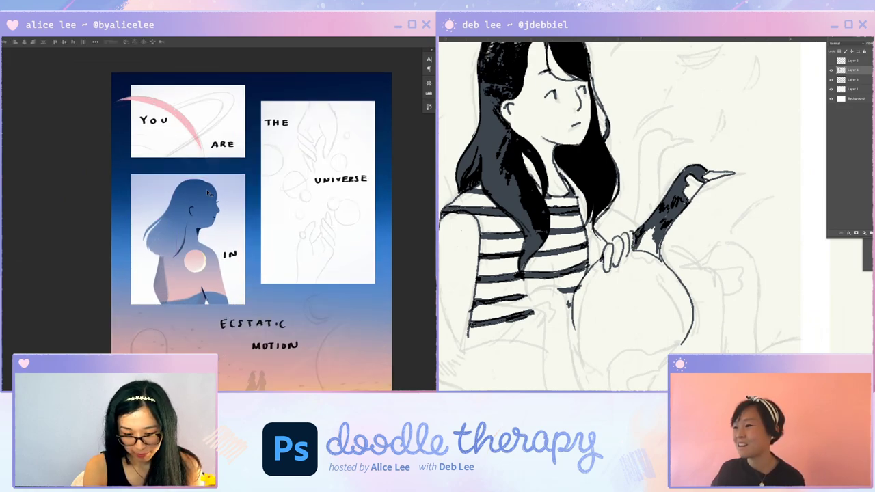
key(i)
key(g)
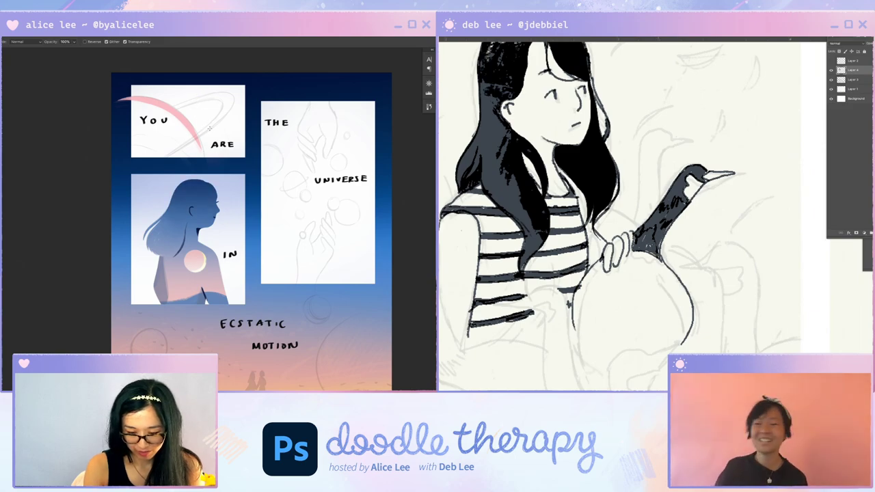
key(v)
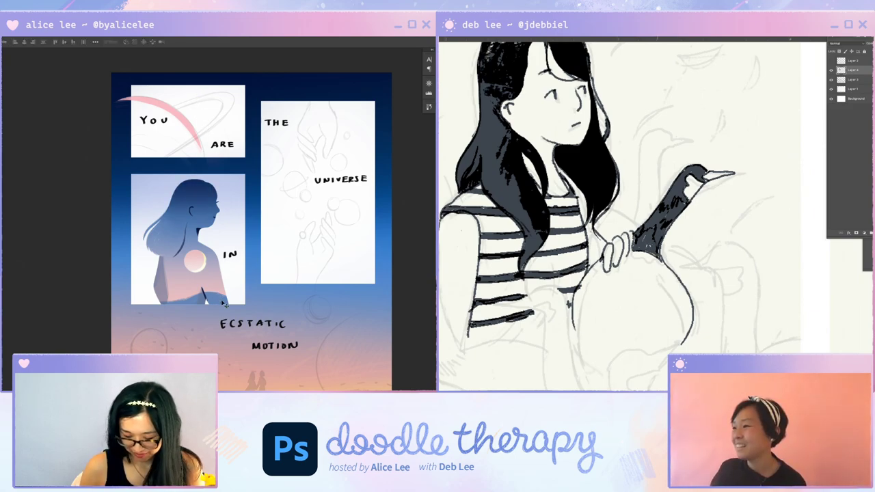
Darken the silhouette's garment along the panel's lower edge to deep navy with the Gradient tool
key(g)
key(r)
drag(197, 324, 251, 313)
key(ctrl+plus)
drag(294, 333, 252, 300)
key(Escape)
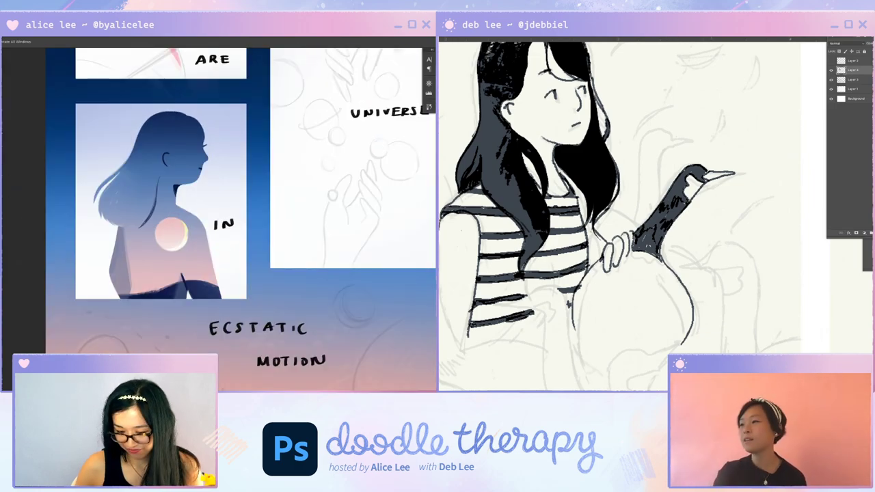
Show the plant and crescent sketch over the silhouette and reduce the sketch's opacity to 20%
mouse_move(643, 205)
mouse_down()
mouse_move(643, 254)
mouse_move(630, 252)
mouse_move(618, 193)
mouse_up()
key(ctrl+comma)
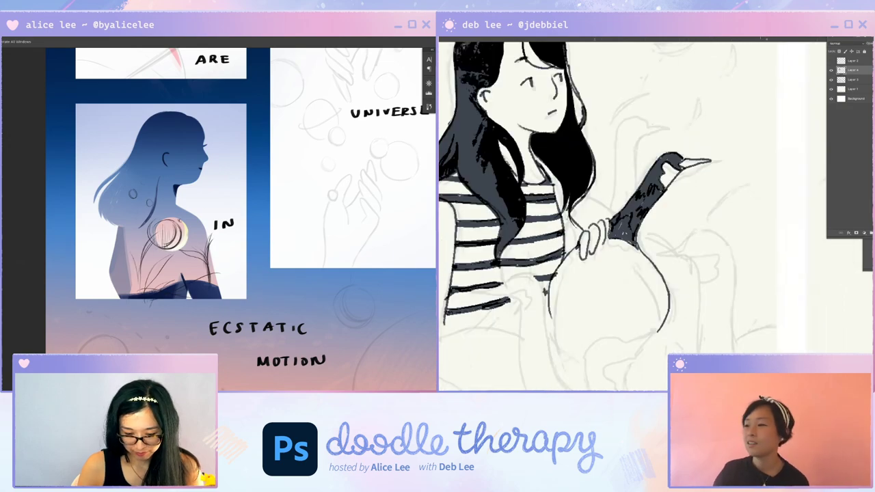
key(v)
mouse_move(207, 265)
mouse_down()
mouse_move(211, 289)
mouse_move(206, 266)
mouse_move(199, 281)
mouse_up()
key(ctrl+z)
key(2)
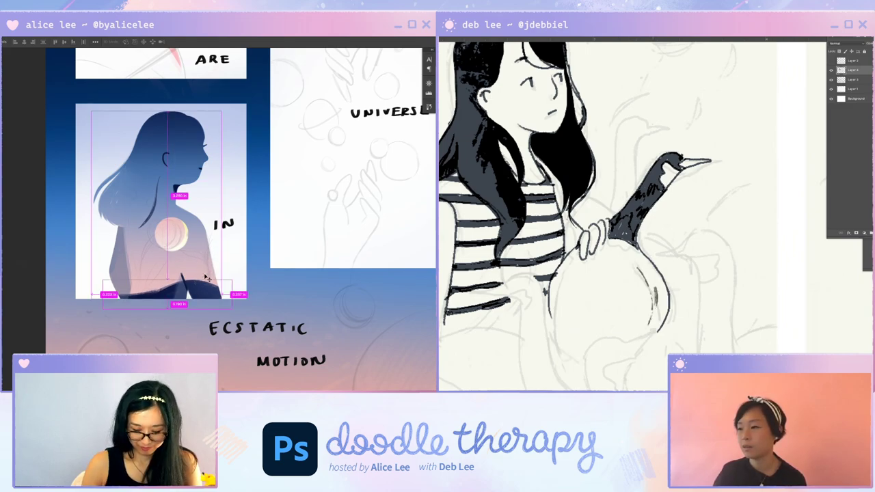
Paint a blue plant stem with a side leaf over the silhouette's garment in the panel's lower-right corner
key(b)
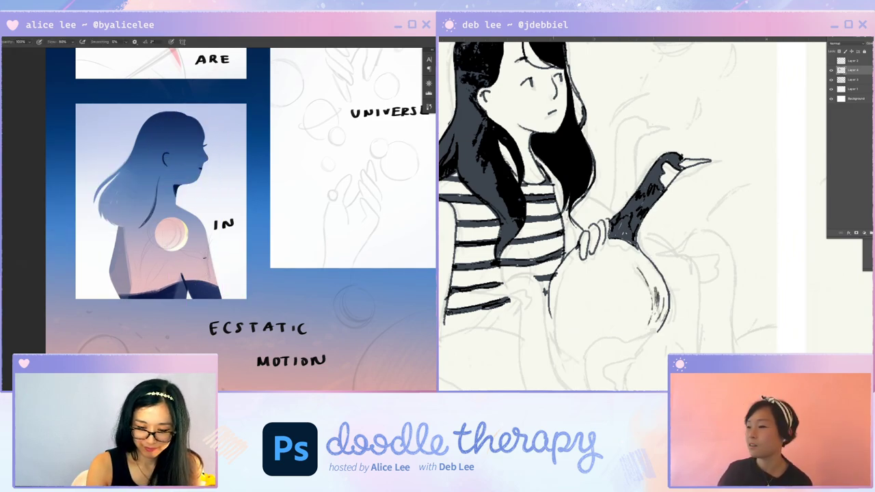
mouse_move(203, 274)
mouse_down()
mouse_move(181, 245)
mouse_move(194, 250)
mouse_move(199, 276)
mouse_move(242, 300)
mouse_move(235, 137)
mouse_up()
key(r)
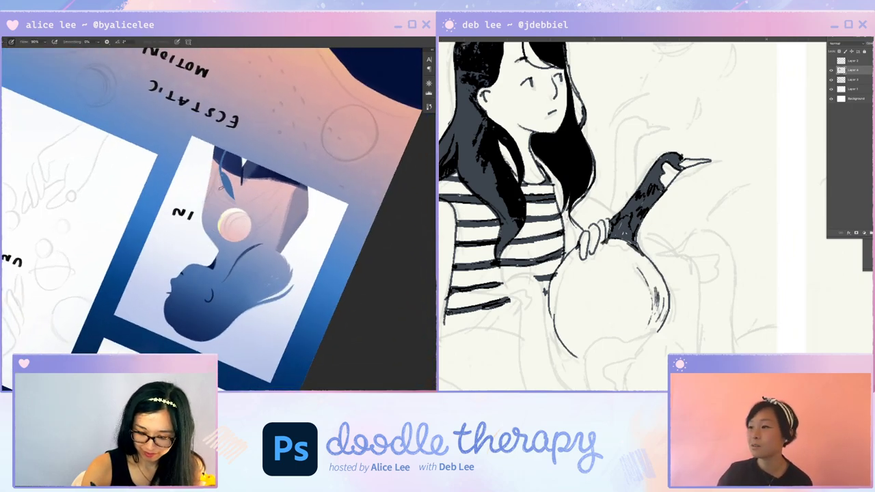
key(b)
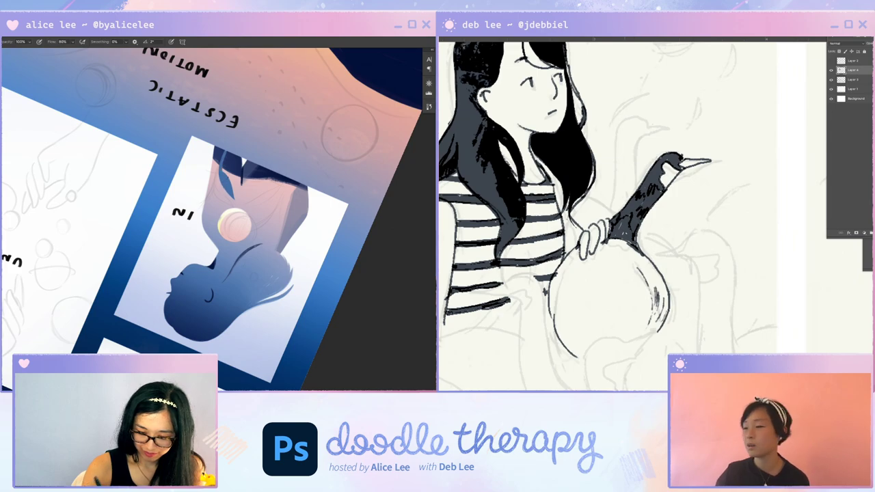
key(r)
drag(235, 137, 212, 290)
Ink the outline of a second goose's head and neck behind the first, and add an upright blue leaf to the silhouette's plant
drag(620, 129, 646, 125)
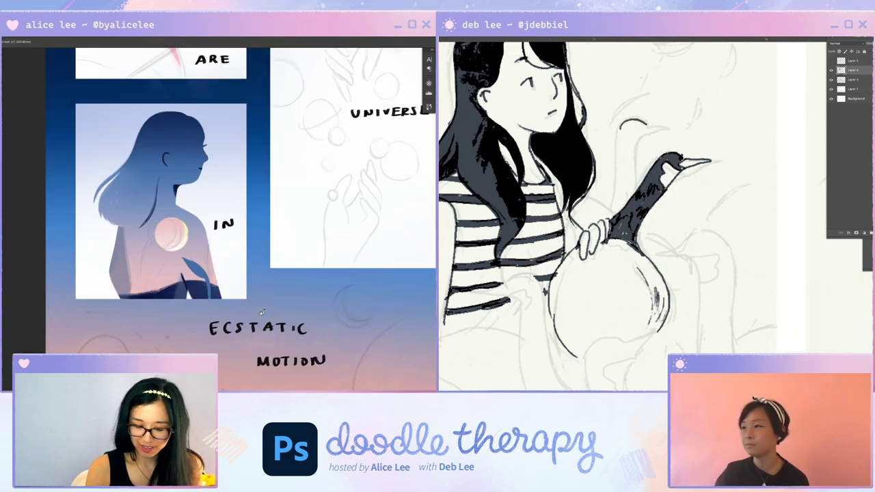
key(b)
drag(214, 283, 210, 246)
mouse_move(646, 125)
mouse_down()
mouse_move(666, 126)
mouse_move(648, 134)
mouse_up()
drag(210, 276, 208, 262)
drag(619, 129, 615, 205)
drag(647, 134, 639, 190)
key(ctrl+minus)
key(ctrl+minus)
key(Escape)
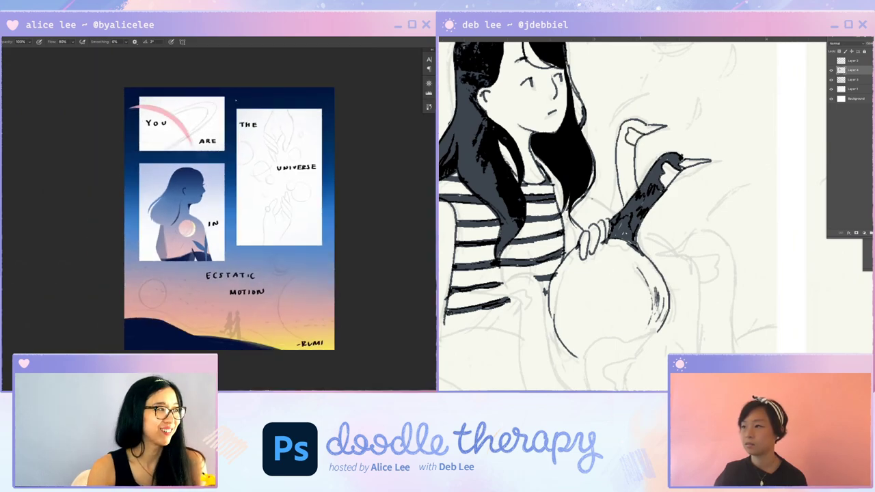
Fill the second goose's beak, crown and neck with dark ink, leaving the cheek patch pale
drag(630, 125, 663, 127)
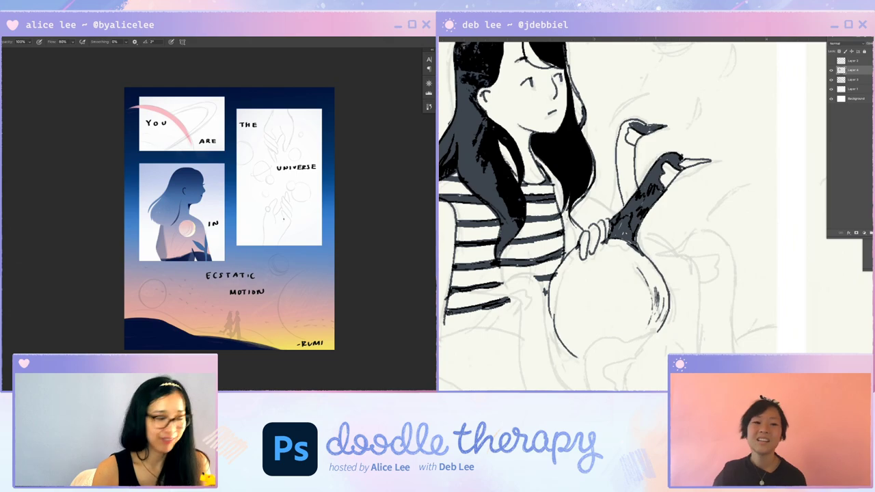
key(ctrl+plus)
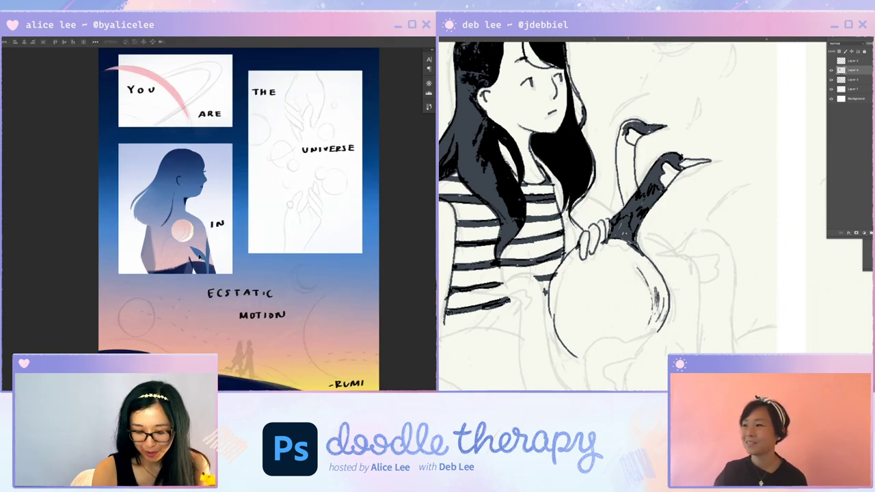
key(ctrl+plus)
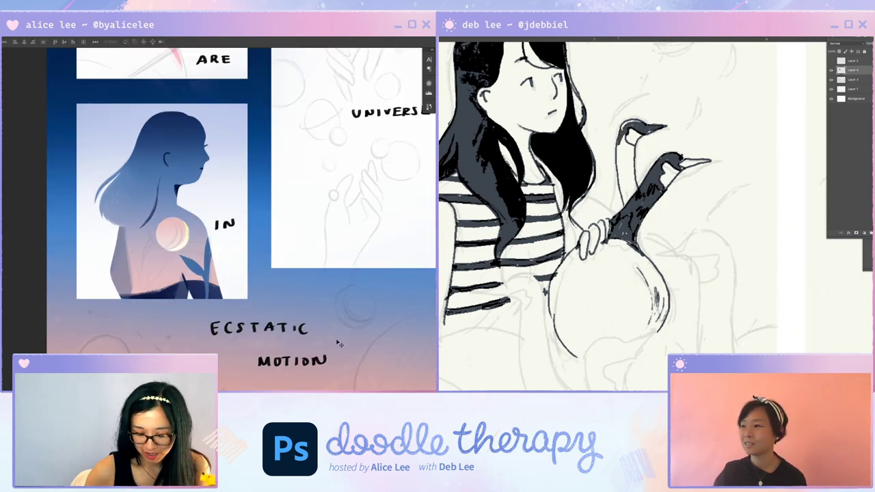
mouse_move(619, 136)
mouse_down()
mouse_move(639, 121)
mouse_move(621, 148)
mouse_move(622, 192)
mouse_up()
key(b)
key(b)
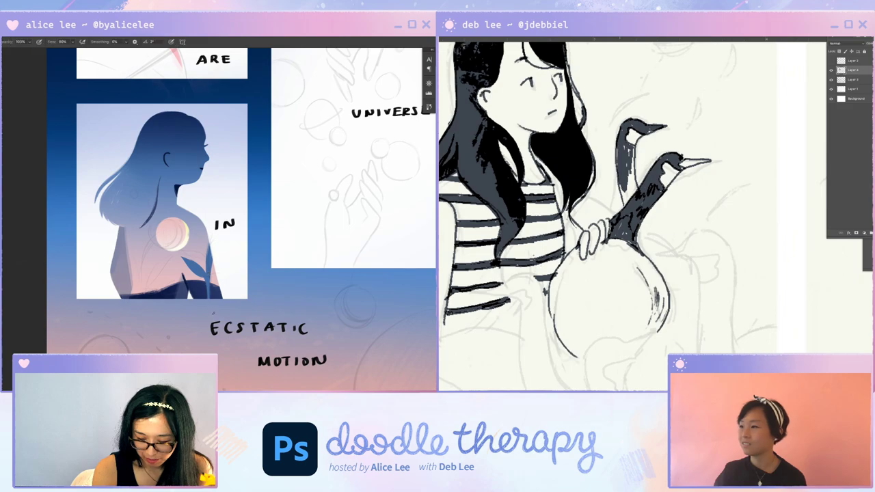
mouse_move(630, 149)
mouse_down()
mouse_move(635, 185)
mouse_move(624, 198)
mouse_up()
Repaint the plant's left leaf with a fuller shape and close the remaining gaps in the second goose's neck
drag(181, 256, 204, 280)
key(ctrl+z)
drag(634, 187, 620, 203)
drag(189, 269, 204, 281)
drag(623, 184, 618, 199)
Refine the blue leaf's edge in the silhouette panel and ink the wrist line behind the girl's fingers
key(r)
mouse_move(224, 296)
mouse_down()
mouse_move(295, 219)
mouse_move(264, 159)
mouse_move(246, 197)
mouse_up()
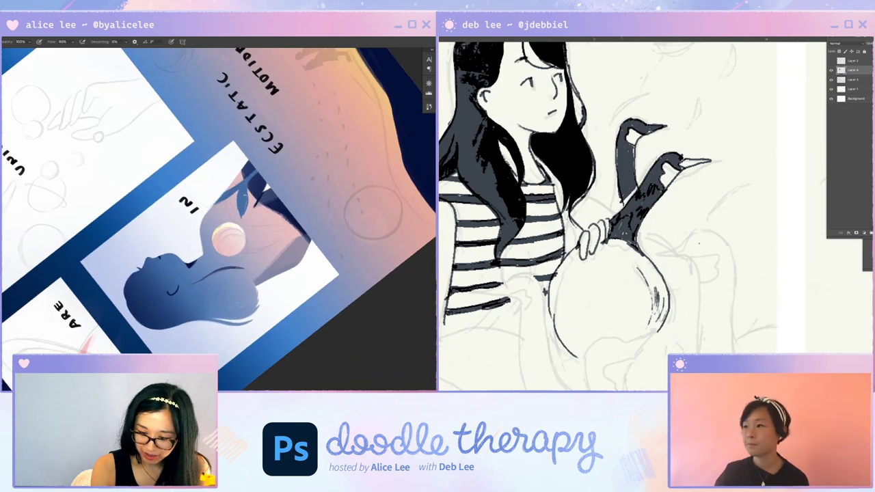
drag(635, 149, 633, 163)
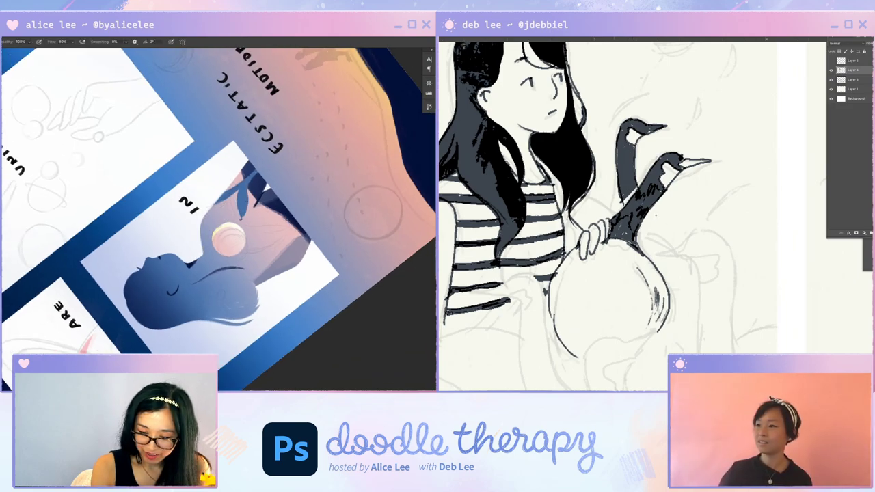
mouse_move(618, 145)
mouse_down()
mouse_move(624, 201)
mouse_move(608, 211)
mouse_up()
key(Escape)
key(e)
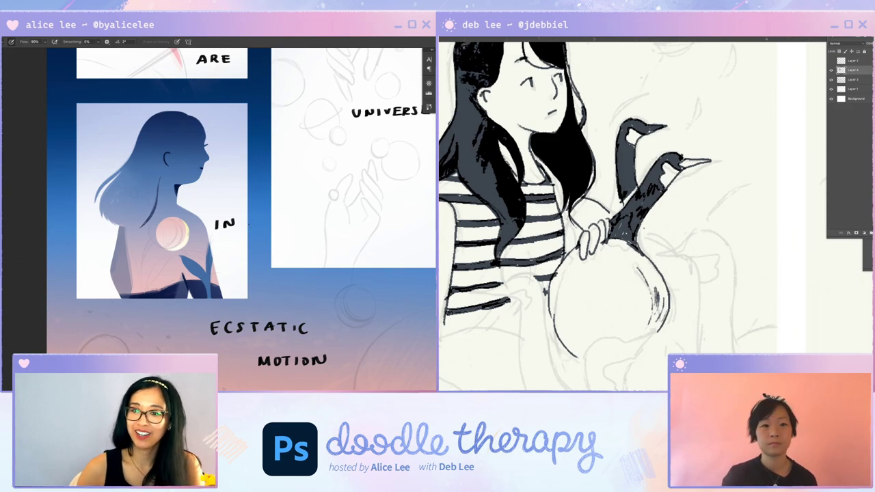
Ink curved feather hatching across the middle and both sides of the held goose's round body
drag(545, 291, 557, 360)
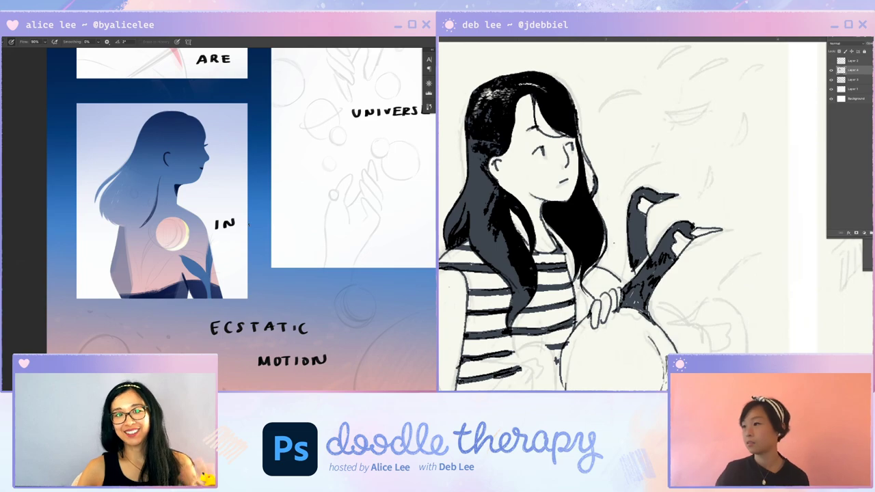
scroll(615, 216, down, 5)
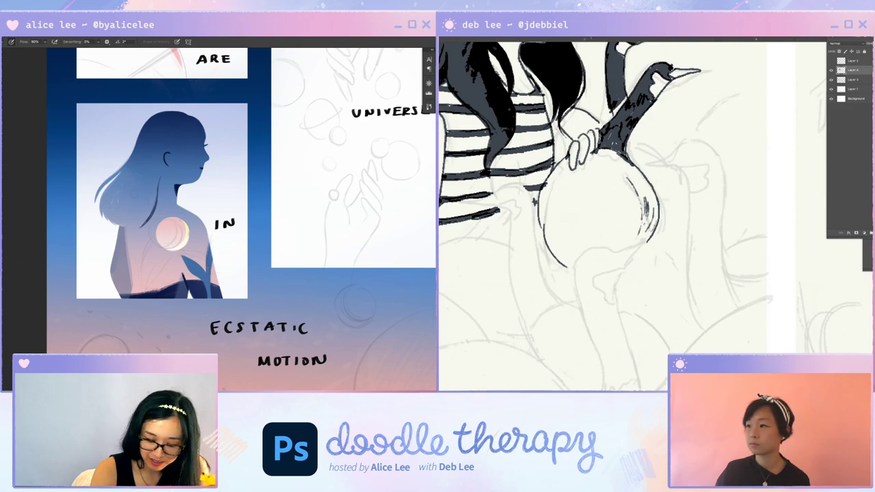
mouse_move(573, 181)
mouse_down()
mouse_move(582, 215)
mouse_move(575, 220)
mouse_move(585, 228)
mouse_up()
drag(584, 210, 600, 238)
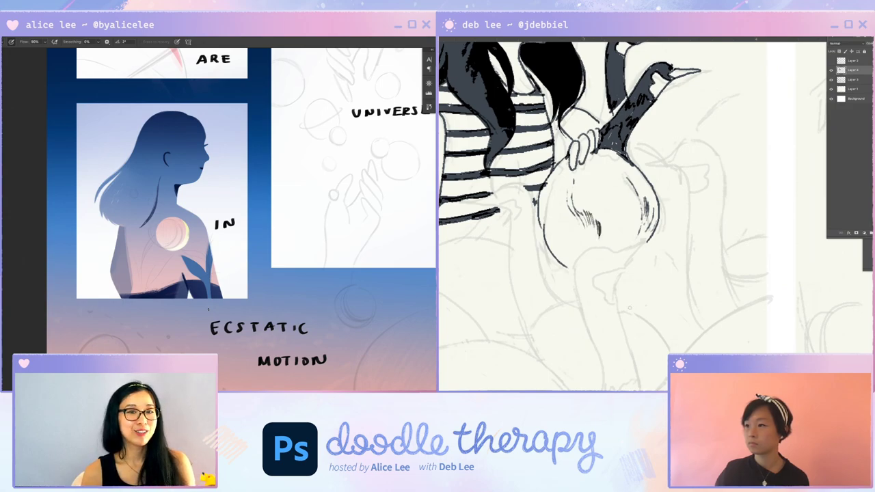
mouse_move(567, 188)
mouse_down()
mouse_move(559, 243)
mouse_move(570, 242)
mouse_move(559, 206)
mouse_up()
drag(583, 226, 580, 235)
drag(558, 178, 551, 209)
drag(554, 194, 551, 241)
drag(551, 174, 547, 194)
mouse_move(633, 228)
mouse_down()
mouse_move(629, 246)
mouse_move(640, 239)
mouse_up()
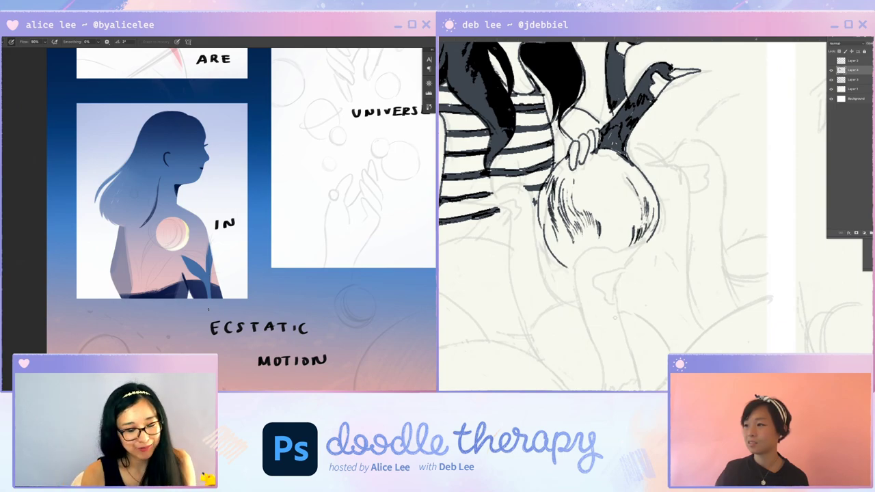
mouse_move(620, 194)
mouse_down()
mouse_move(614, 217)
mouse_move(627, 230)
mouse_move(622, 242)
mouse_up()
Thicken the feather hatching along the goose body's edges and paint a curved blue stem rising from the silhouette's garment toward the circle
key(b)
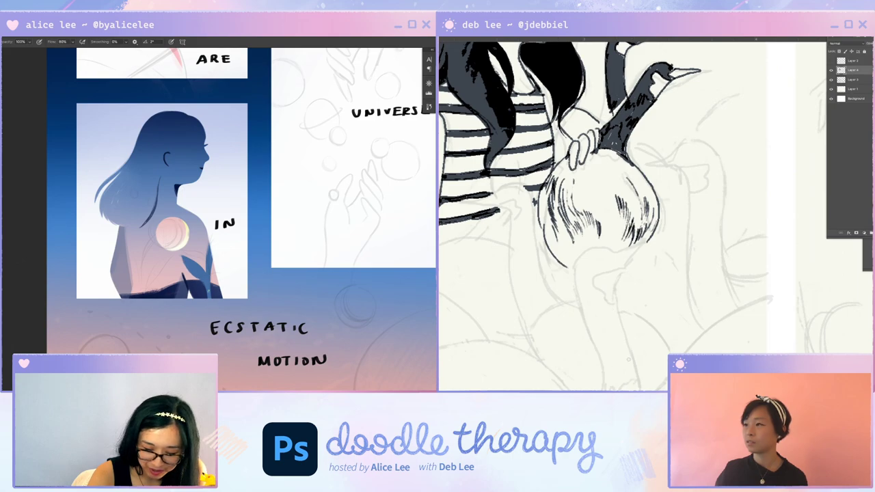
mouse_move(559, 229)
mouse_down()
mouse_move(545, 261)
mouse_move(564, 251)
mouse_up()
drag(552, 213, 545, 235)
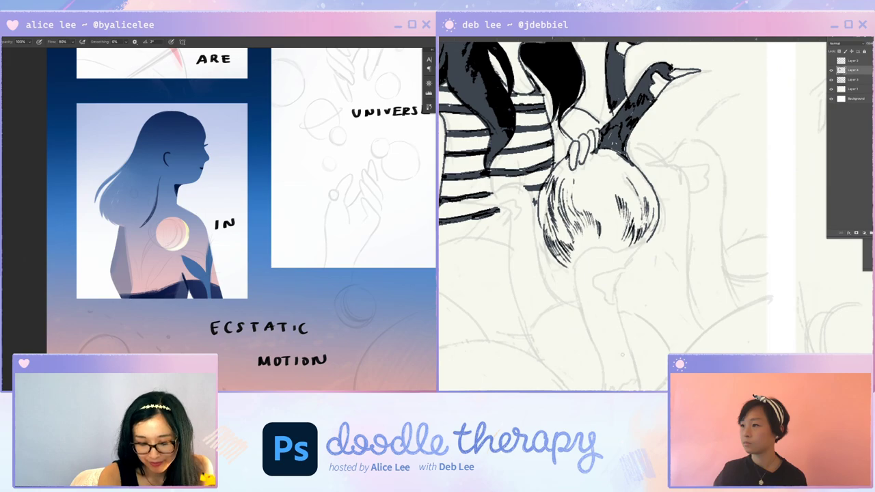
drag(130, 295, 157, 237)
mouse_move(552, 216)
mouse_down()
mouse_move(545, 240)
mouse_move(554, 241)
mouse_up()
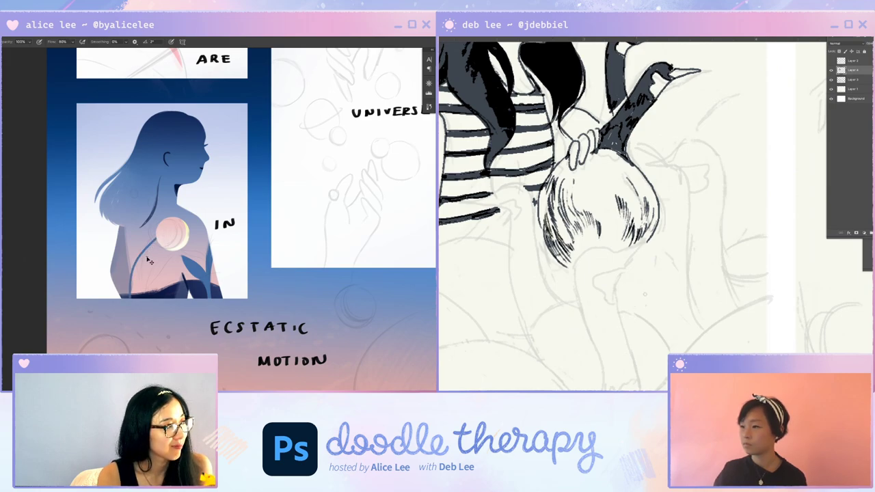
drag(633, 171, 658, 210)
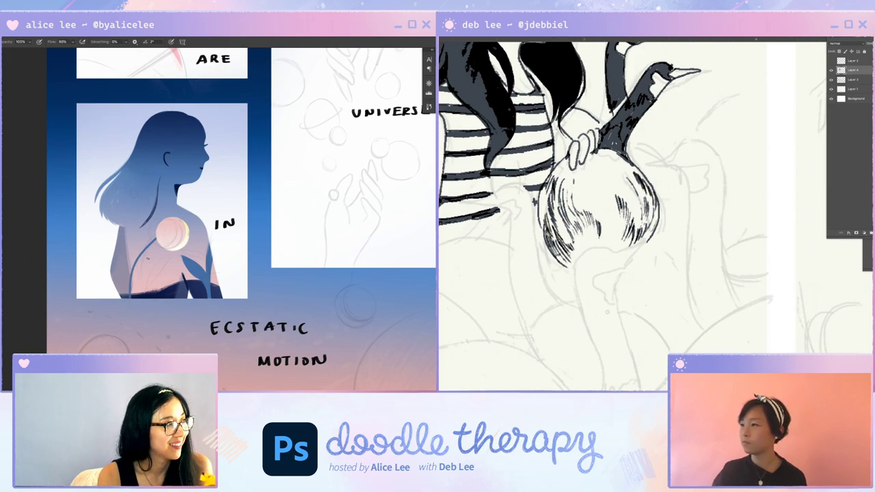
drag(580, 237, 580, 246)
drag(579, 245, 572, 254)
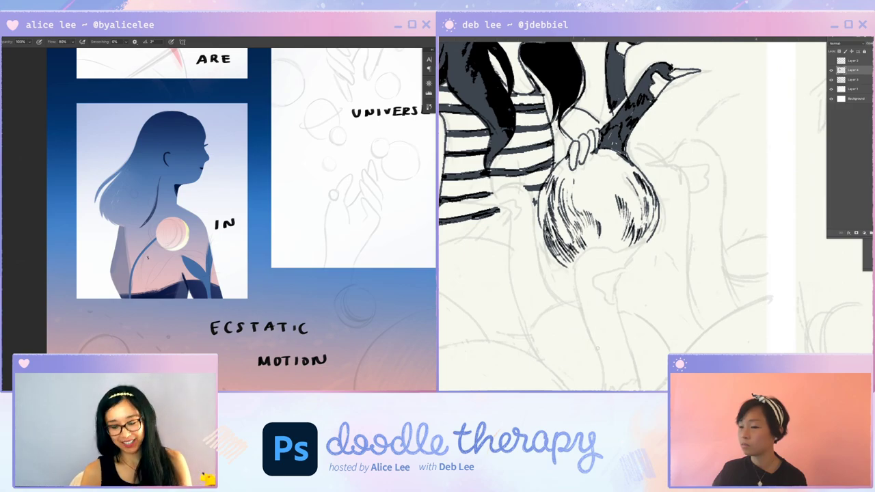
Ink the outline of a third goose's head and long neck to the right of the held goose, redrawing the front neck line
key(ctrl+z)
mouse_move(710, 144)
mouse_down()
mouse_move(685, 146)
mouse_move(648, 166)
mouse_move(676, 169)
mouse_move(686, 184)
mouse_move(688, 283)
mouse_move(701, 334)
mouse_up()
key(ctrl+z)
key(ctrl+alt+g)
key(v)
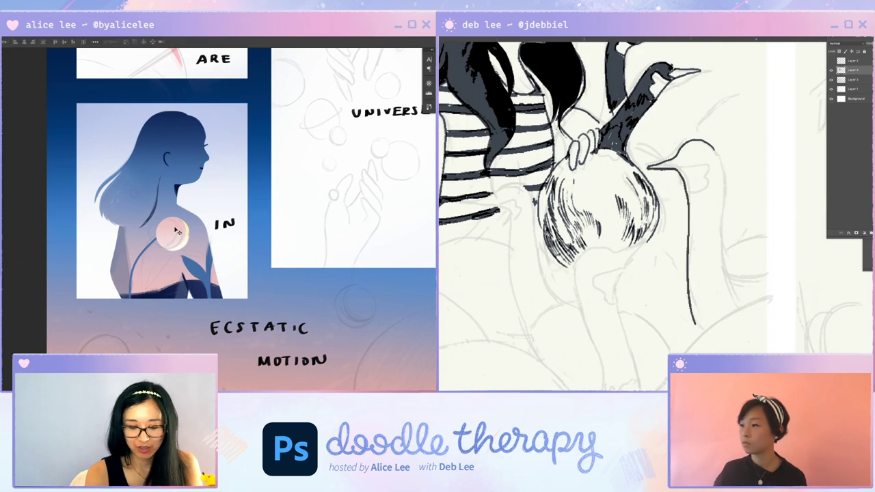
drag(177, 231, 189, 231)
mouse_move(721, 161)
mouse_down()
mouse_move(720, 239)
mouse_move(731, 288)
mouse_move(745, 305)
mouse_up()
drag(205, 276, 218, 267)
key(ctrl+z)
Ink the outline of the cheek patch on the third goose's head
key(b)
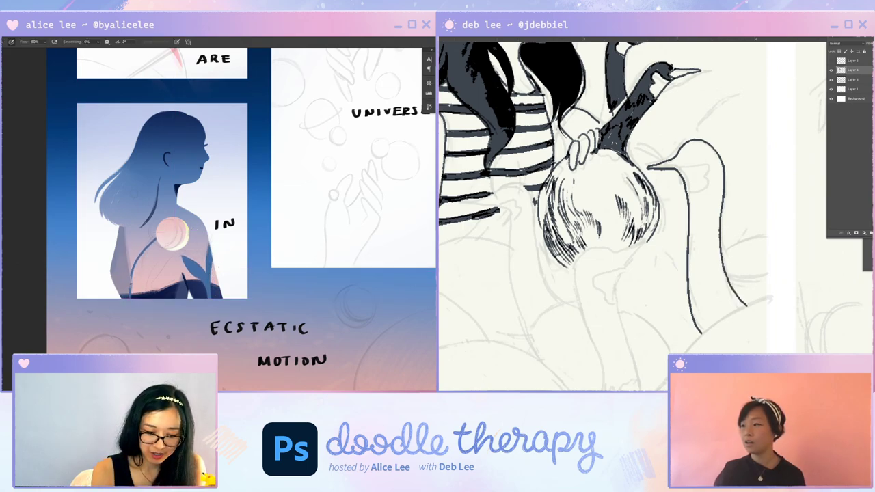
key(b)
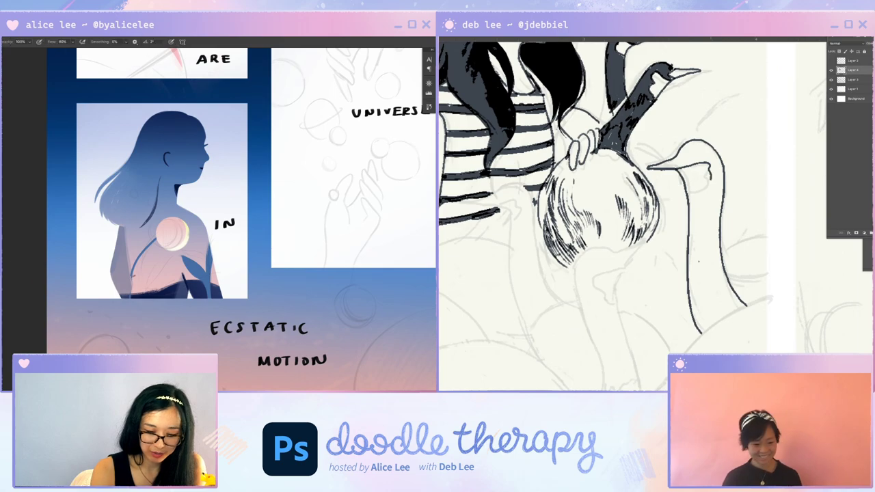
mouse_move(709, 170)
mouse_down()
mouse_move(708, 183)
mouse_move(686, 193)
mouse_up()
key(e)
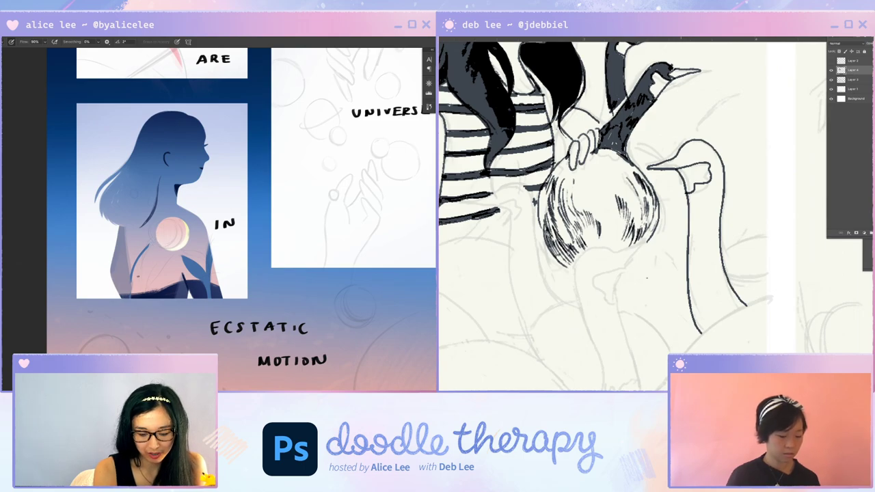
Paint a pointed blue leaf on the left stem of the silhouette panel and clean up its edge
key(b)
drag(131, 281, 147, 248)
drag(147, 250, 134, 273)
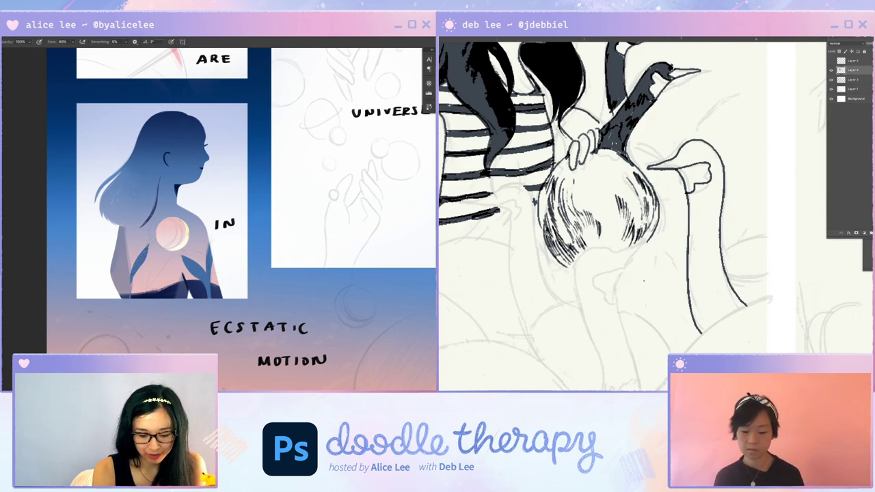
key(r)
drag(283, 310, 74, 234)
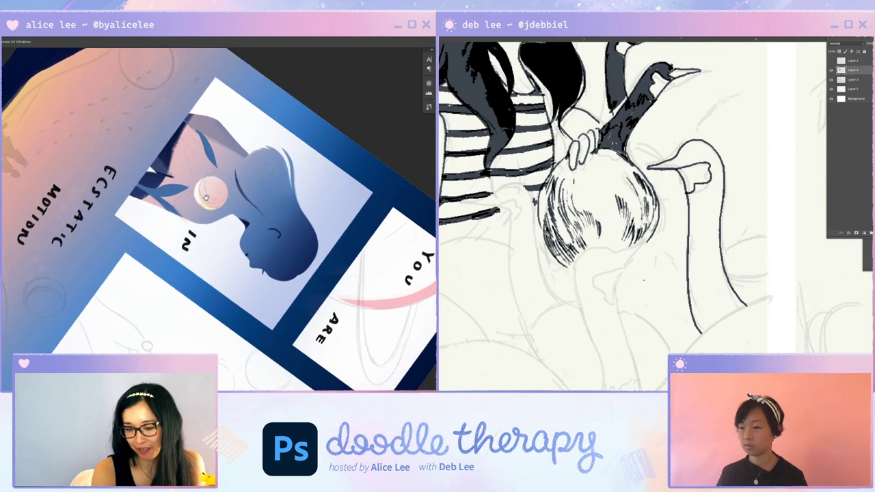
drag(227, 155, 192, 174)
key(b)
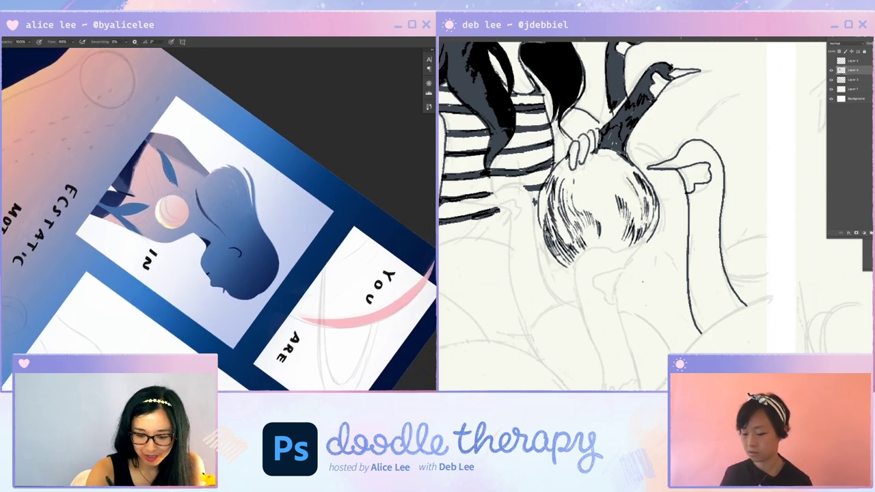
key(e)
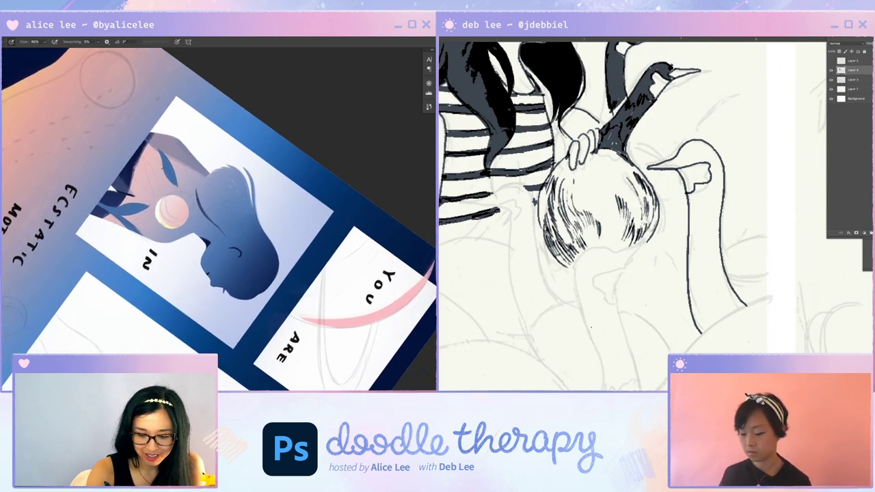
key(Escape)
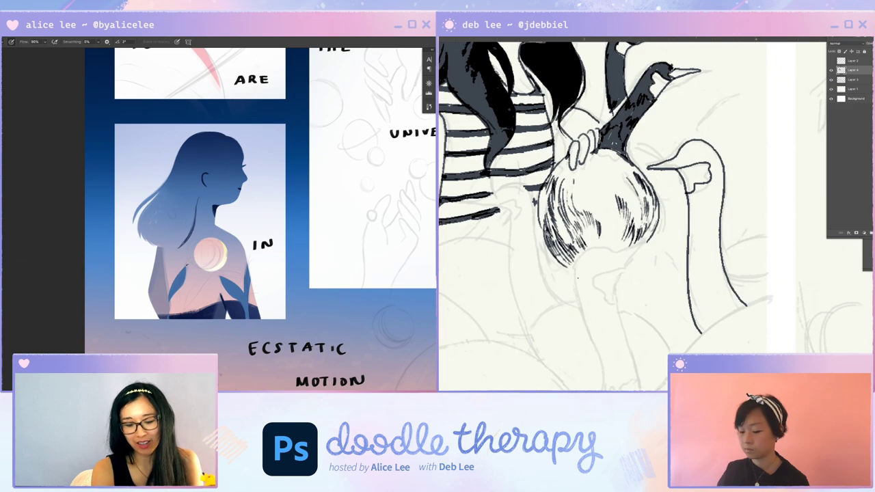
Try a dark ink patch on the third goose's neck just below the cheek patch
drag(695, 201, 692, 223)
mouse_move(693, 200)
mouse_down()
mouse_move(690, 223)
mouse_move(692, 207)
mouse_move(694, 222)
mouse_move(698, 212)
mouse_up()
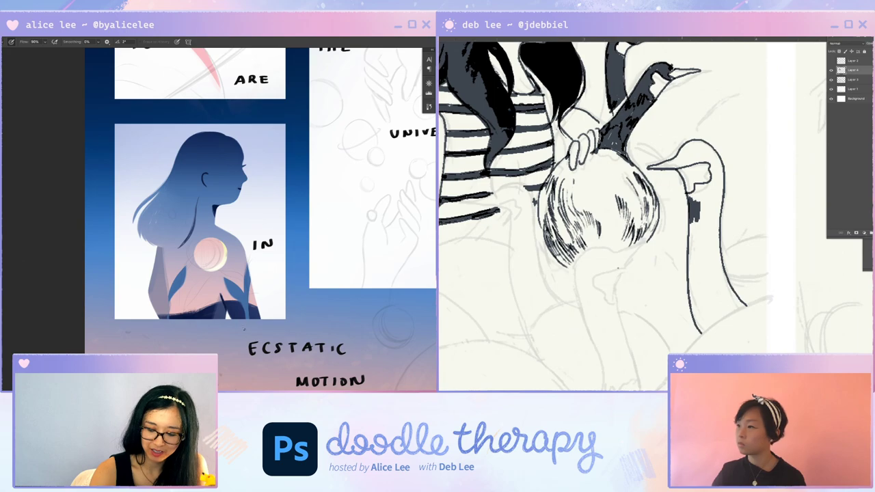
key(ctrl+z)
Try filling the third goose's beak and forehead with dark ink strokes
key(b)
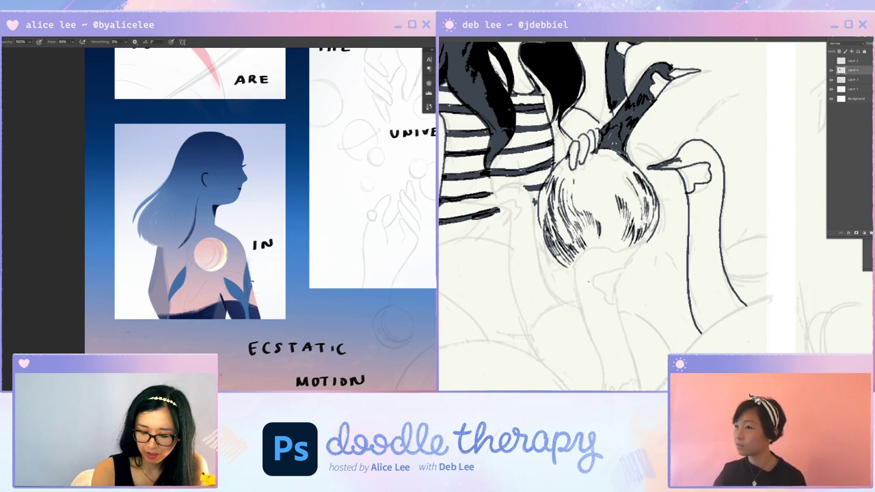
drag(663, 168, 695, 156)
key(e)
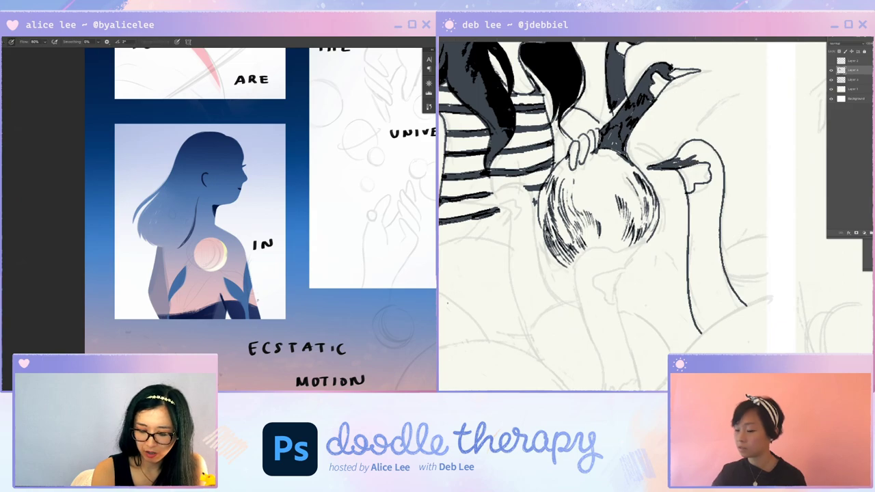
key(r)
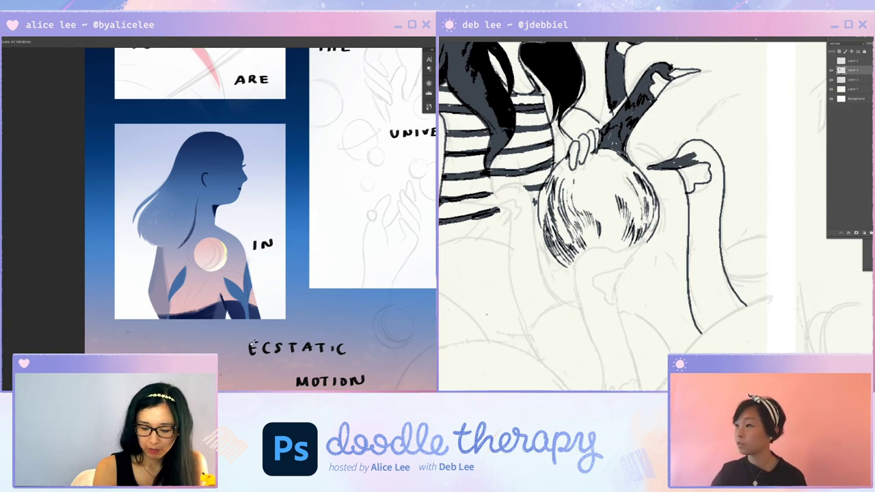
drag(258, 325, 78, 176)
key(ctrl+z)
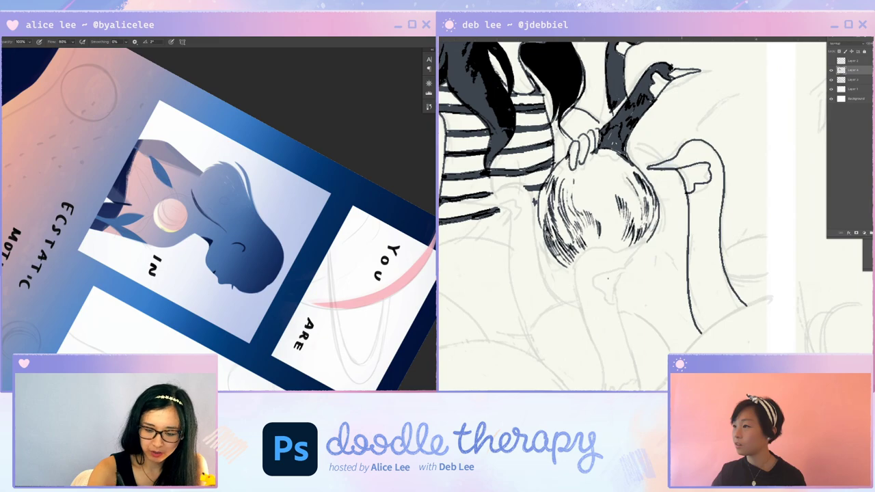
Fill the third goose's beak, crown and upper neck with dark ink around the pale cheek patch
key(e)
mouse_move(671, 163)
mouse_down()
mouse_move(648, 168)
mouse_move(672, 168)
mouse_move(664, 163)
mouse_move(688, 145)
mouse_move(713, 161)
mouse_move(690, 211)
mouse_move(706, 208)
mouse_up()
key(Escape)
key(b)
drag(714, 177, 709, 206)
mouse_move(168, 282)
mouse_down()
mouse_move(174, 248)
mouse_move(190, 228)
mouse_up()
drag(713, 162, 715, 179)
drag(190, 236, 170, 270)
drag(716, 160, 714, 198)
drag(169, 272, 166, 289)
mouse_move(720, 165)
mouse_down()
mouse_move(712, 223)
mouse_move(701, 160)
mouse_move(685, 142)
mouse_move(706, 143)
mouse_up()
Undo the last blue plant strokes in the silhouette panel and create a new layer
key(ctrl+z)
key(ctrl+z)
key(ctrl+z)
key(ctrl+z)
key(ctrl+z)
key(ctrl+shift+n)
key(Return)
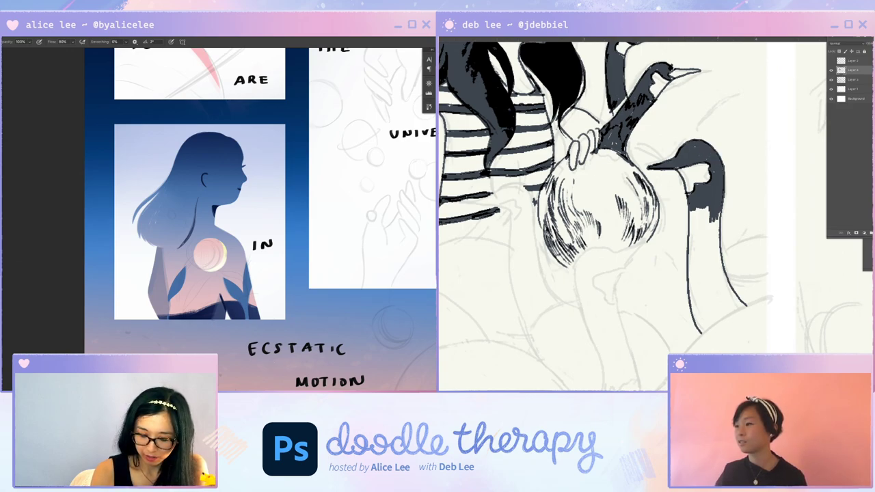
Extend the dark fill down the middle of the third goose's neck and try blue stems over the silhouette's waist
drag(697, 215, 690, 248)
mouse_move(214, 320)
mouse_down()
mouse_move(220, 292)
mouse_move(240, 263)
mouse_up()
drag(690, 210, 693, 247)
mouse_move(695, 208)
mouse_down()
mouse_move(706, 230)
mouse_move(697, 275)
mouse_up()
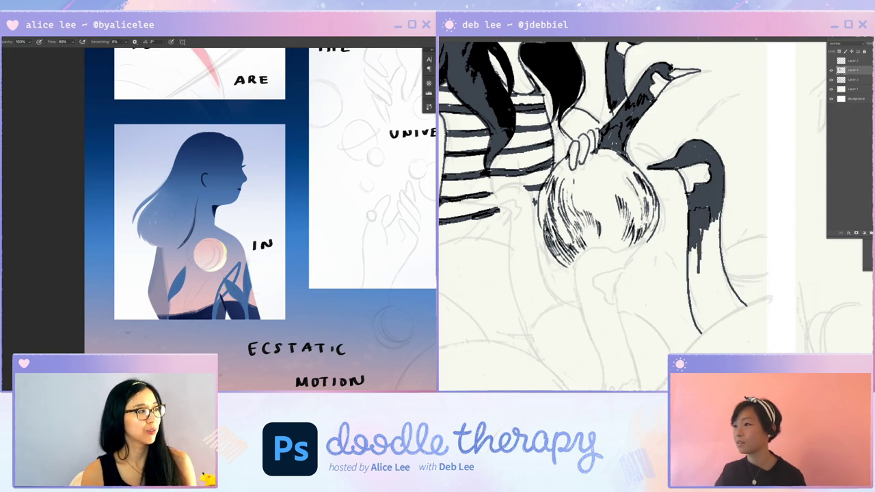
drag(697, 243, 689, 298)
drag(691, 261, 690, 294)
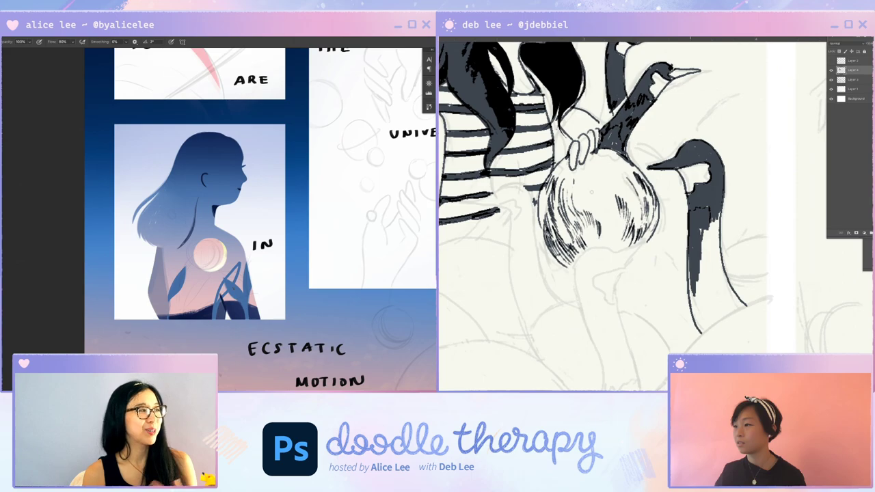
drag(691, 260, 695, 303)
mouse_move(702, 242)
mouse_down()
mouse_move(699, 297)
mouse_move(712, 218)
mouse_move(717, 271)
mouse_up()
drag(711, 238, 707, 283)
Fill the third goose's lower neck with dark ink to its base and undo the trial plant at the silhouette's waist
key(v)
drag(239, 267, 234, 276)
drag(707, 293, 698, 324)
key(b)
drag(223, 287, 213, 309)
drag(692, 301, 699, 331)
drag(220, 287, 226, 300)
mouse_move(706, 318)
mouse_down()
mouse_move(701, 331)
mouse_move(745, 304)
mouse_up()
mouse_move(723, 260)
mouse_down()
mouse_move(739, 305)
mouse_move(728, 302)
mouse_move(707, 322)
mouse_move(731, 316)
mouse_up()
key(e)
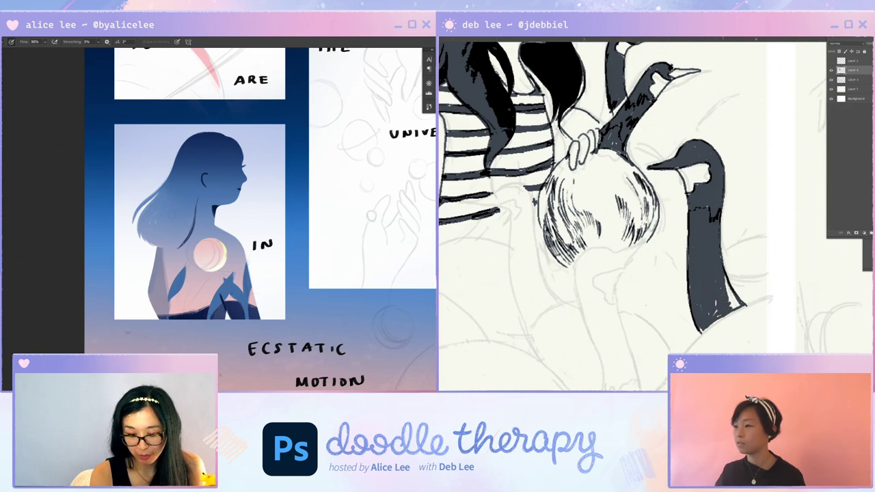
drag(727, 276, 733, 306)
drag(724, 269, 739, 309)
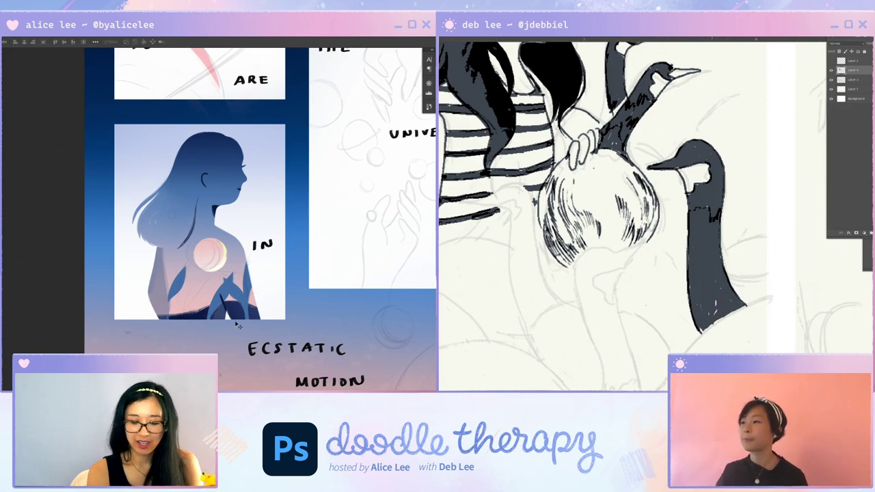
key(ctrl+z)
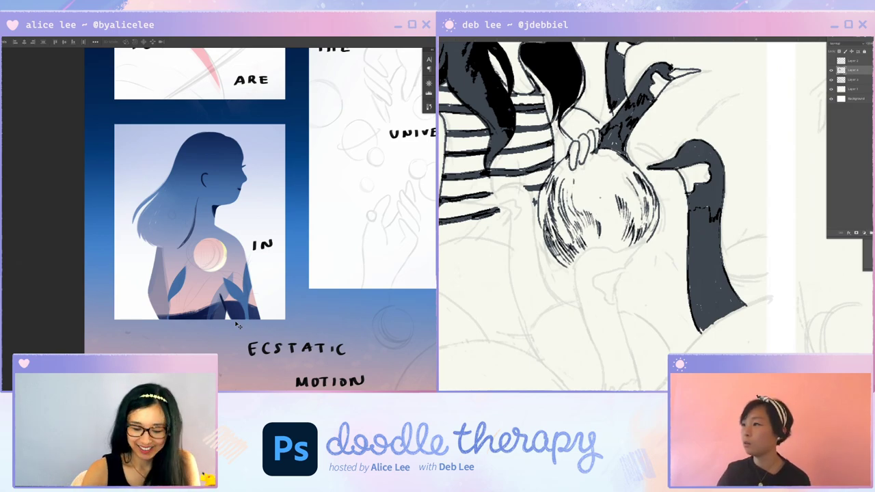
Ink a filled, curved feather above the third goose and paint a small pointed blue leaf at the silhouette's waist
key(b)
drag(696, 116, 735, 93)
drag(198, 302, 208, 315)
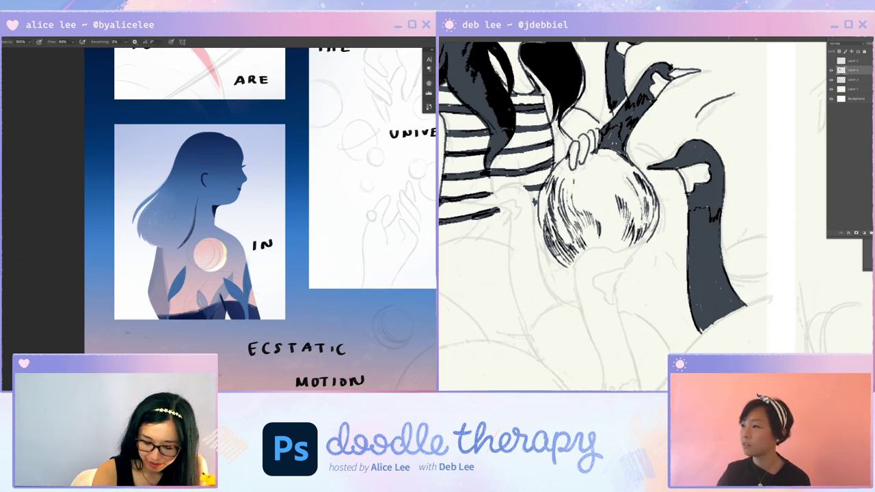
key(e)
drag(734, 93, 698, 118)
drag(198, 290, 198, 304)
drag(705, 110, 693, 129)
Adjust the small blue leaf at the silhouette's waist with Free Transform
key(ctrl+0)
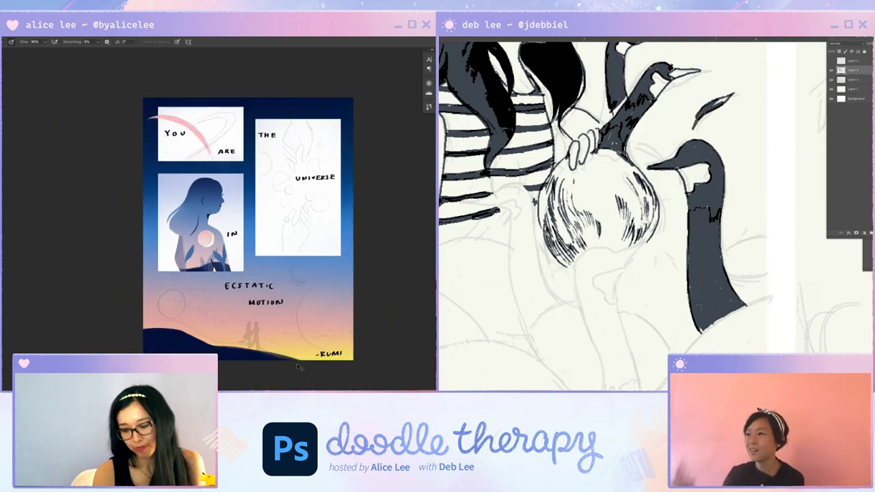
key(ctrl+plus)
key(ctrl+plus)
key(ctrl+plus)
key(b)
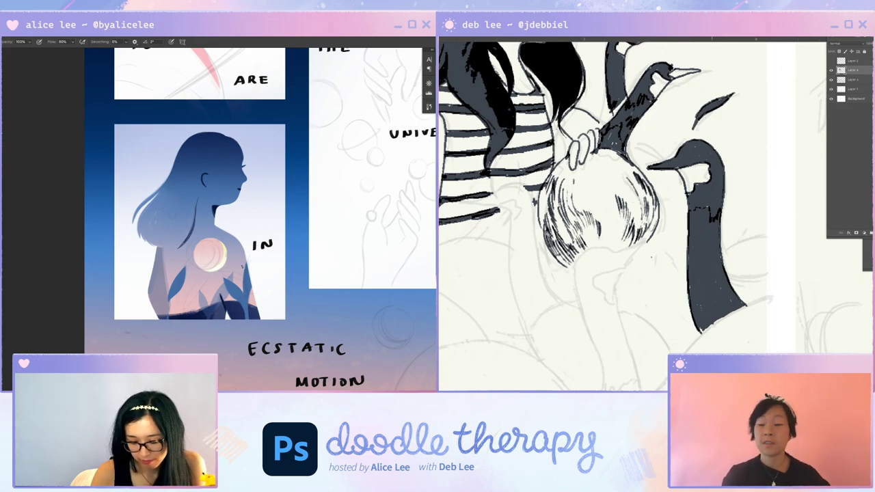
key(ctrl+t)
drag(251, 265, 257, 266)
drag(224, 308, 224, 307)
key(Return)
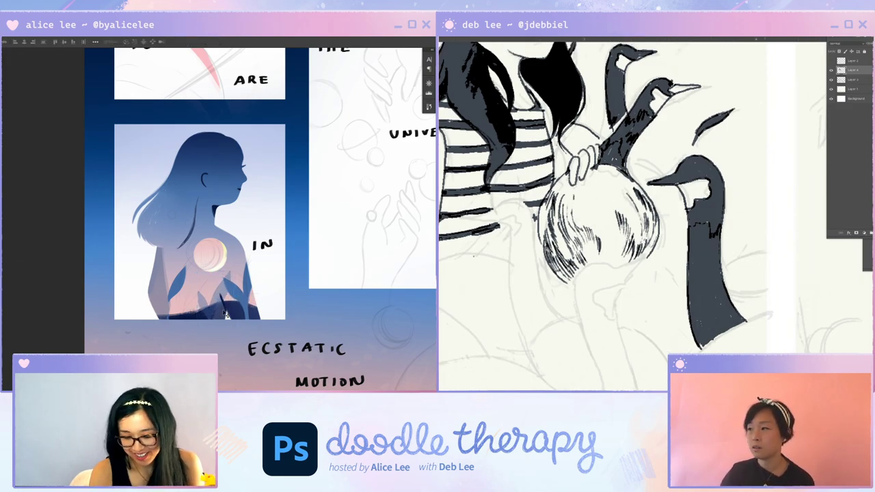
Select the navy garment shape, sample a blue from the silhouette and ink a small curved feather above the geese
ctrl+click(224, 312)
click(227, 314)
scroll(605, 216, up, 5)
key(i)
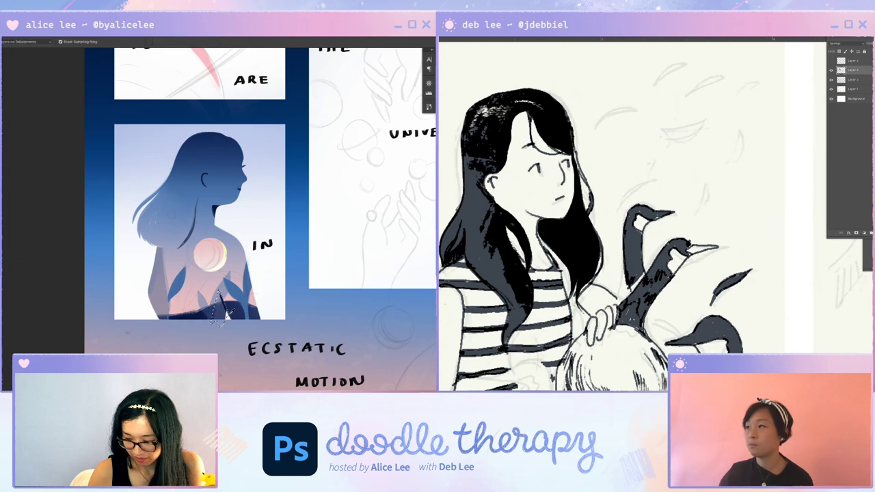
click(217, 205)
drag(705, 173, 699, 206)
key(g)
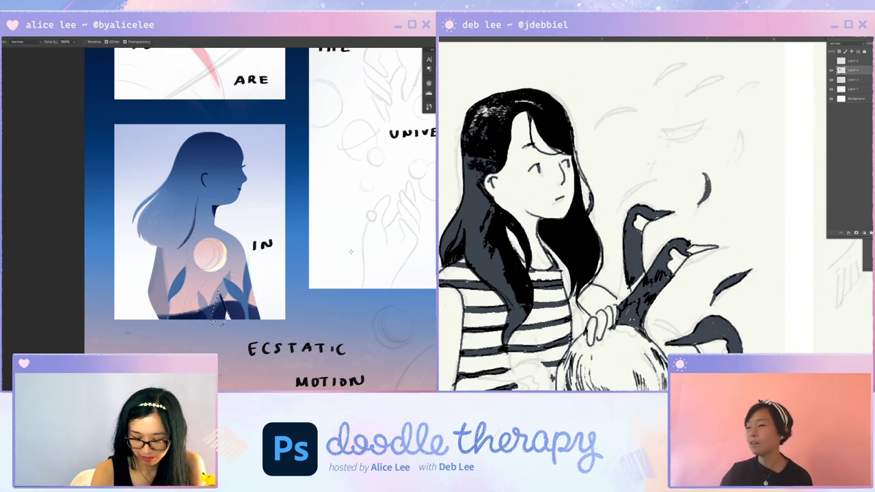
Shift the garment's hue to purple with saturation +17, and ink a slanted feather in the sky above the geese
drag(761, 80, 735, 103)
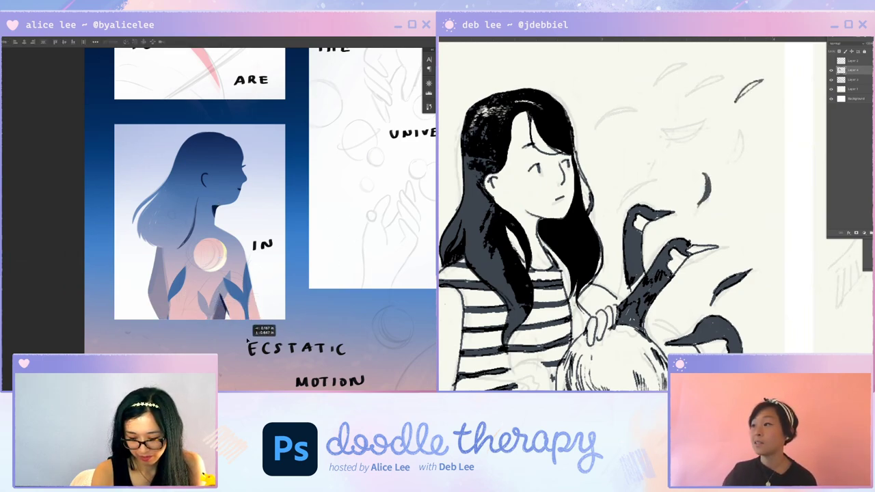
key(ctrl+u)
drag(340, 273, 361, 274)
drag(743, 91, 750, 86)
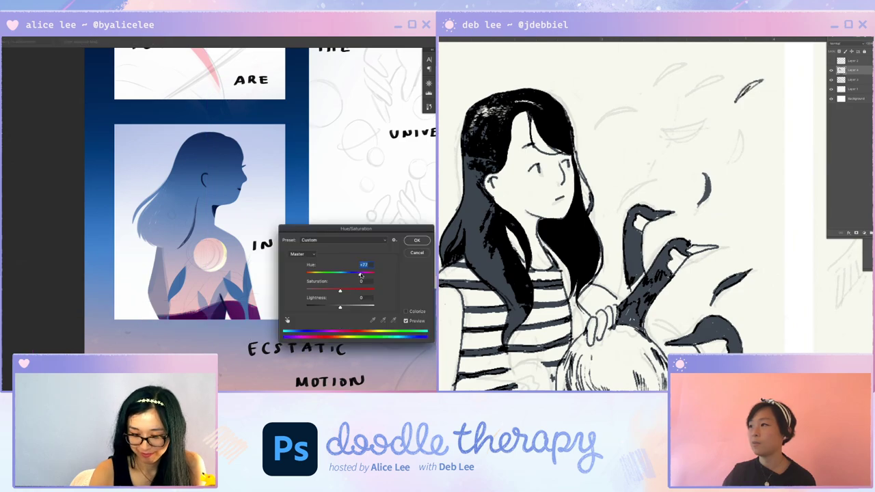
mouse_move(361, 274)
mouse_down()
mouse_move(356, 293)
mouse_move(353, 274)
mouse_up()
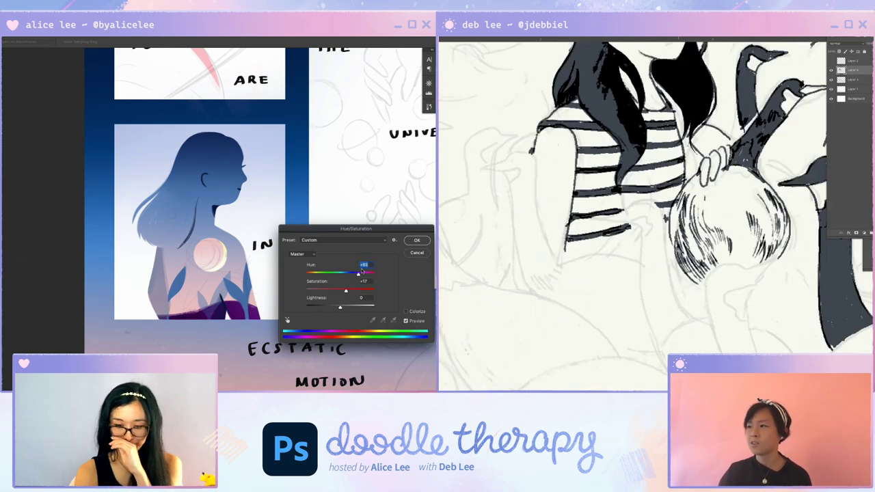
click(420, 239)
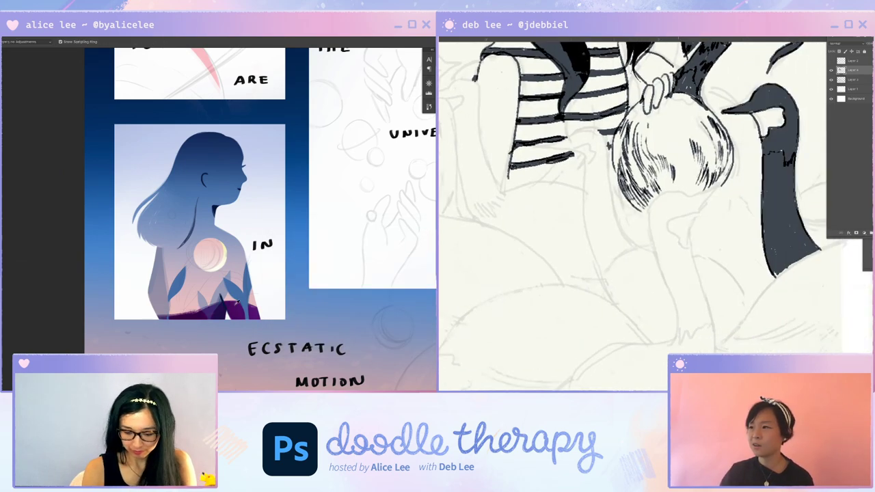
Blend the purple garment toward dark blue with a gradient and ink the top of the fourth goose's head
key(i)
key(g)
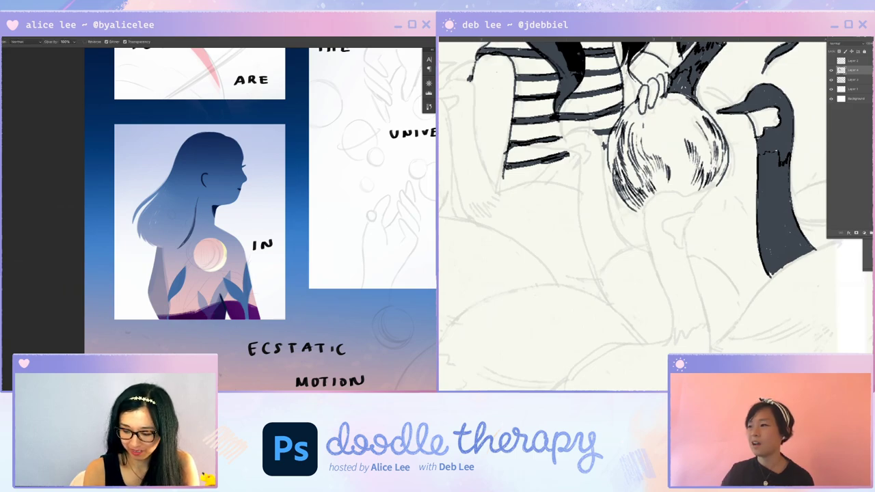
mouse_move(644, 220)
mouse_down()
mouse_move(668, 193)
mouse_move(714, 183)
mouse_move(693, 208)
mouse_up()
drag(312, 253, 232, 307)
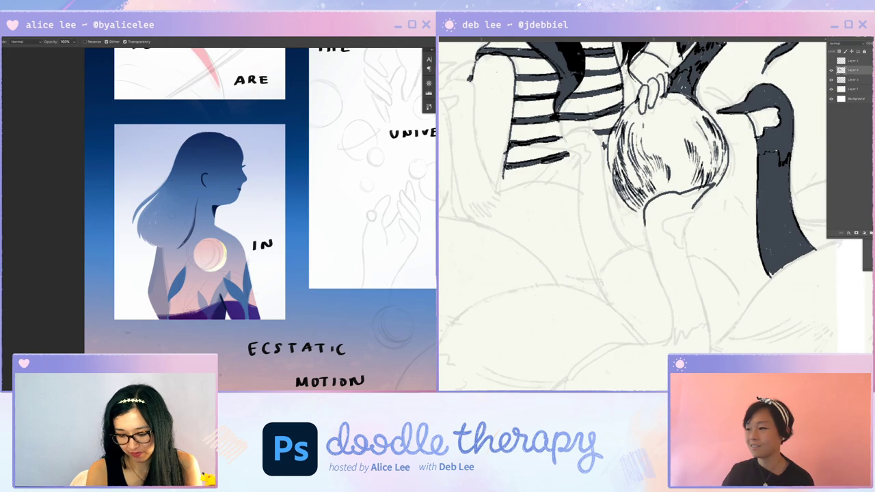
Move the small blue leaves from the silhouette's waist up onto her hair
key(super+minus)
key(super+minus)
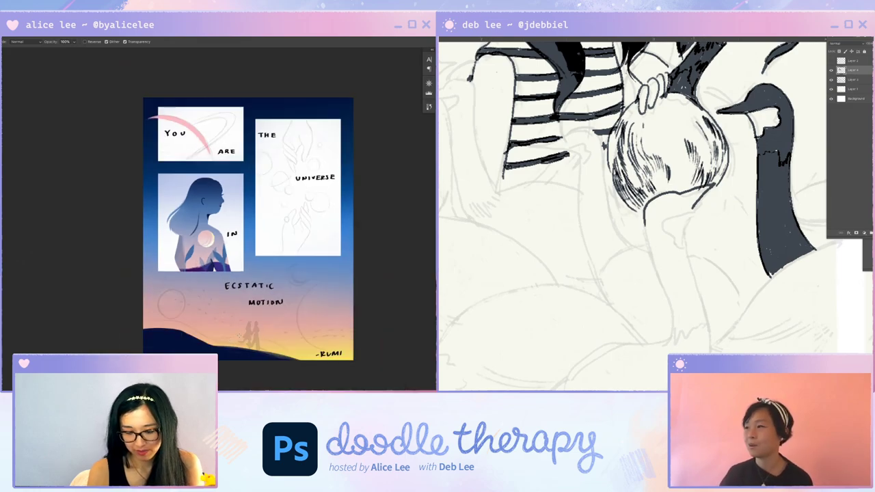
key(super+equal)
key(v)
drag(216, 269, 180, 217)
Ink both sides of the fourth goose's neck and the long curve of its back
drag(689, 262, 707, 352)
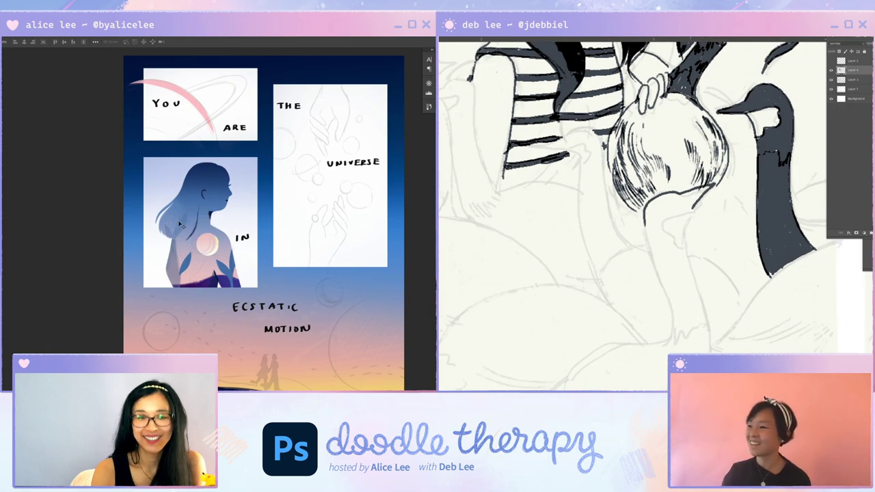
scroll(632, 216, down, 5)
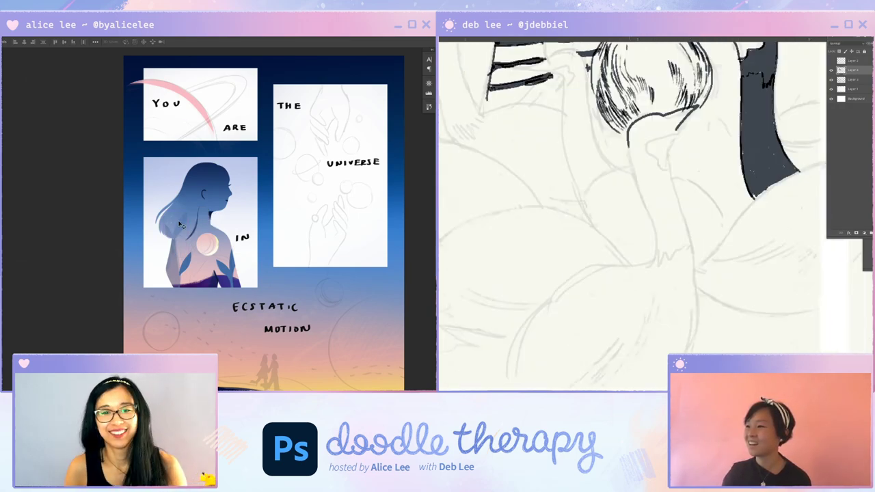
mouse_move(628, 146)
mouse_down()
mouse_move(649, 213)
mouse_move(652, 252)
mouse_move(639, 258)
mouse_up()
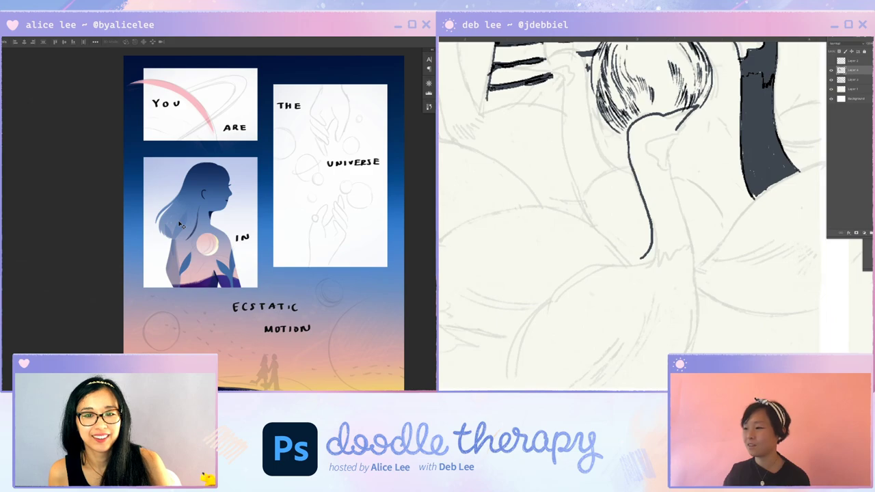
mouse_move(668, 130)
mouse_down()
mouse_move(664, 155)
mouse_move(695, 281)
mouse_move(693, 348)
mouse_up()
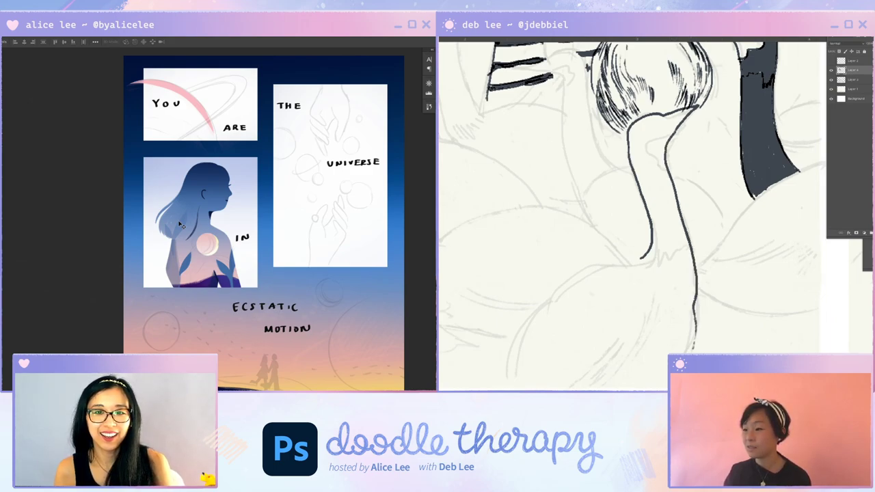
mouse_move(643, 256)
mouse_down()
mouse_move(554, 302)
mouse_move(519, 352)
mouse_move(519, 383)
mouse_up()
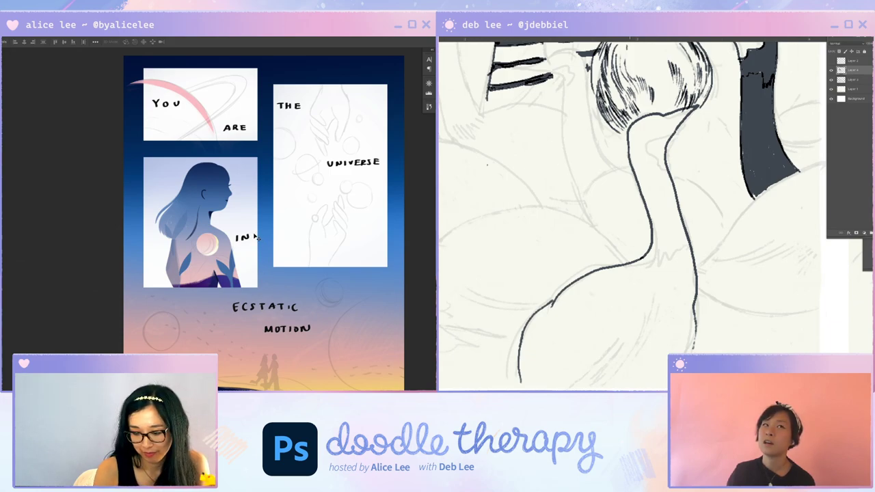
Ink a lobed cheek patch on the fourth goose's head and touch up the purple garment's waist edge
drag(250, 239, 146, 318)
key(ctrl+z)
key(r)
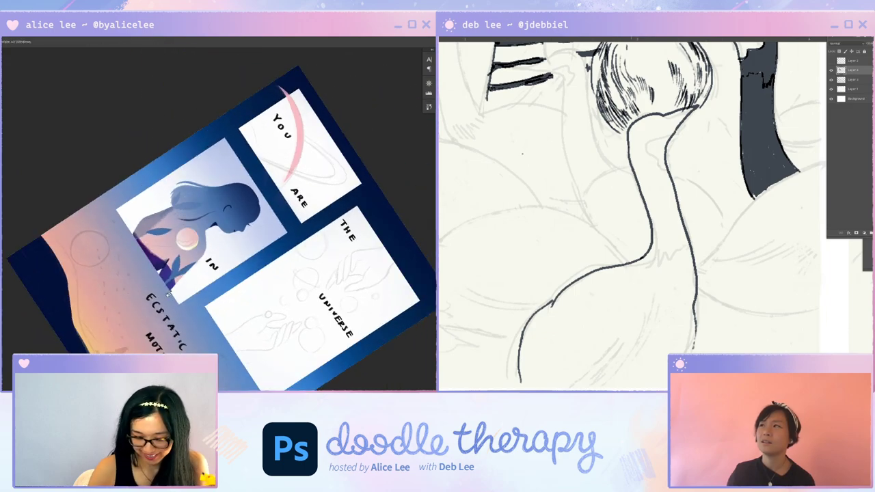
key(ctrl+equal)
key(b)
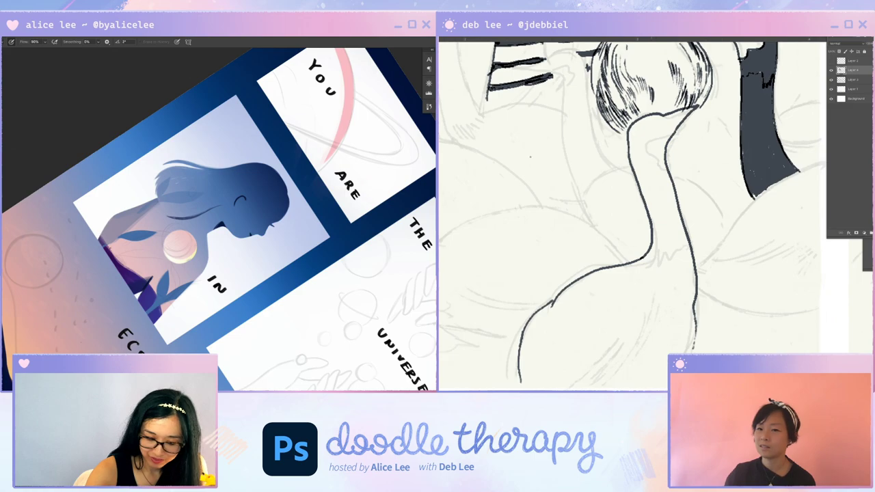
mouse_move(668, 140)
mouse_down()
mouse_move(654, 159)
mouse_move(662, 170)
mouse_up()
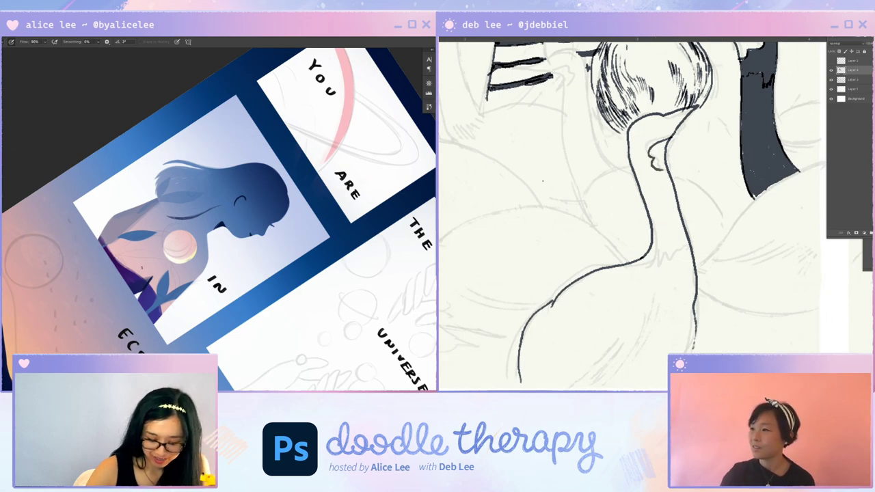
key(i)
key(b)
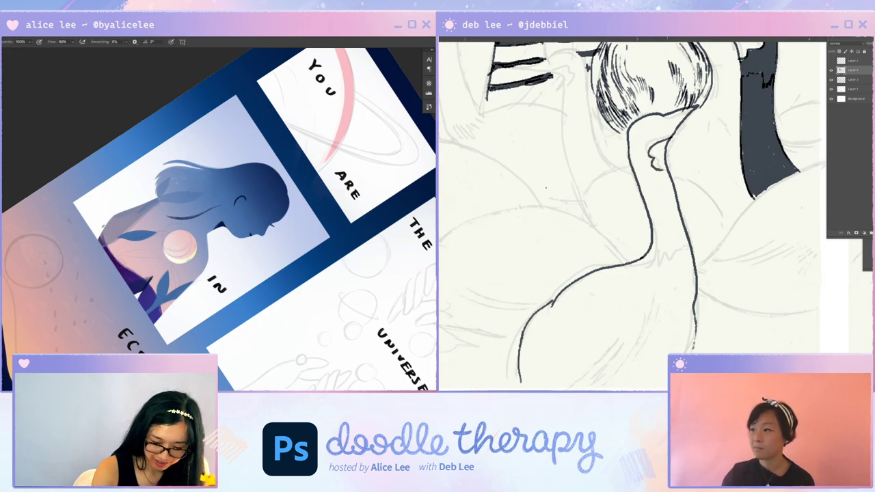
key(ctrl+z)
mouse_move(104, 230)
mouse_down()
mouse_move(111, 253)
mouse_move(102, 232)
mouse_up()
mouse_move(669, 139)
mouse_down()
mouse_move(656, 142)
mouse_move(662, 168)
mouse_up()
Paint along the purple garment's edge at the silhouette's back and ink a jagged feather line across the fourth goose's neck base
drag(108, 240, 127, 268)
key(Escape)
mouse_move(627, 267)
mouse_down()
mouse_move(672, 265)
mouse_move(693, 282)
mouse_up()
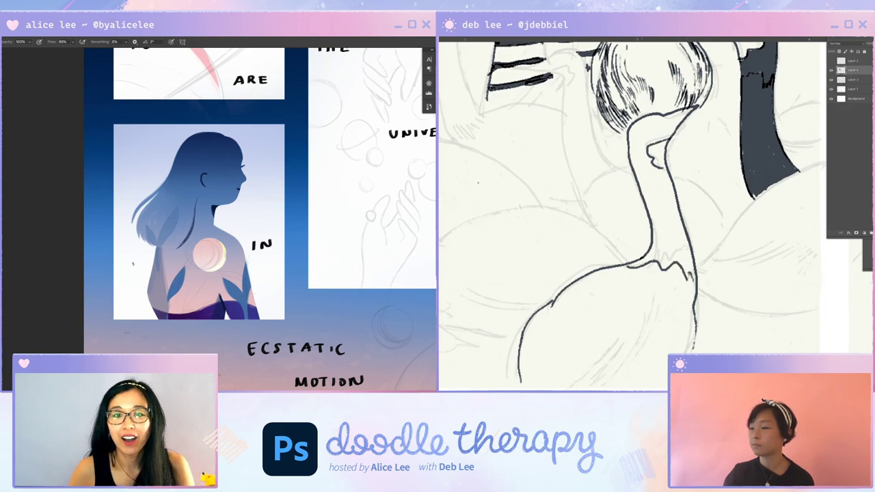
Fill the fourth goose's beak, crown and back of the neck with dark ink around the cheek patch
mouse_move(641, 123)
mouse_down()
mouse_move(643, 144)
mouse_move(651, 144)
mouse_move(693, 108)
mouse_up()
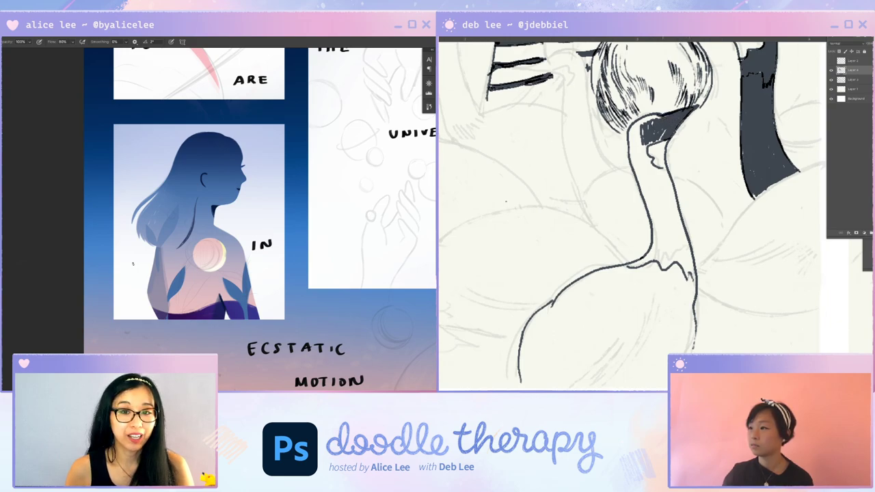
mouse_move(642, 117)
mouse_down()
mouse_move(629, 147)
mouse_move(637, 142)
mouse_up()
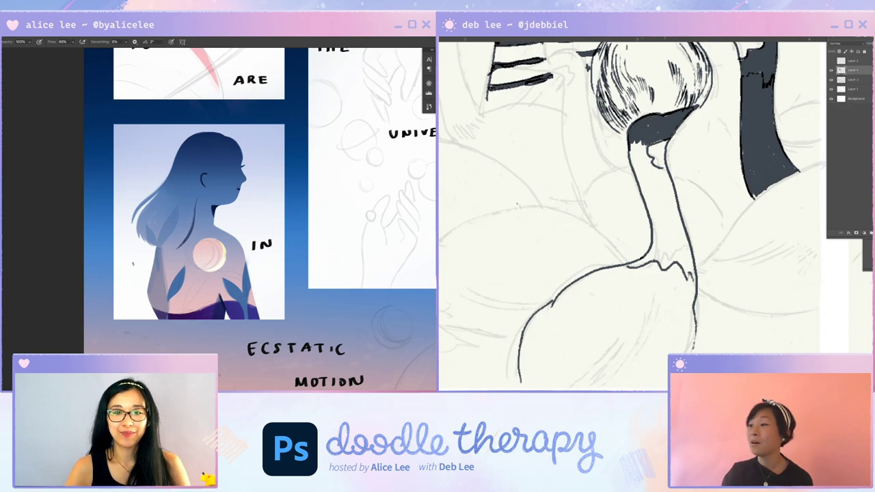
drag(646, 145, 638, 180)
drag(631, 144, 640, 182)
key(r)
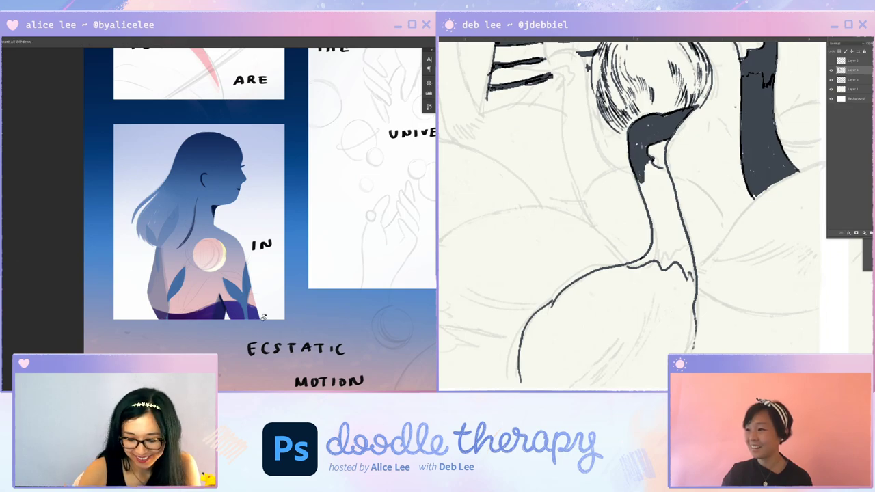
drag(308, 317, 340, 181)
drag(645, 166, 650, 209)
Fill the fourth goose's upper neck below the cheek patch with dark ink and touch up the purple garment's side edge
key(i)
mouse_move(647, 161)
mouse_down()
mouse_move(654, 195)
mouse_move(668, 170)
mouse_move(673, 206)
mouse_up()
key(b)
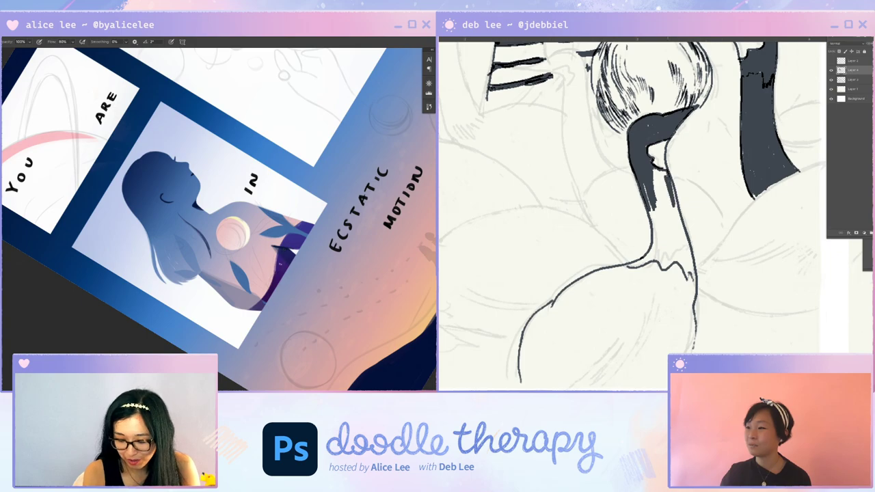
drag(275, 267, 255, 305)
drag(660, 172, 671, 207)
mouse_move(257, 302)
mouse_down()
mouse_move(278, 269)
mouse_move(262, 299)
mouse_up()
mouse_move(656, 172)
mouse_down()
mouse_move(670, 213)
mouse_move(660, 222)
mouse_up()
drag(275, 264, 256, 294)
drag(654, 210, 659, 224)
drag(657, 192, 650, 230)
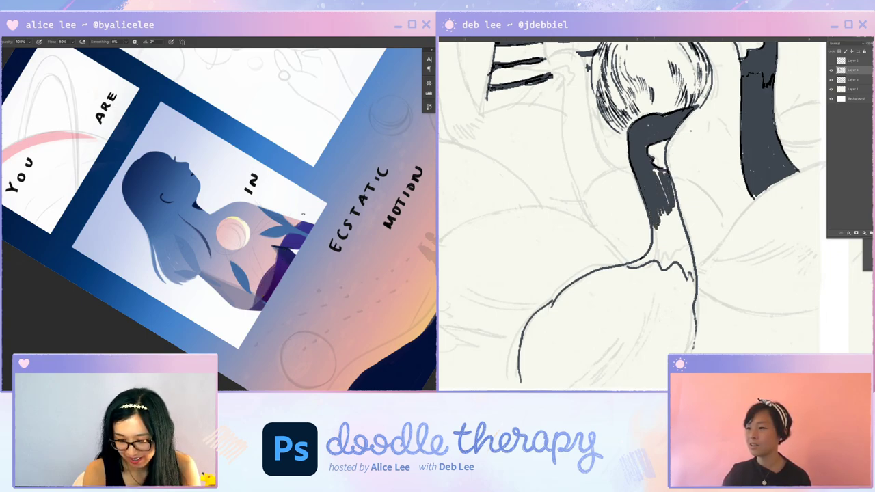
Fill the middle of the fourth goose's neck with dark ink down to just above its base
mouse_move(664, 169)
mouse_down()
mouse_move(655, 199)
mouse_move(669, 248)
mouse_up()
key(Escape)
drag(664, 210, 664, 251)
drag(320, 321, 142, 301)
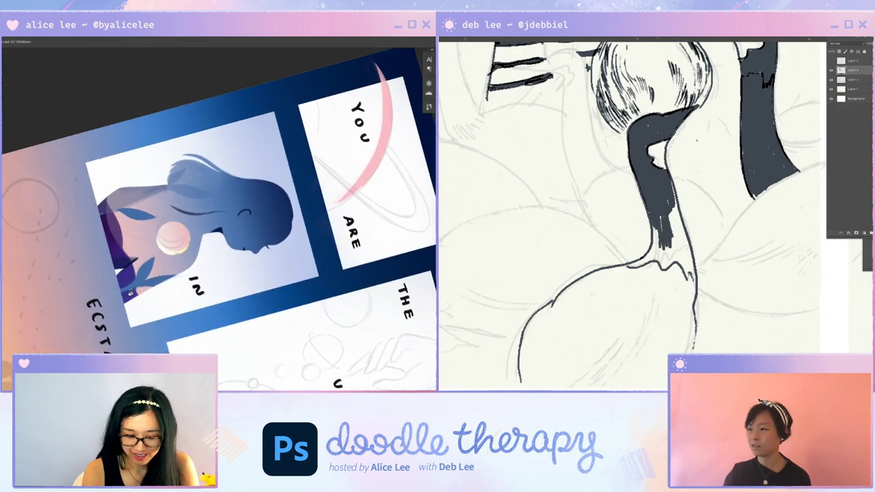
drag(656, 221, 655, 251)
drag(671, 211, 675, 246)
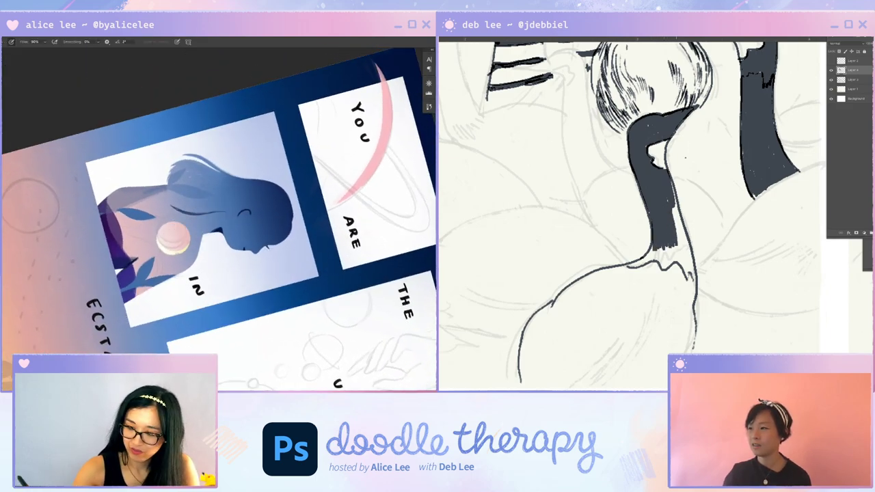
drag(676, 188, 680, 245)
Extend the dark ink along the front of the fourth goose's neck into the jagged feather line at its base
key(b)
drag(671, 175, 675, 193)
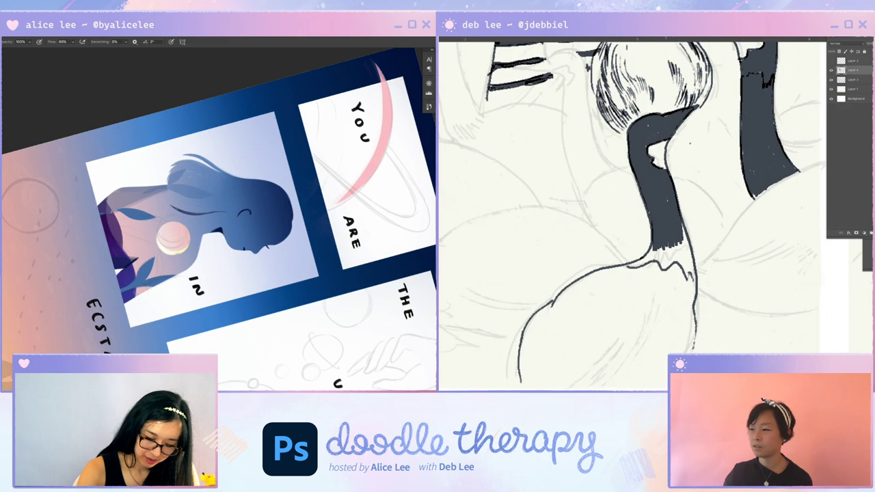
drag(681, 225, 686, 250)
key(g)
drag(682, 218, 688, 250)
drag(141, 330, 117, 220)
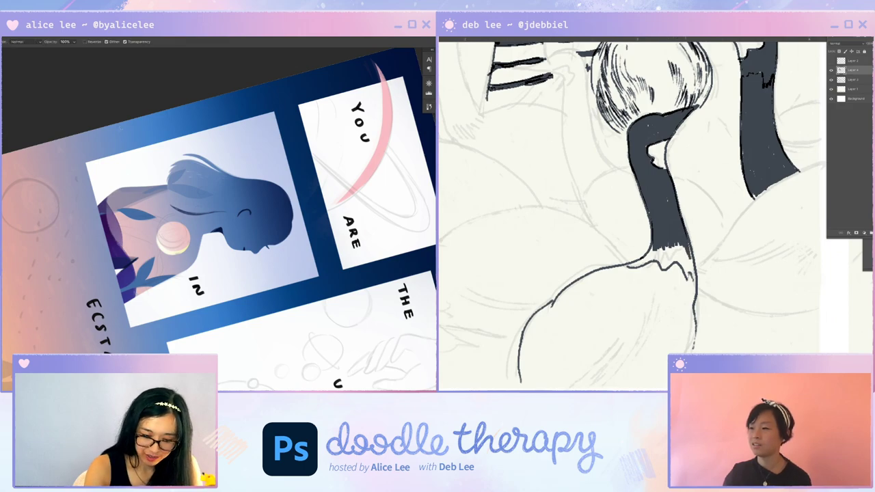
mouse_move(688, 255)
mouse_down()
mouse_move(695, 291)
mouse_move(677, 258)
mouse_up()
key(Escape)
key(v)
drag(662, 248, 671, 264)
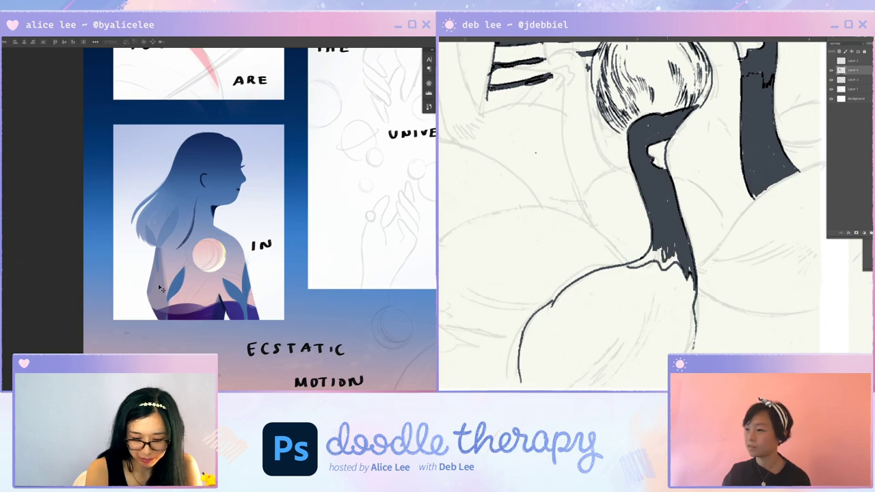
Fill the back corner of the fourth goose's neck base with dark ink and try a dark stroke along the silhouette's back arm
drag(162, 288, 166, 273)
key(ctrl+z)
drag(216, 212, 218, 208)
key(b)
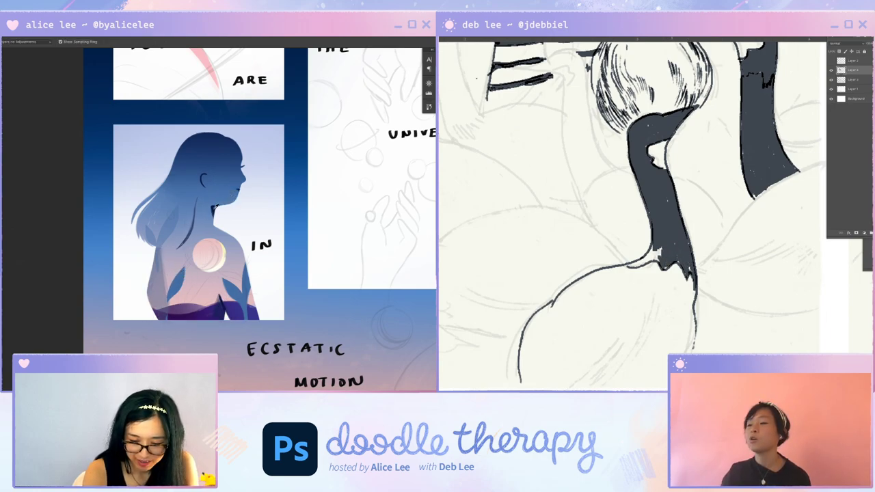
drag(662, 247, 621, 267)
key(ctrl+z)
drag(162, 252, 165, 294)
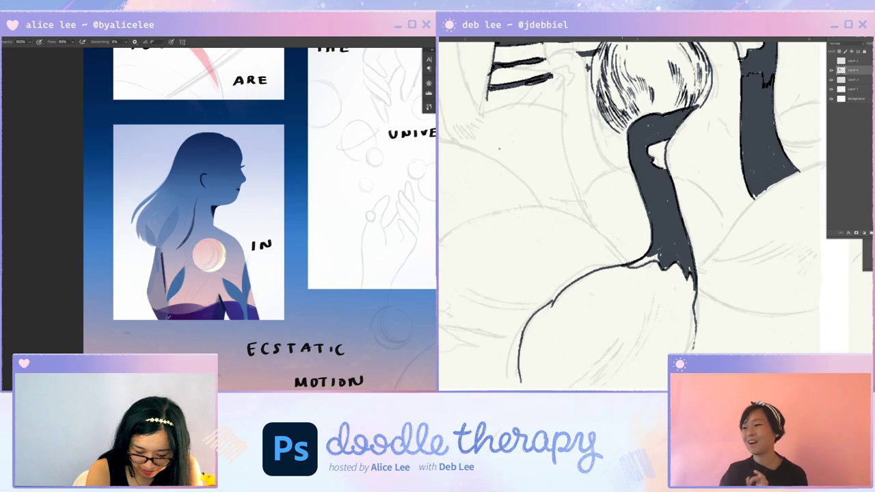
drag(654, 258, 626, 266)
Close the last gap in the fourth goose's neck base and try another dark stroke down the silhouette's arm edge
key(ctrl+z)
drag(166, 294, 169, 314)
key(ctrl+z)
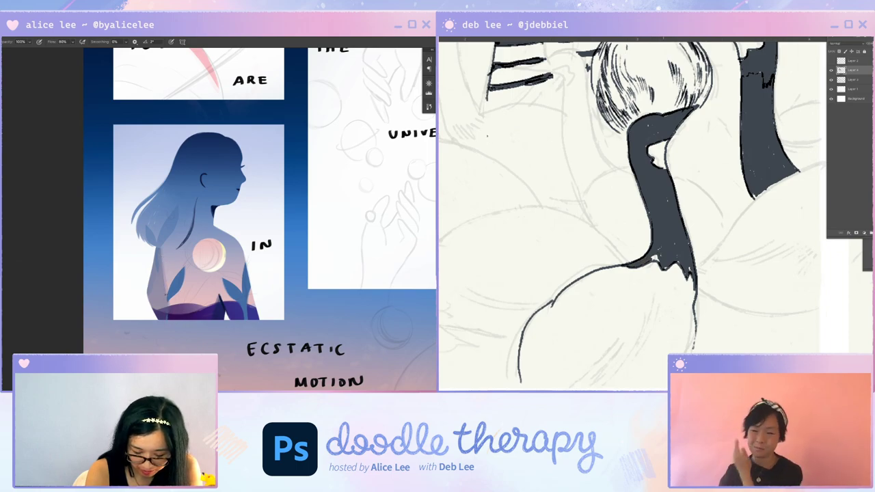
drag(164, 276, 167, 318)
drag(657, 254, 653, 259)
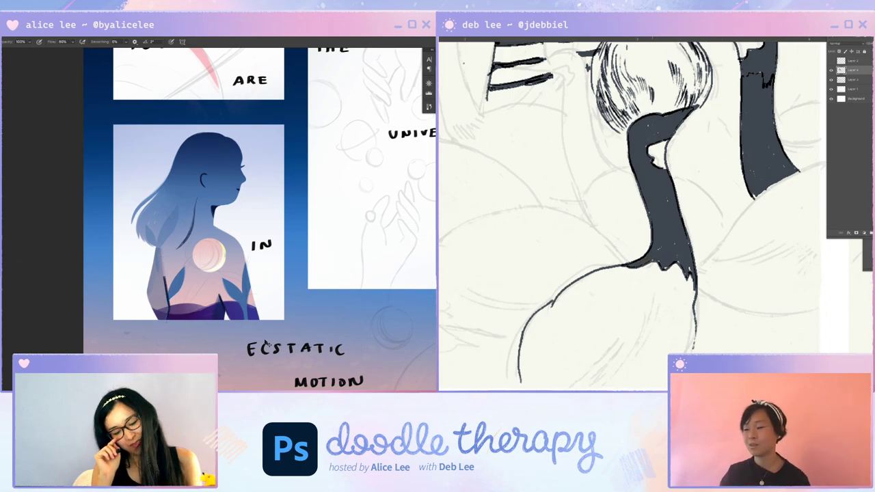
key(ctrl+z)
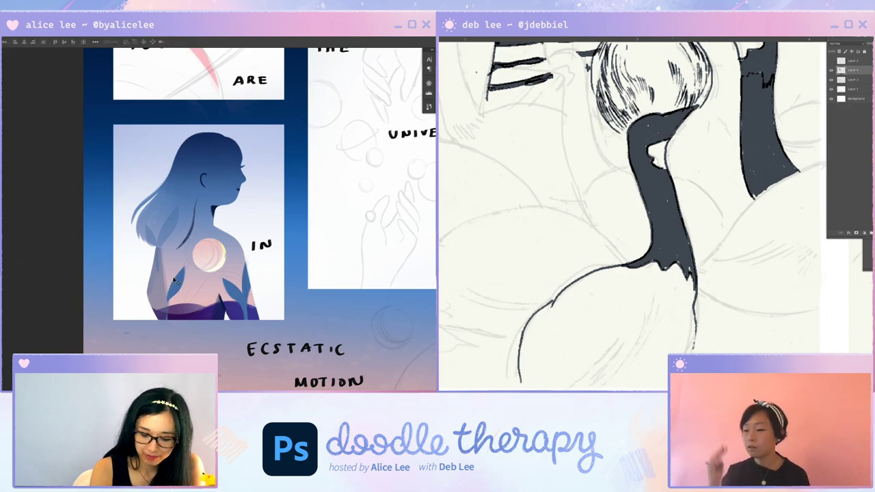
Shade the silhouette's back arm with a dark blue-purple gradient
key(ctrl+minus)
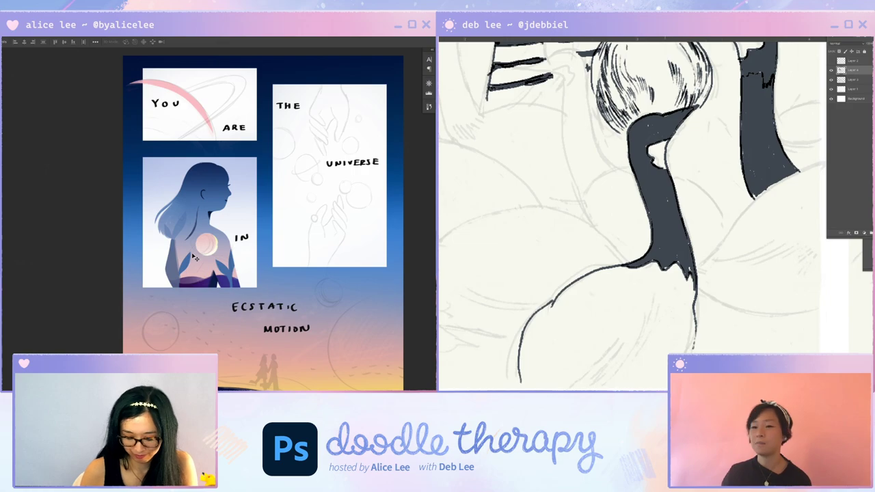
key(g)
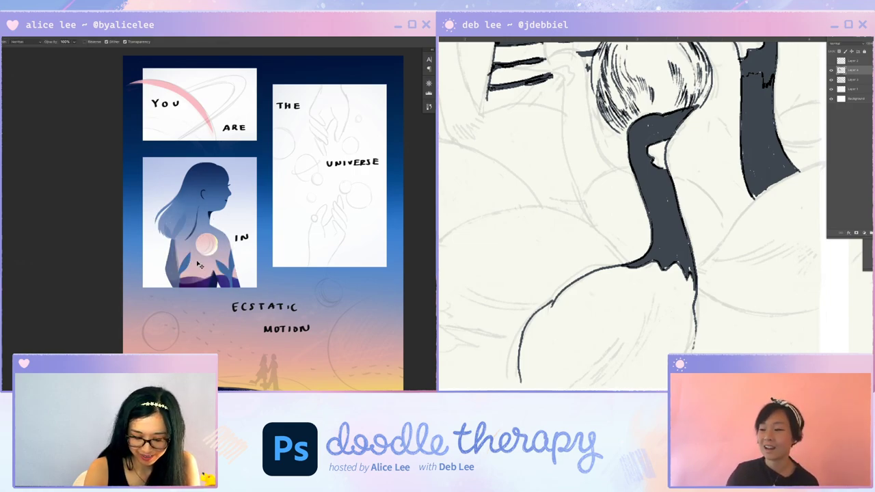
key(v)
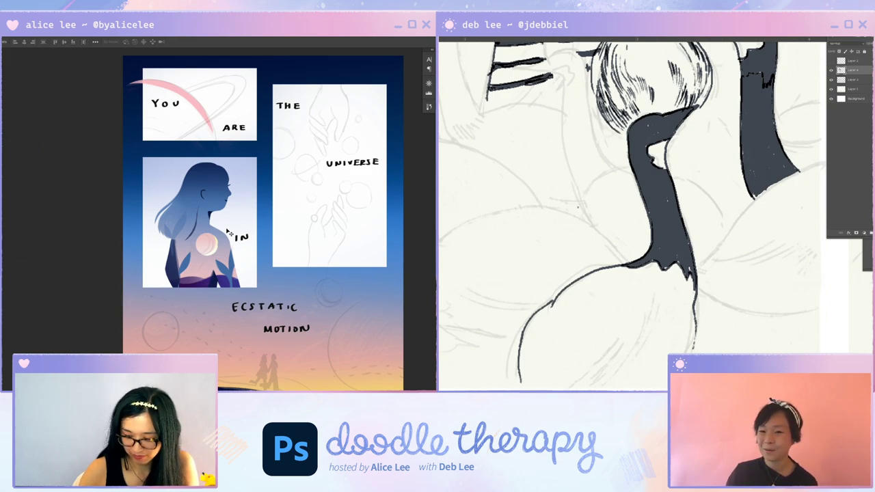
Try dark blue and peach gradients over the silhouette on a new layer
key(g)
drag(202, 275, 272, 158)
key(super+z)
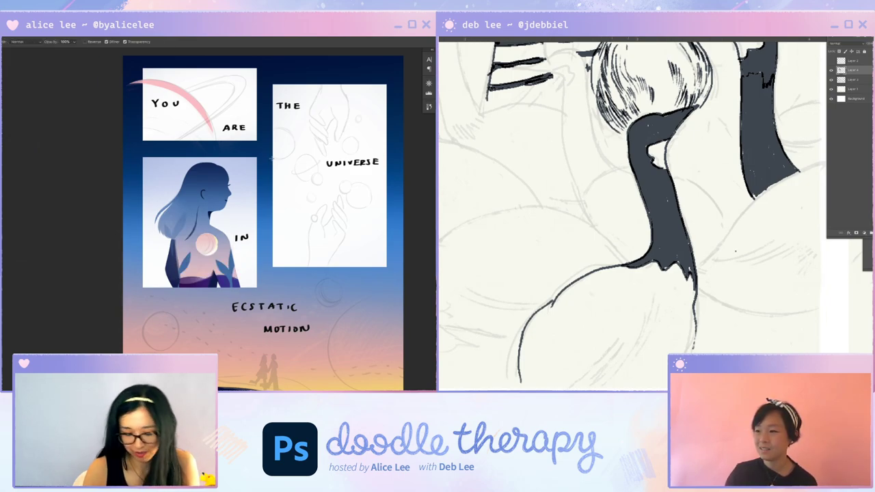
key(super+shift+n)
key(Return)
drag(215, 238, 141, 354)
key(i)
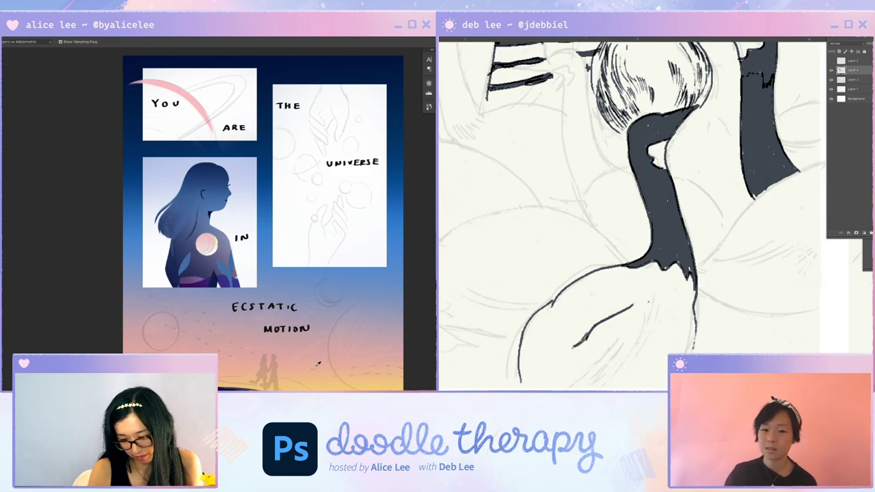
key(g)
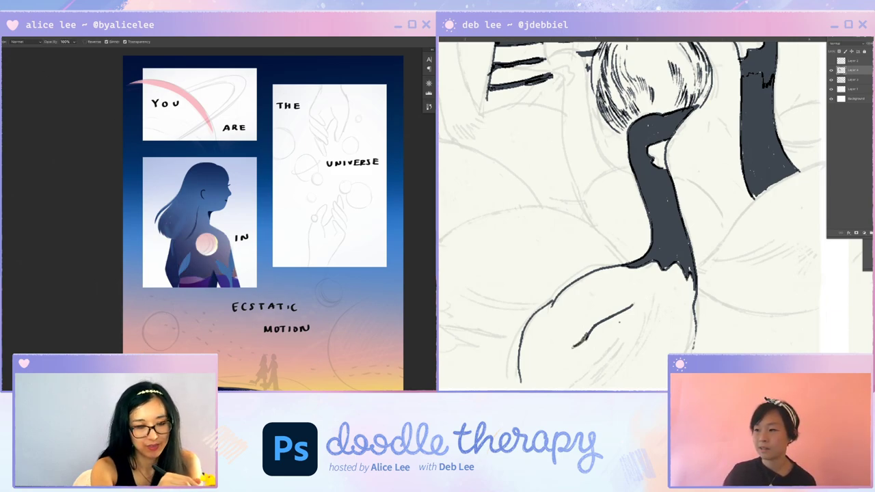
drag(238, 170, 195, 283)
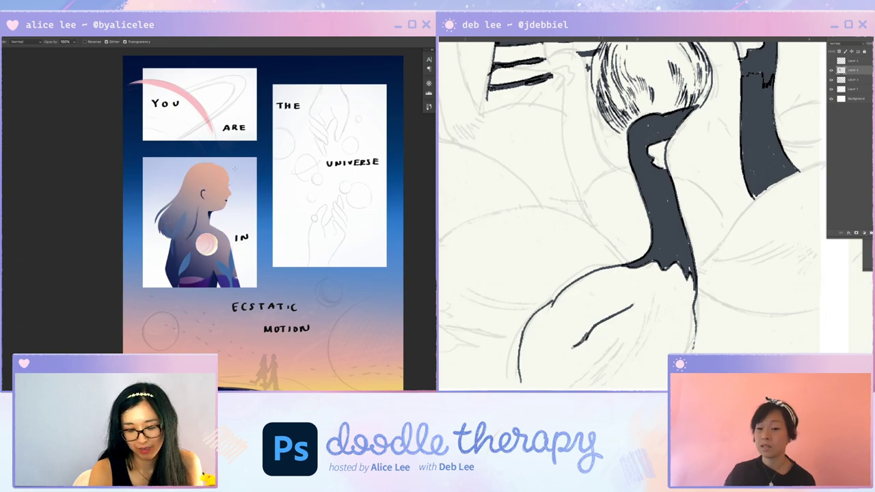
Hatch short feather strokes on the fourth goose's upper body and undo the gradients over the silhouette
drag(591, 279, 609, 296)
key(ctrl+z)
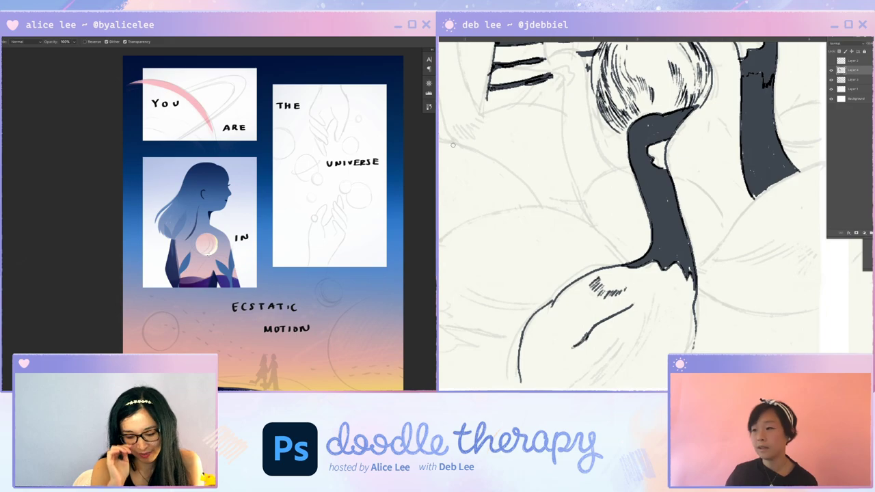
key(v)
drag(192, 280, 190, 273)
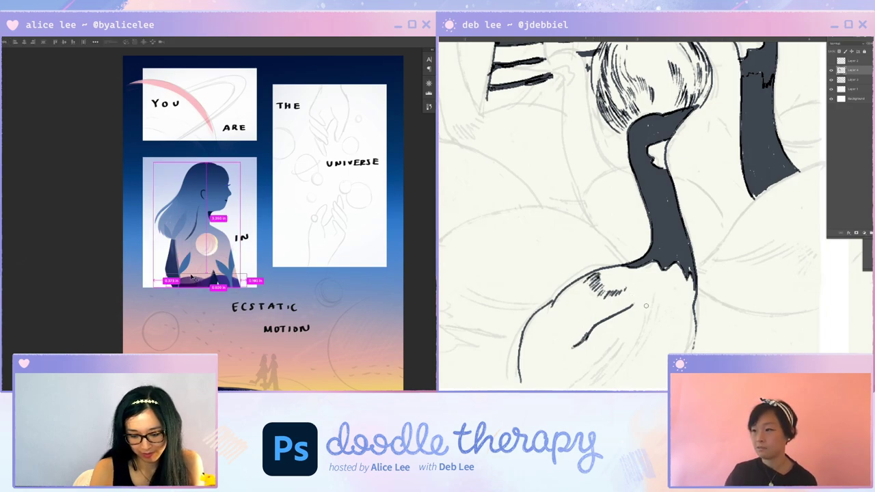
Lighten the purple garment's wavy band with Hue/Saturation and hatch the feathers above the fourth goose's wing line
key(ctrl+u)
drag(339, 273, 320, 275)
drag(341, 308, 356, 307)
mouse_move(592, 304)
mouse_down()
mouse_move(574, 323)
mouse_move(585, 321)
mouse_up()
click(416, 240)
mouse_move(631, 298)
mouse_down()
mouse_move(612, 318)
mouse_move(598, 317)
mouse_up()
key(ctrl+u)
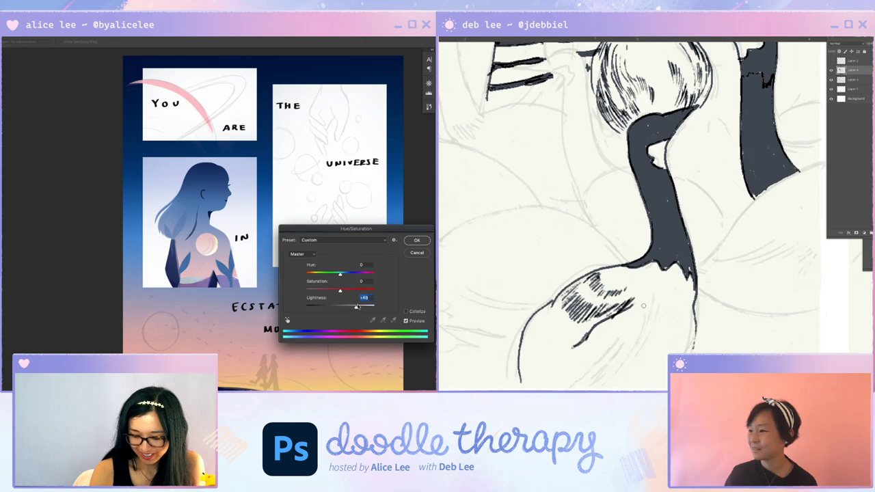
click(417, 240)
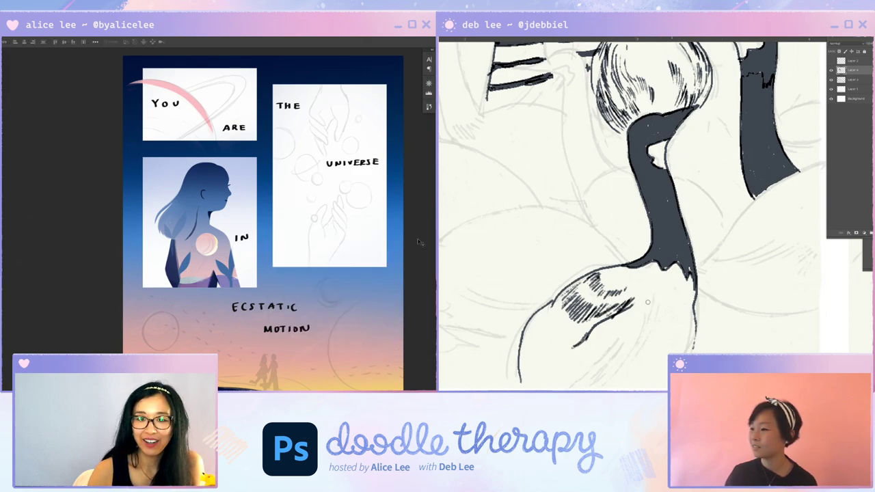
Hatch feather strokes down both outer edges of the fourth goose's body
mouse_move(676, 317)
mouse_down()
mouse_move(674, 351)
mouse_move(688, 352)
mouse_up()
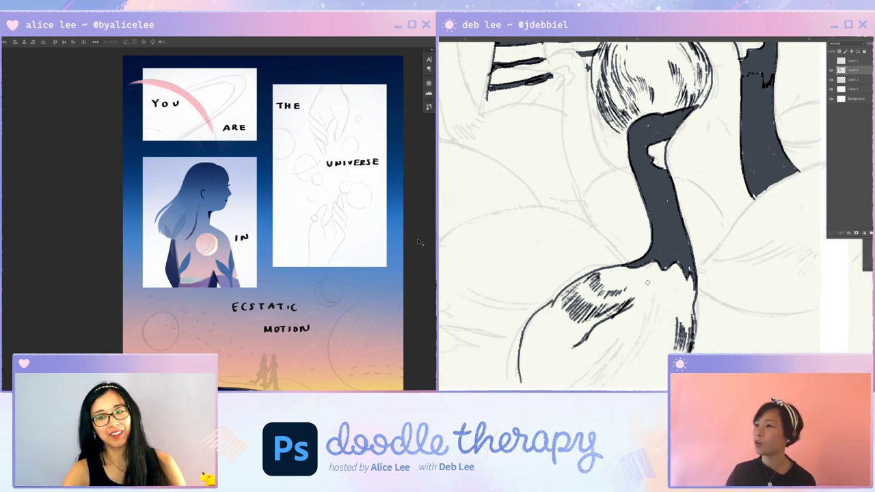
mouse_move(543, 311)
mouse_down()
mouse_move(521, 356)
mouse_move(530, 359)
mouse_up()
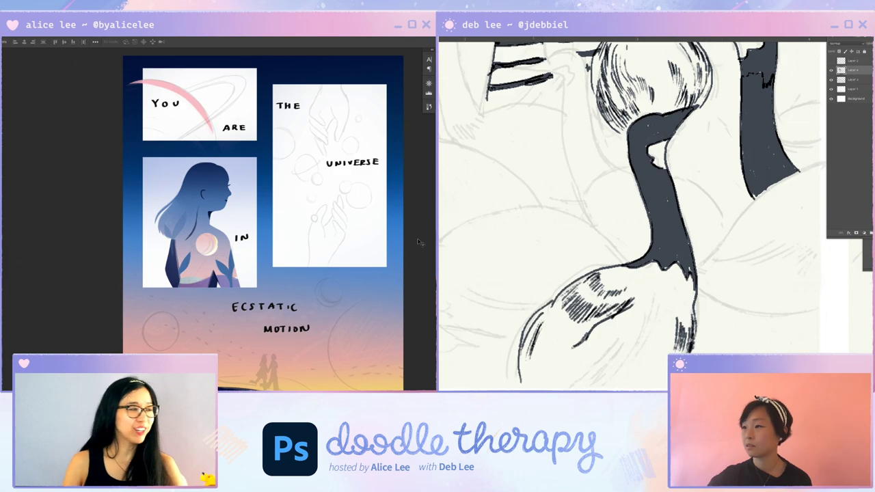
key(ctrl+minus)
key(ctrl+minus)
key(ctrl+minus)
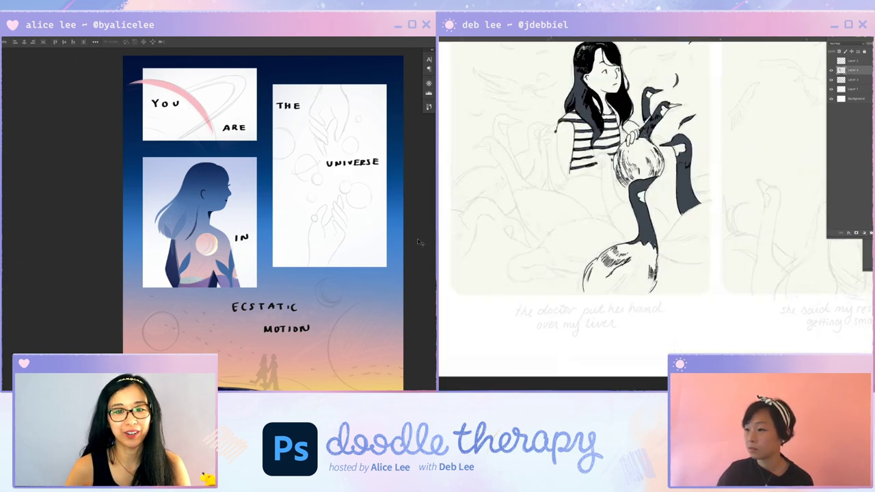
key(ctrl+plus)
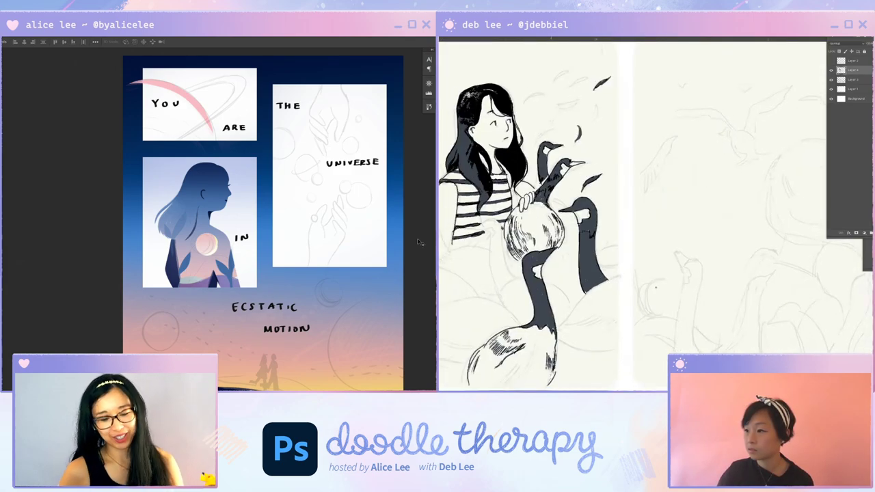
Darken the fourth goose's beak with black ink and adjust the slim shape beside the silhouette's hair
mouse_move(185, 221)
mouse_down()
mouse_move(191, 211)
mouse_move(184, 220)
mouse_up()
drag(538, 258, 550, 249)
drag(184, 222, 196, 233)
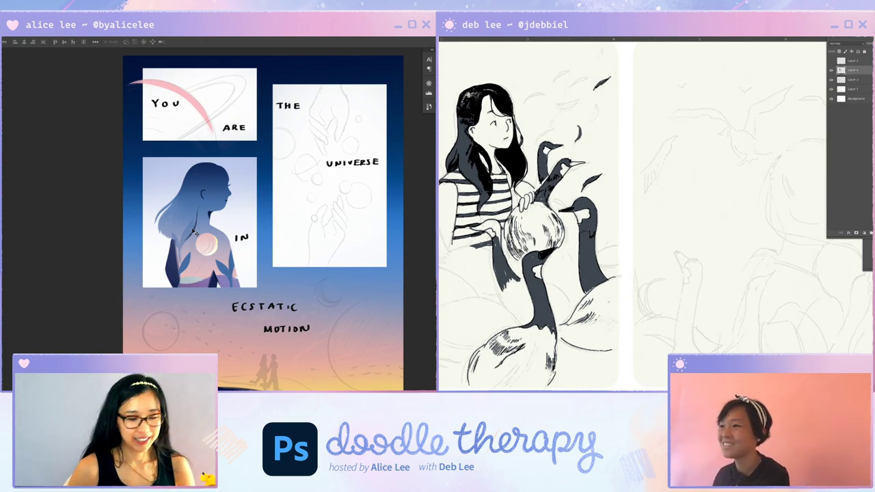
key(ctrl+plus)
key(ctrl+plus)
scroll(632, 215, down, 3)
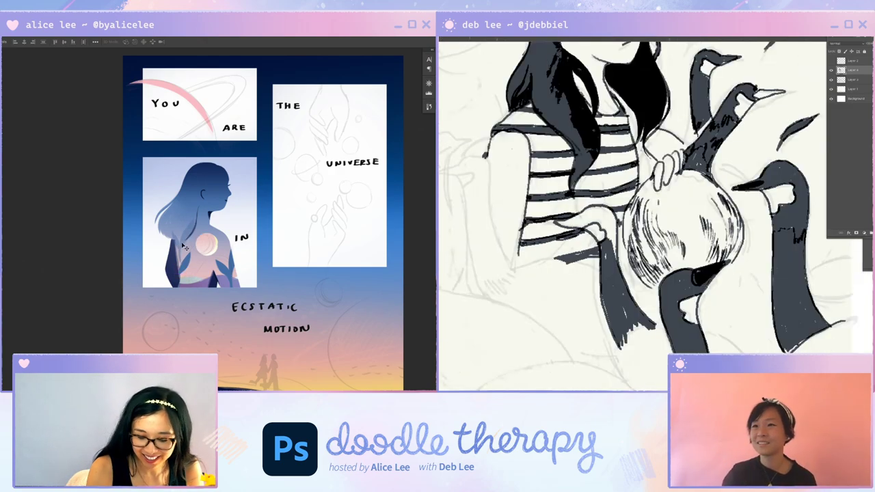
key(ctrl+minus)
key(ctrl+minus)
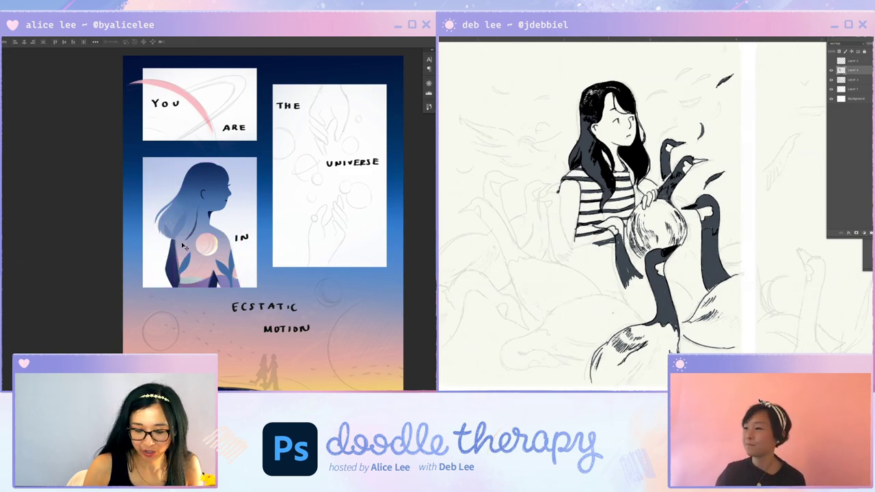
Reposition the slim curved shape below the silhouette's hair tips using Free Transform
drag(178, 229, 184, 237)
key(ctrl+t)
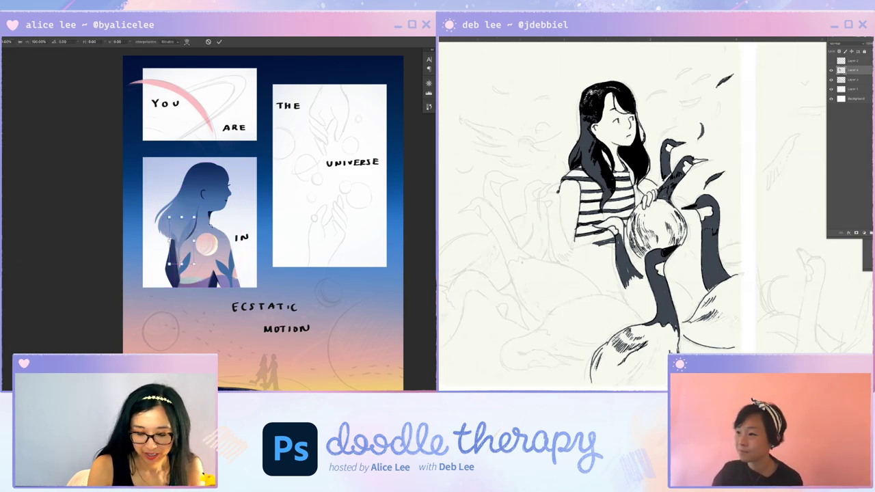
key(Return)
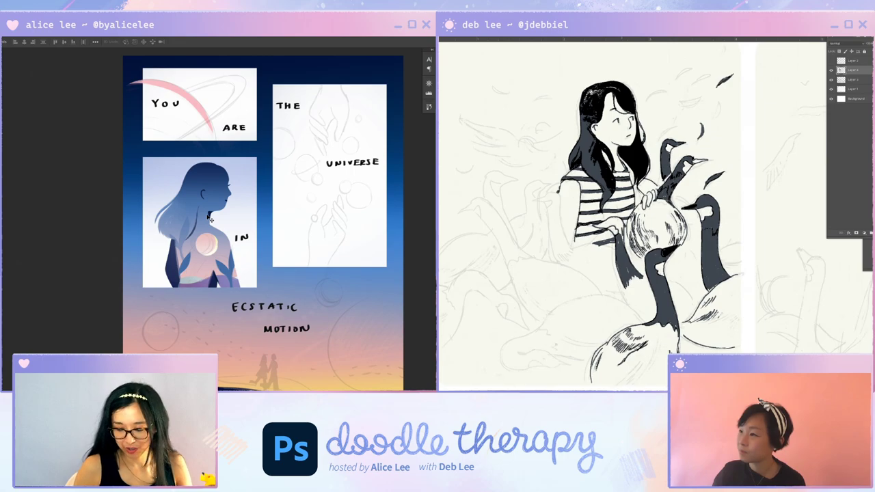
key(b)
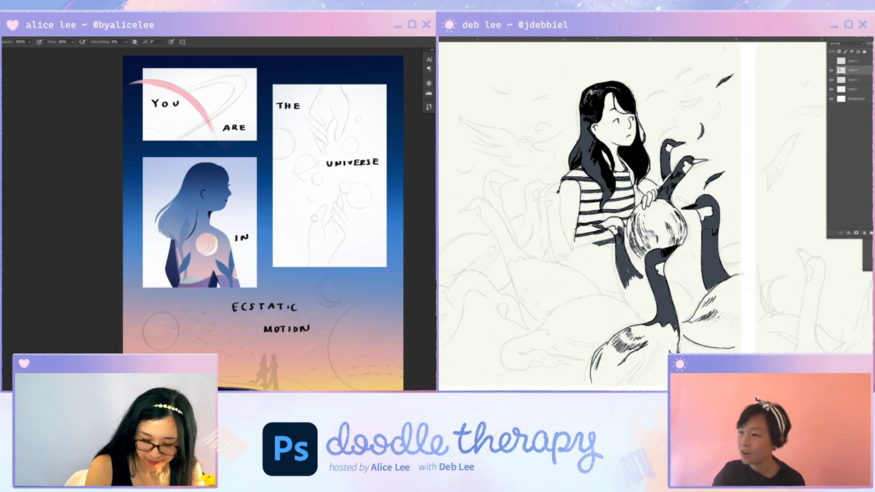
Ink the head of the goose beside the striped shirt, then outline the bodies behind the fourth goose with long curves
mouse_move(600, 226)
mouse_down()
mouse_move(621, 218)
mouse_move(621, 229)
mouse_up()
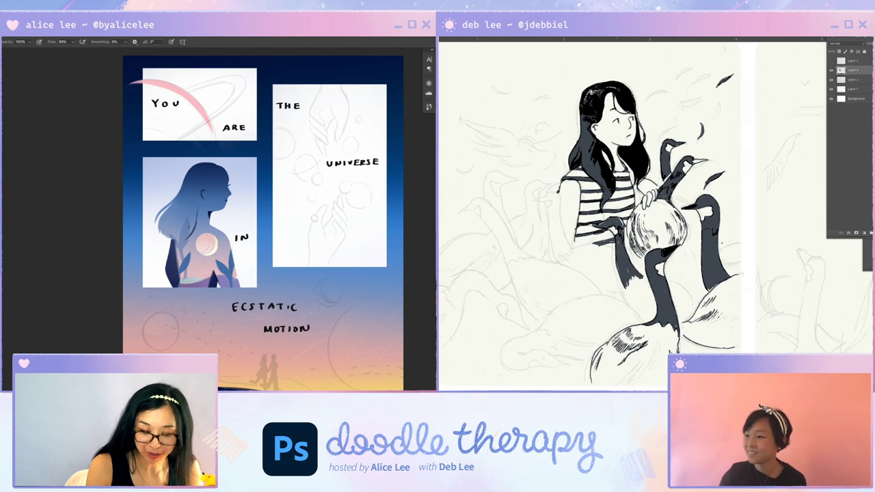
key(e)
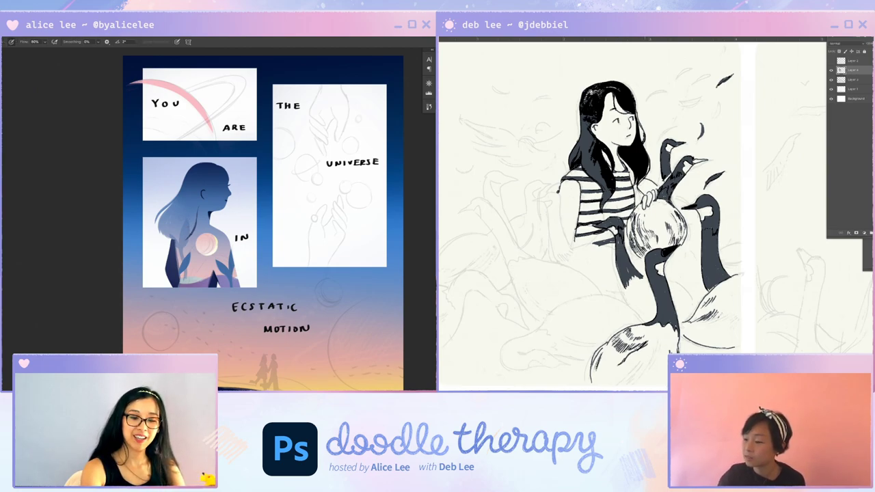
mouse_move(622, 279)
mouse_down()
mouse_move(626, 294)
mouse_move(692, 298)
mouse_up()
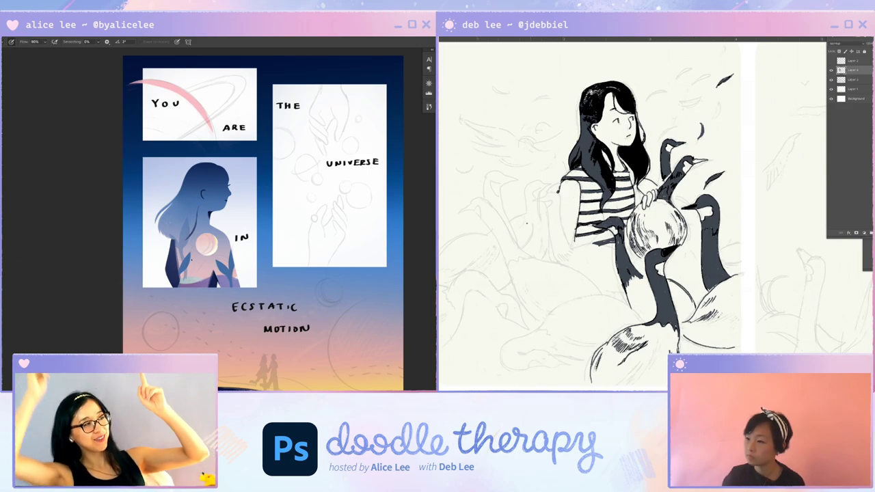
drag(524, 336, 597, 295)
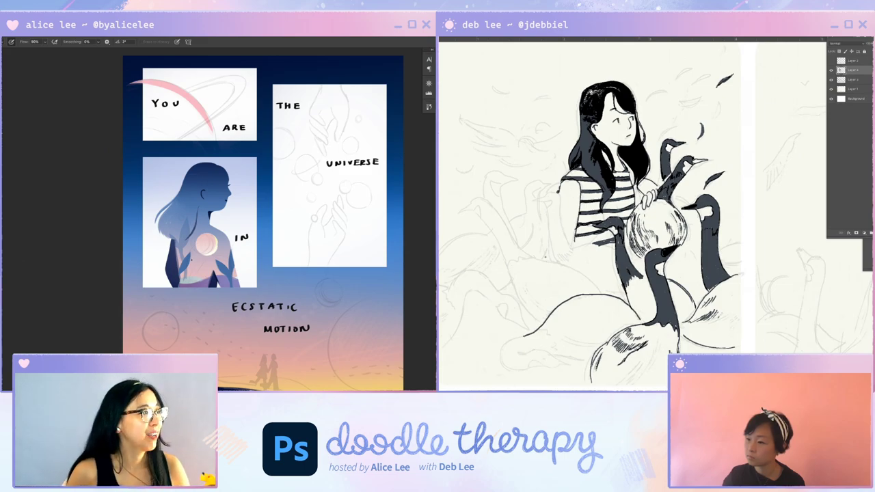
Ink the outline of the lowest goose's head and folded neck, closing it with a jagged edge where the neck meets the body
mouse_move(523, 335)
mouse_down()
mouse_move(511, 342)
mouse_move(502, 369)
mouse_move(566, 366)
mouse_up()
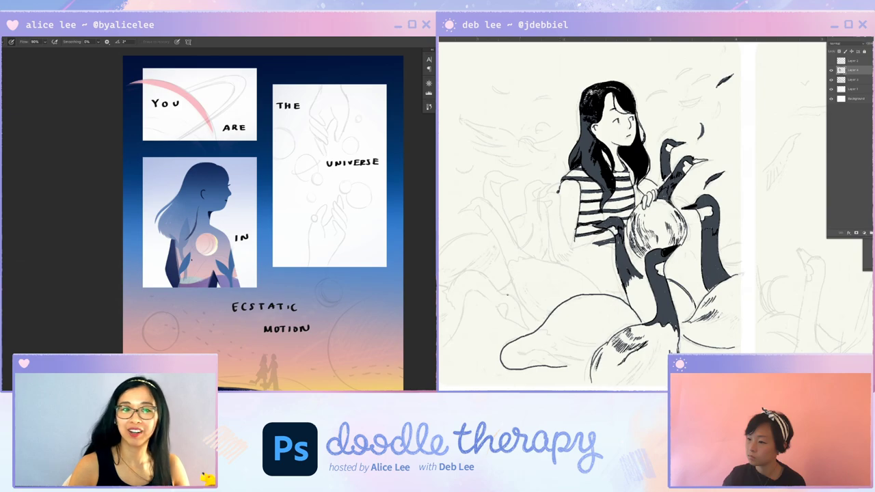
drag(518, 350, 567, 367)
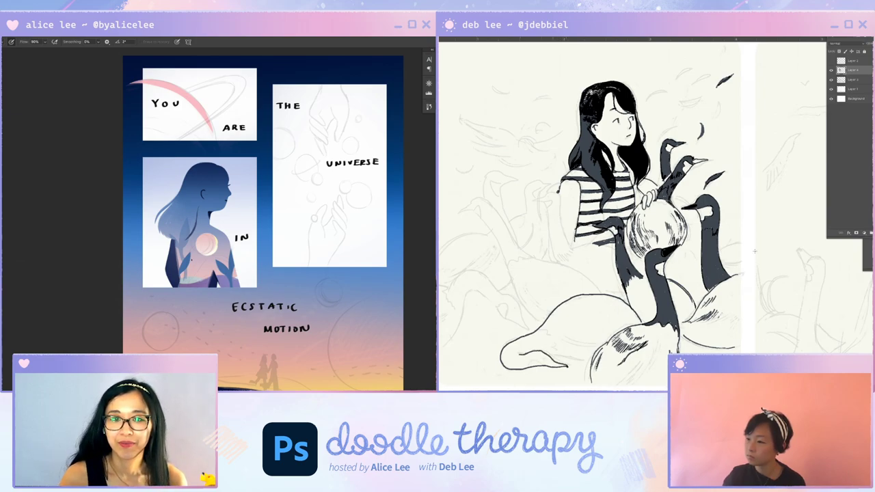
drag(548, 354, 591, 358)
drag(534, 329, 559, 348)
Clear the faint tall leaf beside the silhouette's hair and lighten the dark arm and garment shapes to translucent tones
key(ctrl+plus)
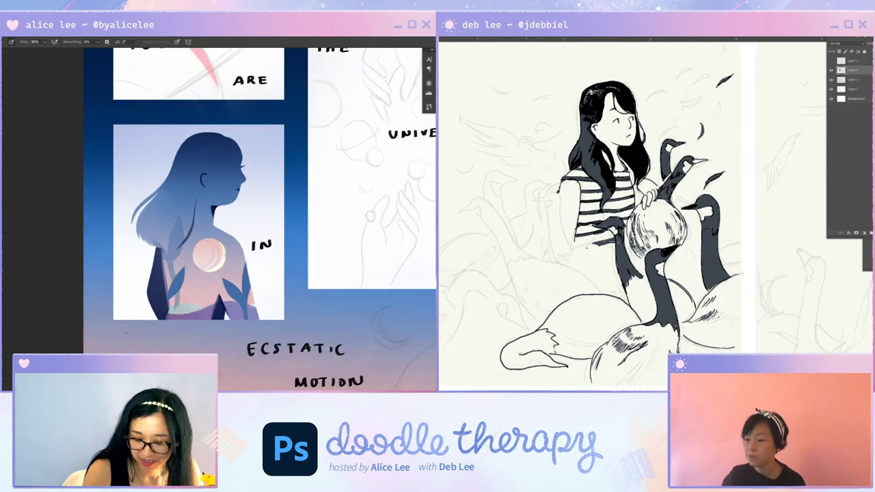
key(v)
drag(176, 275, 256, 324)
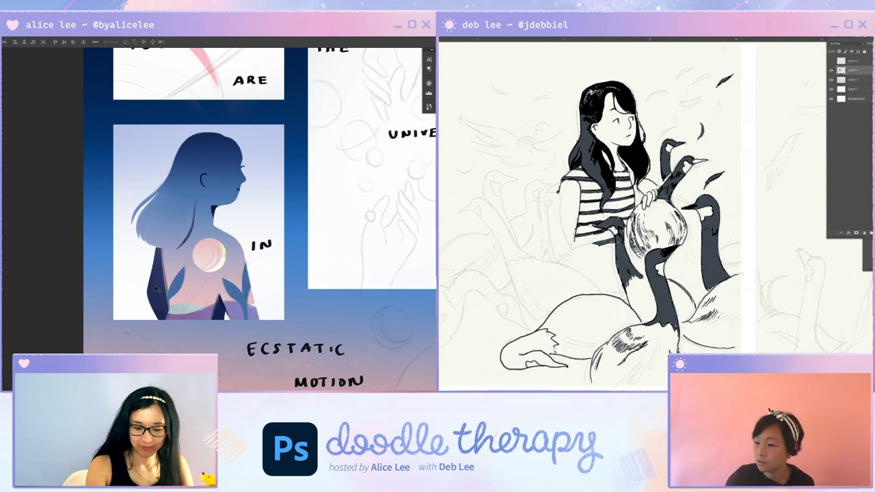
key(ctrl+z)
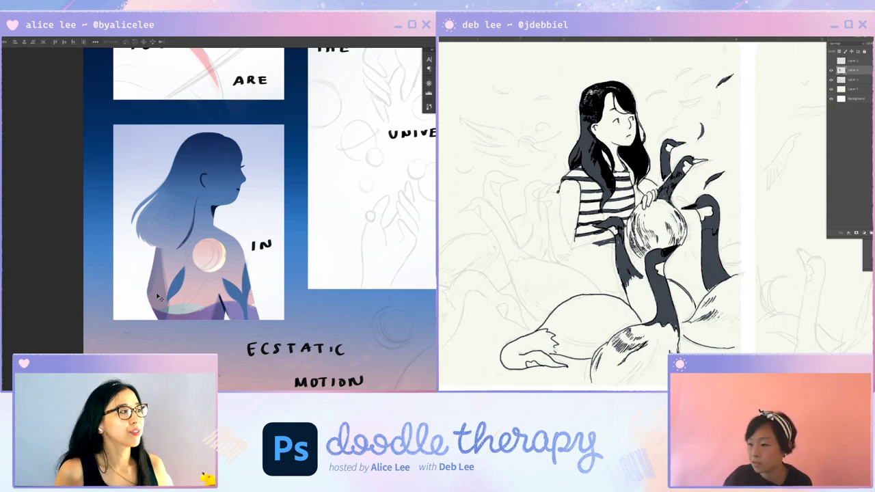
Ink the lowest goose's head and neck marking, and sample the dark blue of the silhouette's neck shadow for the brush
mouse_move(520, 354)
mouse_down()
mouse_move(549, 346)
mouse_move(550, 355)
mouse_up()
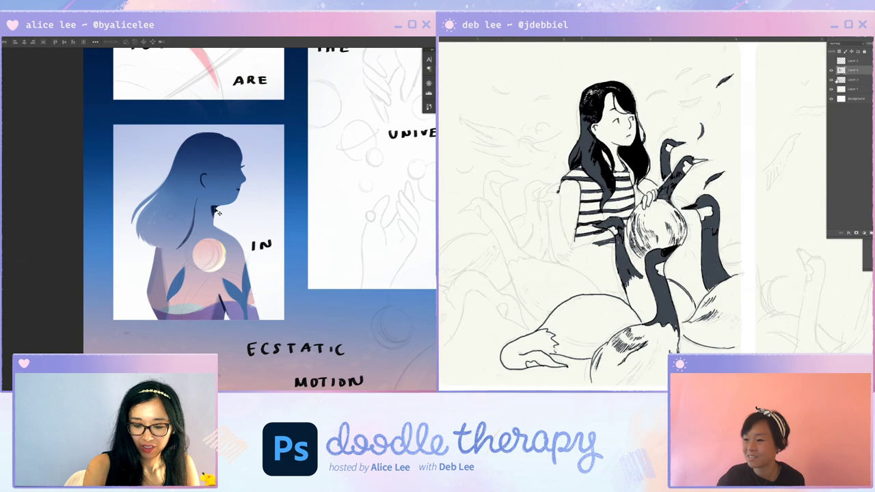
click(214, 208)
click(220, 207)
key(i)
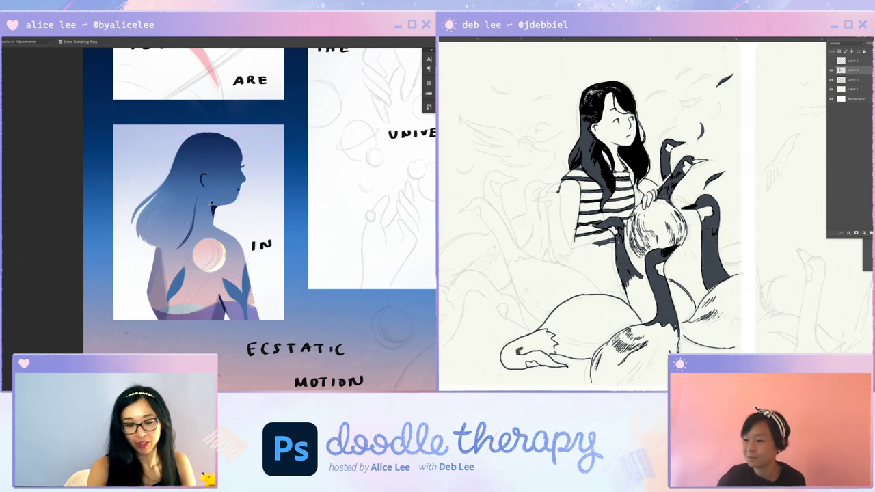
click(214, 207)
key(b)
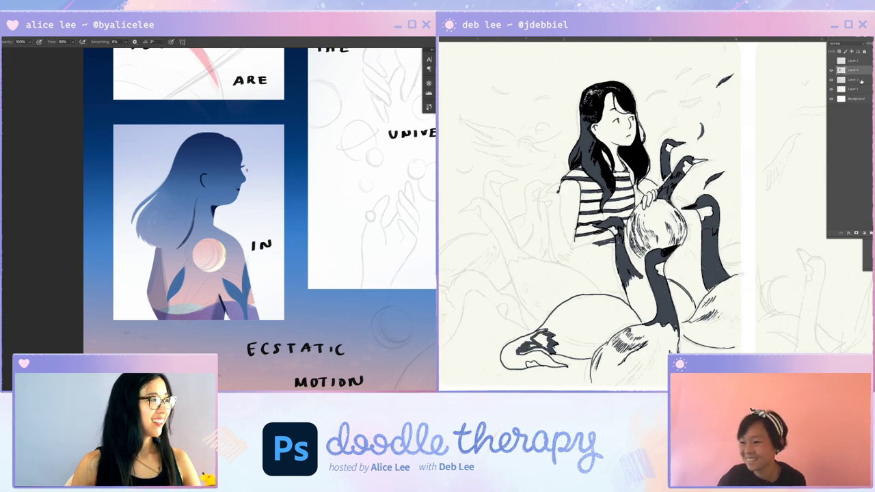
Shift the hue of the silhouette's purple garment shape by +44 with Hue/Saturation
key(v)
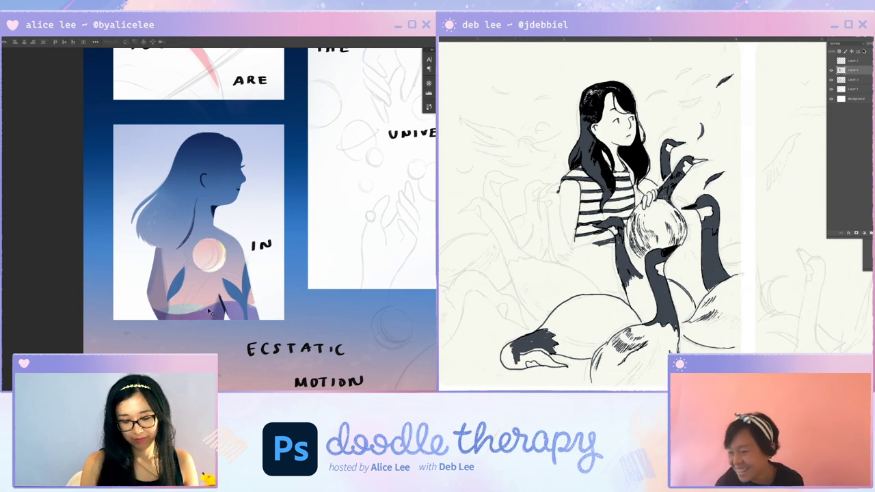
key(ctrl+u)
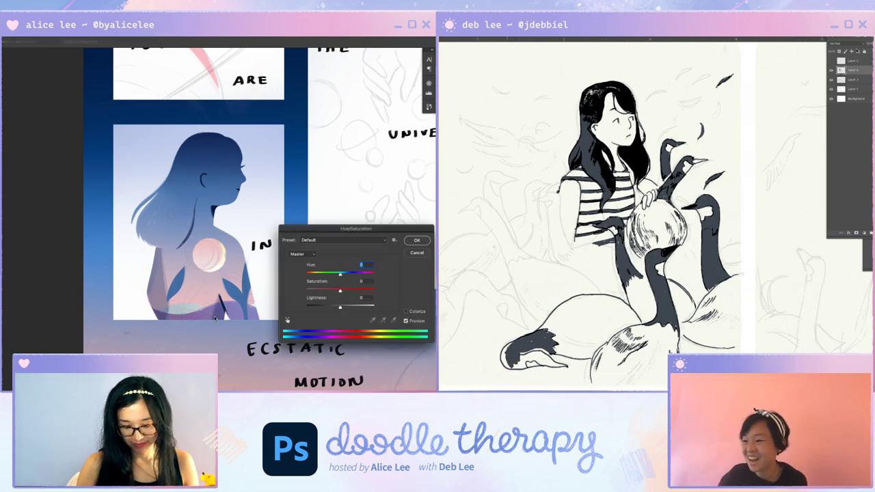
click(355, 274)
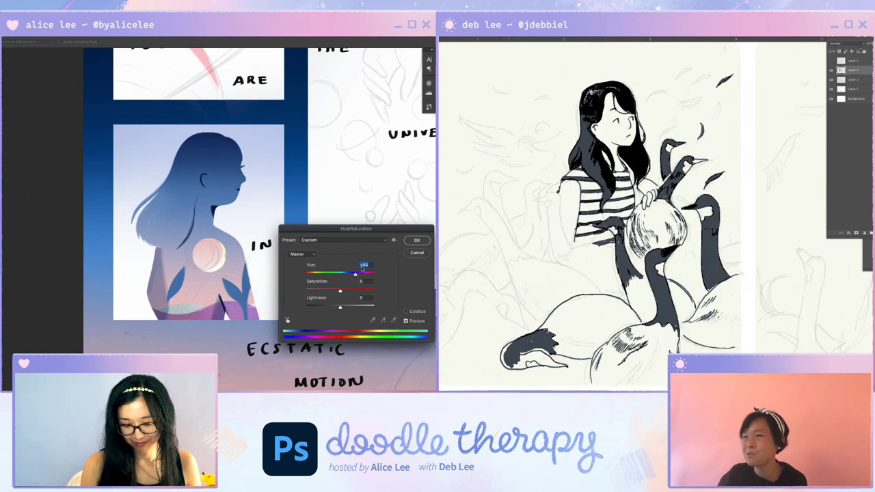
click(417, 240)
Shift the hue of the garment's pale green wave by +70 and nudge its lightness up with Hue/Saturation
key(ctrl+u)
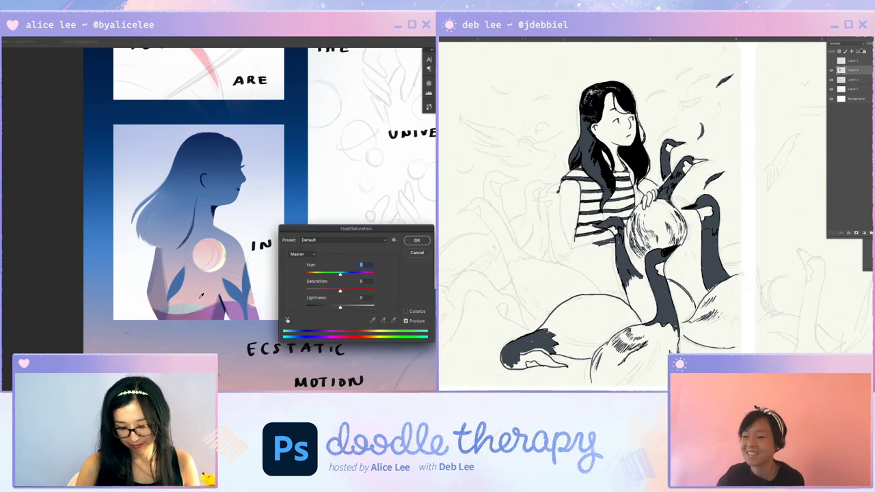
drag(354, 273, 360, 275)
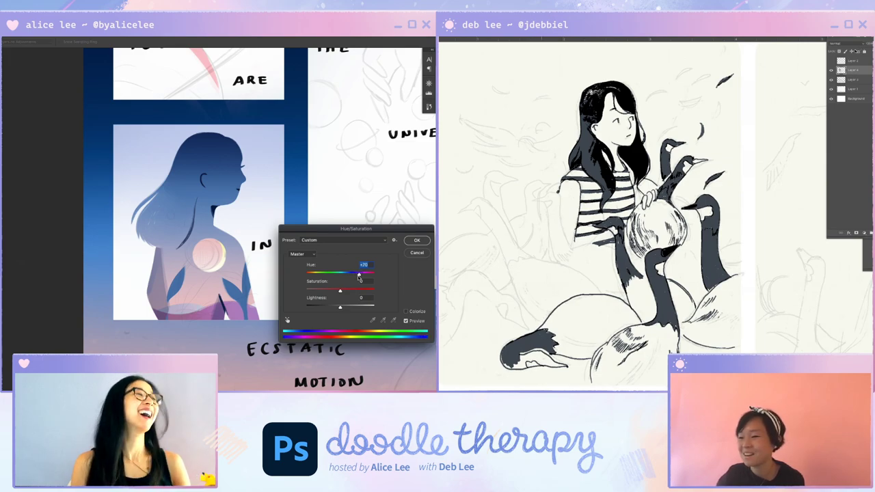
drag(340, 306, 342, 307)
click(418, 239)
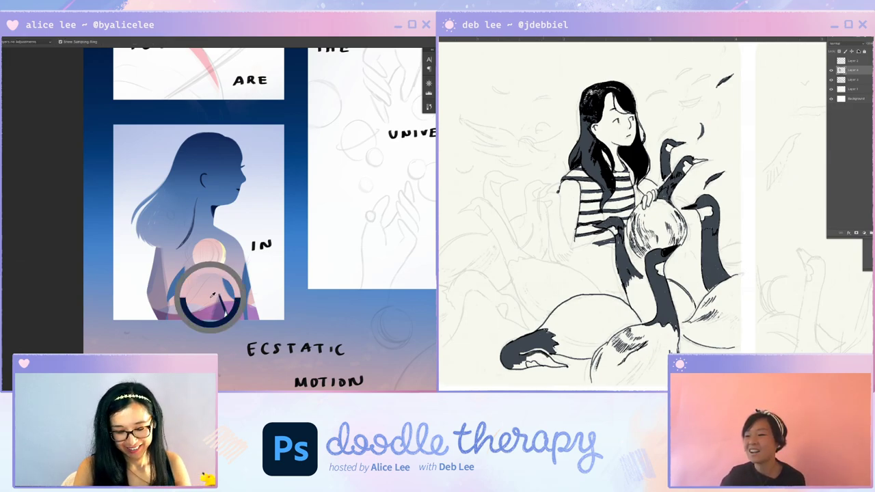
Fade the silhouette's torso to a paler pink with the Gradient tool
key(g)
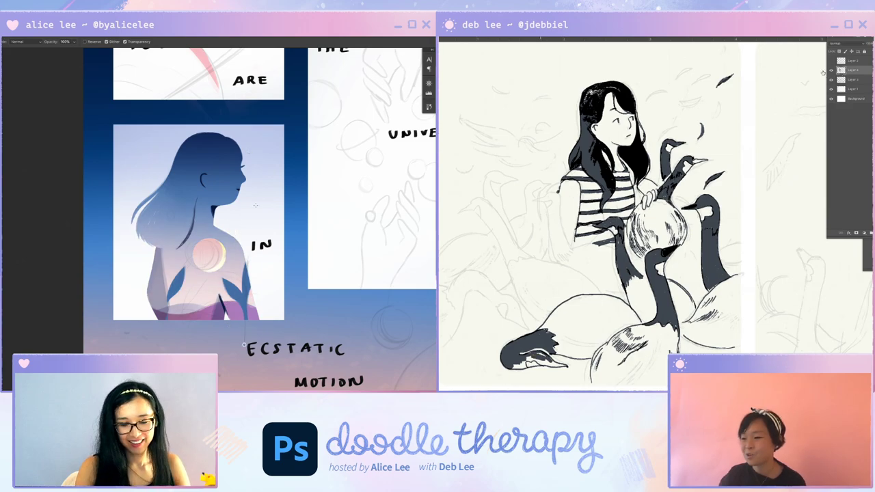
key(ctrl+minus)
key(ctrl+minus)
key(ctrl+plus)
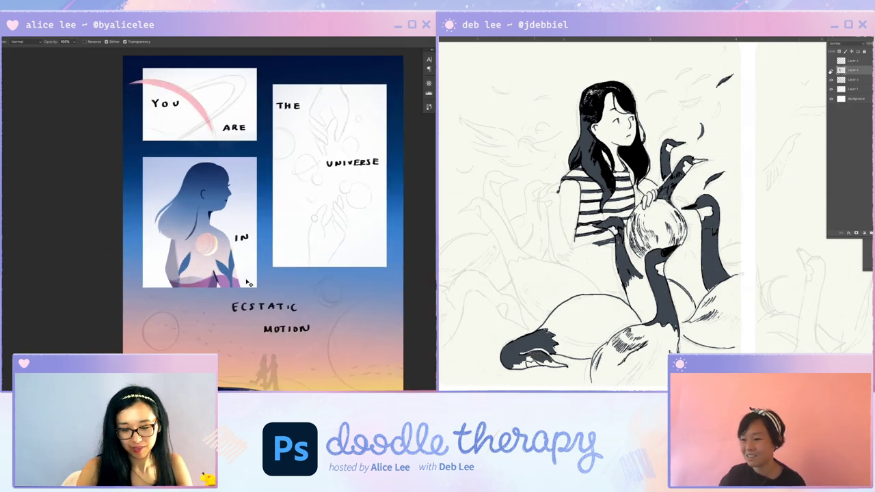
Remove the two blue leaves from the silhouette's torso
key(v)
drag(234, 281, 342, 380)
key(ctrl+z)
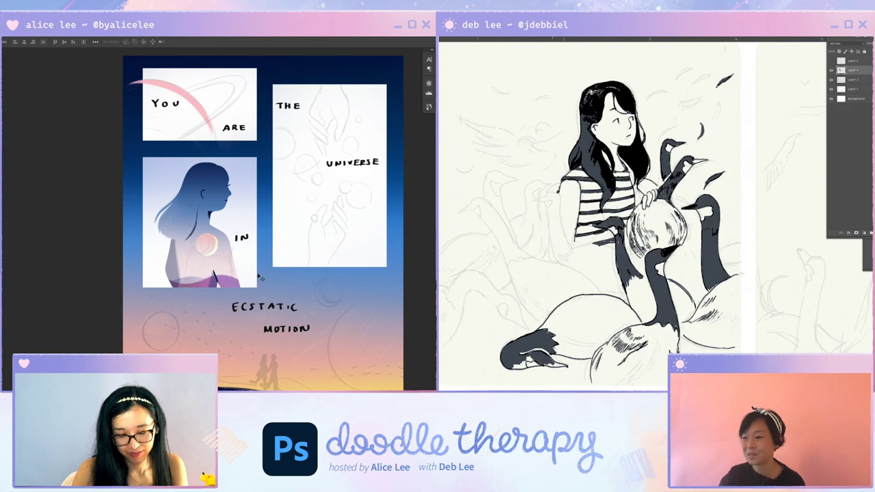
drag(234, 263, 255, 328)
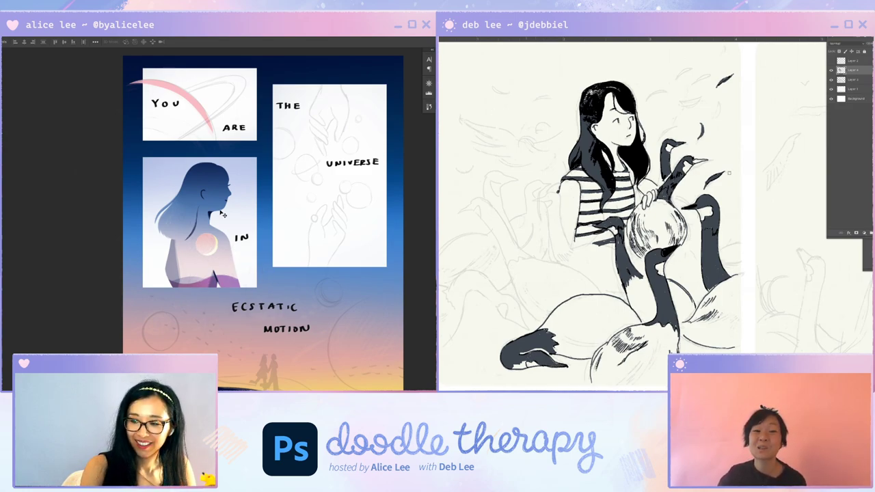
Fill the circle on the silhouette's chest with a gradient using the dark blue sampled from the neck area
key(i)
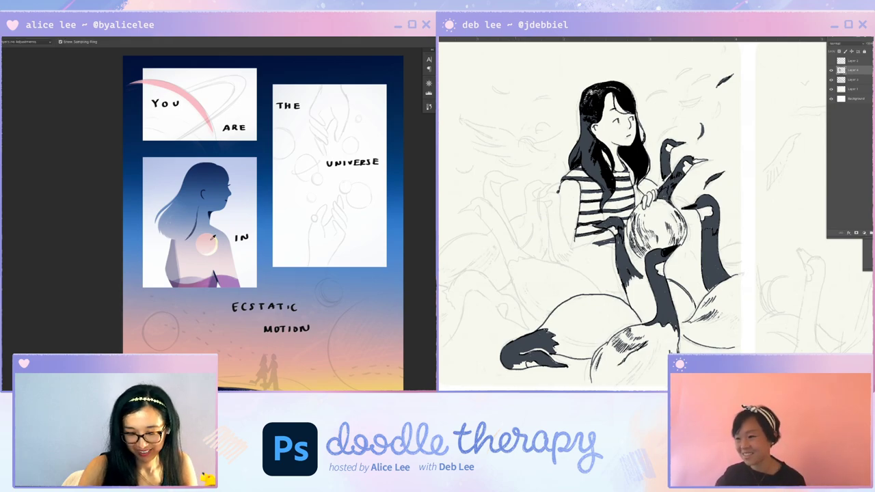
click(216, 199)
key(g)
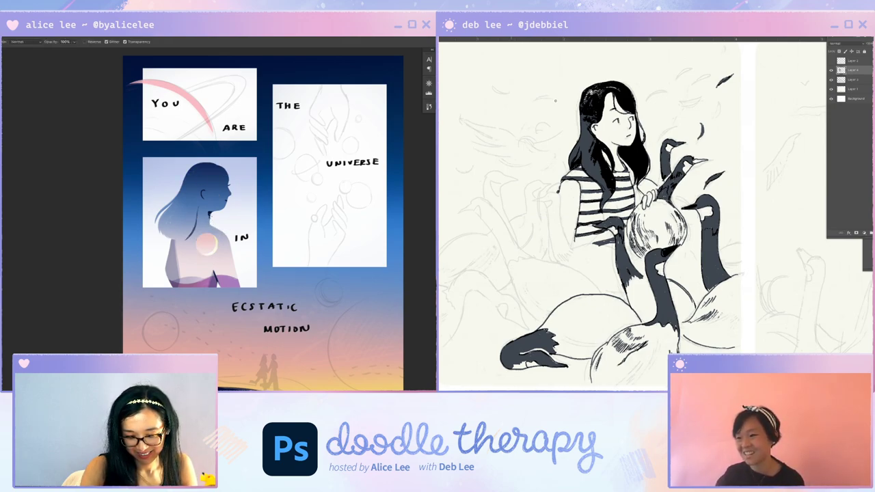
drag(205, 230, 208, 255)
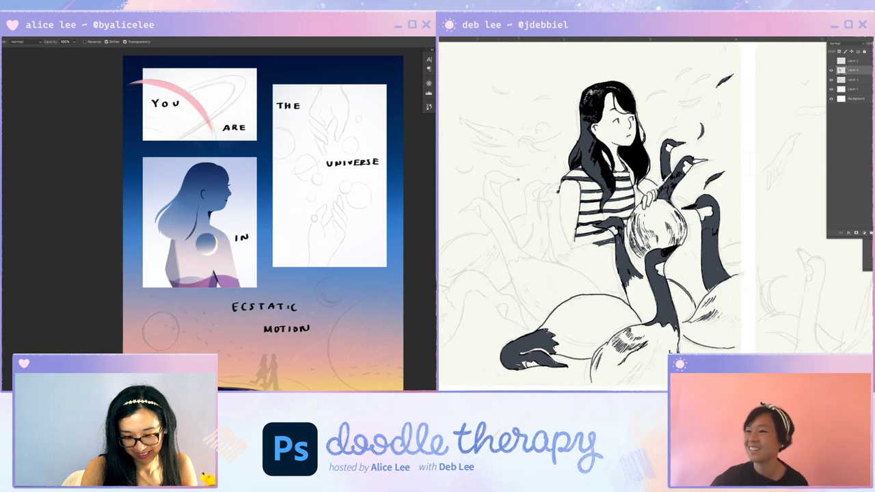
Recolour the crescent edge of the chest circle with a pale vertical gradient
key(ctrl+plus)
key(v)
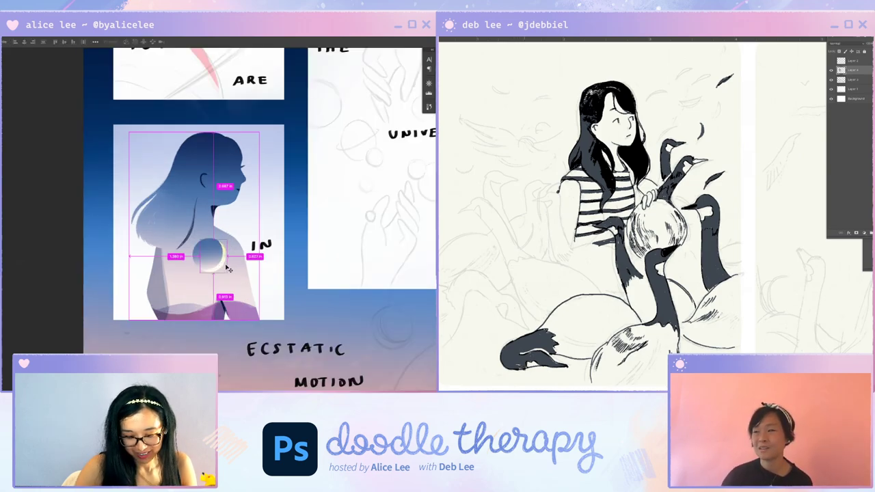
key(i)
key(ctrl+minus)
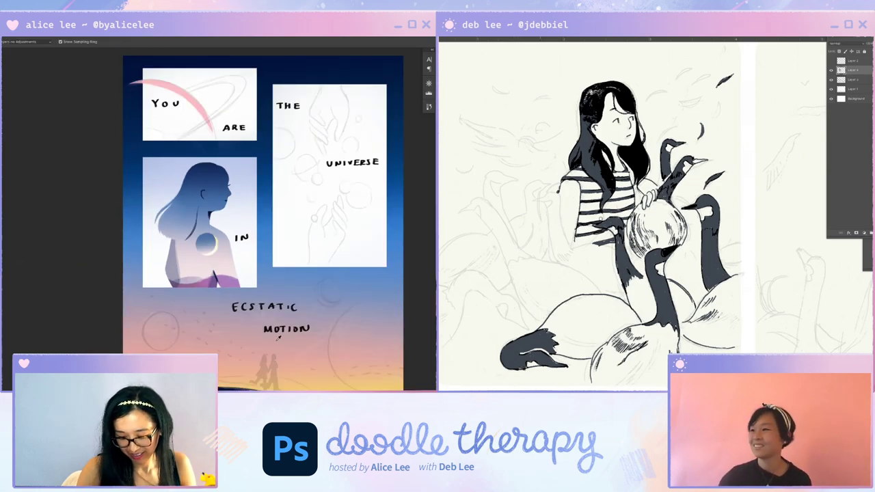
key(g)
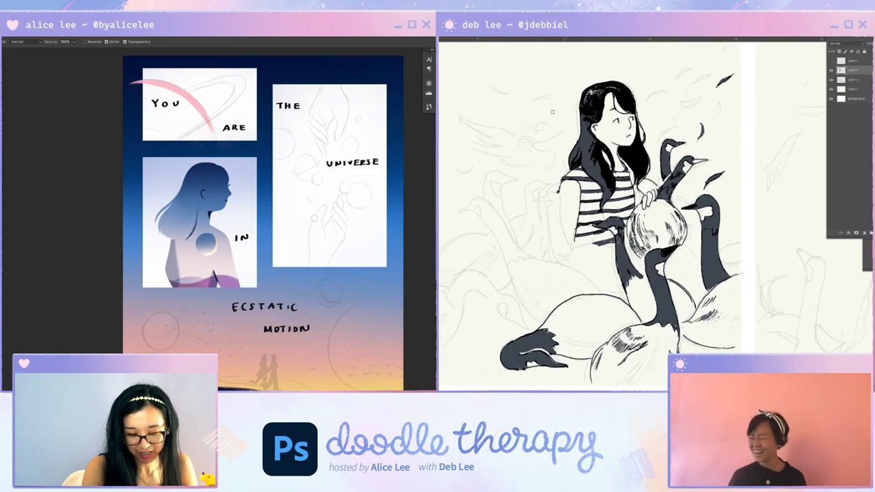
drag(216, 240, 216, 252)
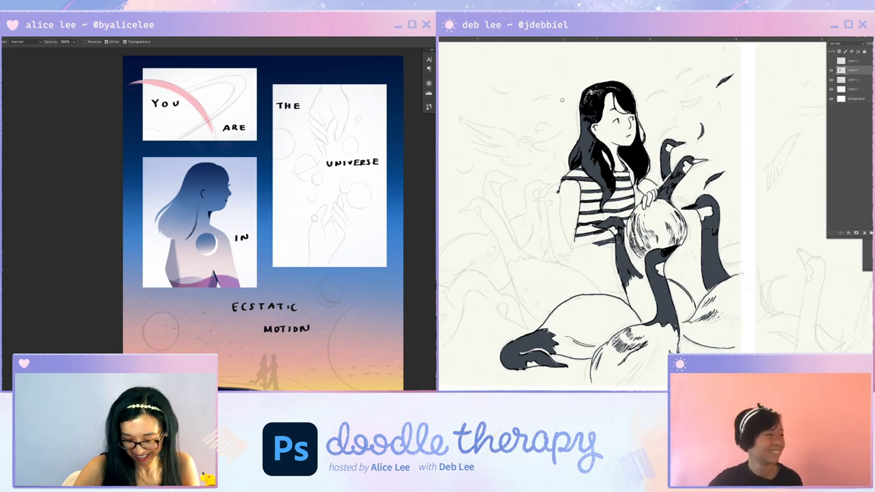
Hatch feather strokes over the back of the lowest goose and the body of the goose behind it
key(i)
key(ctrl+plus)
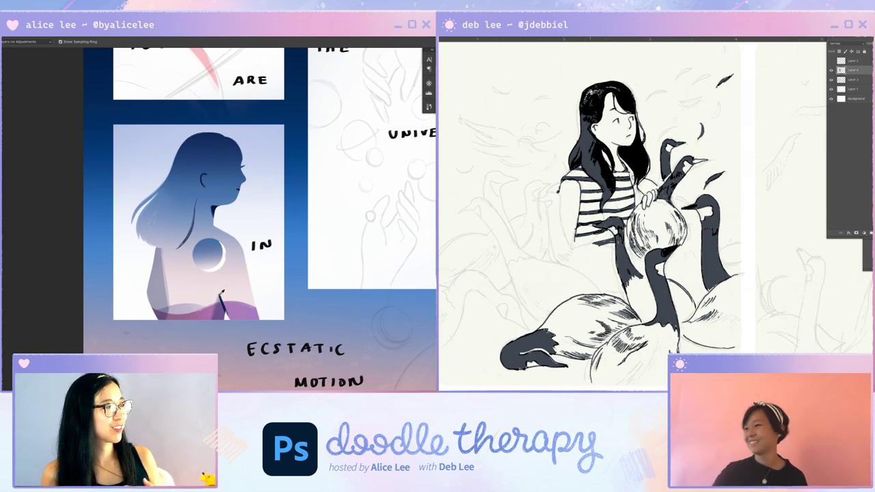
drag(599, 321, 591, 328)
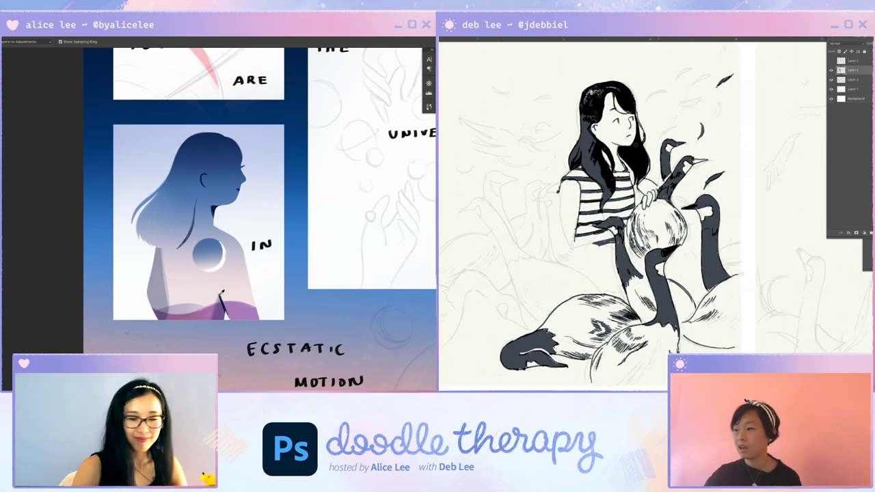
Select the slim dark fold in the silhouette's garment, clear its selection and adjust its placement
key(v)
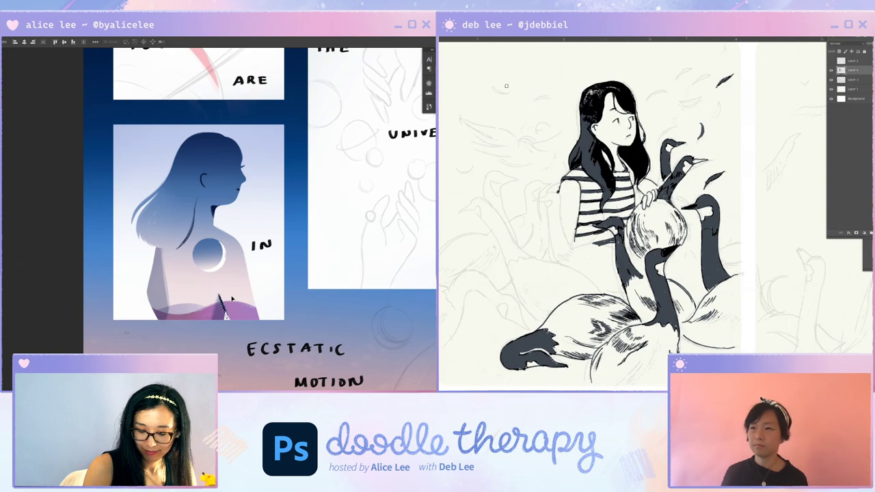
key(ctrl+d)
key(l)
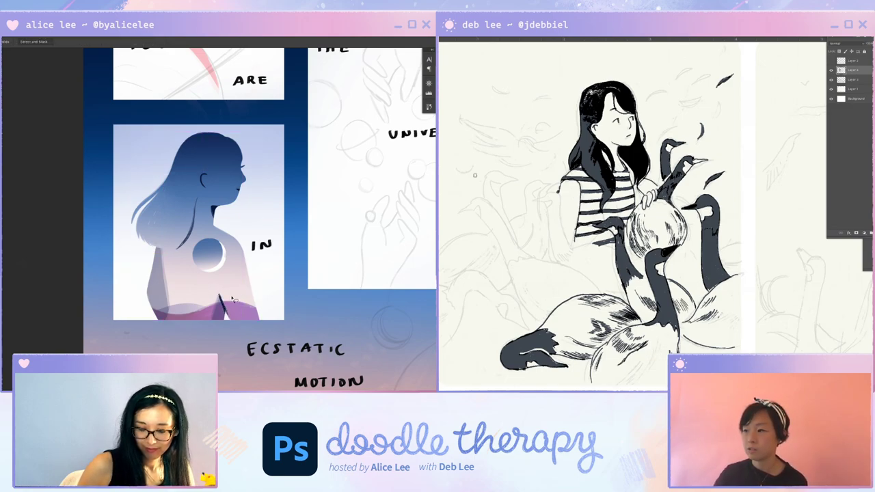
key(v)
drag(231, 301, 229, 320)
key(b)
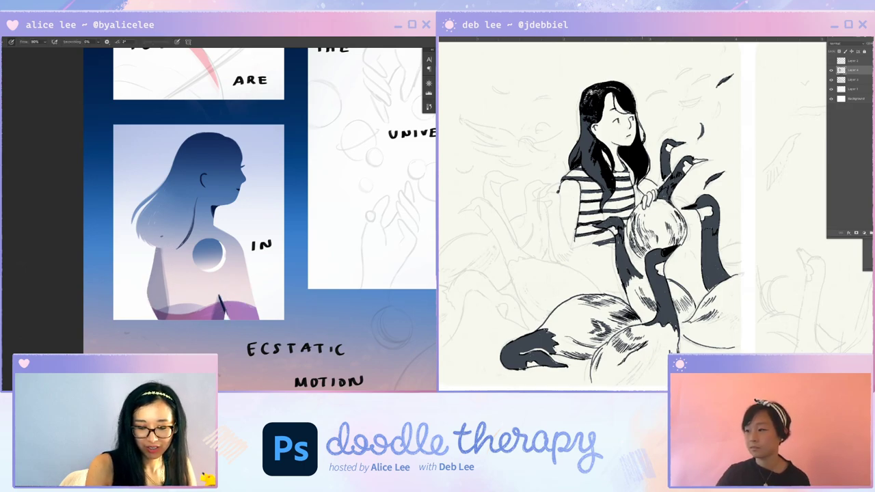
Select the shadow under the silhouette's chin and sample its dark blue as the brush colour
key(v)
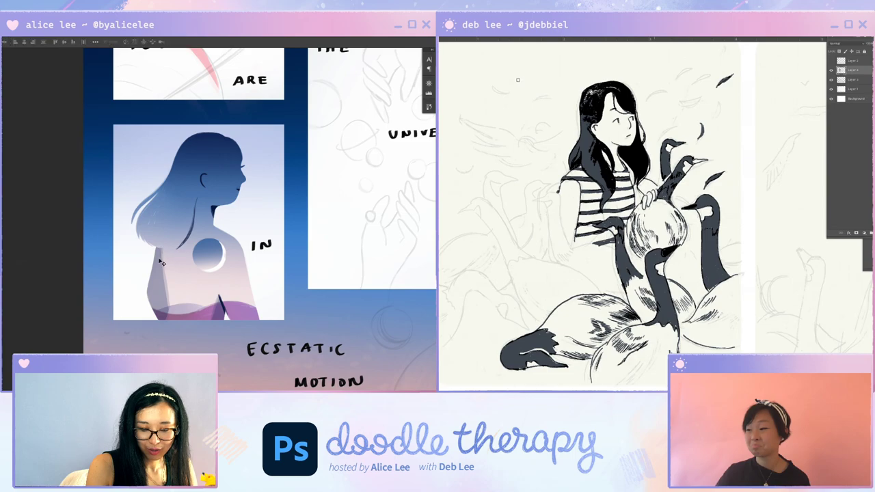
key(b)
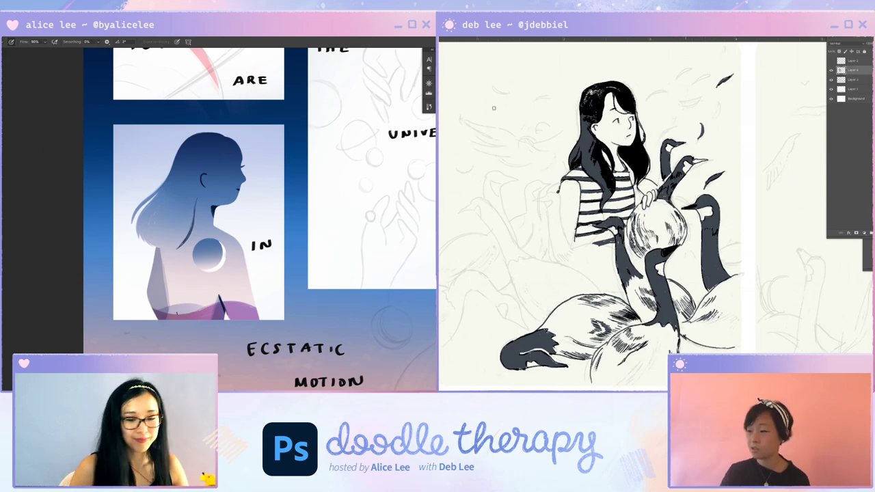
key(v)
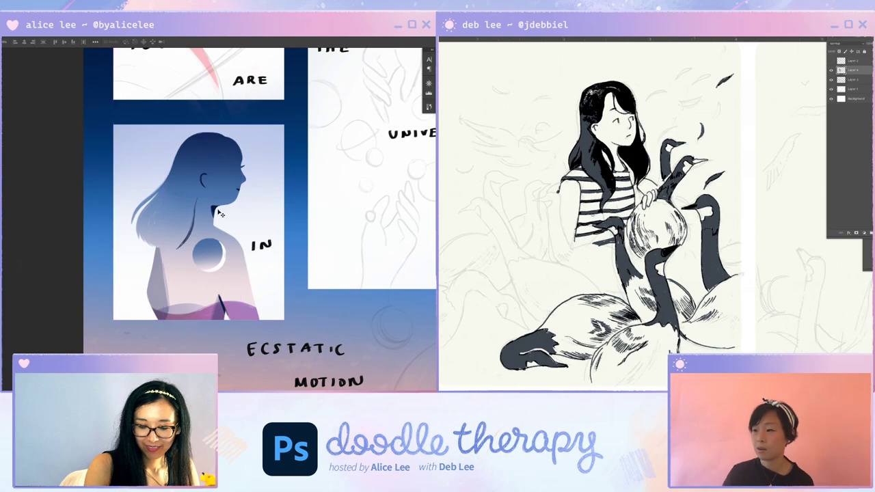
key(o)
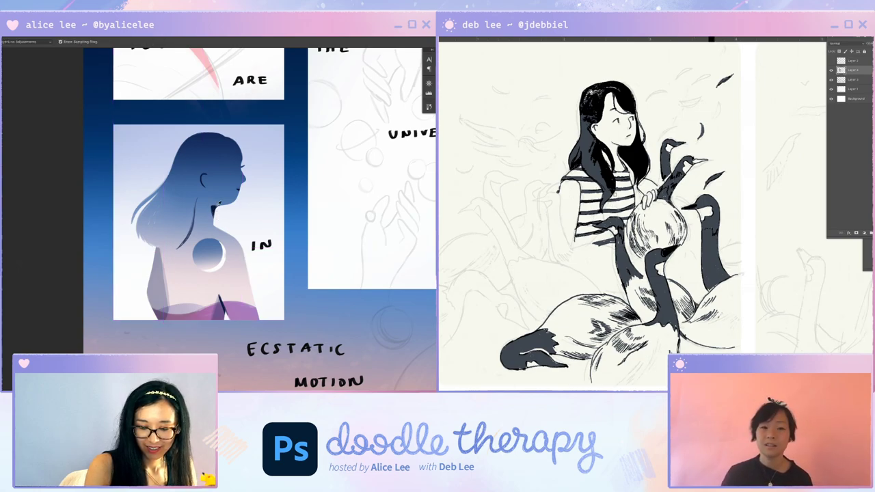
key(b)
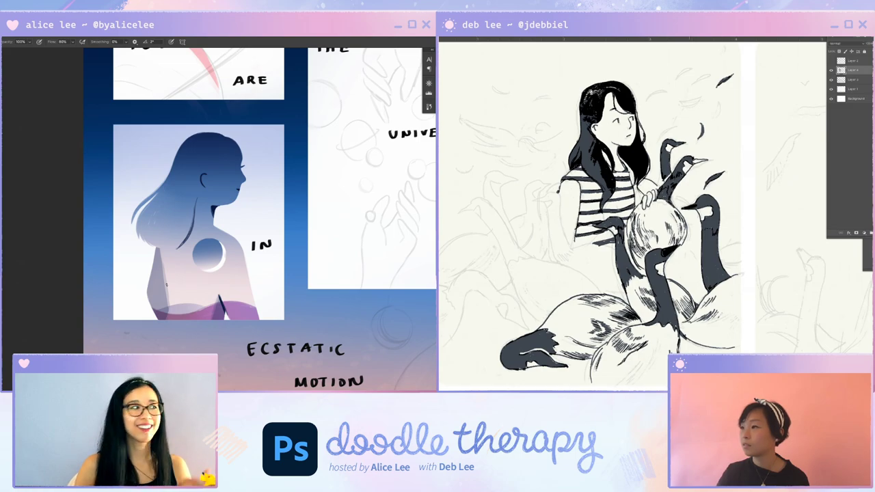
Ink small feathers drifting beside the girl's head and outline the head and long neck of the goose behind her
drag(681, 107, 699, 92)
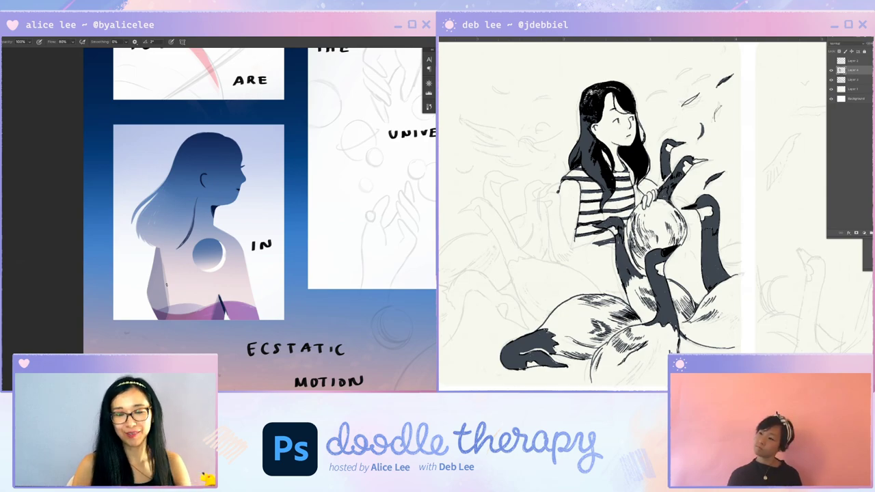
drag(653, 84, 657, 72)
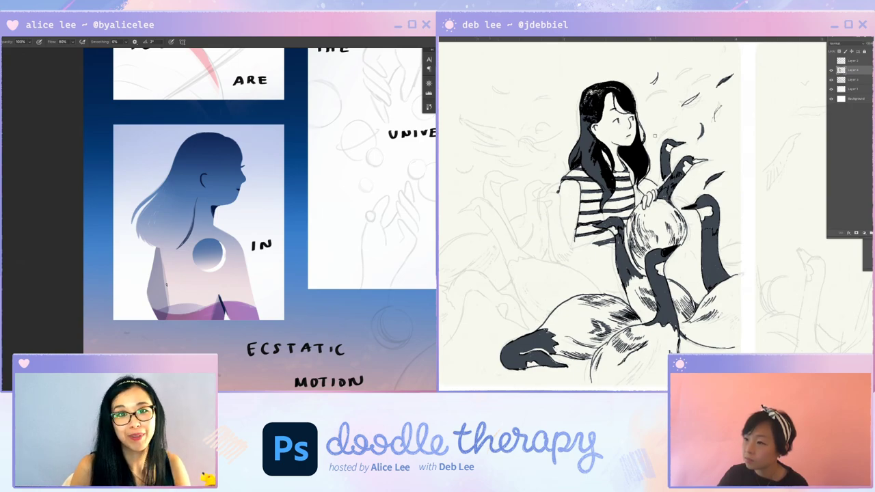
mouse_move(472, 200)
mouse_down()
mouse_move(465, 208)
mouse_move(509, 267)
mouse_up()
key(ctrl+0)
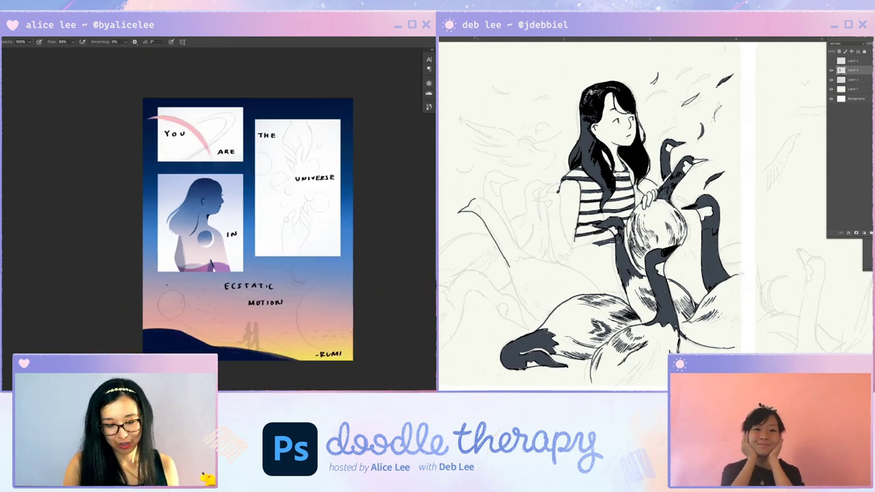
drag(350, 312, 317, 310)
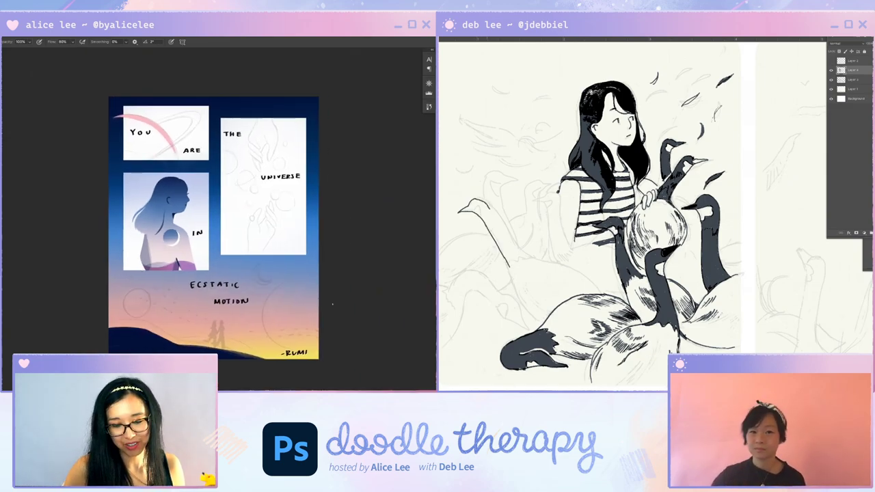
drag(497, 218, 533, 256)
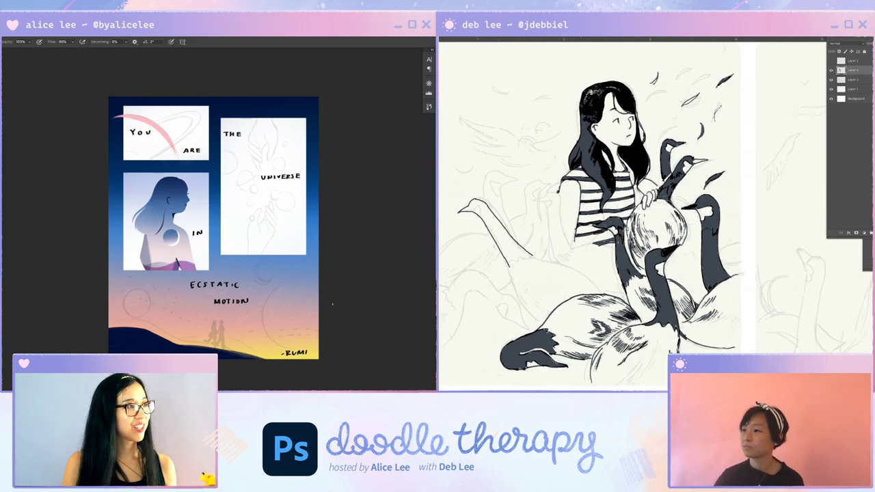
key(ctrl+minus)
key(ctrl+plus)
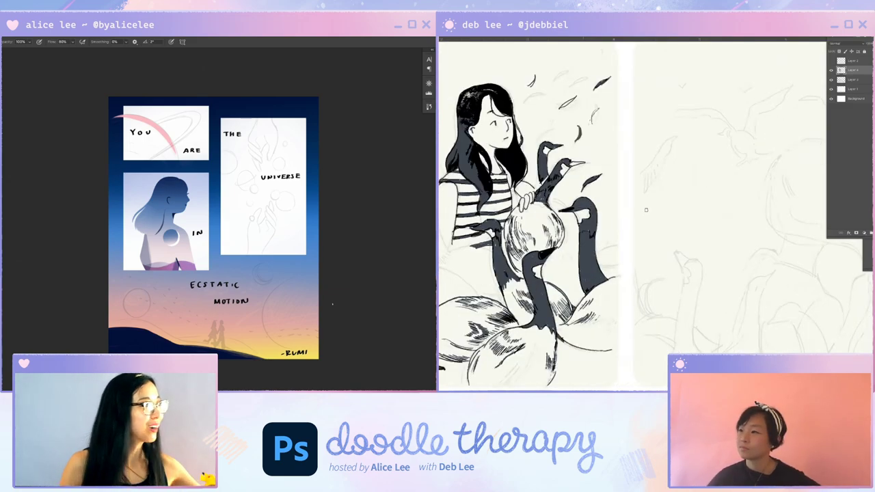
scroll(643, 207, left, 3)
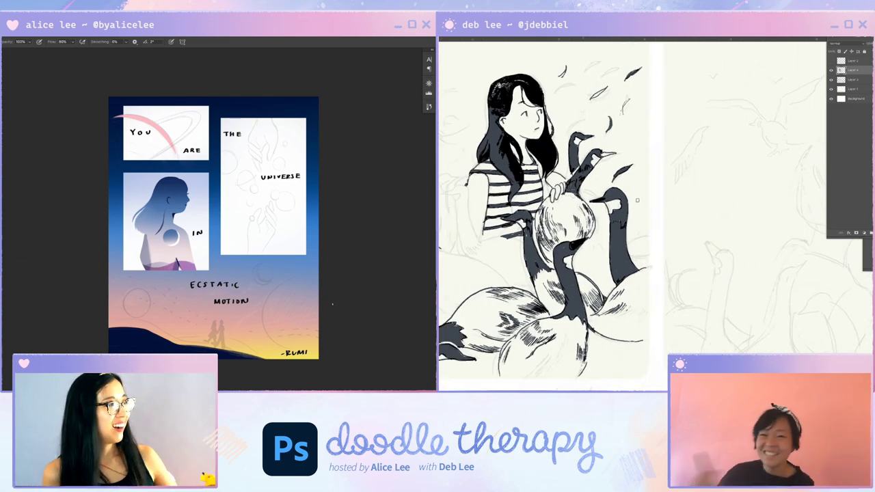
scroll(637, 203, left, 3)
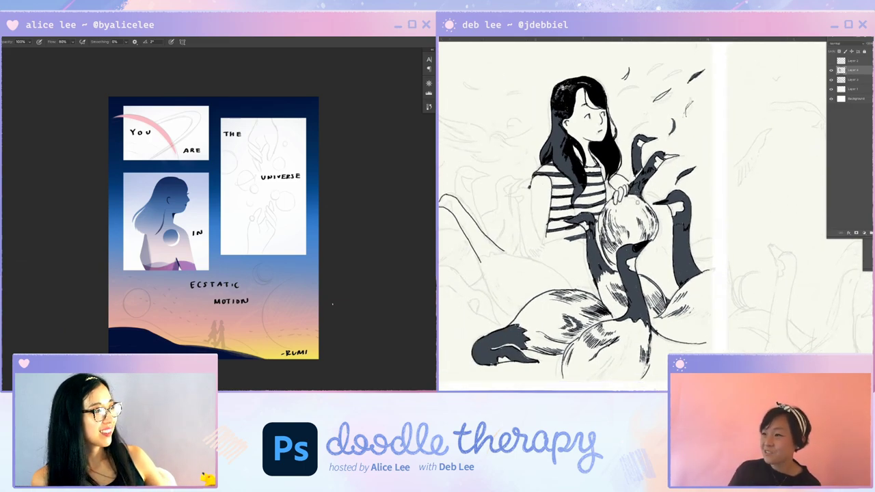